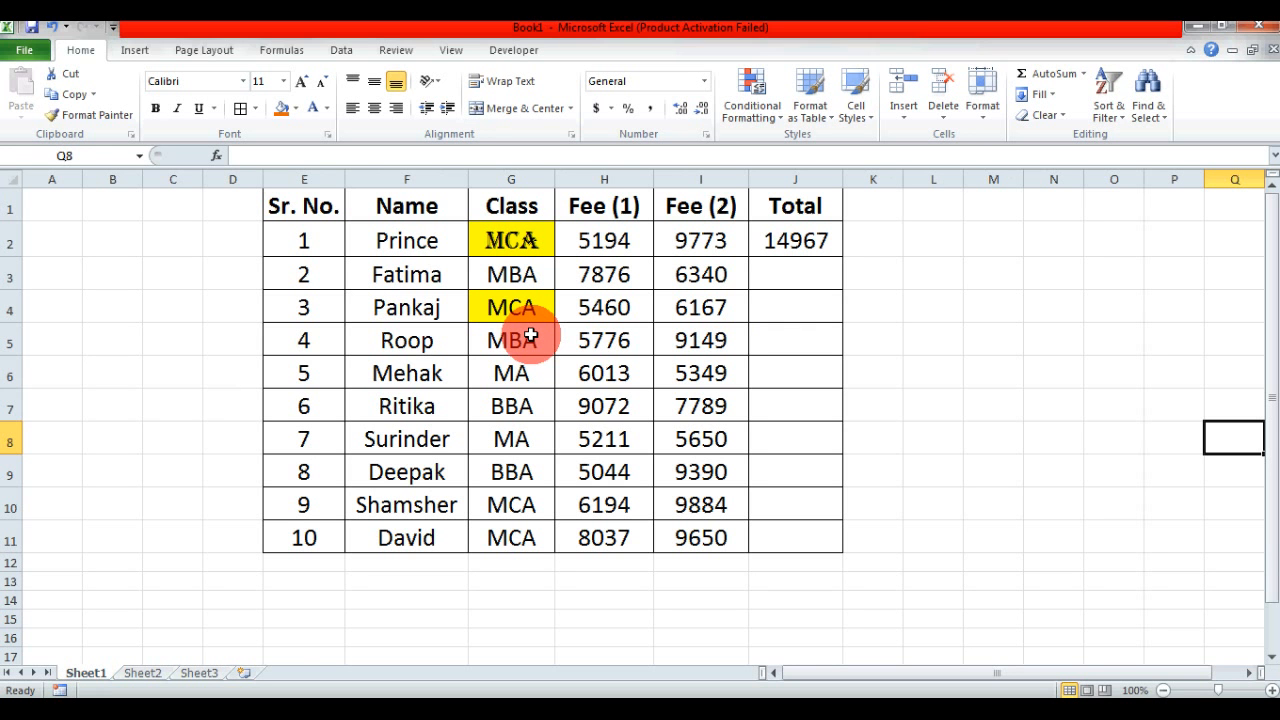
# - Examine the fee table's columns on Sheet1, from Sr. No. through Total, and the entries in row 5
pyautogui.click(304, 179)
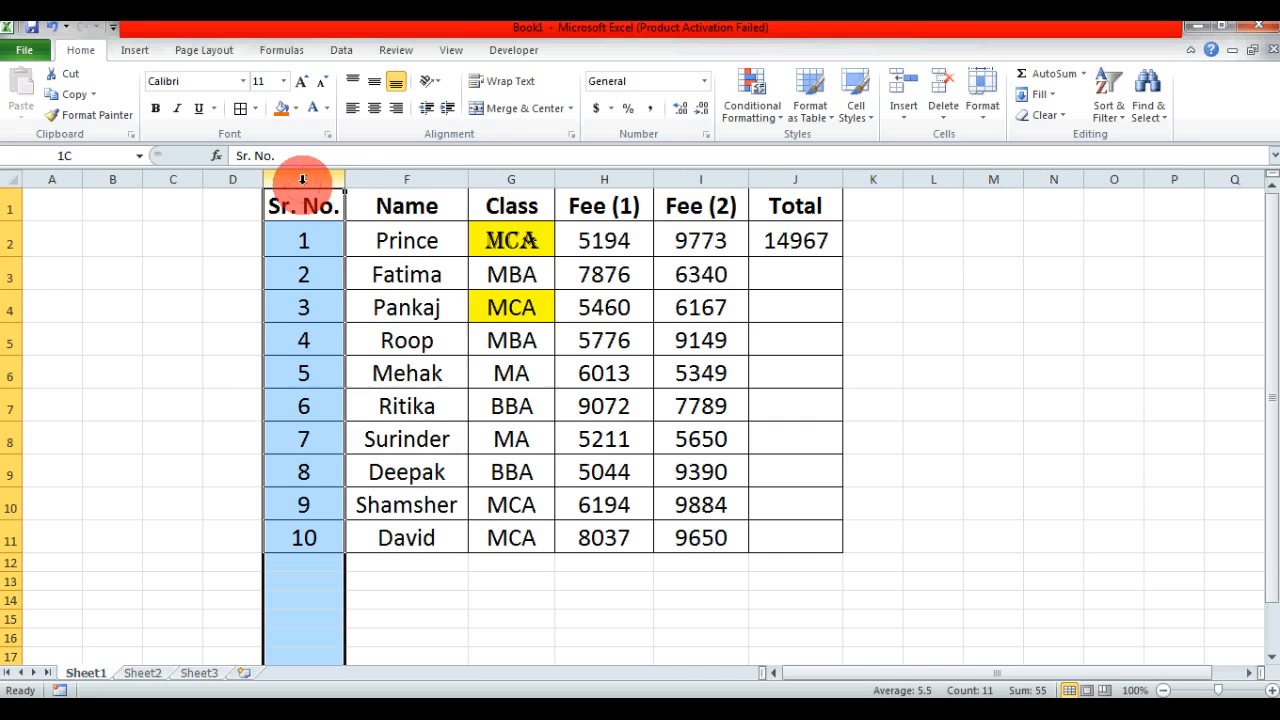
pyautogui.click(402, 179)
pyautogui.click(517, 178)
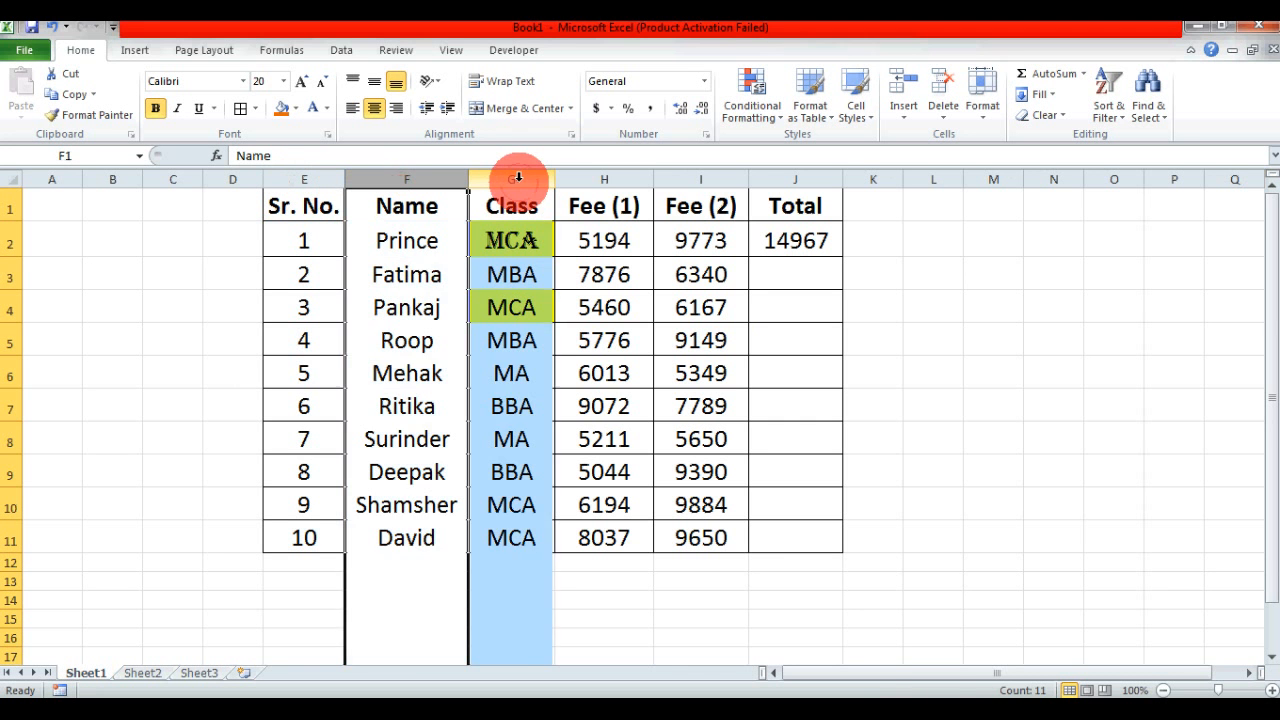
pyautogui.click(608, 177)
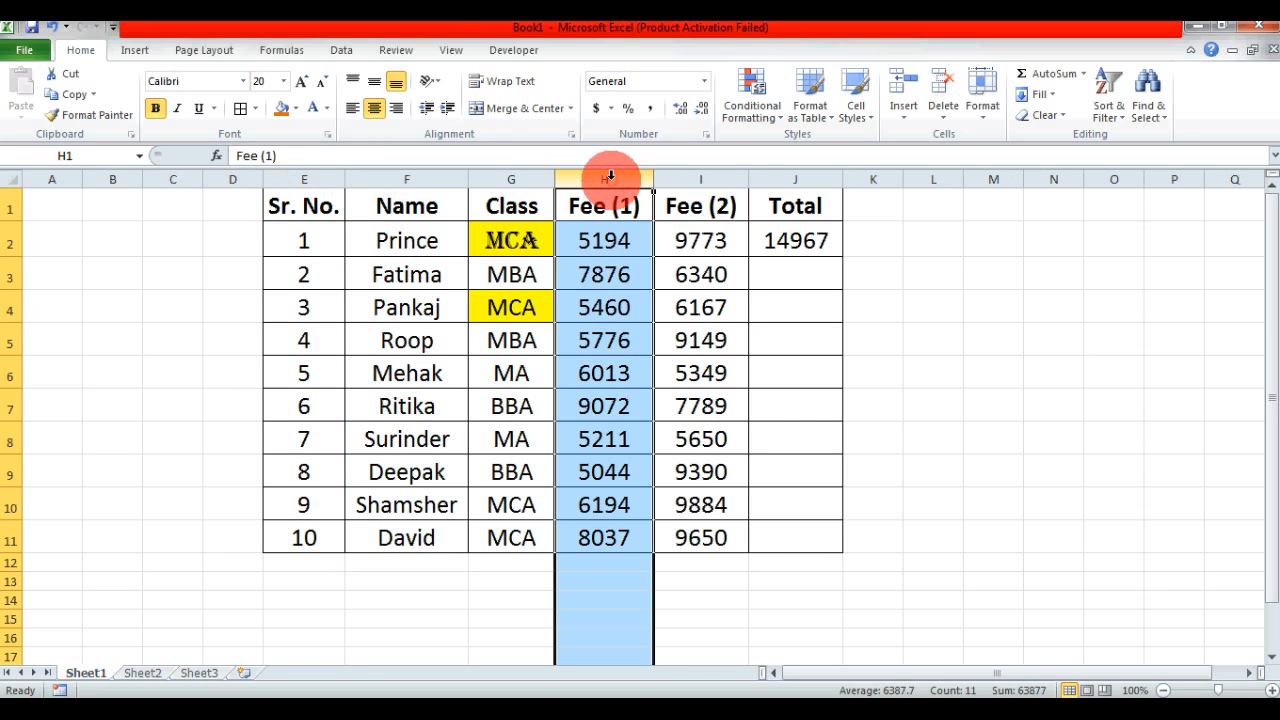
pyautogui.click(720, 180)
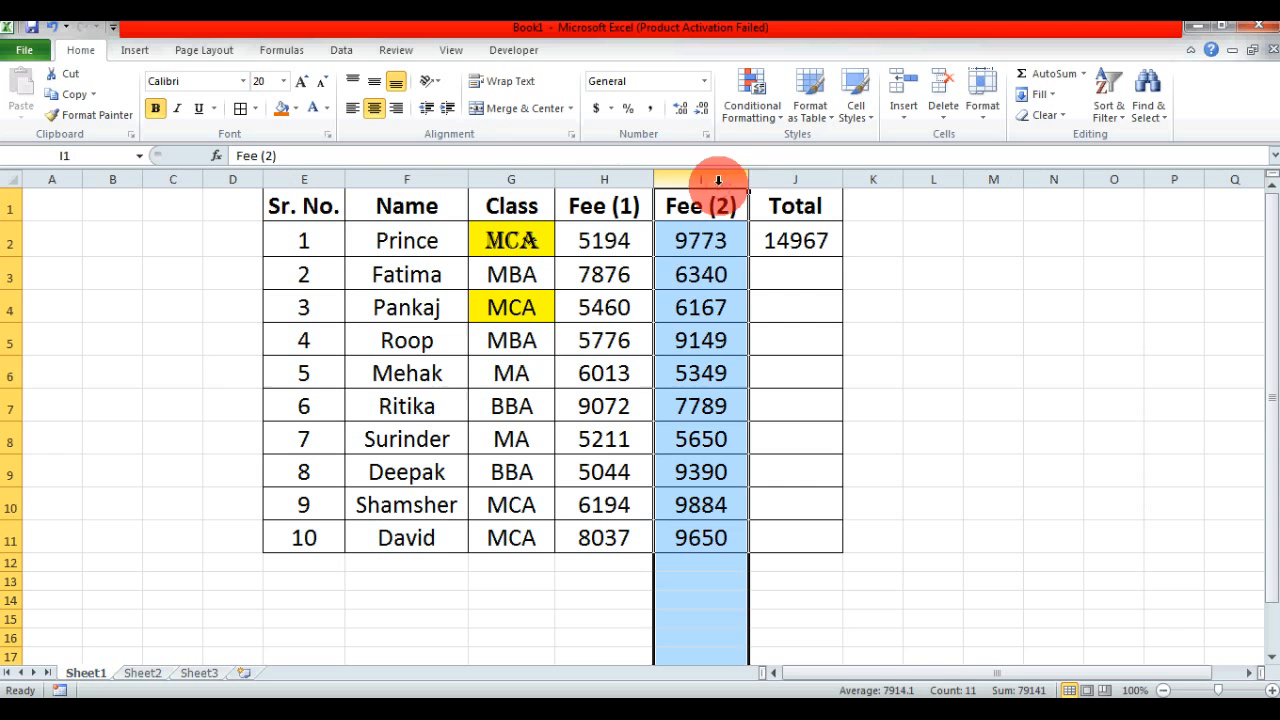
pyautogui.click(790, 179)
pyautogui.click(435, 347)
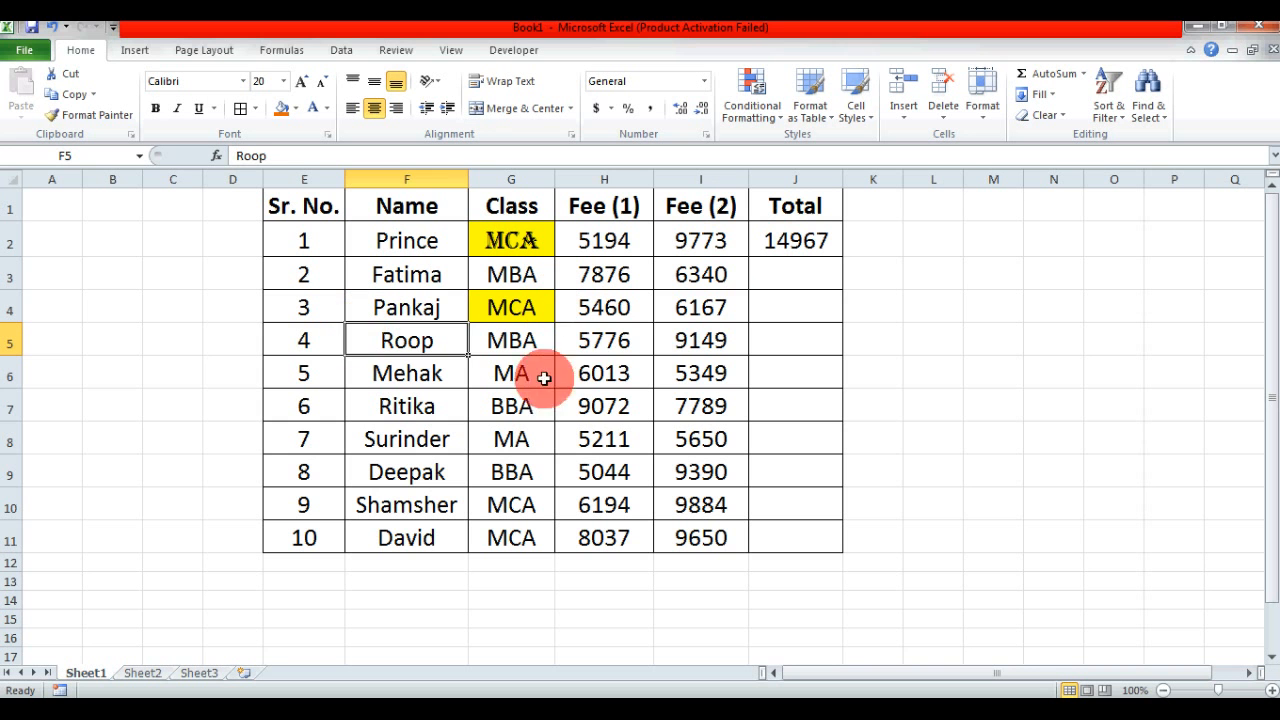
pyautogui.click(611, 340)
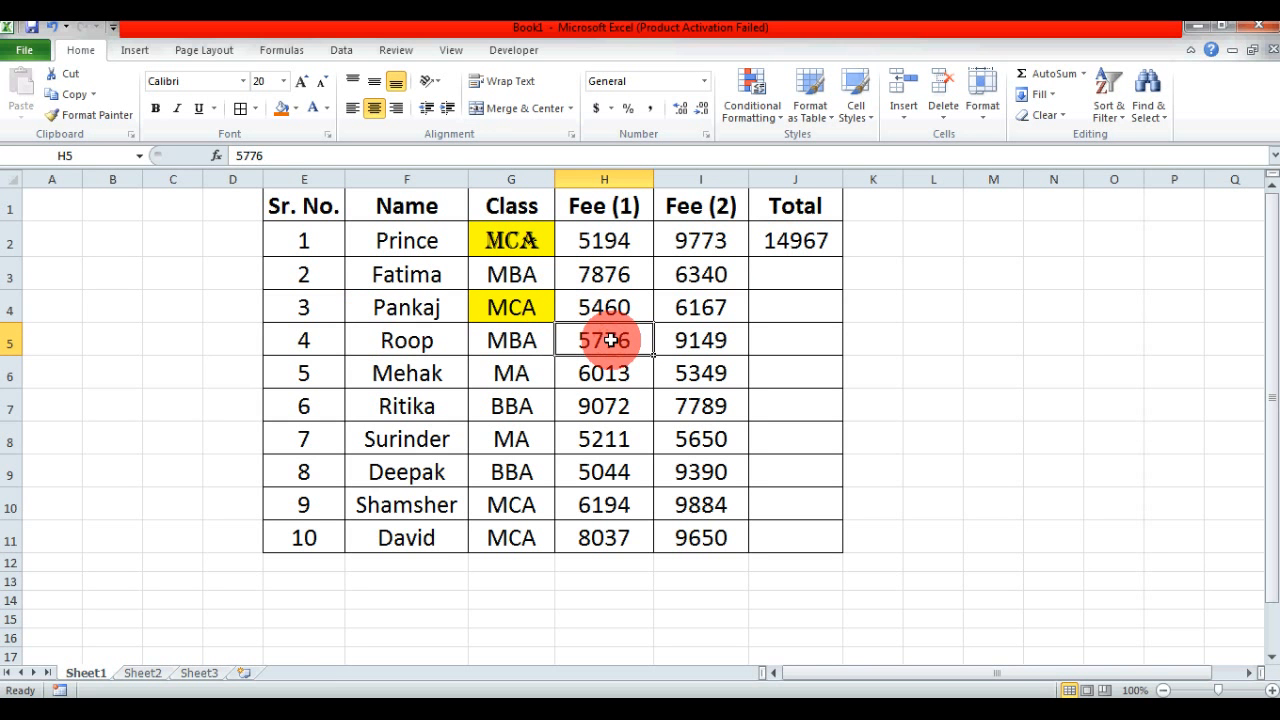
# - Copy the name in cell F5 and paste it onto the same cell using Paste Special with the All option
pyautogui.click(408, 341)
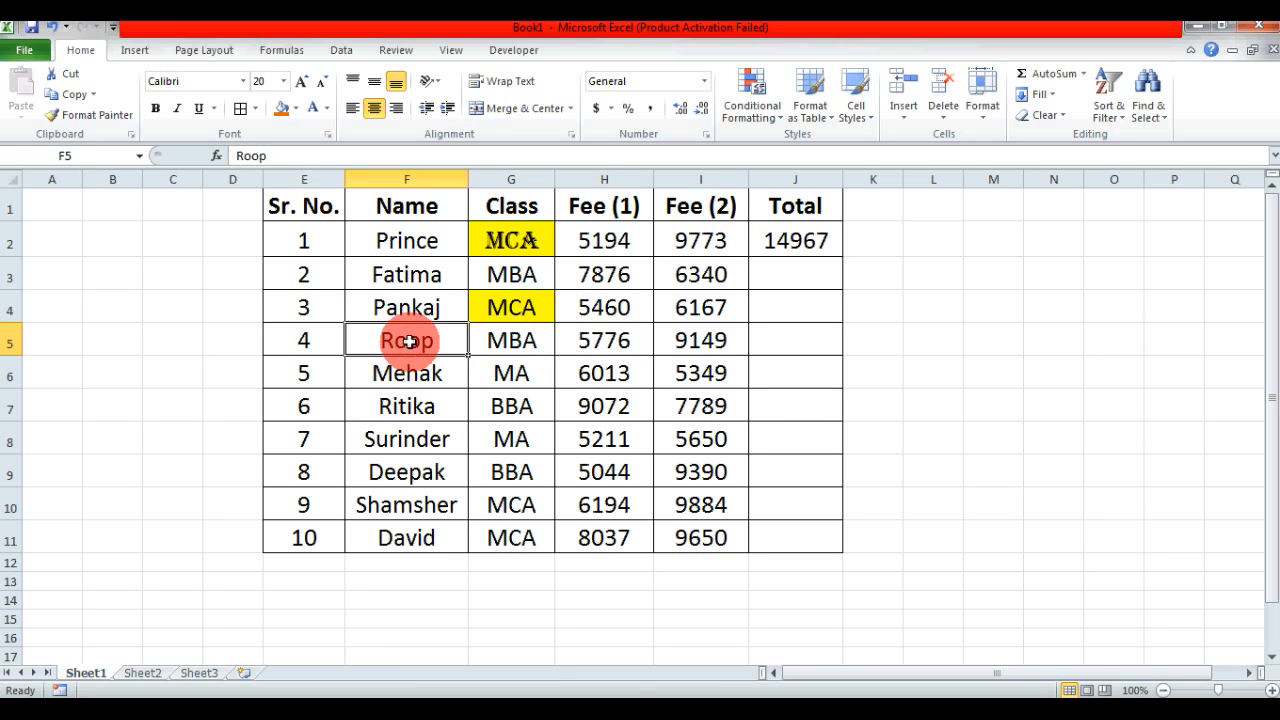
pyautogui.hotkey('ctrl', 'c')
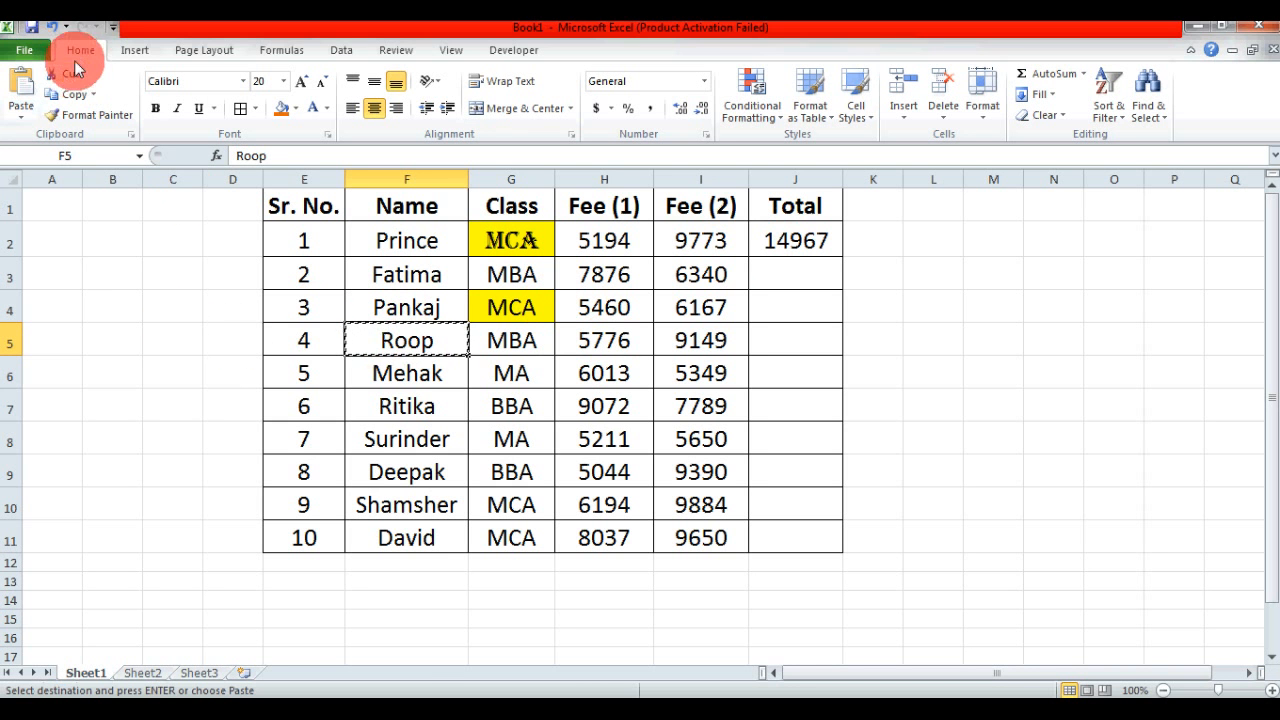
pyautogui.click(21, 120)
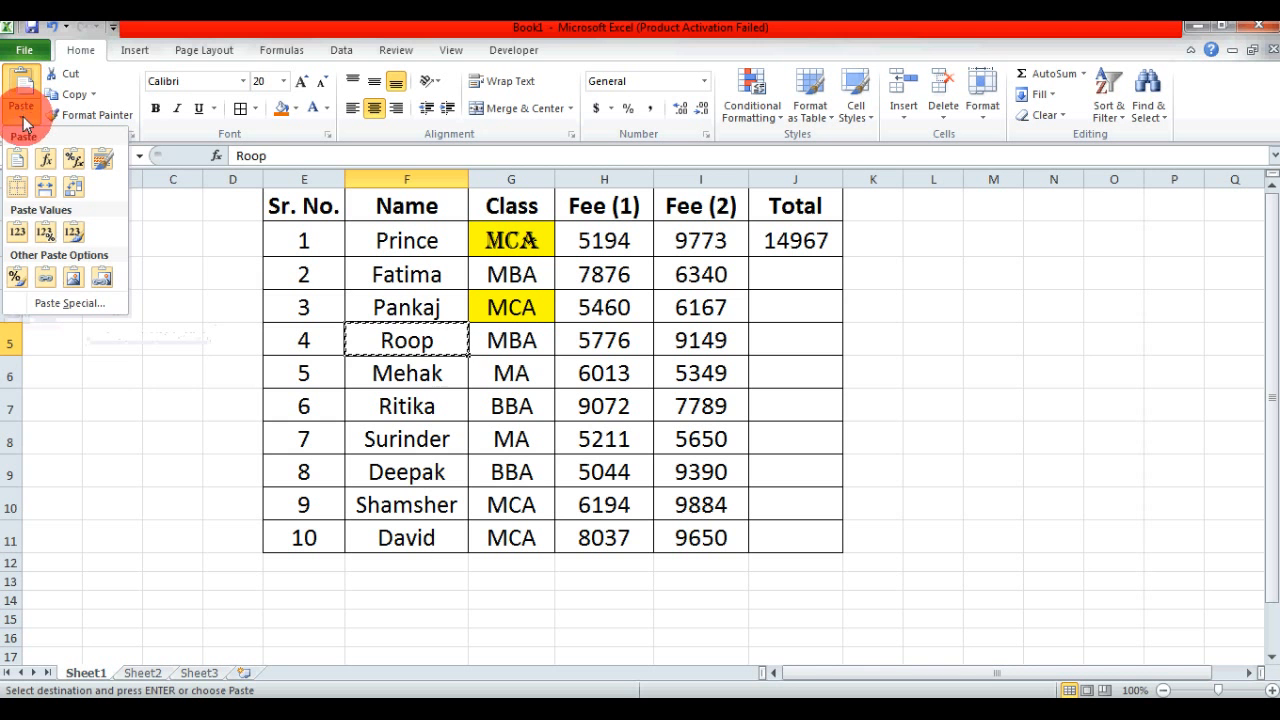
pyautogui.click(86, 313)
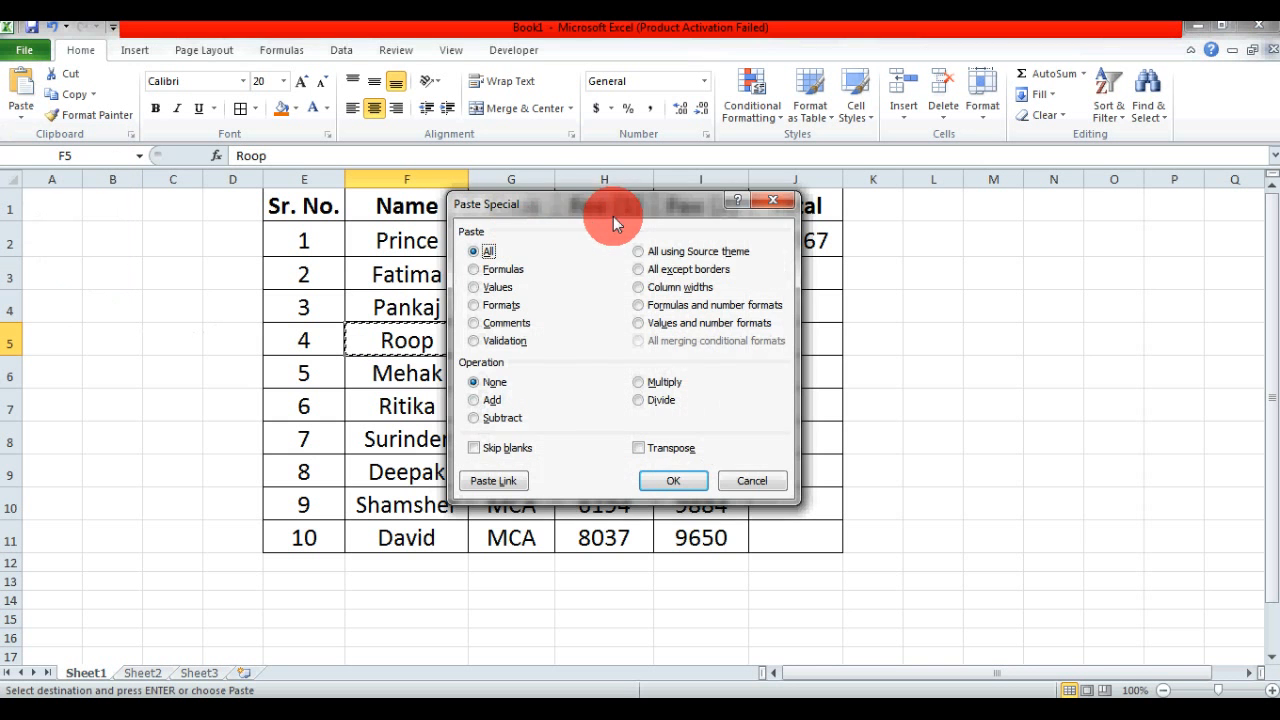
pyautogui.moveTo(600, 206); pyautogui.dragTo(587, 234)
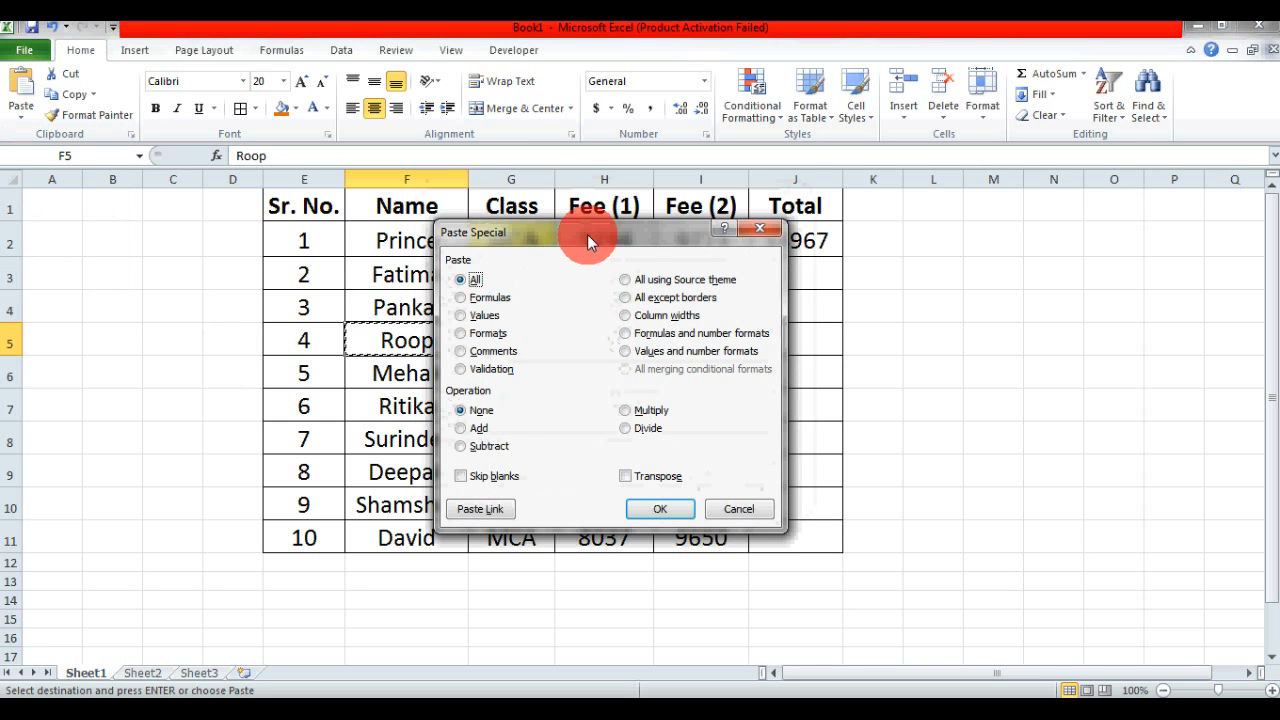
pyautogui.click(478, 281)
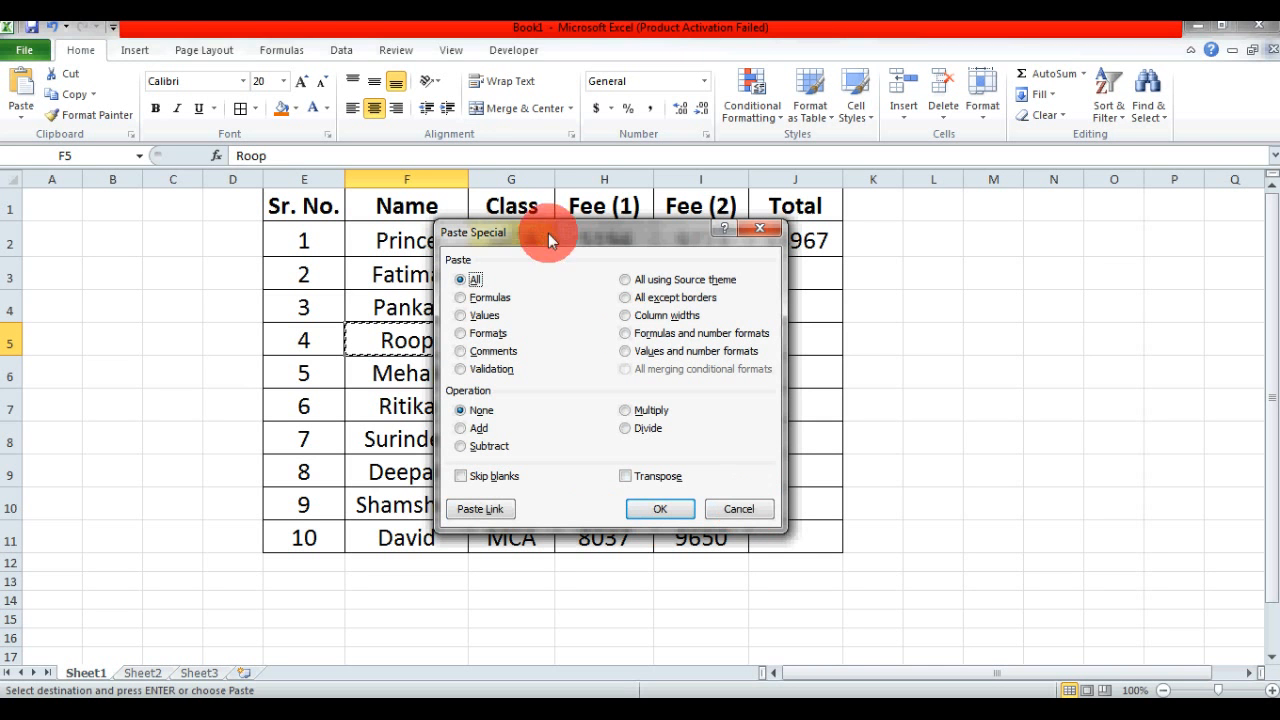
pyautogui.moveTo(542, 244); pyautogui.dragTo(750, 254)
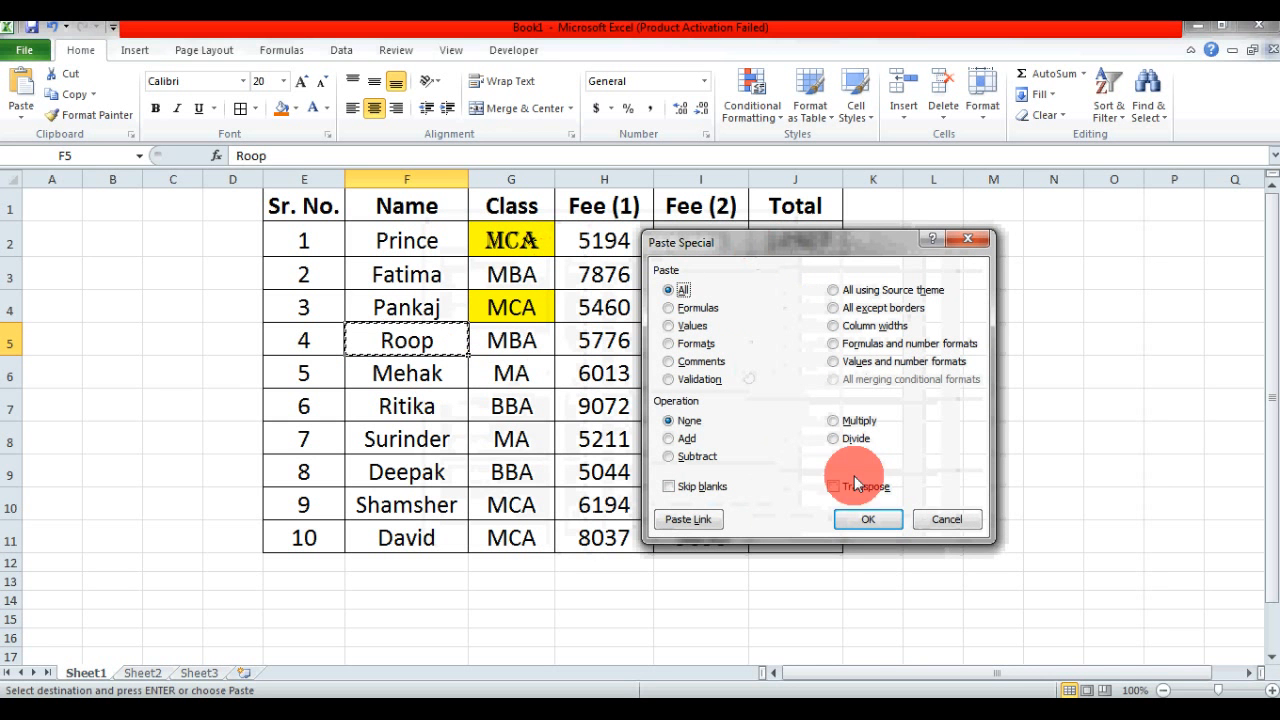
pyautogui.click(868, 520)
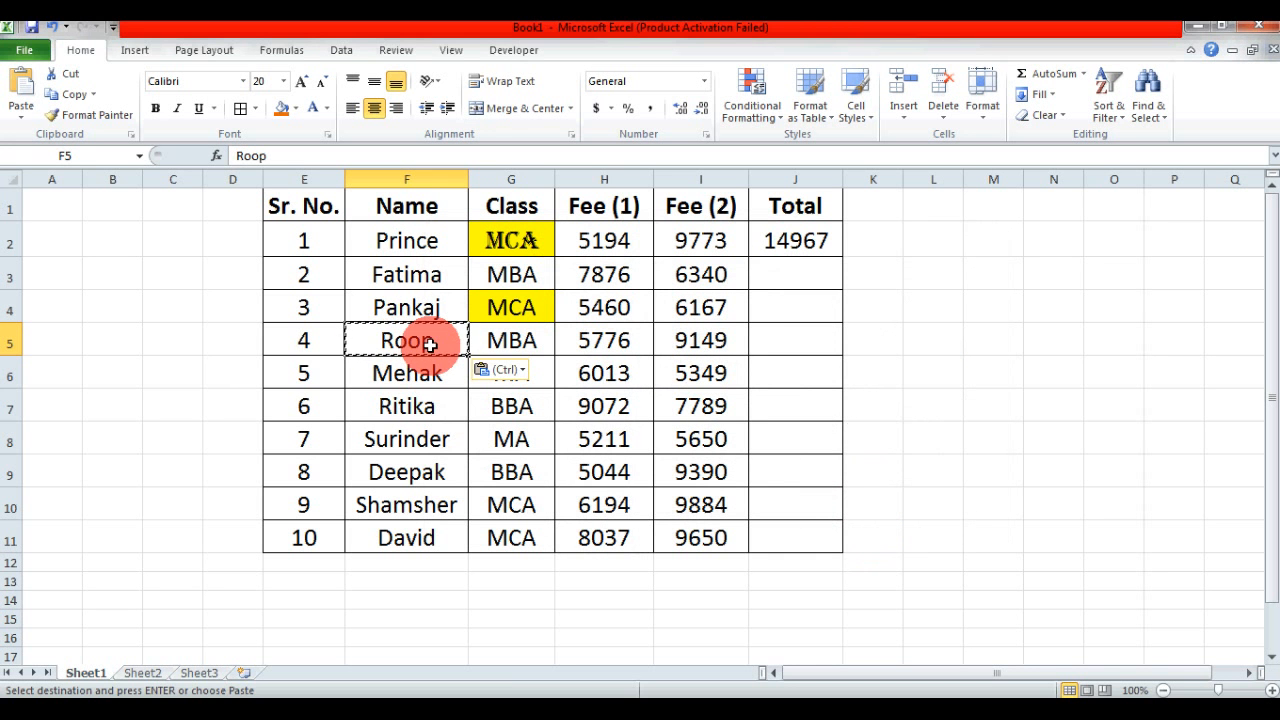
pyautogui.press('Escape')
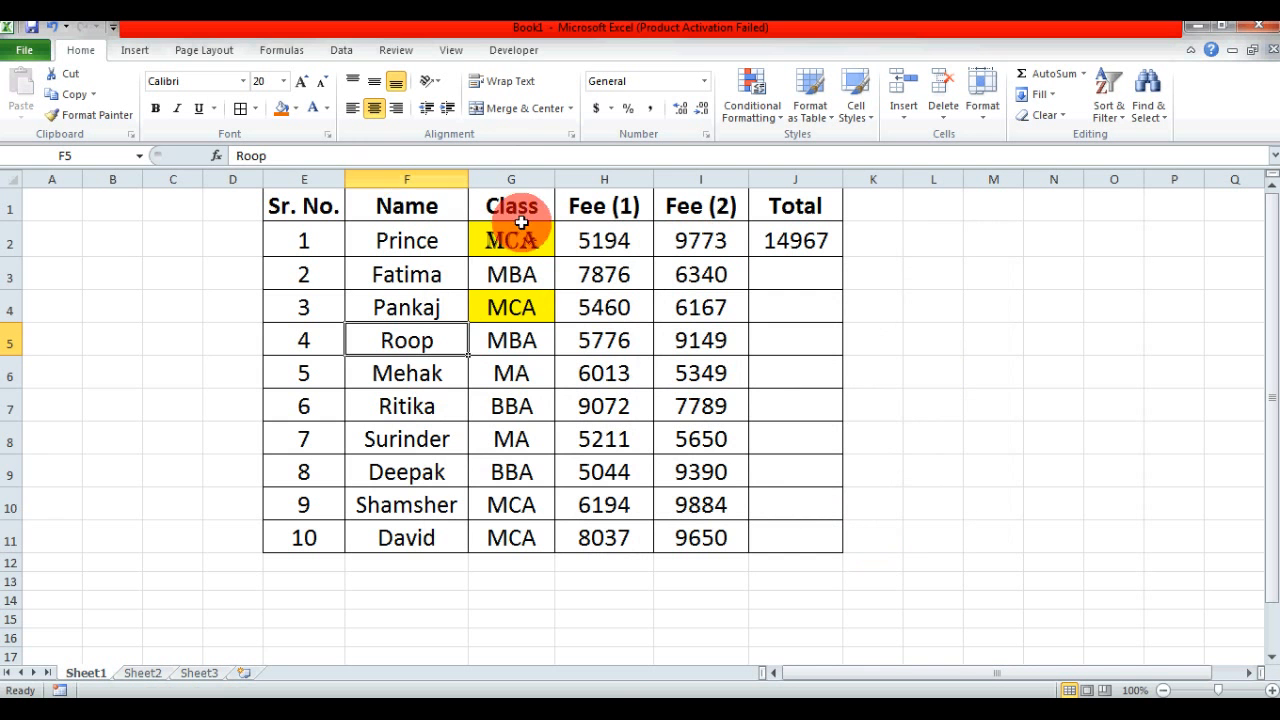
pyautogui.click(518, 165)
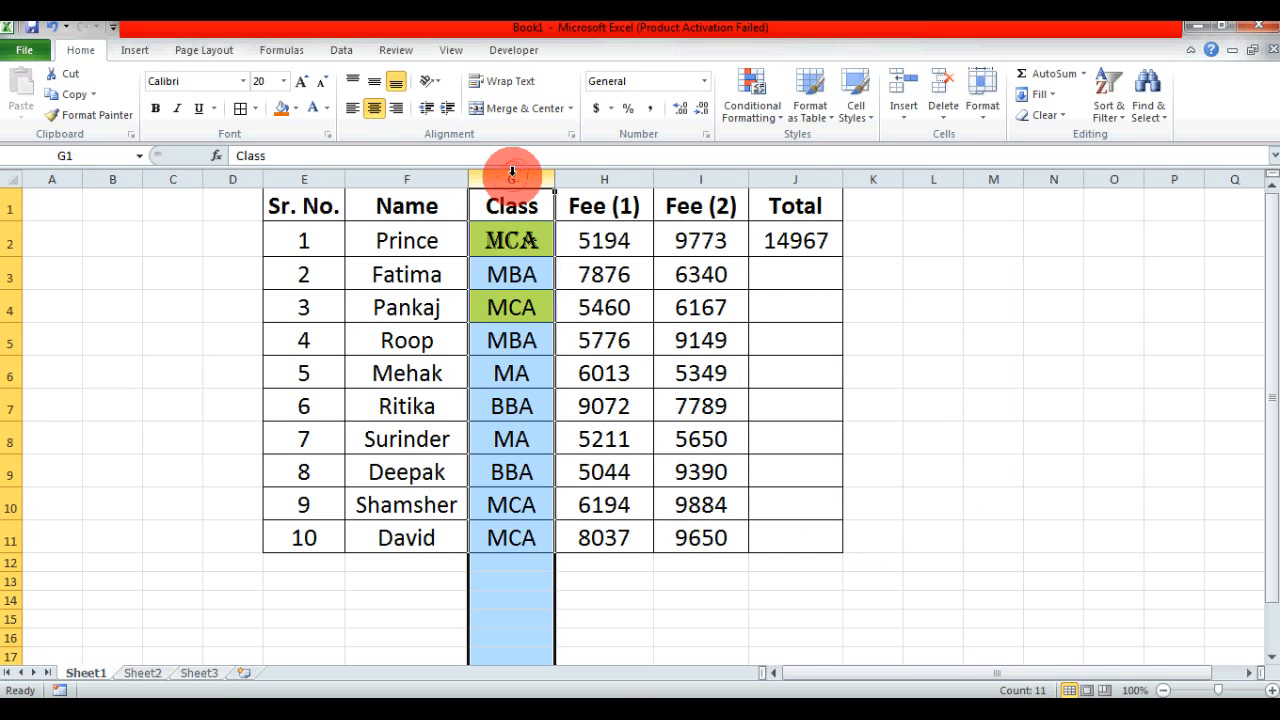
pyautogui.click(511, 240)
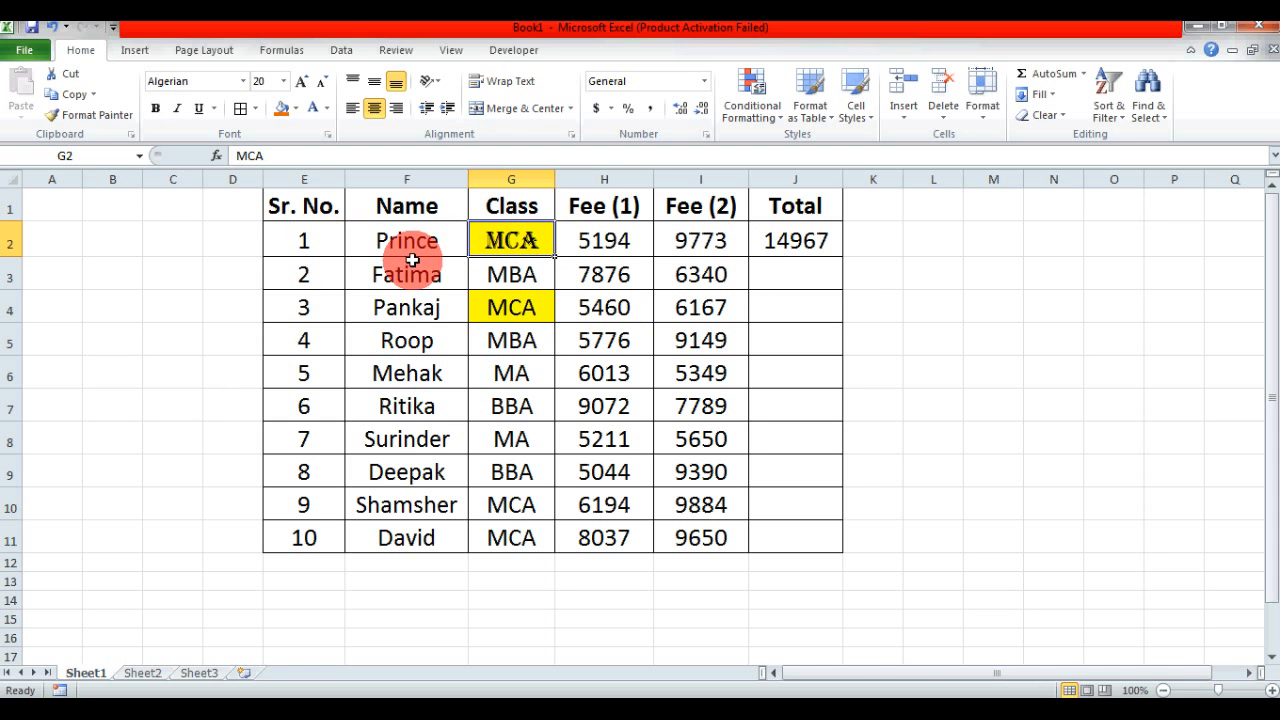
# - Copy the names in F2:F5 on Sheet1 and paste them at A1 on Sheet3 using Paste Special with the All option
pyautogui.moveTo(421, 240); pyautogui.dragTo(416, 354)
pyautogui.hotkey('ctrl', 'c')
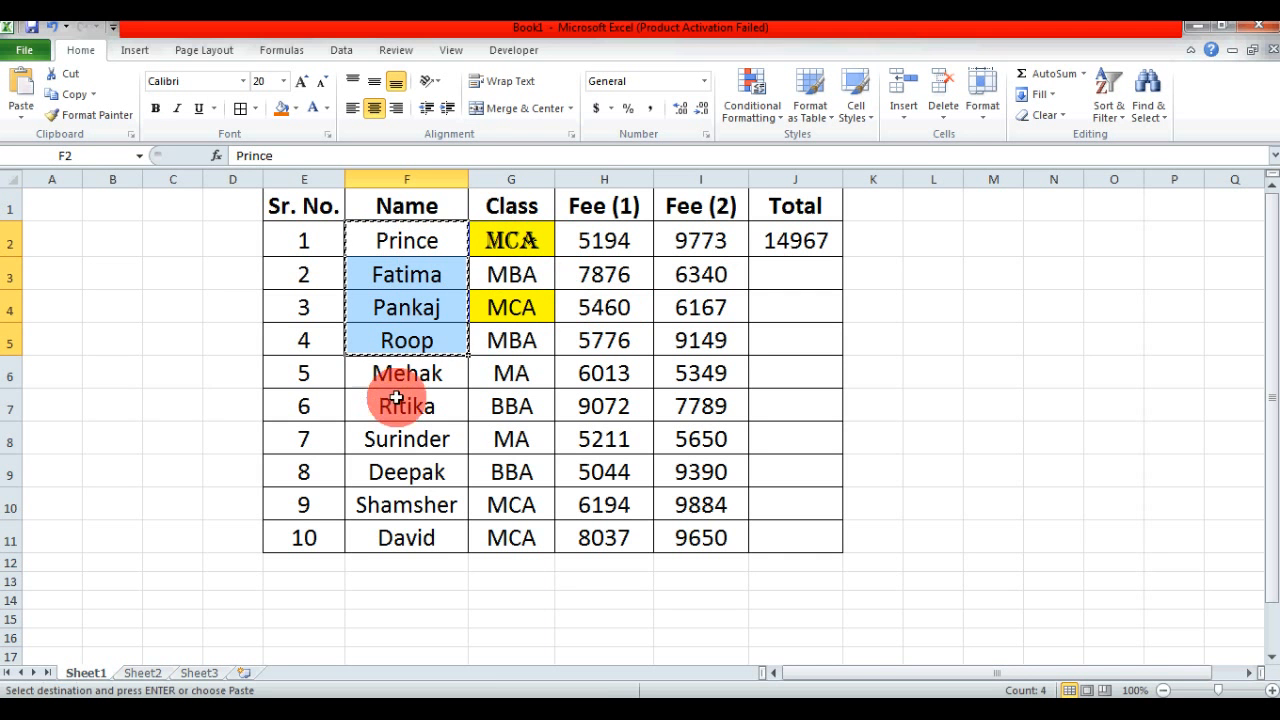
pyautogui.click(200, 674)
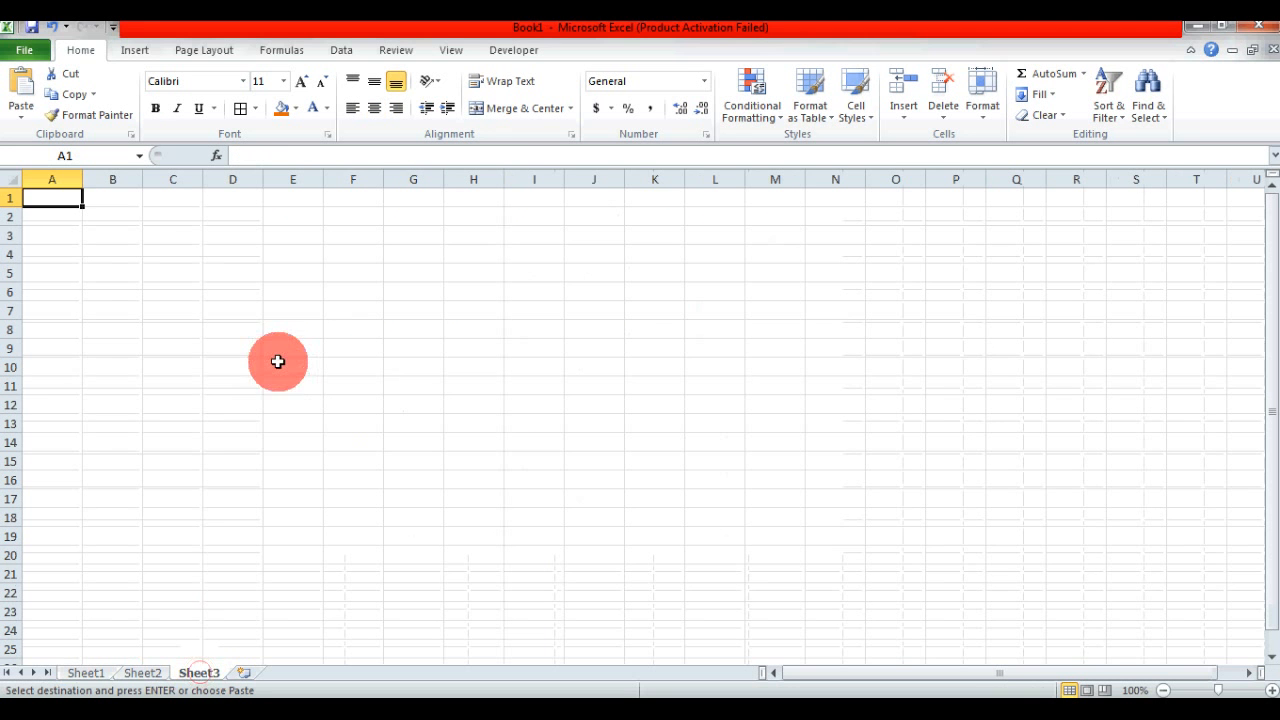
pyautogui.click(21, 110)
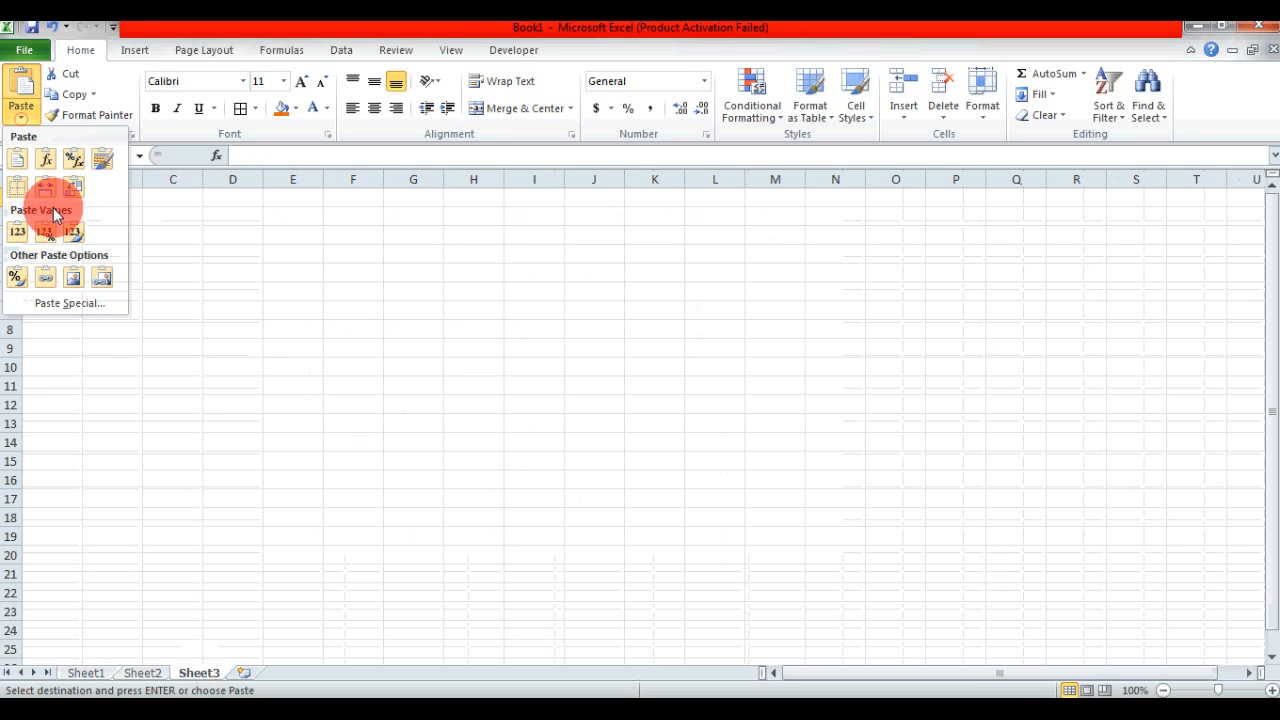
pyautogui.click(55, 302)
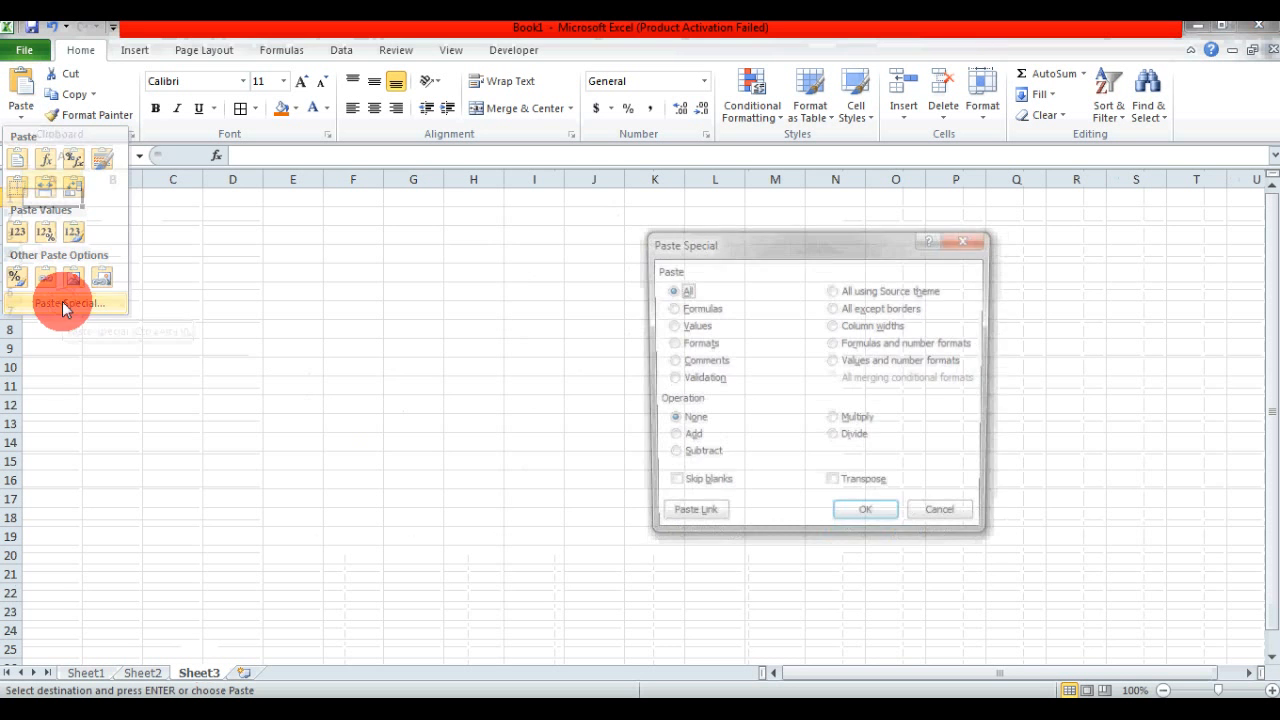
pyautogui.moveTo(741, 242); pyautogui.dragTo(662, 224)
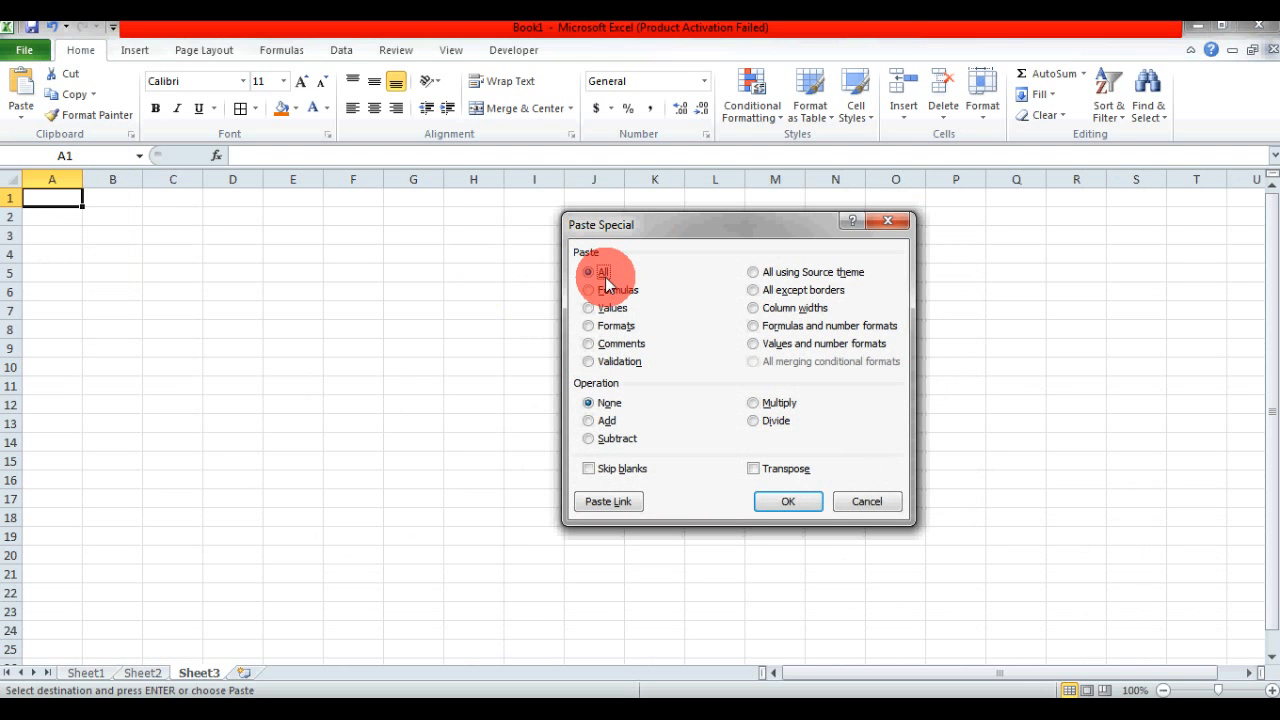
pyautogui.click(790, 503)
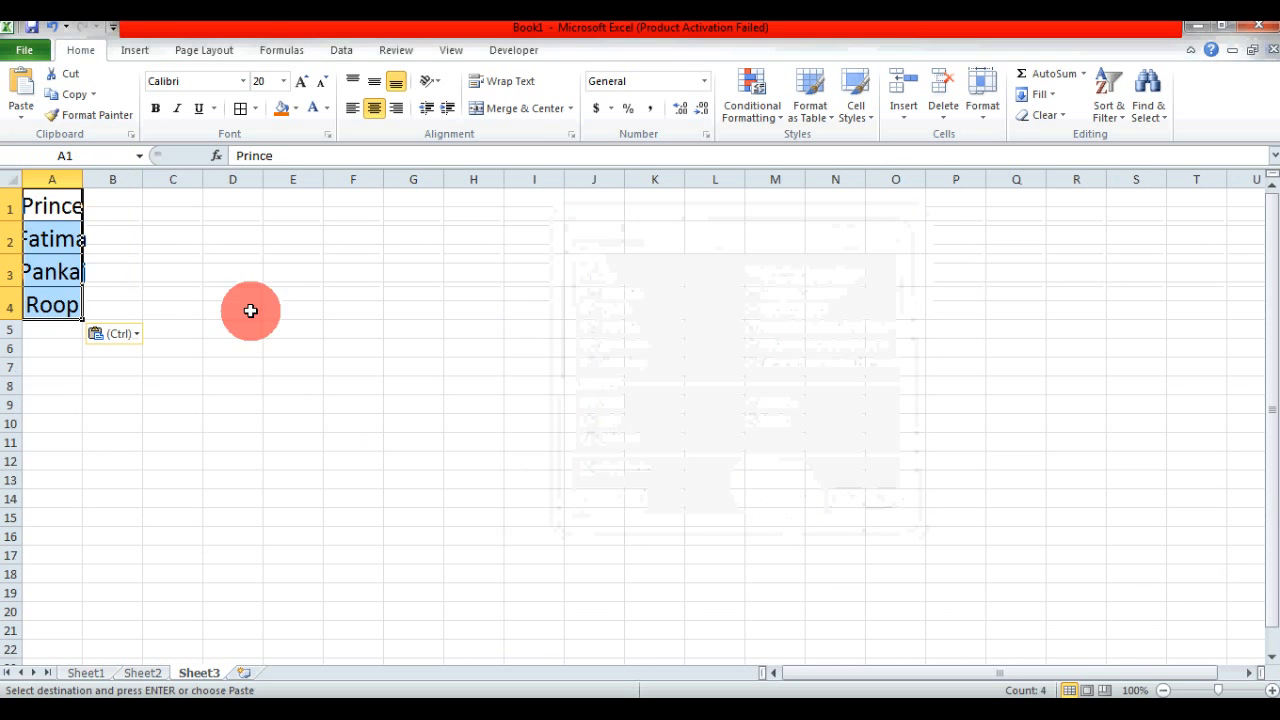
# - AutoFit the width of column A on Sheet3 to the pasted names
pyautogui.click(62, 268)
pyautogui.click(55, 205)
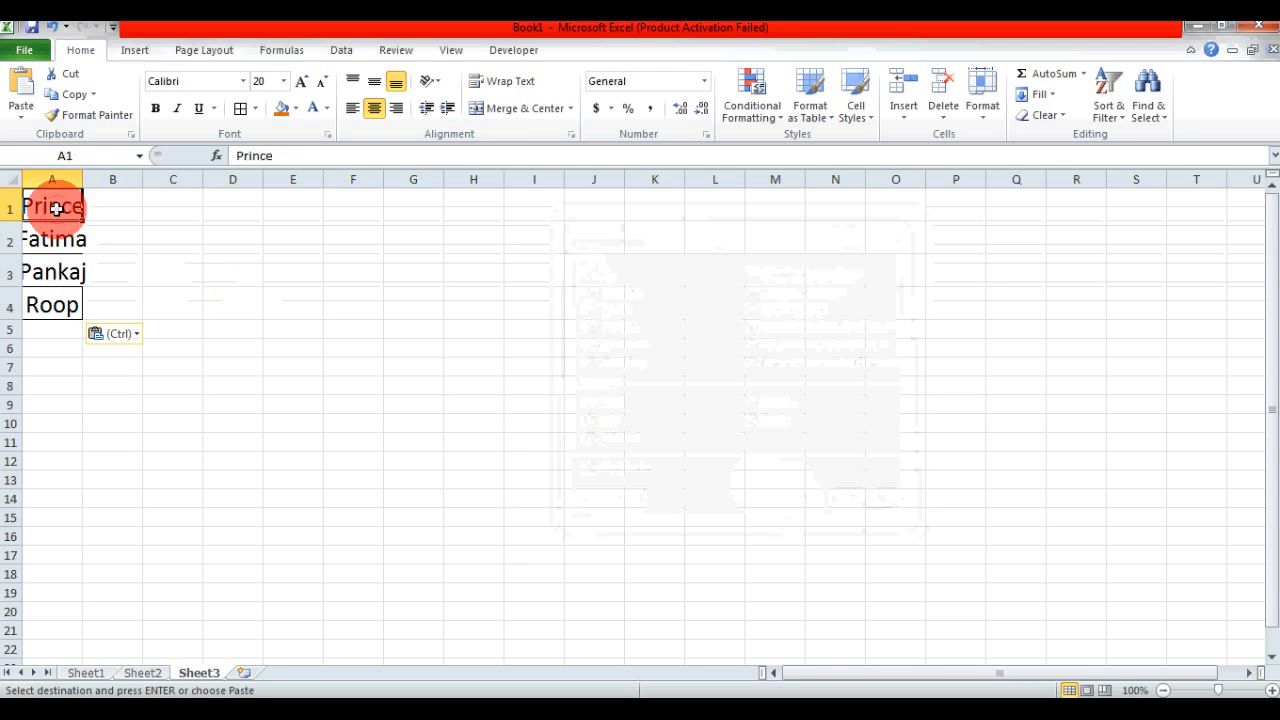
pyautogui.doubleClick(84, 180)
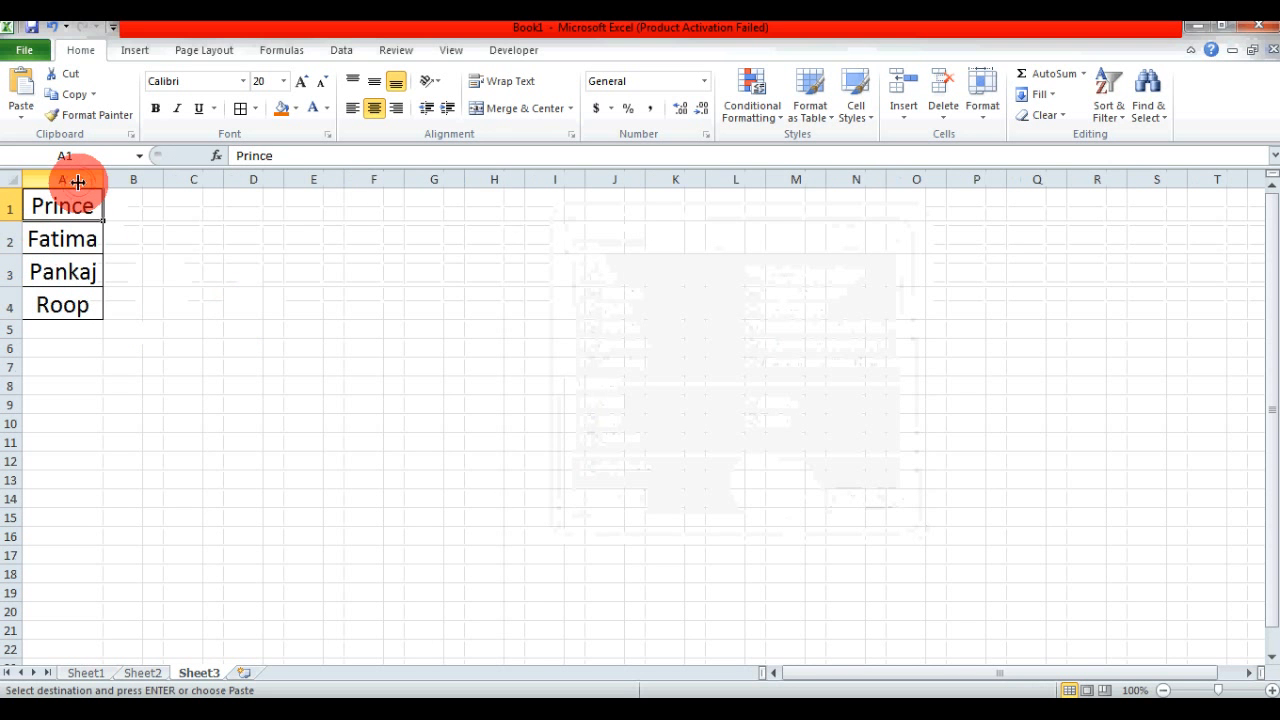
# - Compare the pasted names in A1:A4 on Sheet3 with the source cells F2:F5 on Sheet1, including their formatting
pyautogui.click(70, 237)
pyautogui.click(79, 266)
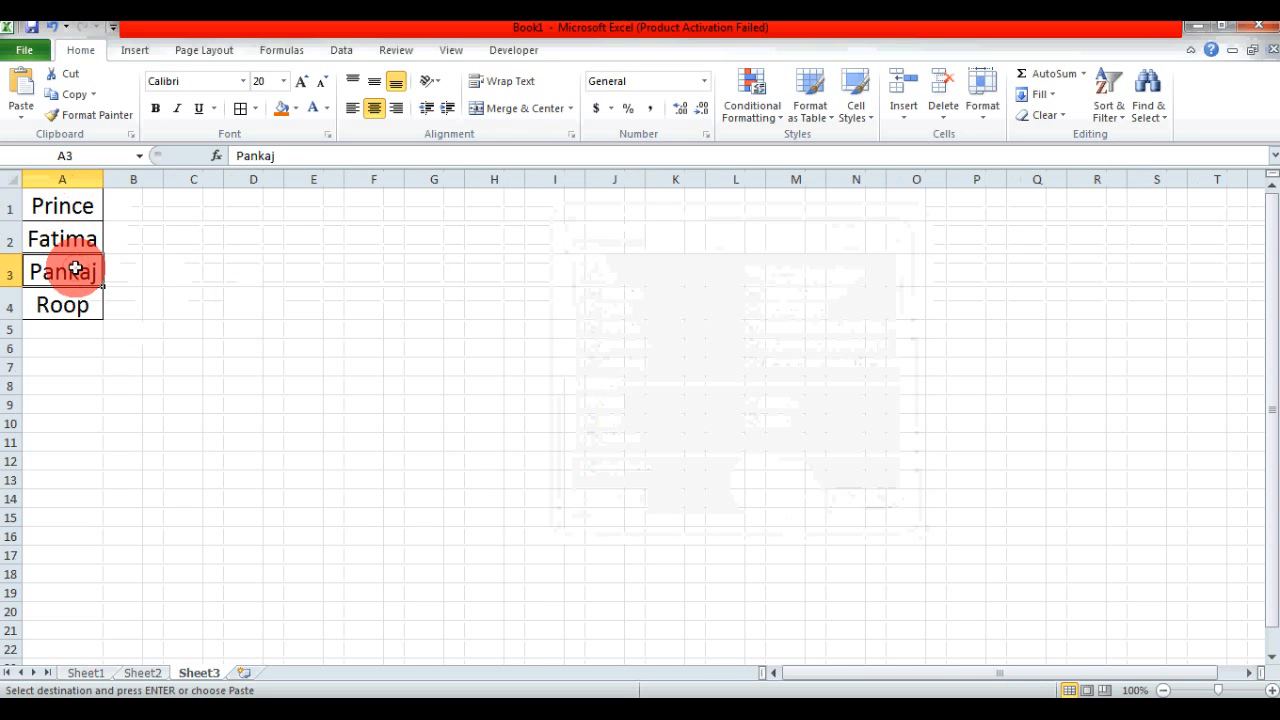
pyautogui.click(76, 293)
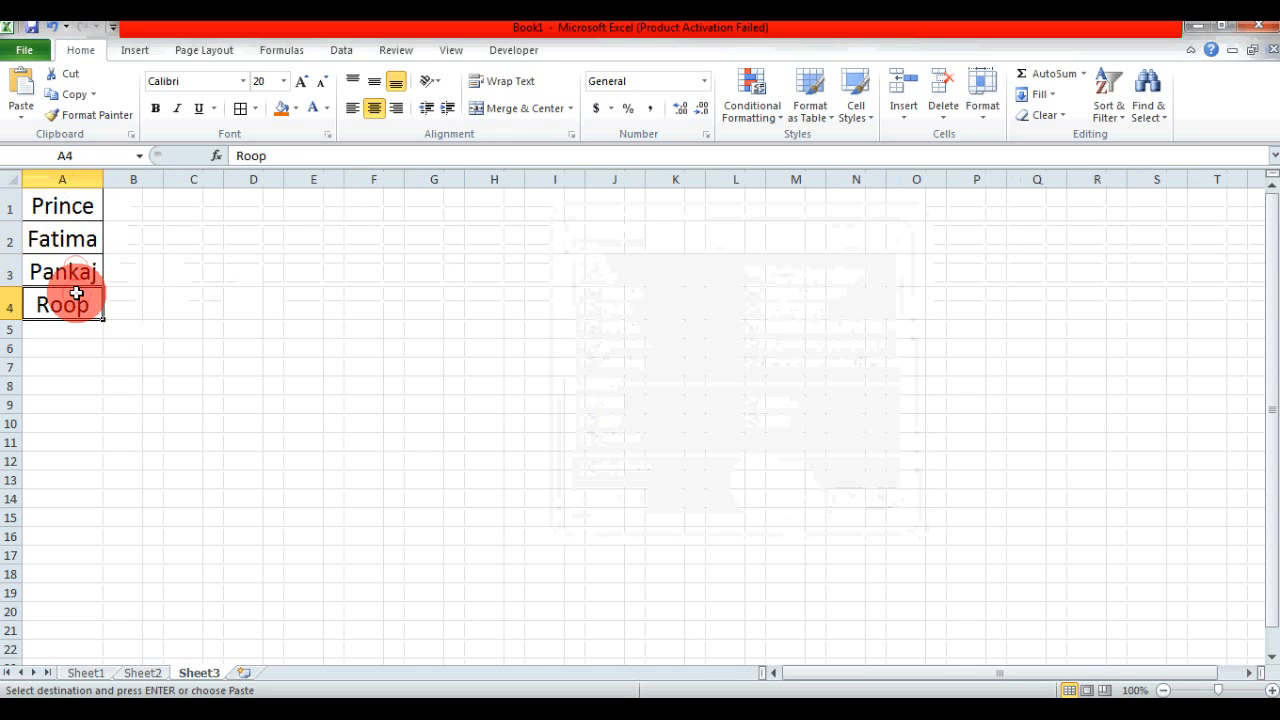
pyautogui.click(67, 209)
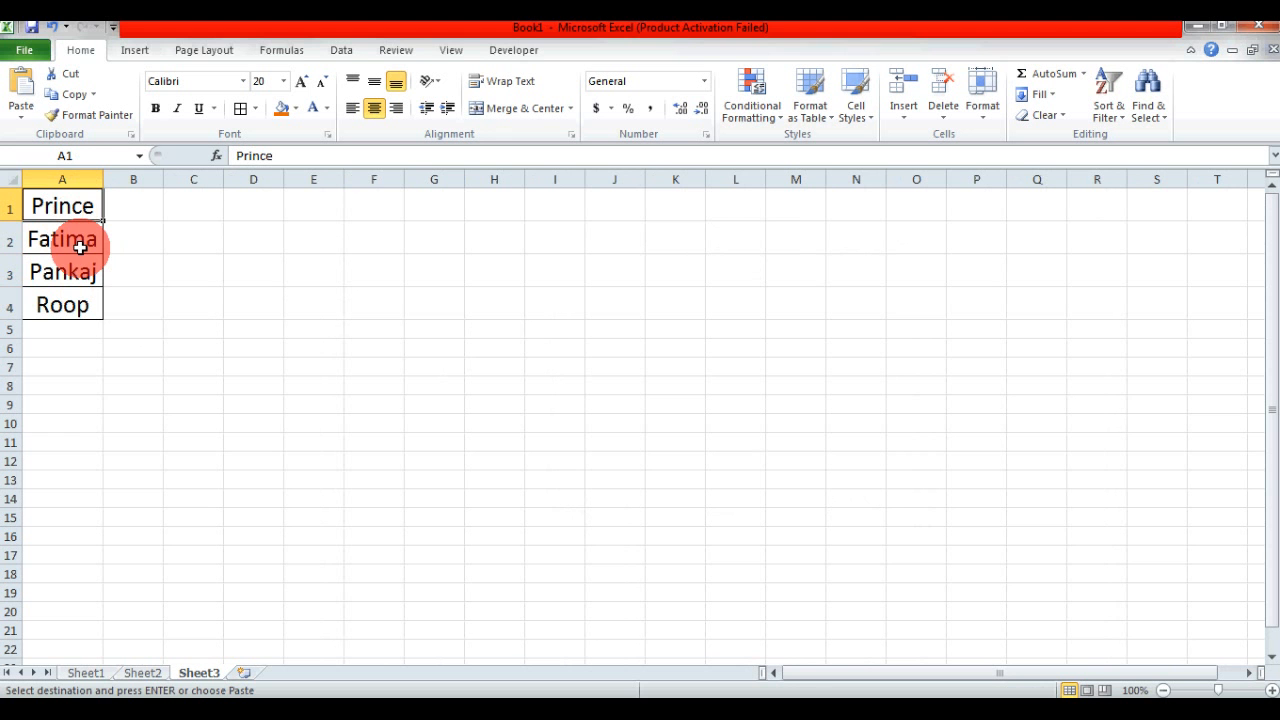
pyautogui.click(85, 672)
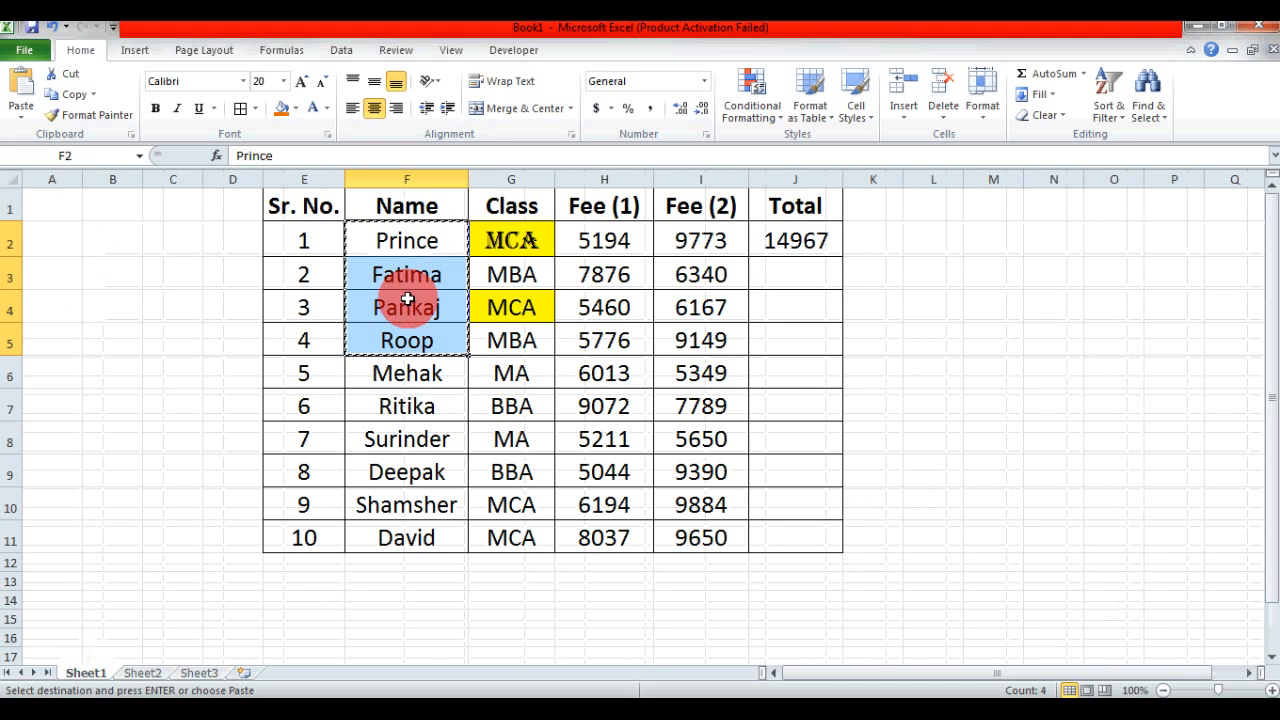
pyautogui.click(402, 242)
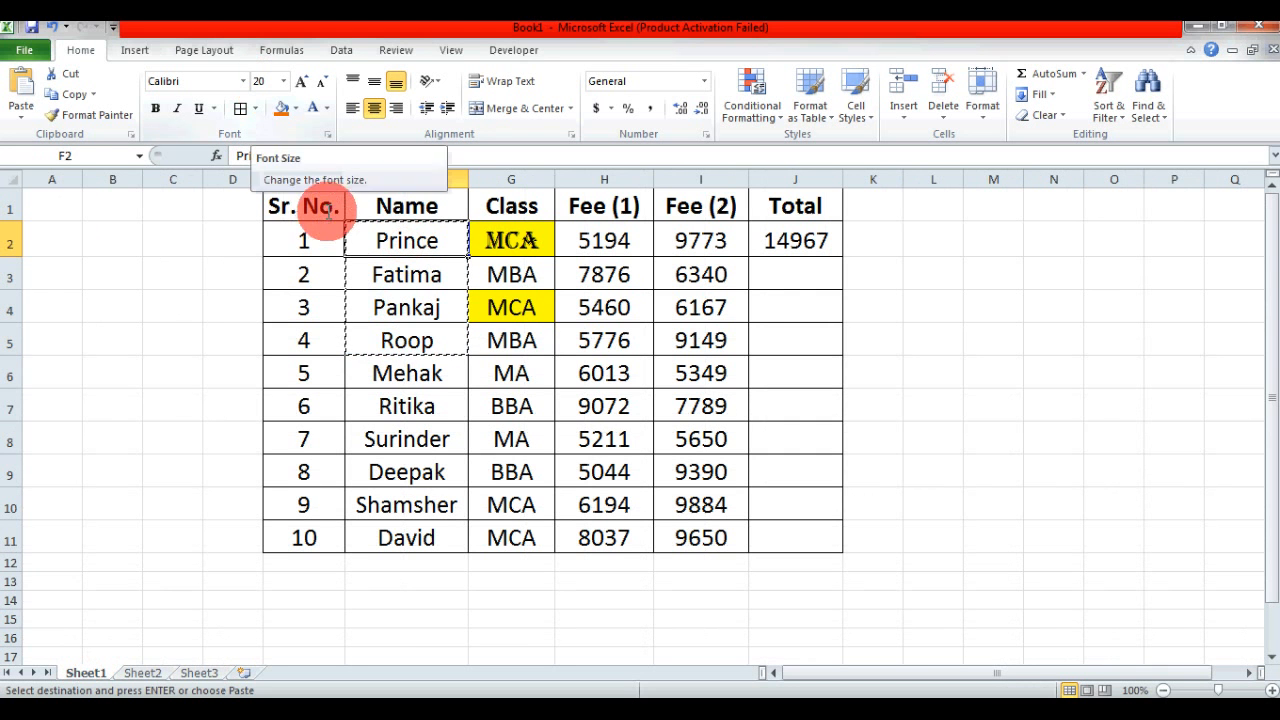
pyautogui.click(199, 673)
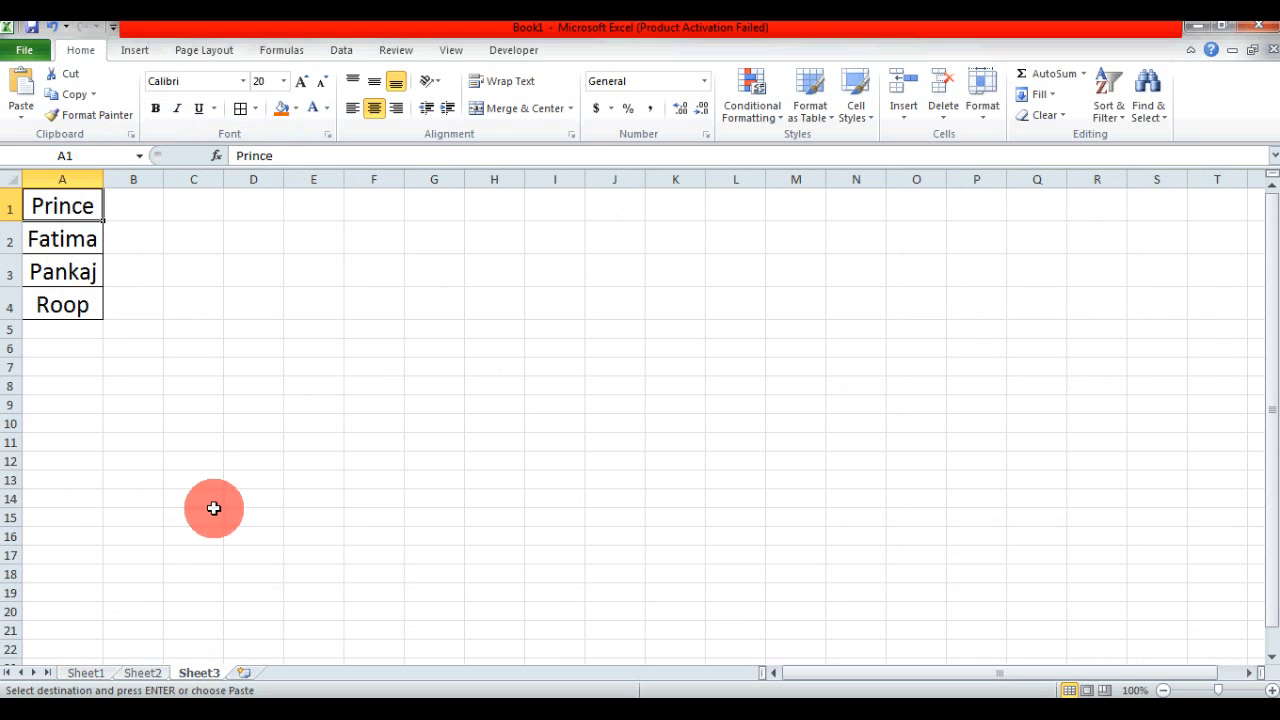
pyautogui.click(100, 675)
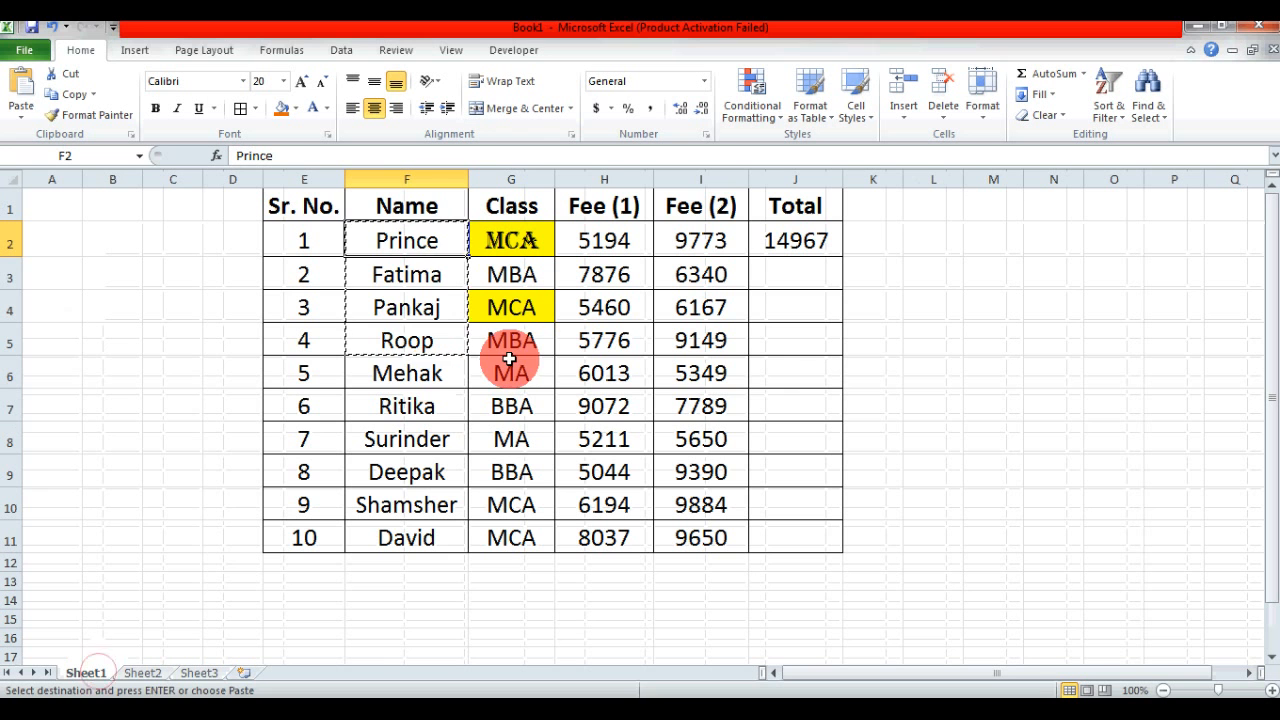
# - Copy the names in F2:F5 on Sheet1 and paste them at H3 on Sheet3 using Paste Special with the Values option
pyautogui.press('Escape')
pyautogui.moveTo(417, 249); pyautogui.dragTo(412, 331)
pyautogui.hotkey('ctrl', 'c')
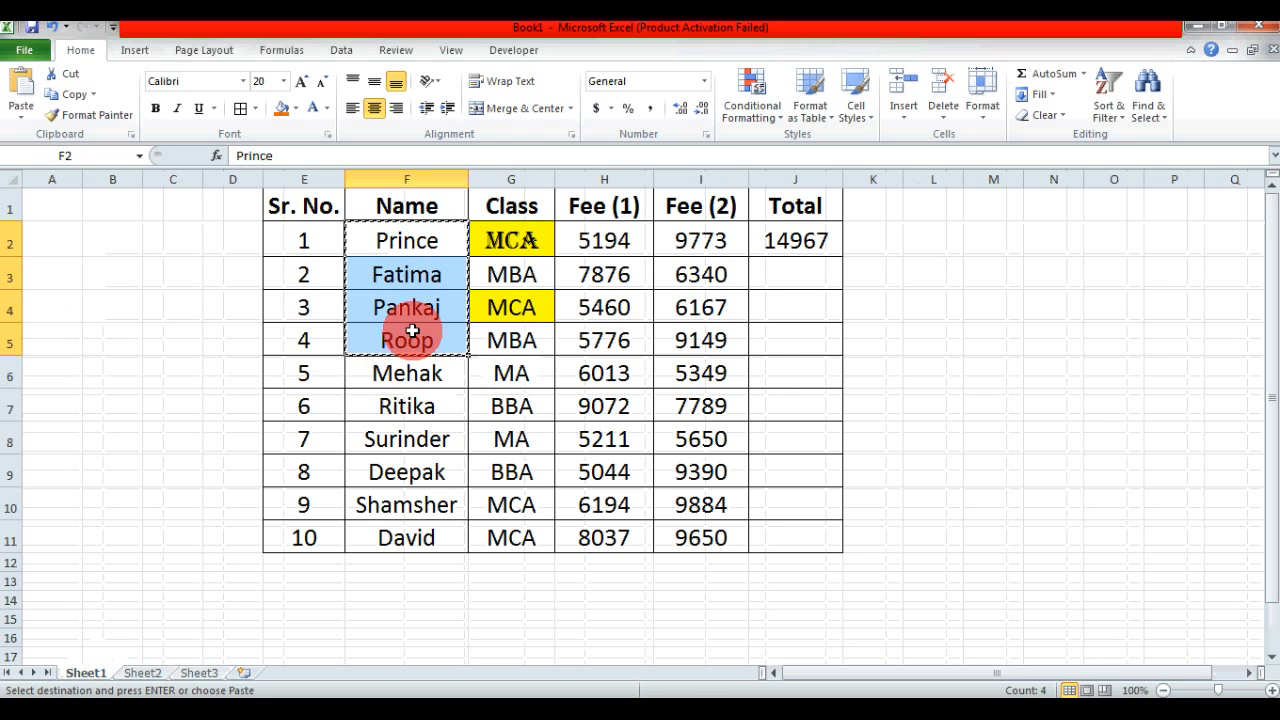
pyautogui.click(199, 672)
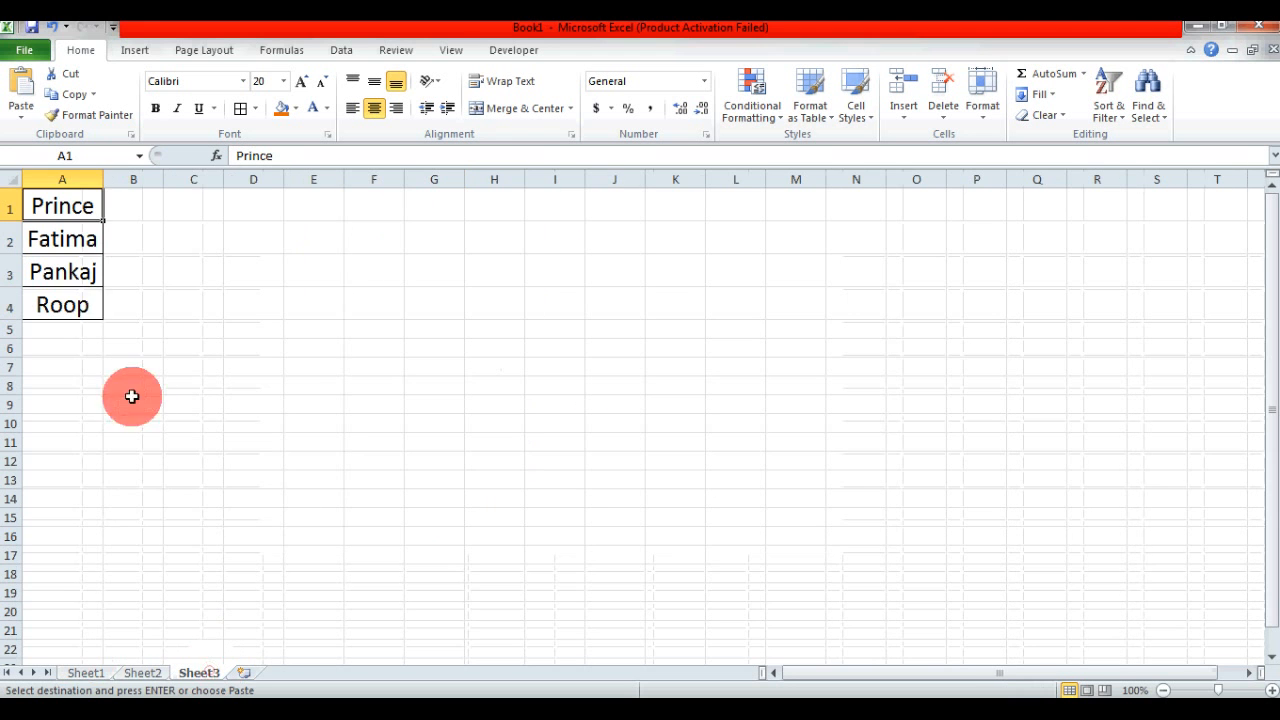
pyautogui.click(474, 271)
pyautogui.click(22, 112)
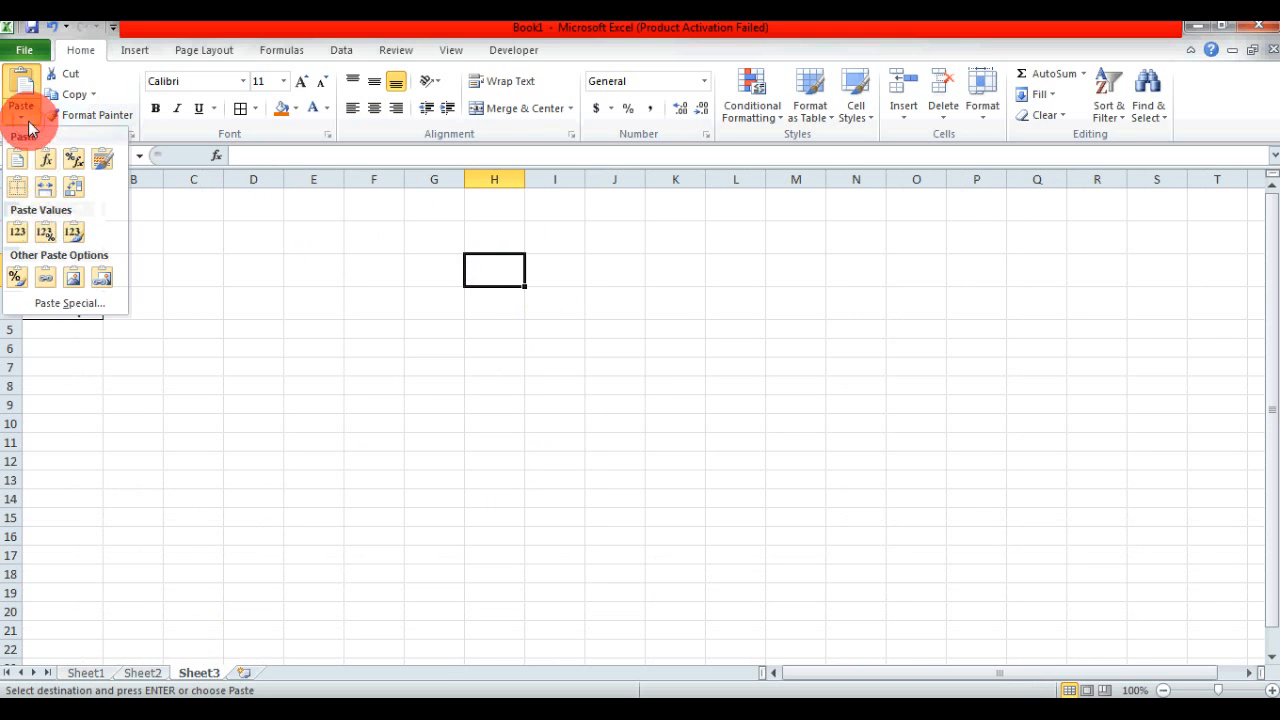
pyautogui.click(55, 304)
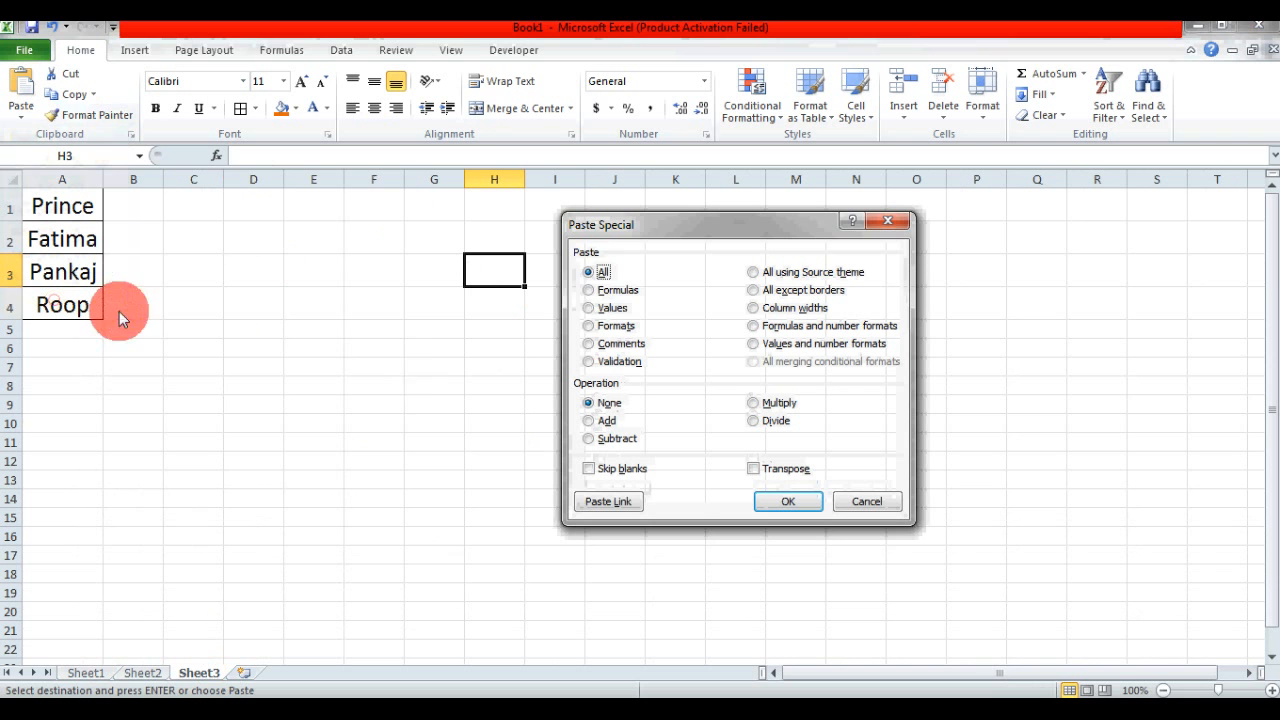
pyautogui.click(587, 291)
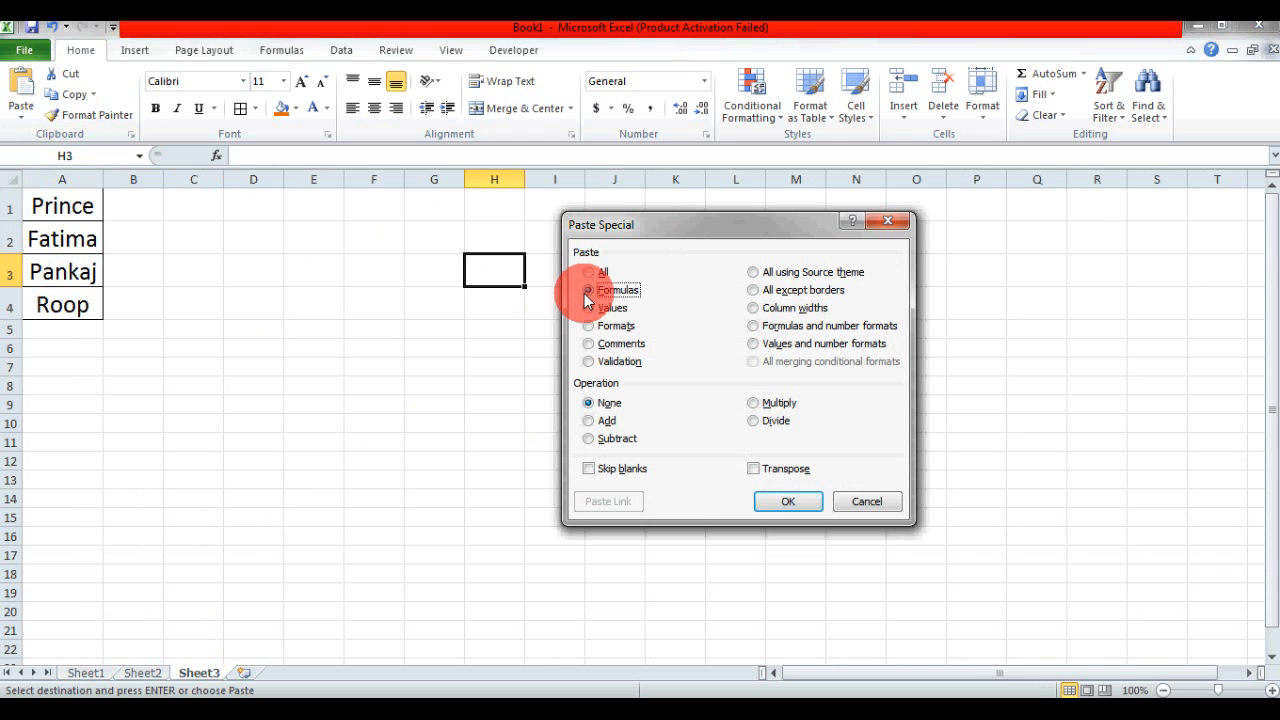
pyautogui.click(592, 310)
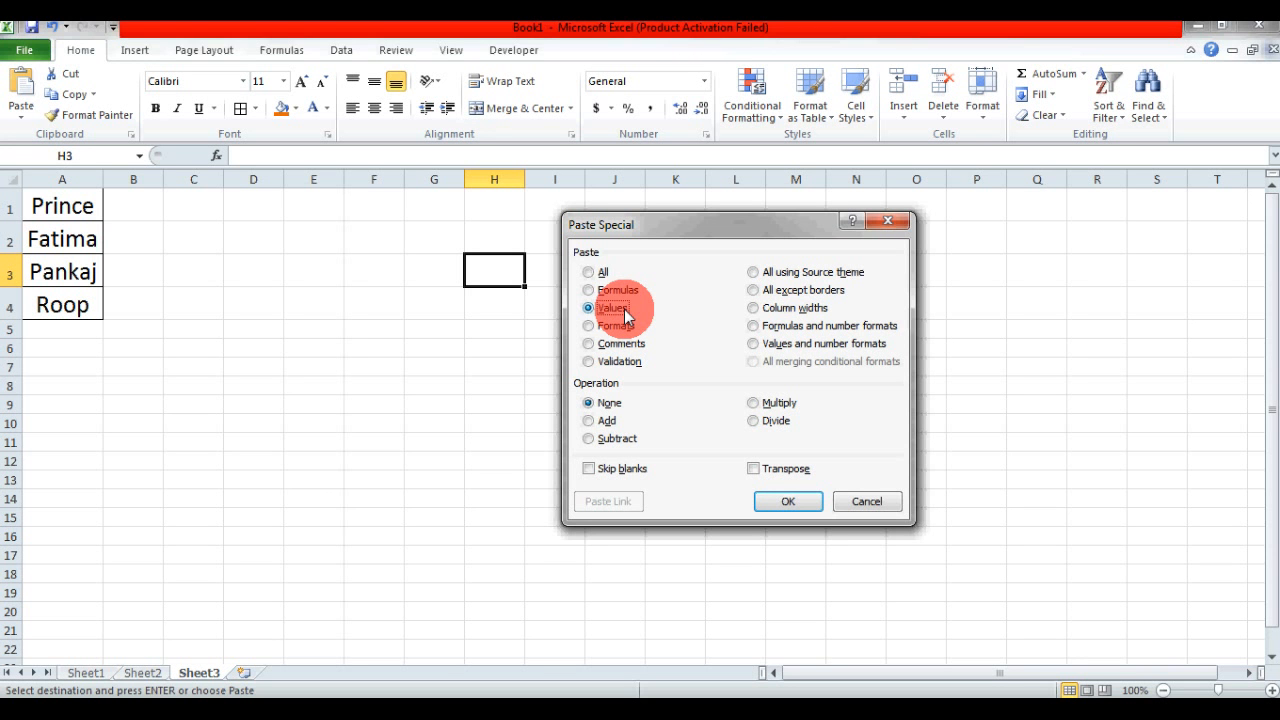
pyautogui.click(797, 508)
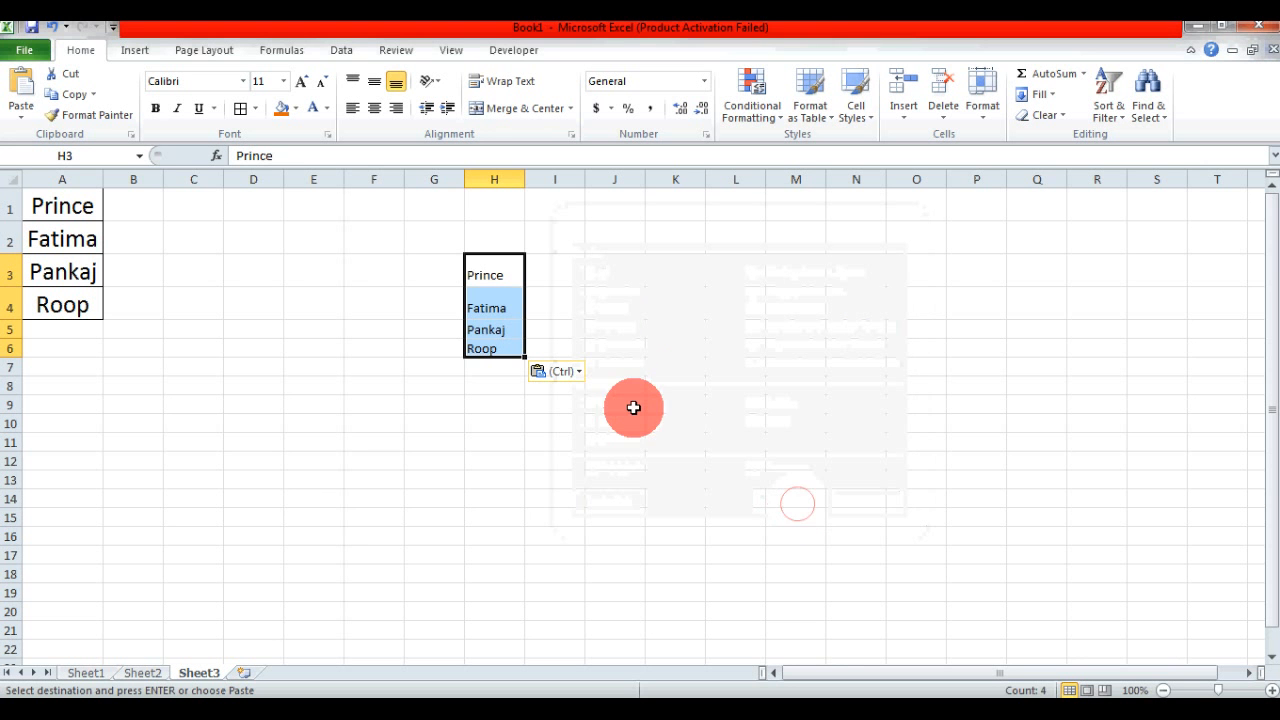
pyautogui.click(510, 417)
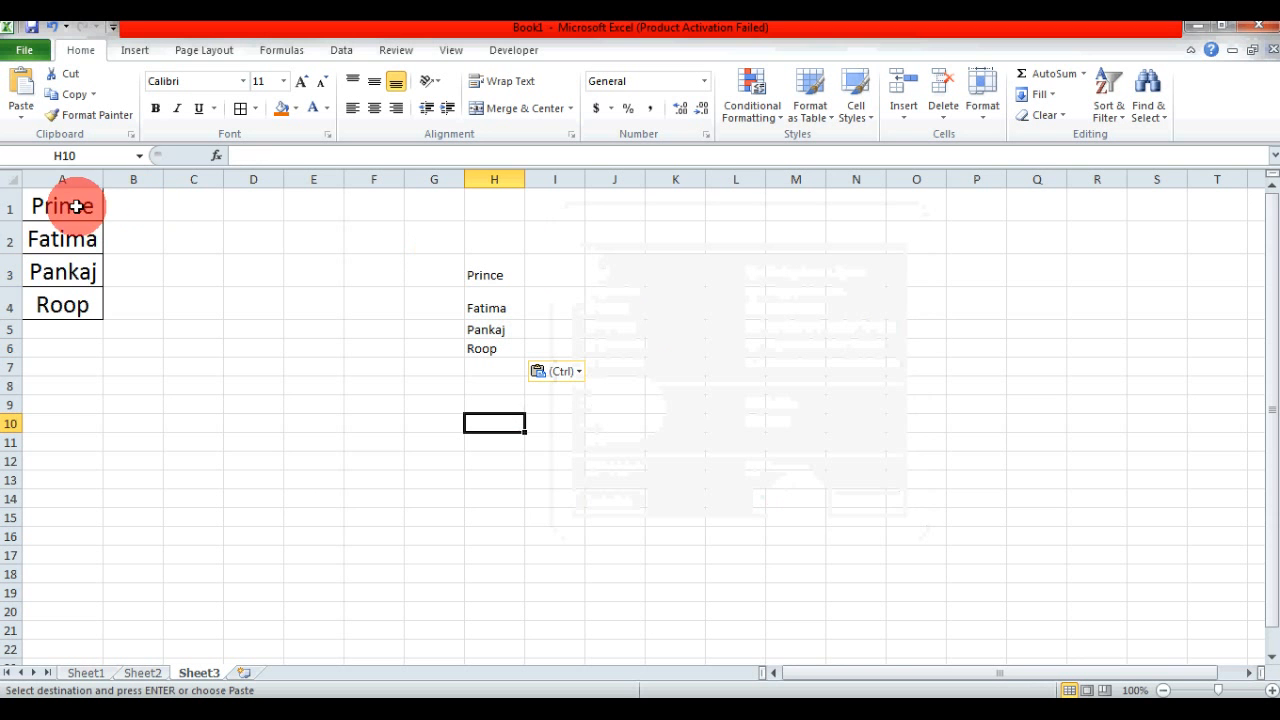
# - Compare the values-only names in H3:H6 with the fully pasted names in A1:A4, including font size, alignment and borders
pyautogui.moveTo(77, 206); pyautogui.dragTo(71, 303)
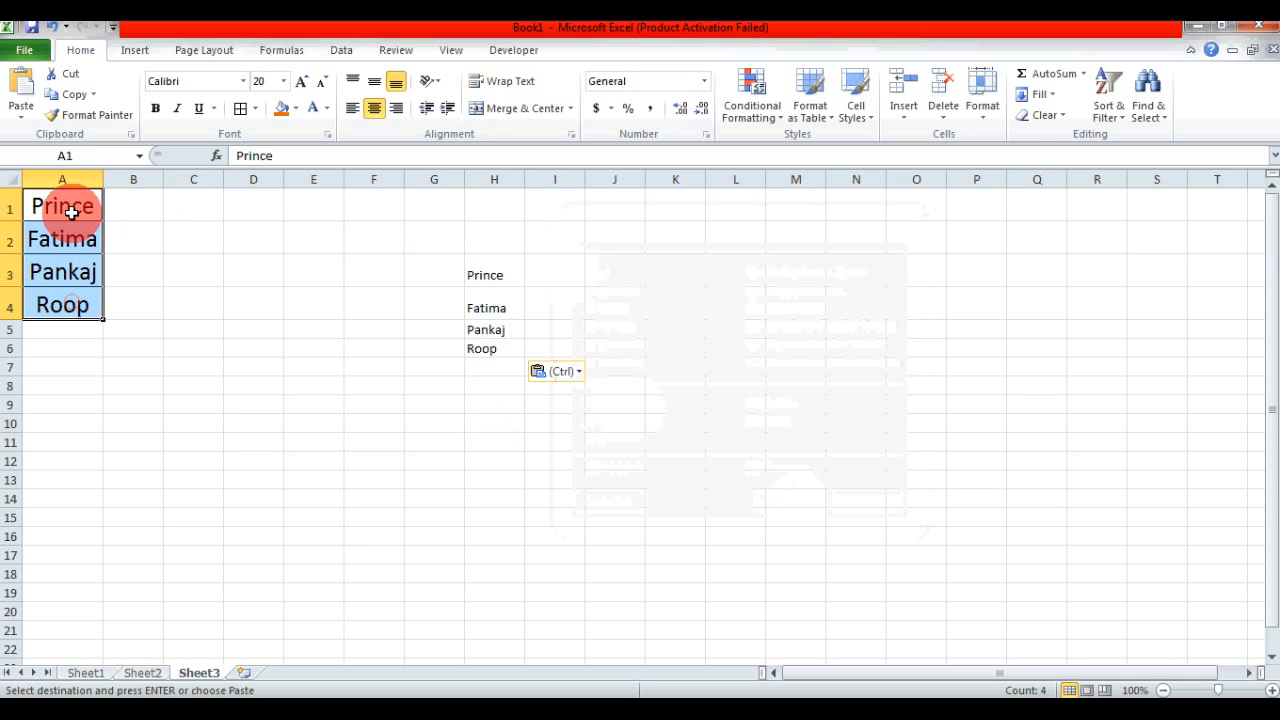
pyautogui.click(123, 216)
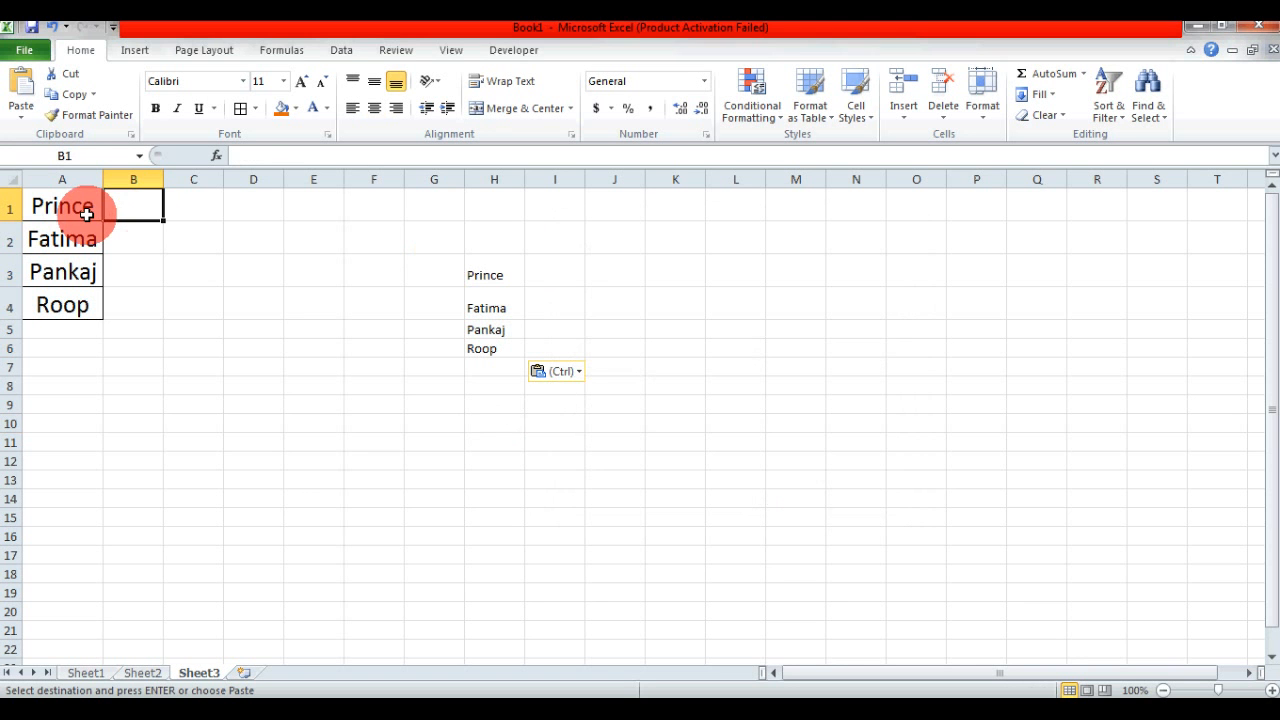
pyautogui.click(492, 277)
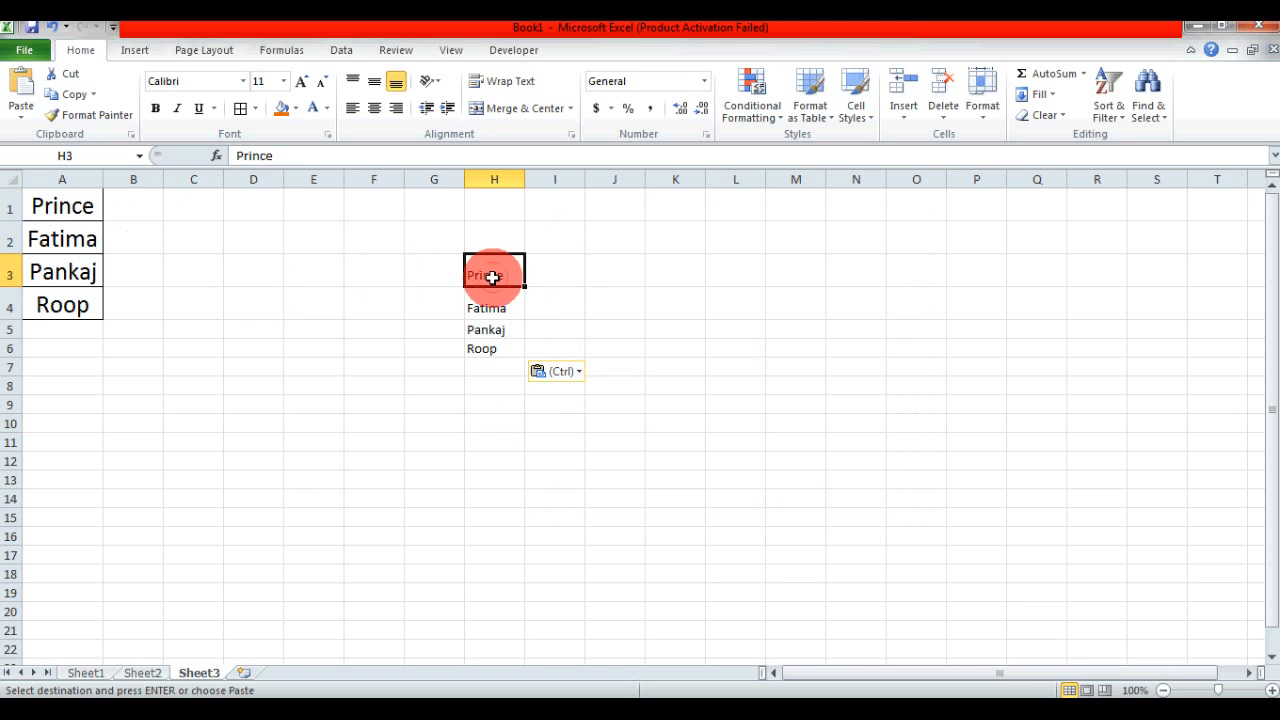
pyautogui.moveTo(492, 277); pyautogui.dragTo(501, 349)
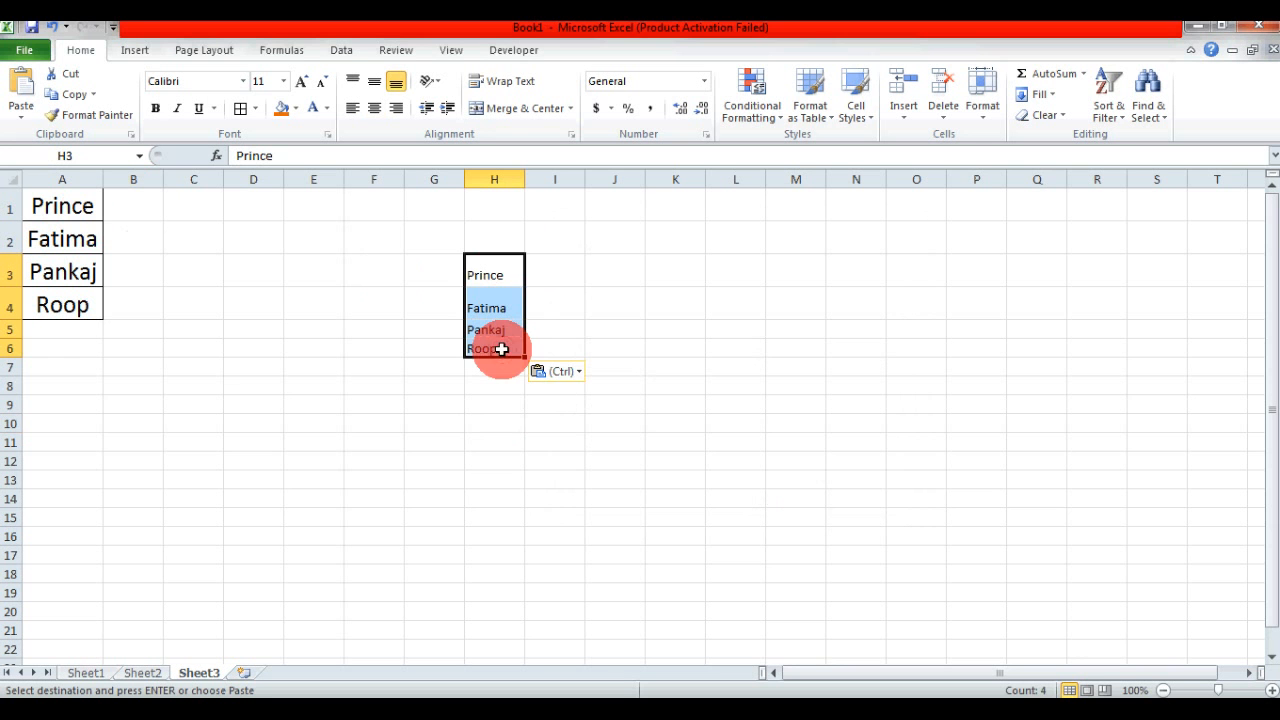
pyautogui.click(549, 272)
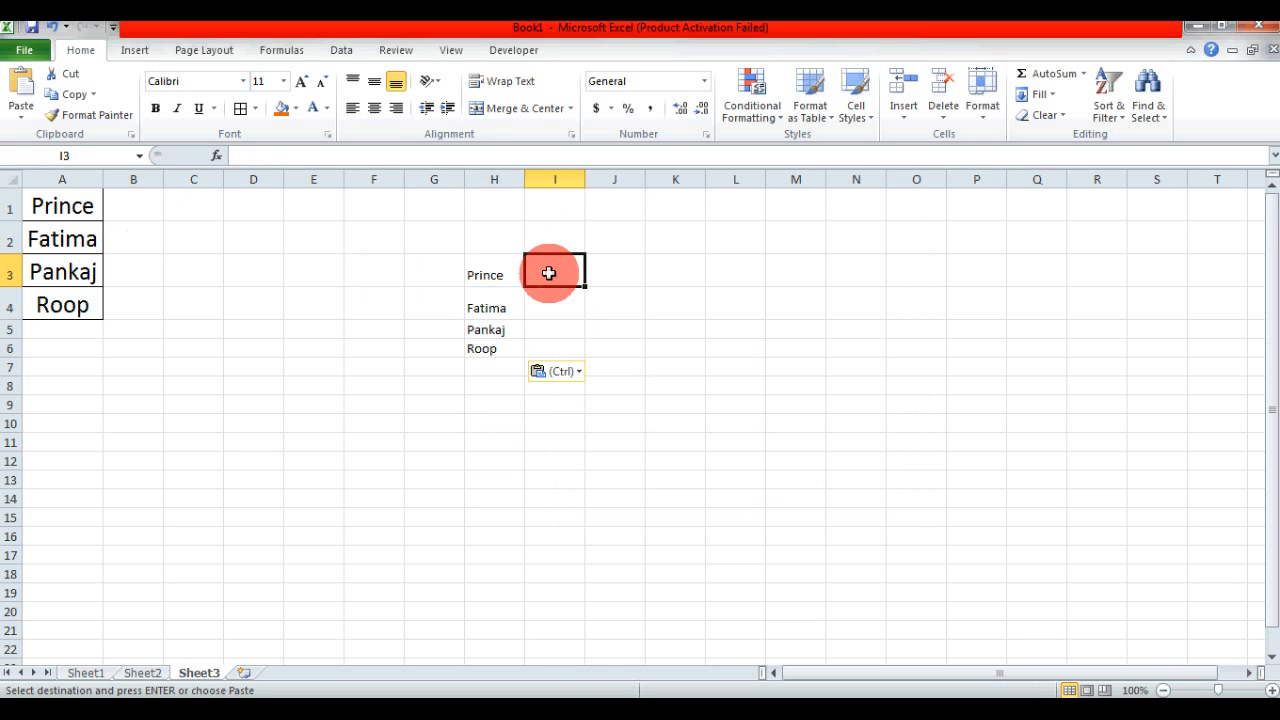
pyautogui.click(489, 272)
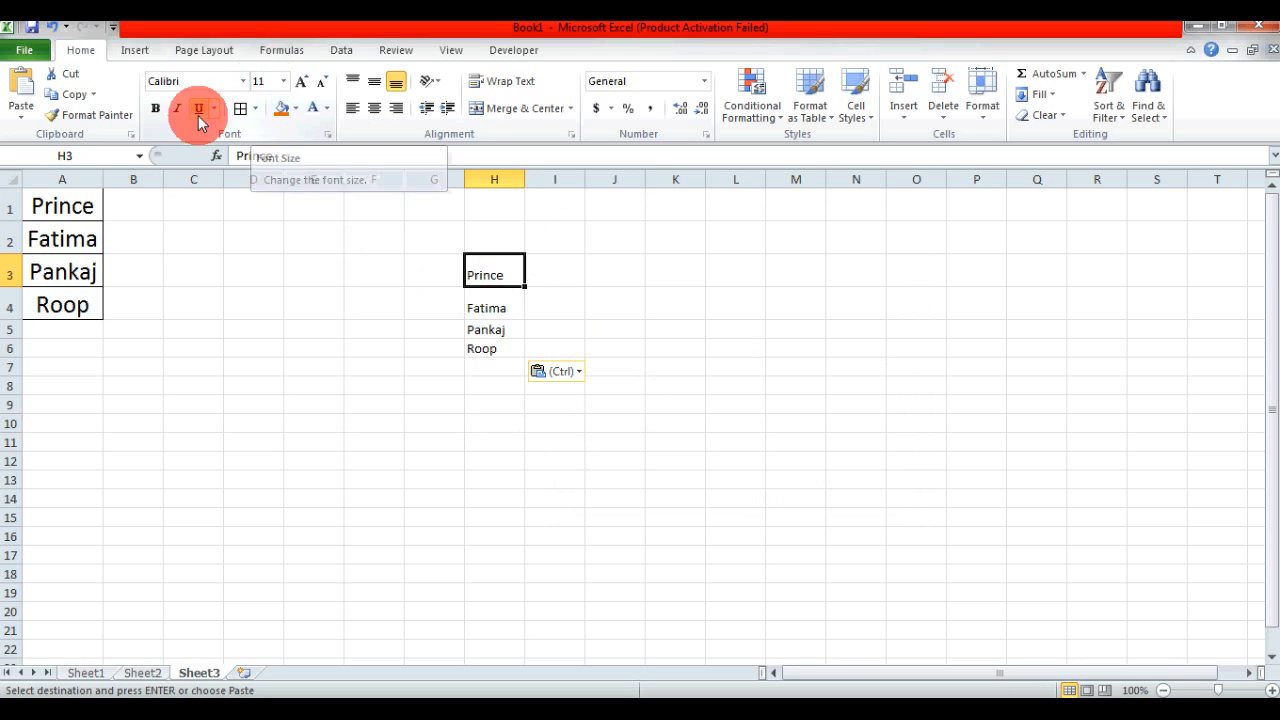
pyautogui.click(48, 192)
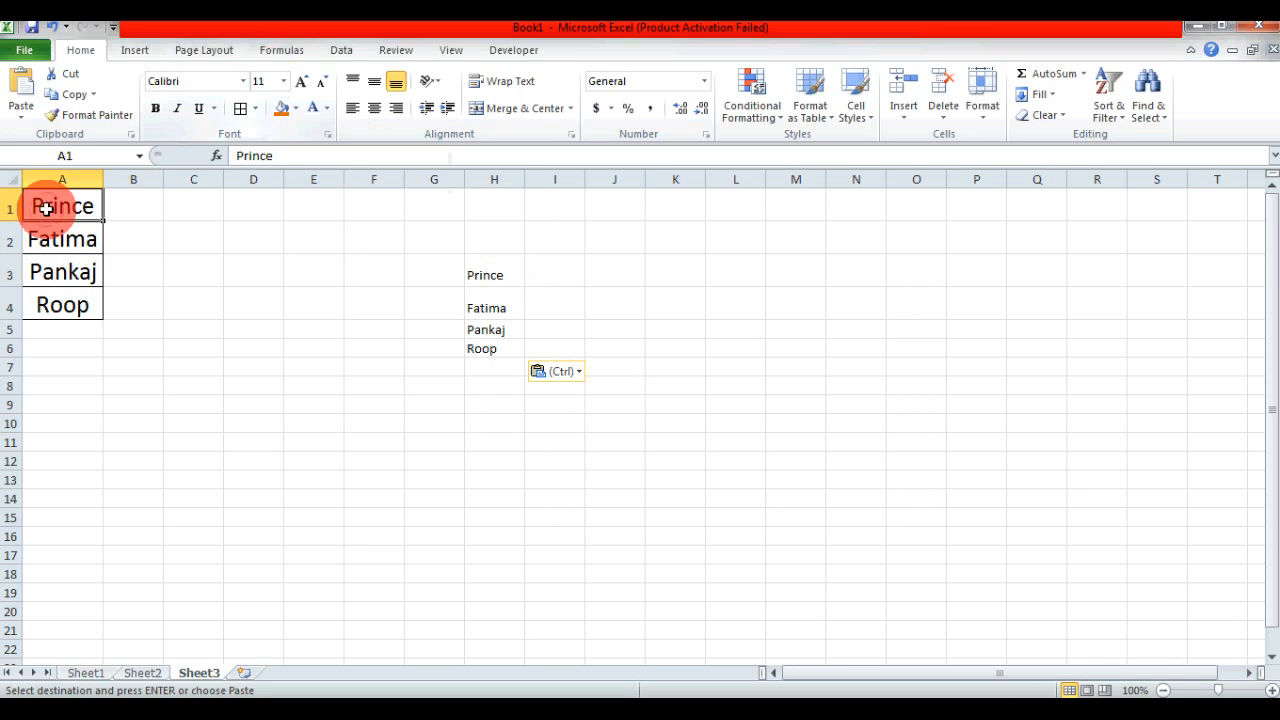
pyautogui.click(484, 272)
pyautogui.moveTo(484, 272); pyautogui.dragTo(492, 354)
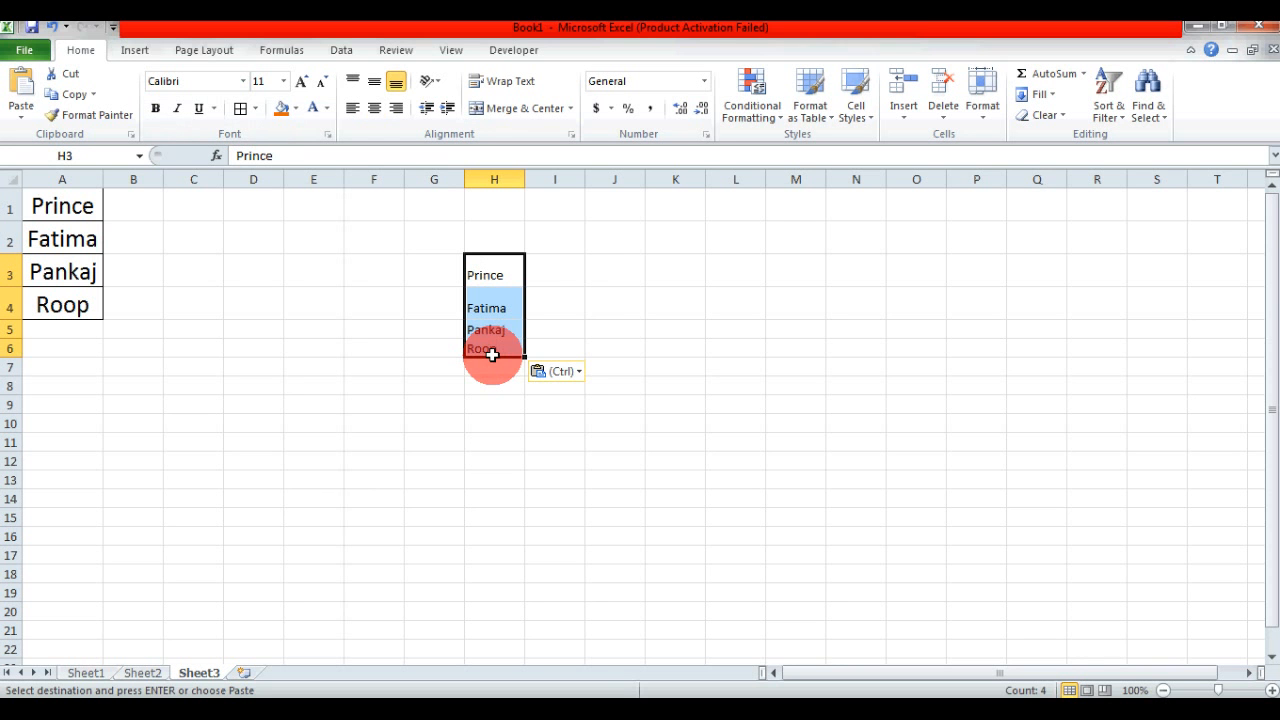
pyautogui.click(604, 275)
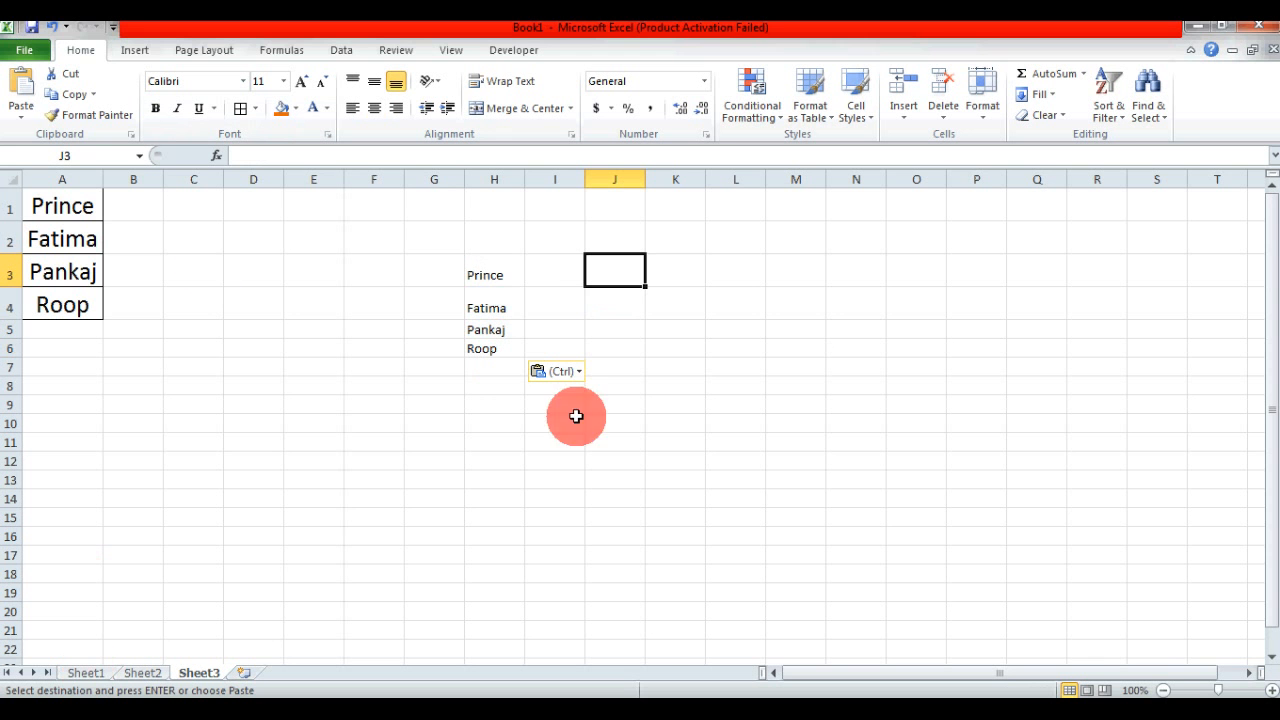
pyautogui.click(17, 121)
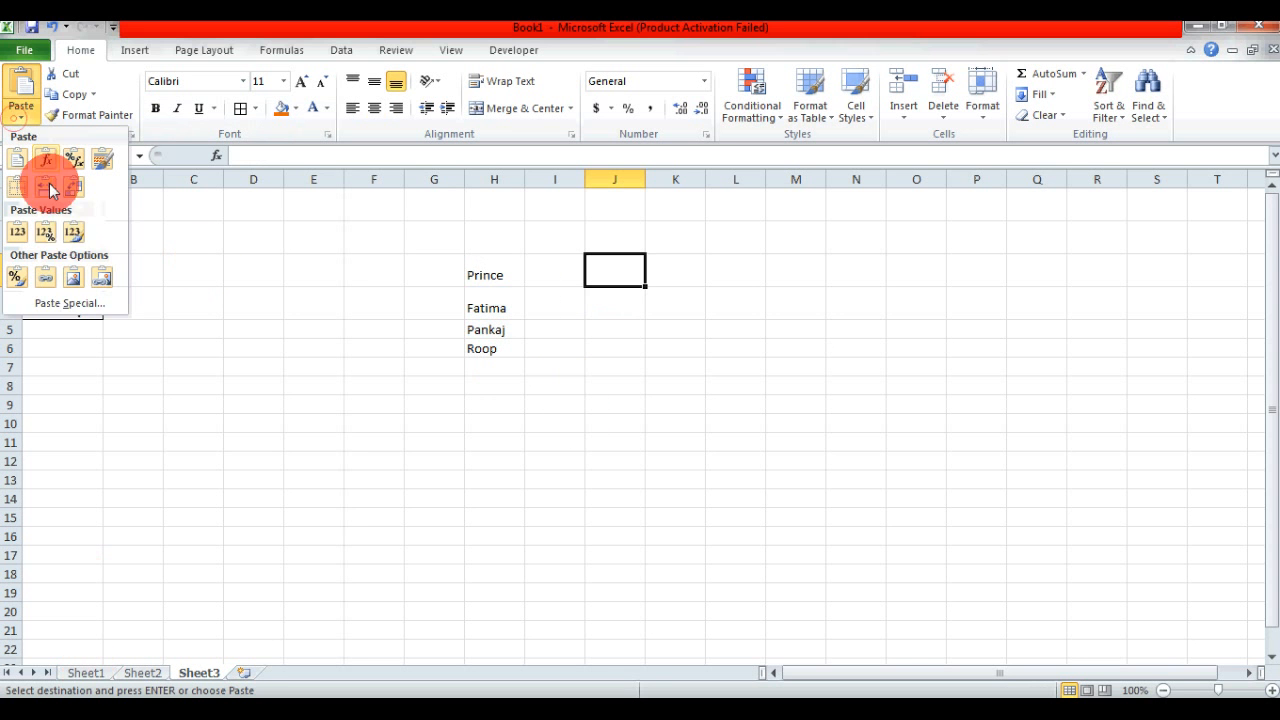
pyautogui.click(57, 302)
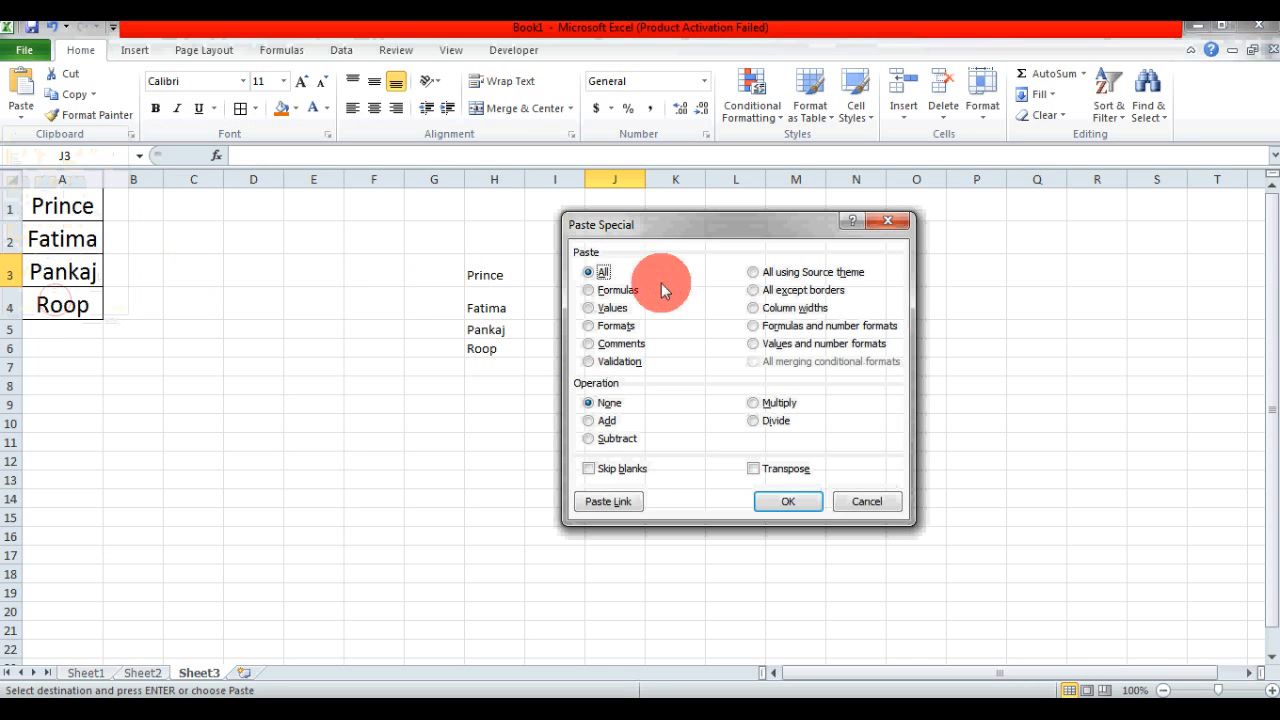
pyautogui.moveTo(673, 232); pyautogui.dragTo(829, 226)
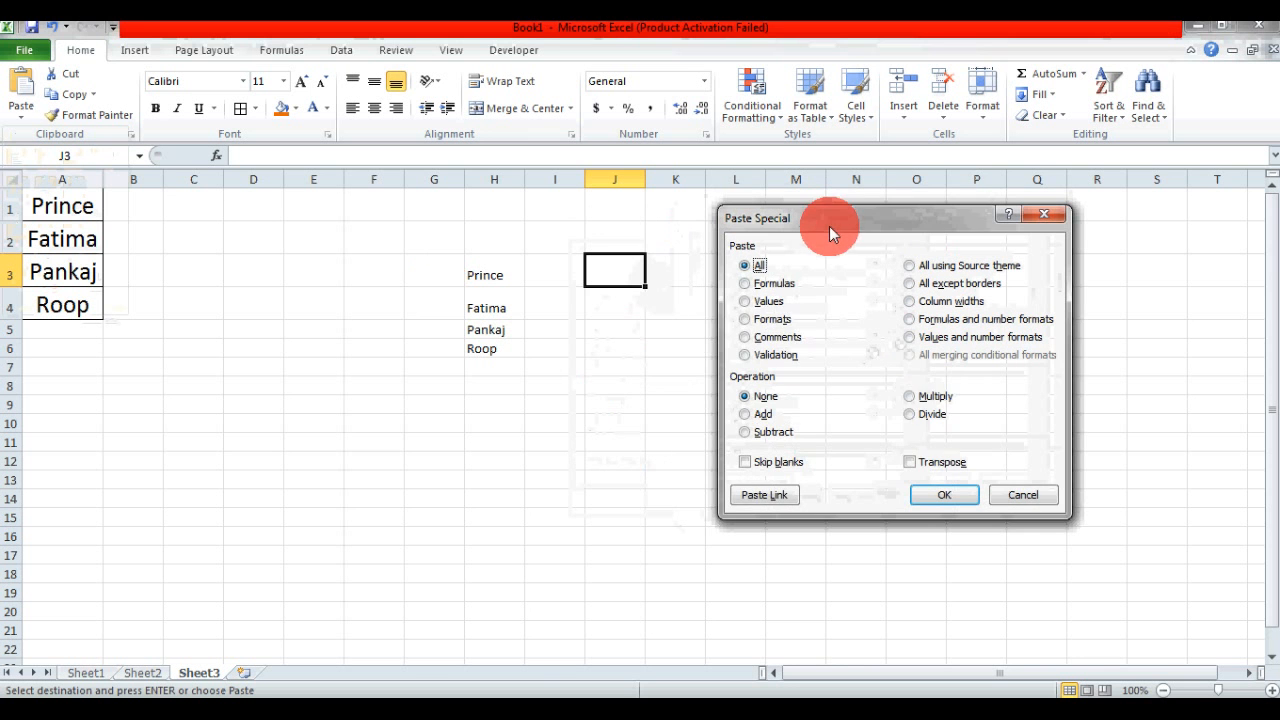
pyautogui.click(746, 320)
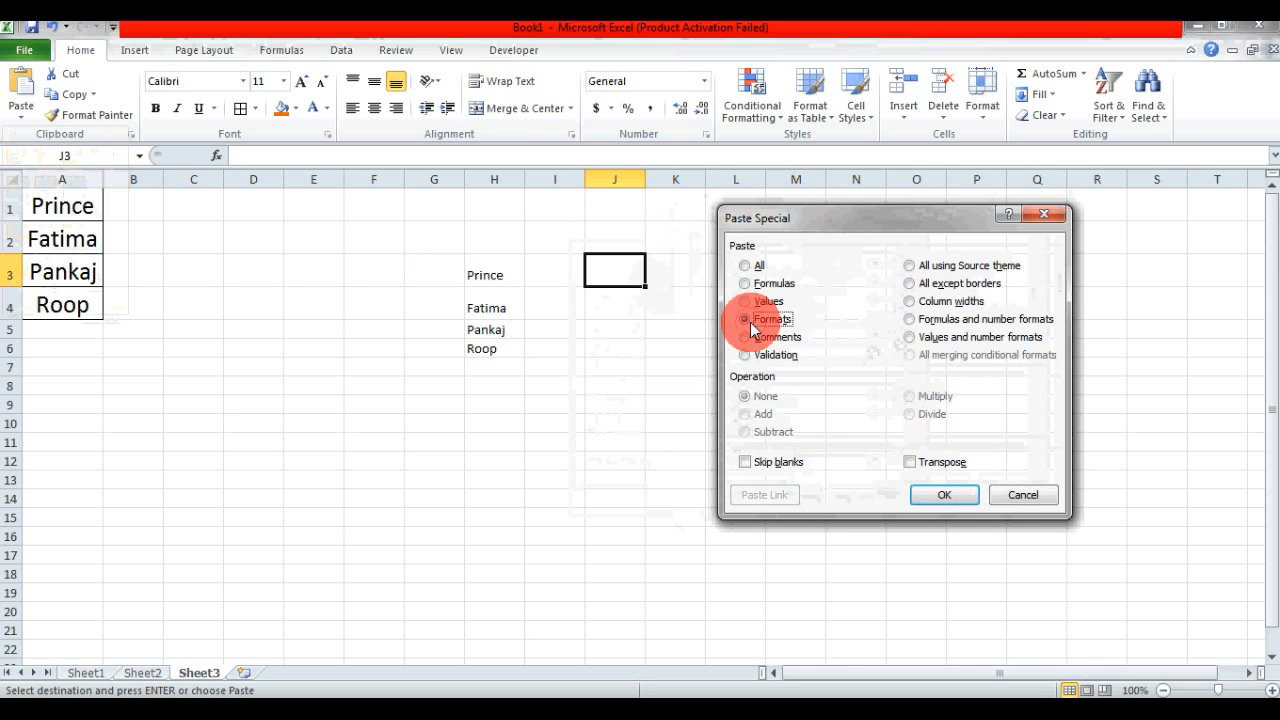
pyautogui.click(1038, 508)
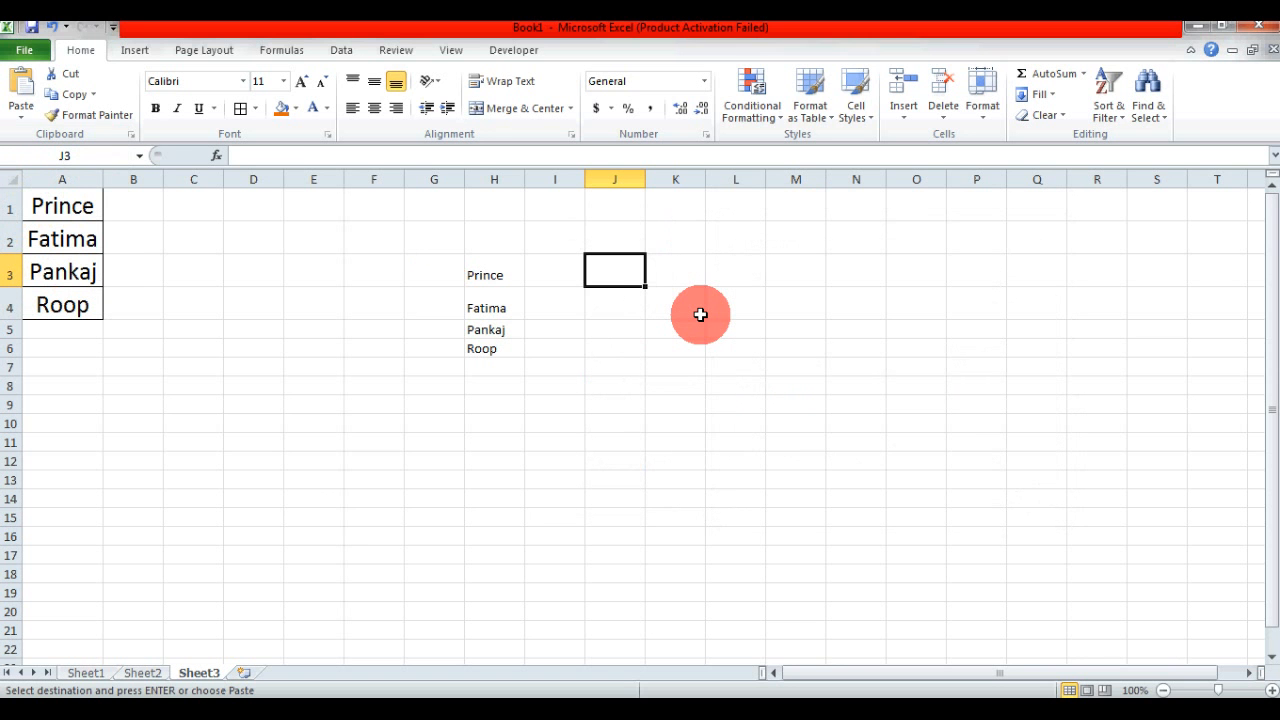
# - Enter XYZ in J3, ABC in J4 and a person's first name in capitals in J5 on Sheet3
pyautogui.write('XYZ')
pyautogui.press('Return')
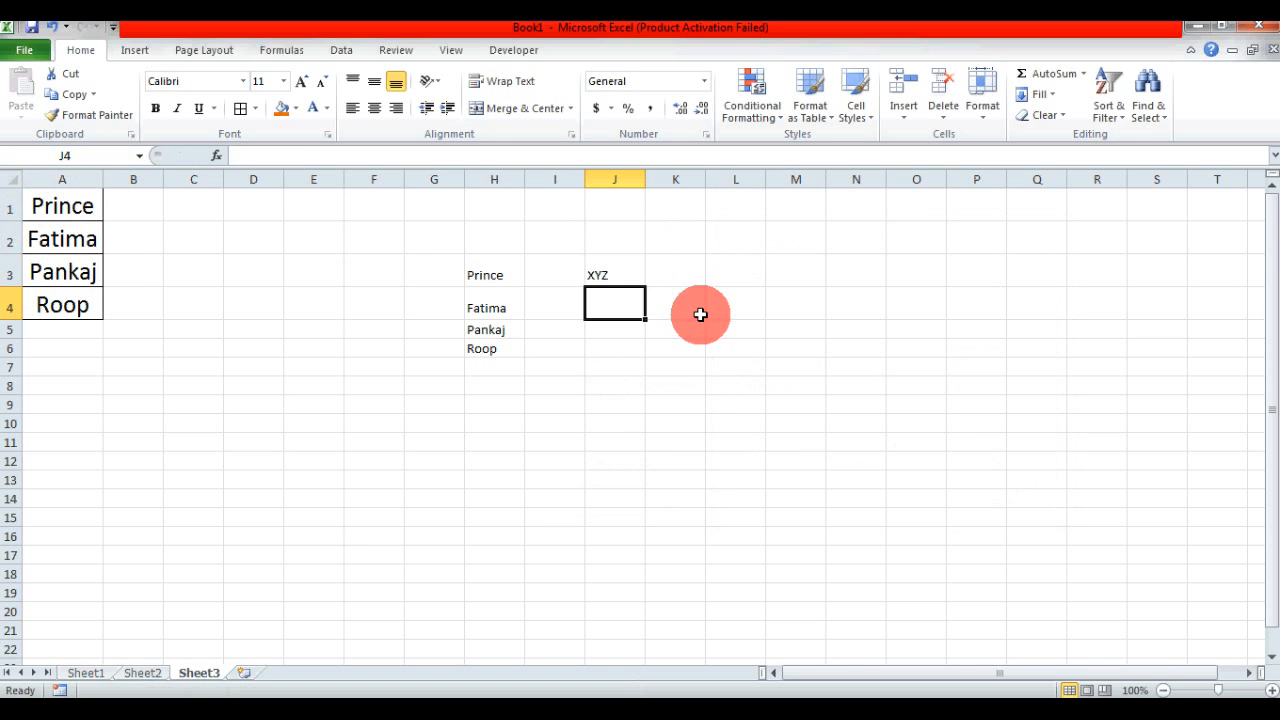
pyautogui.write('ABC')
pyautogui.press('Return')
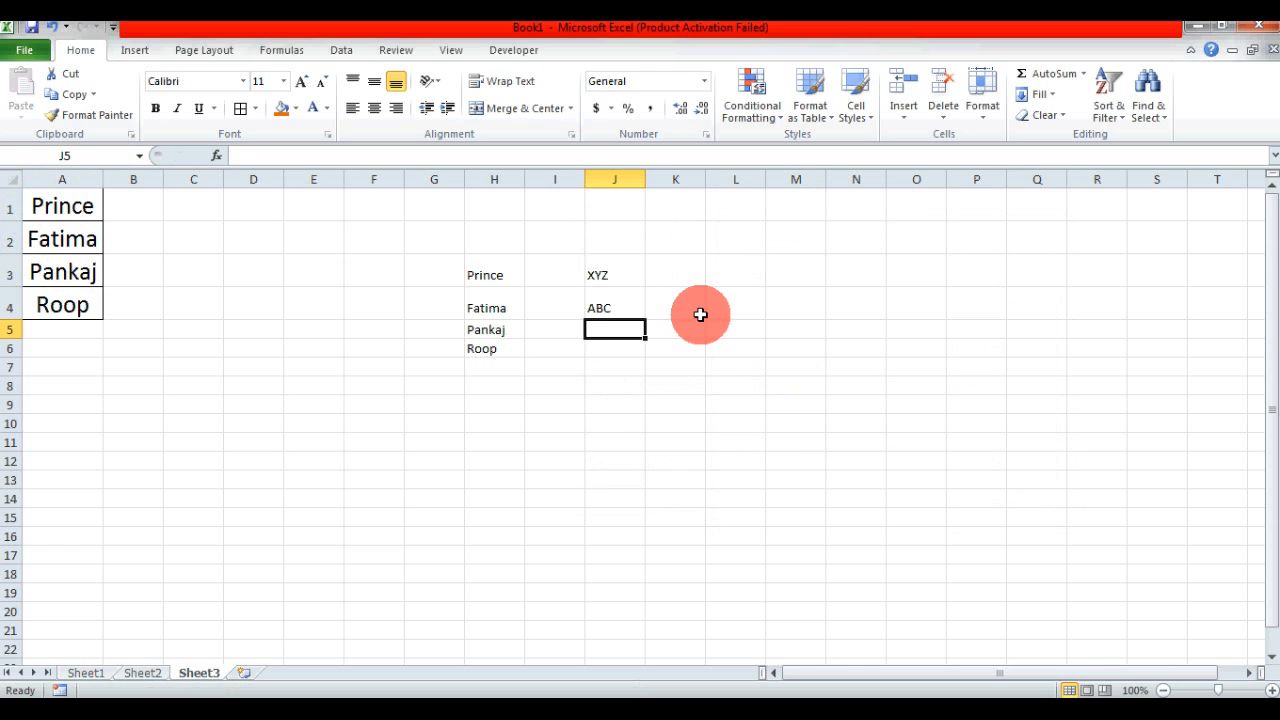
pyautogui.write('AMANDEE')
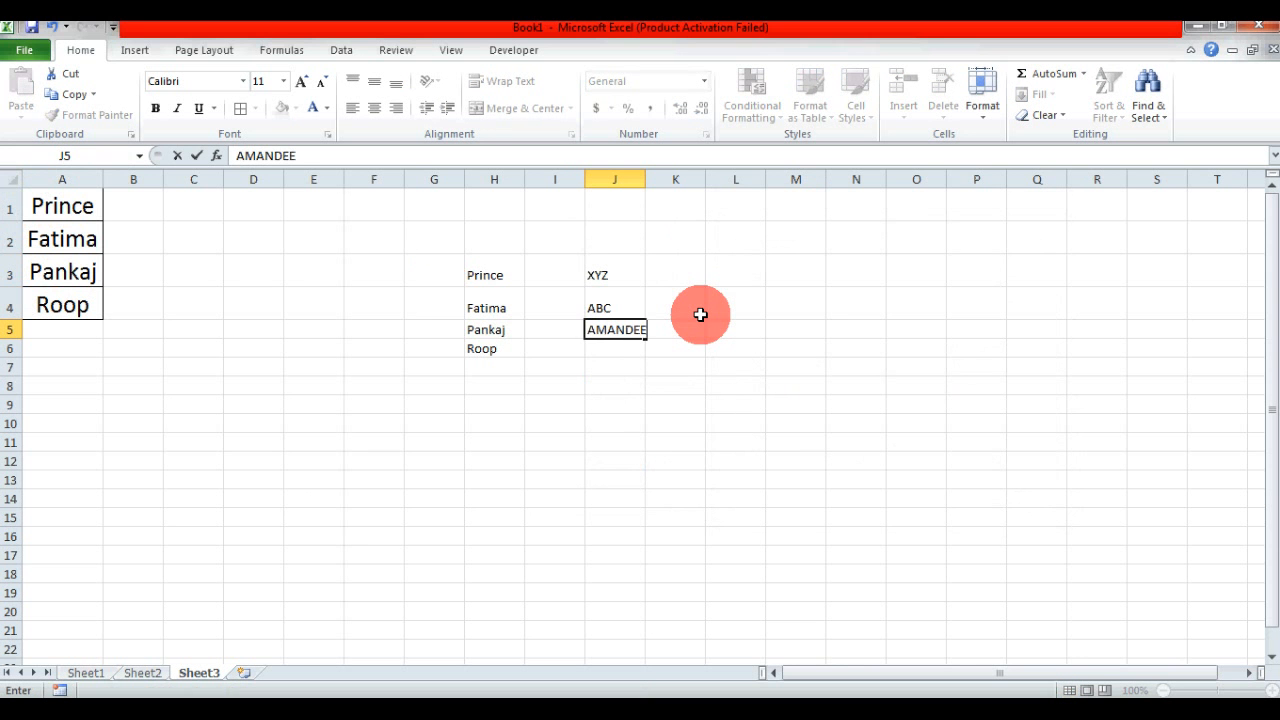
pyautogui.write('P')
pyautogui.press('Return')
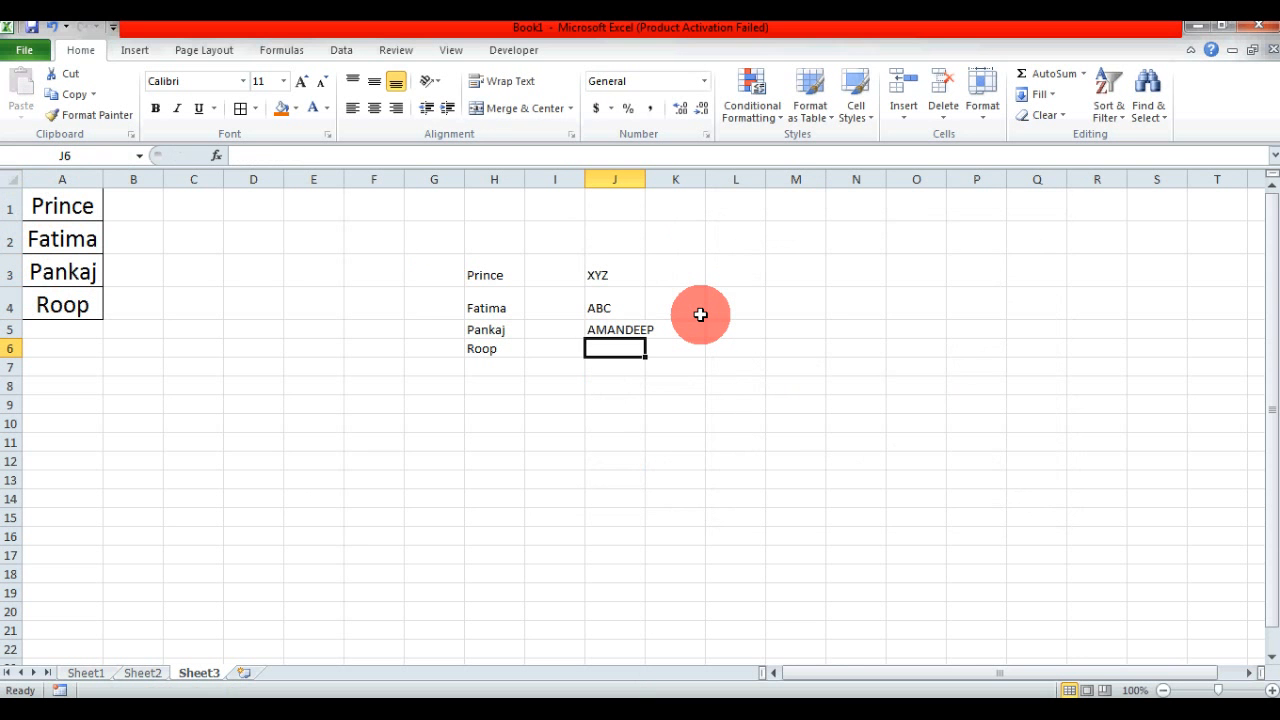
pyautogui.press('Up')
pyautogui.press('Up')
pyautogui.press('Up')
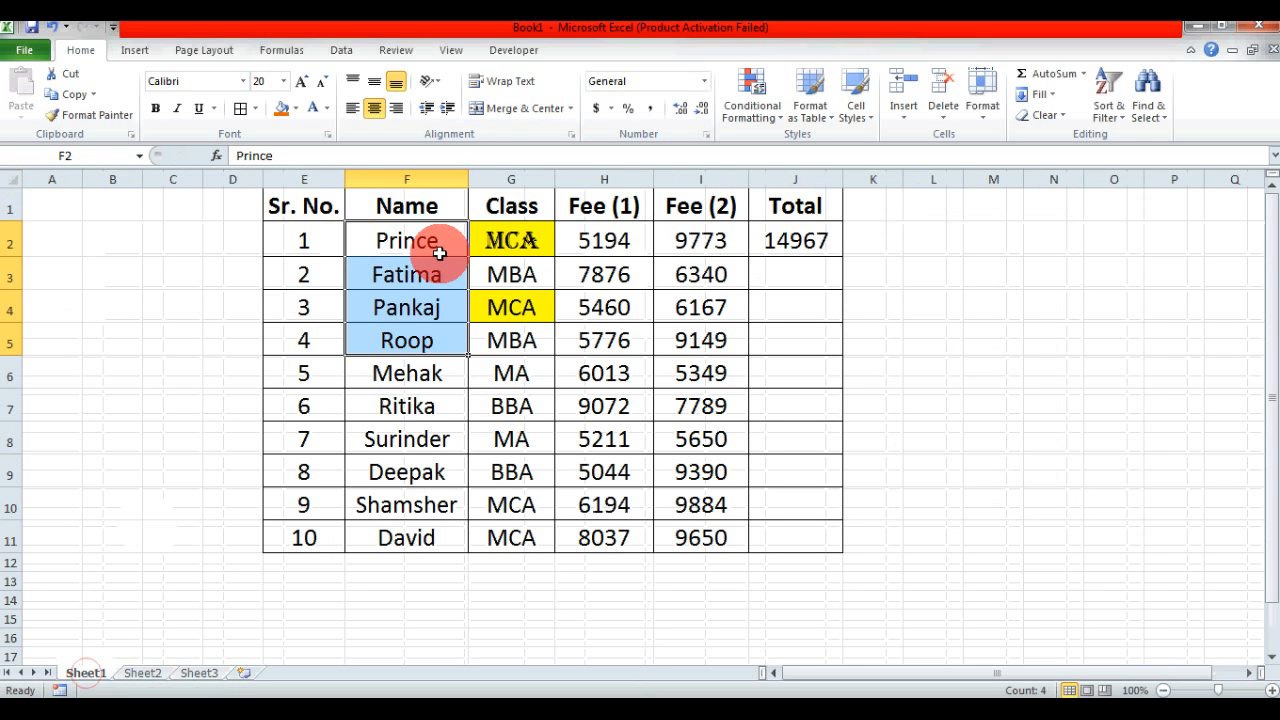
# - Copy F2:F5 on Sheet1 and apply only its formatting to J3:J5 on Sheet3 using Paste Special with the Formats option
pyautogui.moveTo(428, 244); pyautogui.dragTo(423, 333)
pyautogui.hotkey('ctrl', 'c')
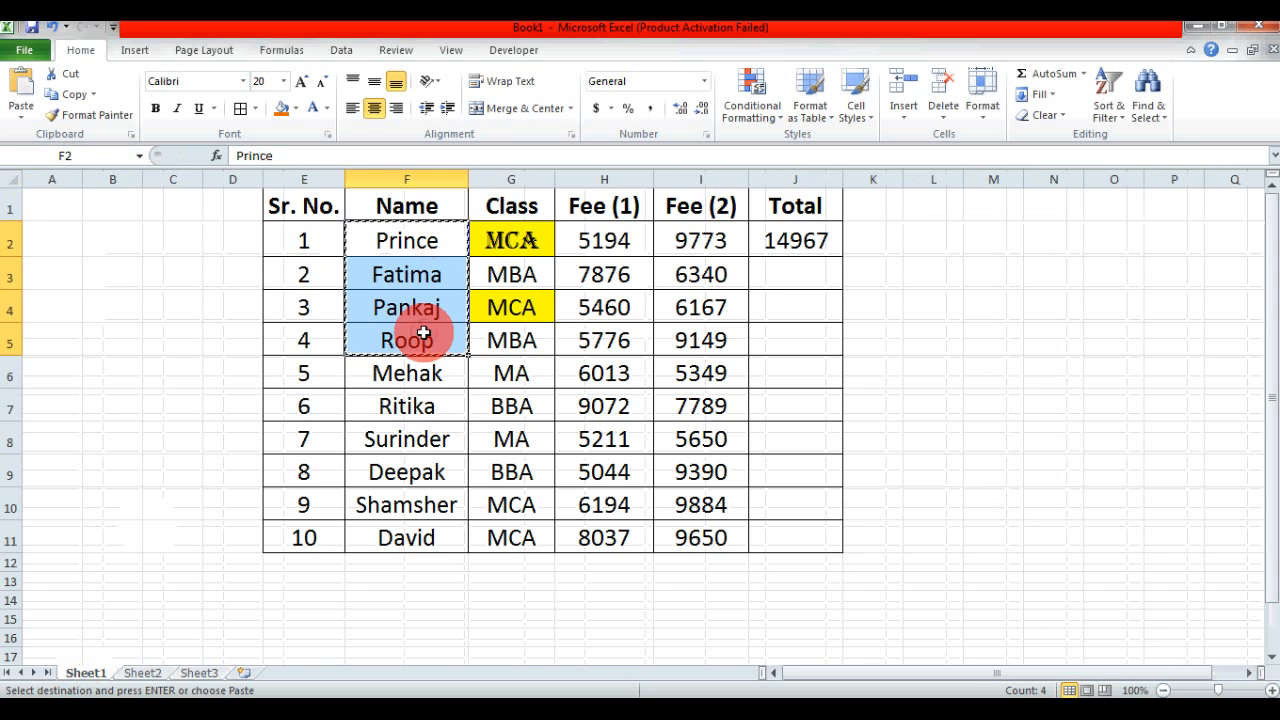
pyautogui.click(199, 673)
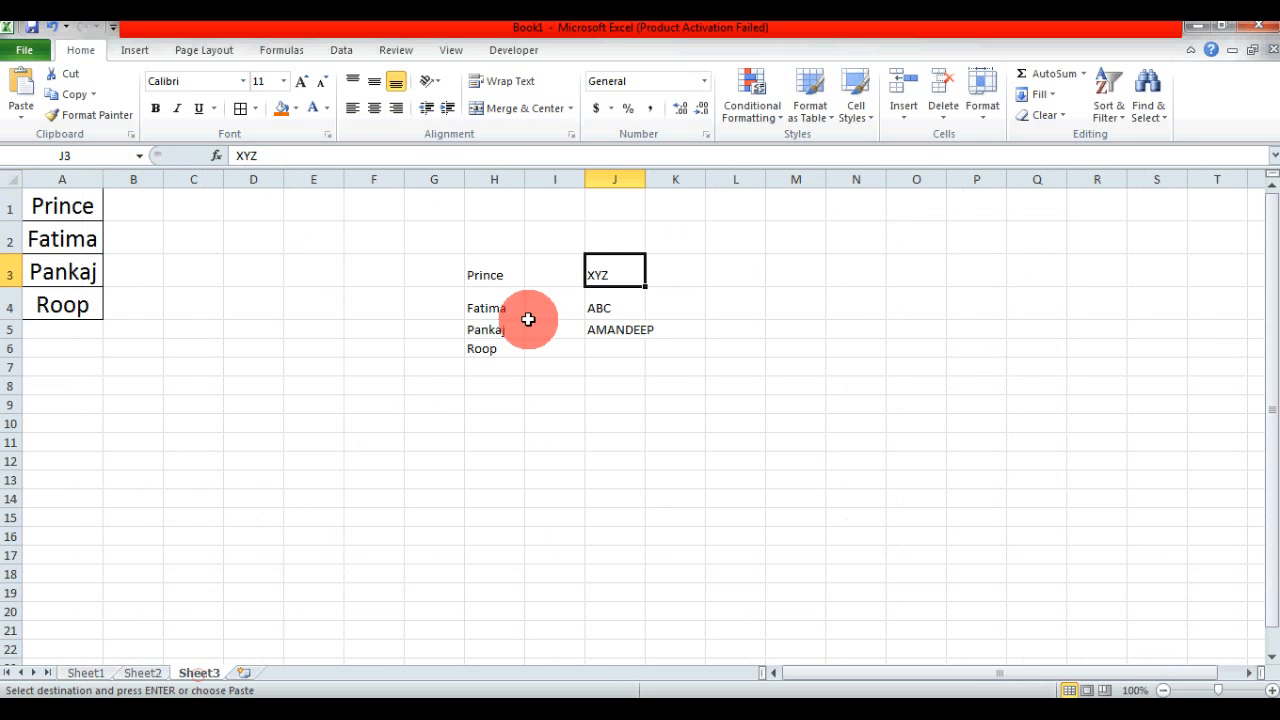
pyautogui.moveTo(596, 273); pyautogui.dragTo(619, 326)
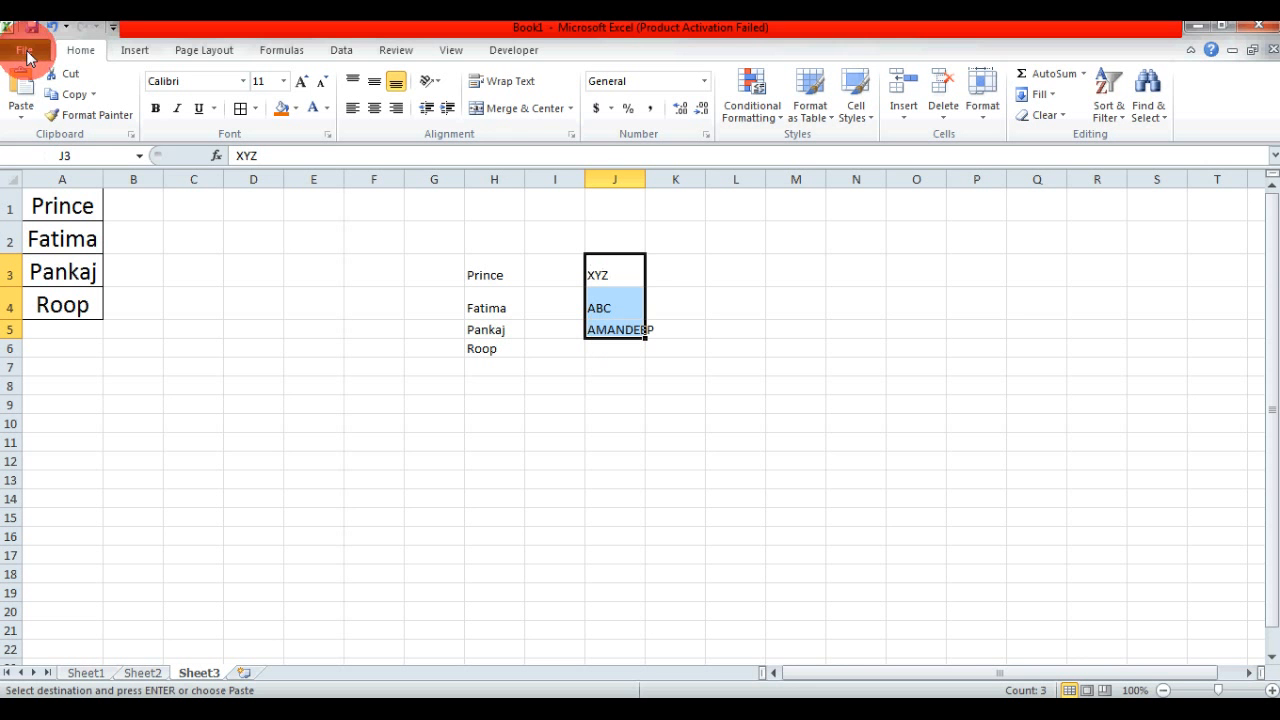
pyautogui.click(20, 108)
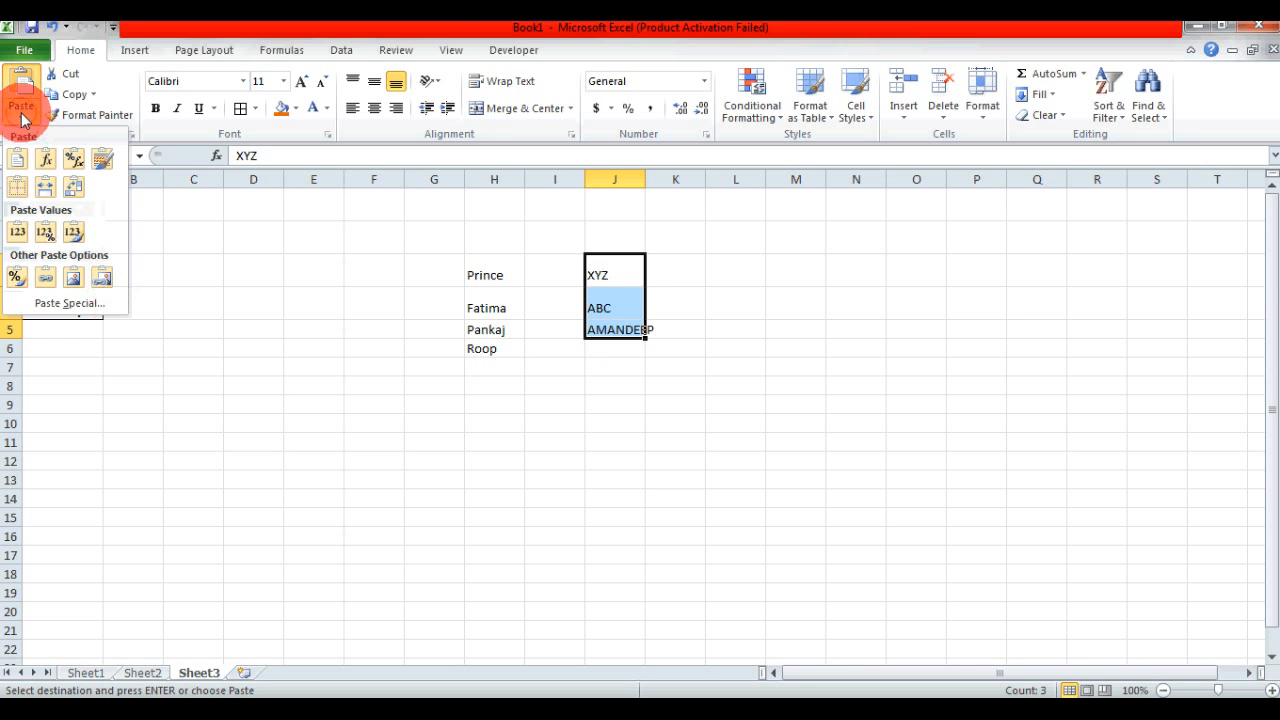
pyautogui.click(88, 306)
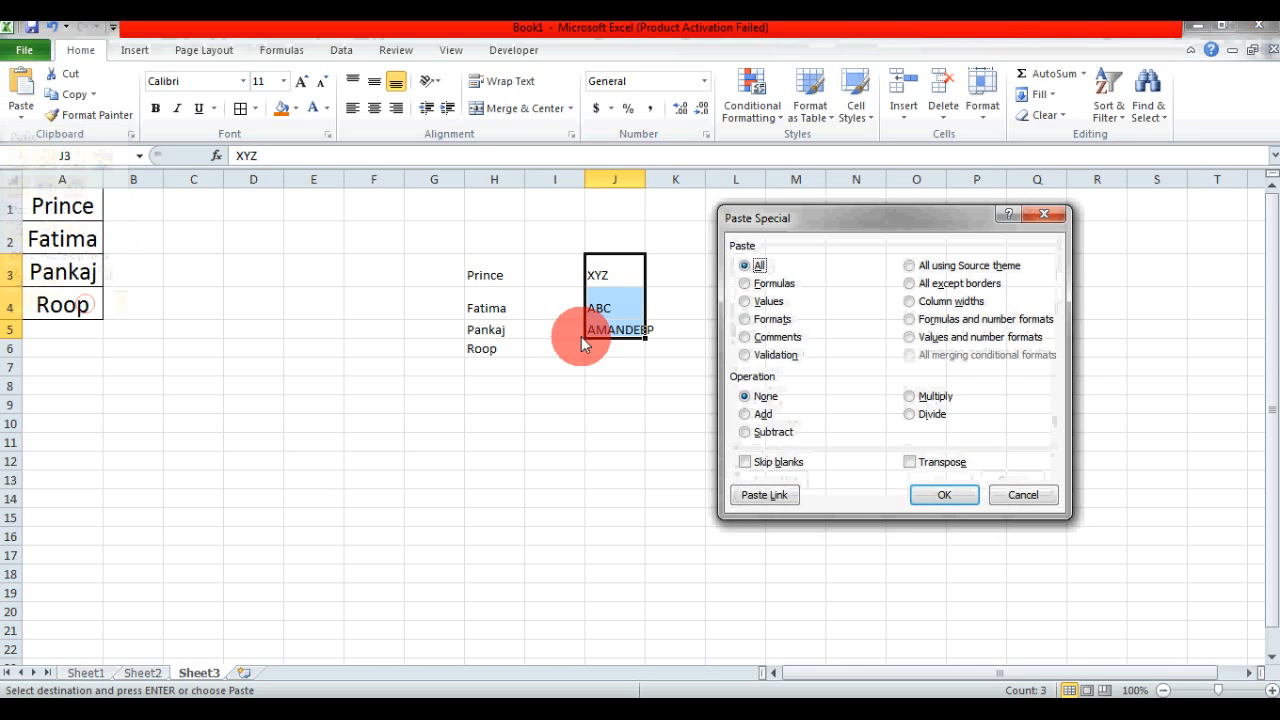
pyautogui.click(748, 321)
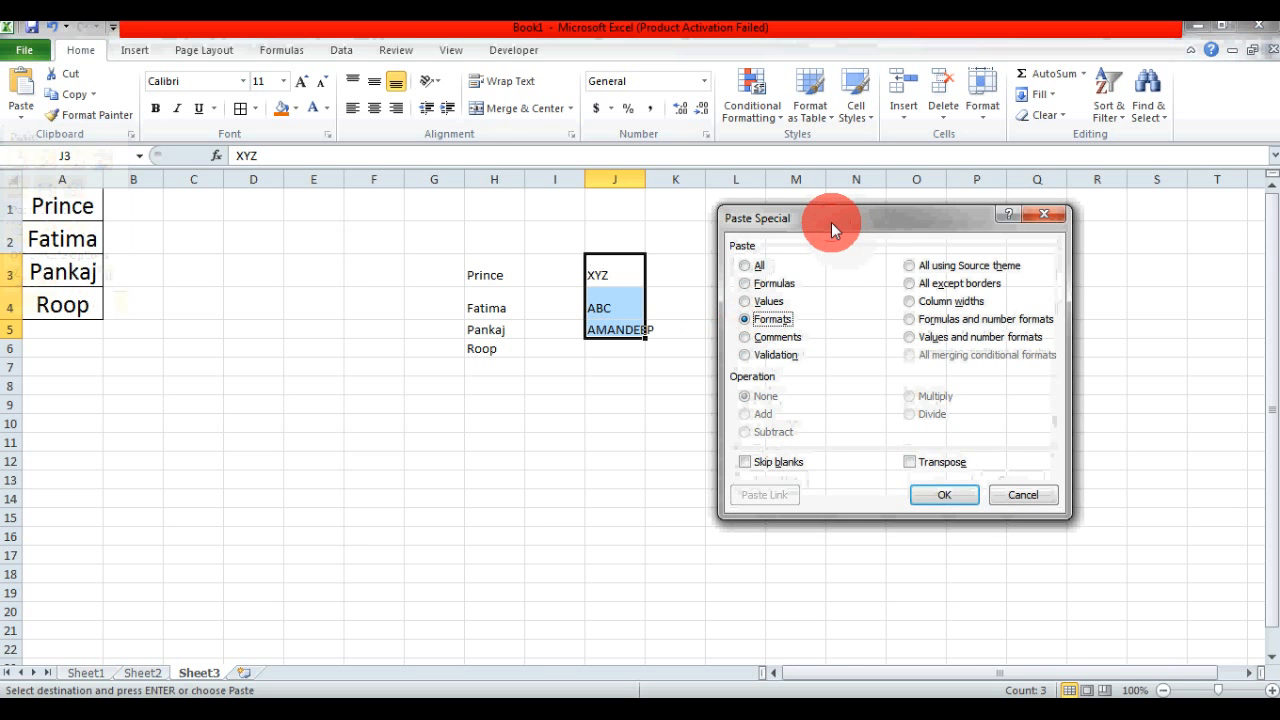
pyautogui.moveTo(831, 222); pyautogui.dragTo(869, 242)
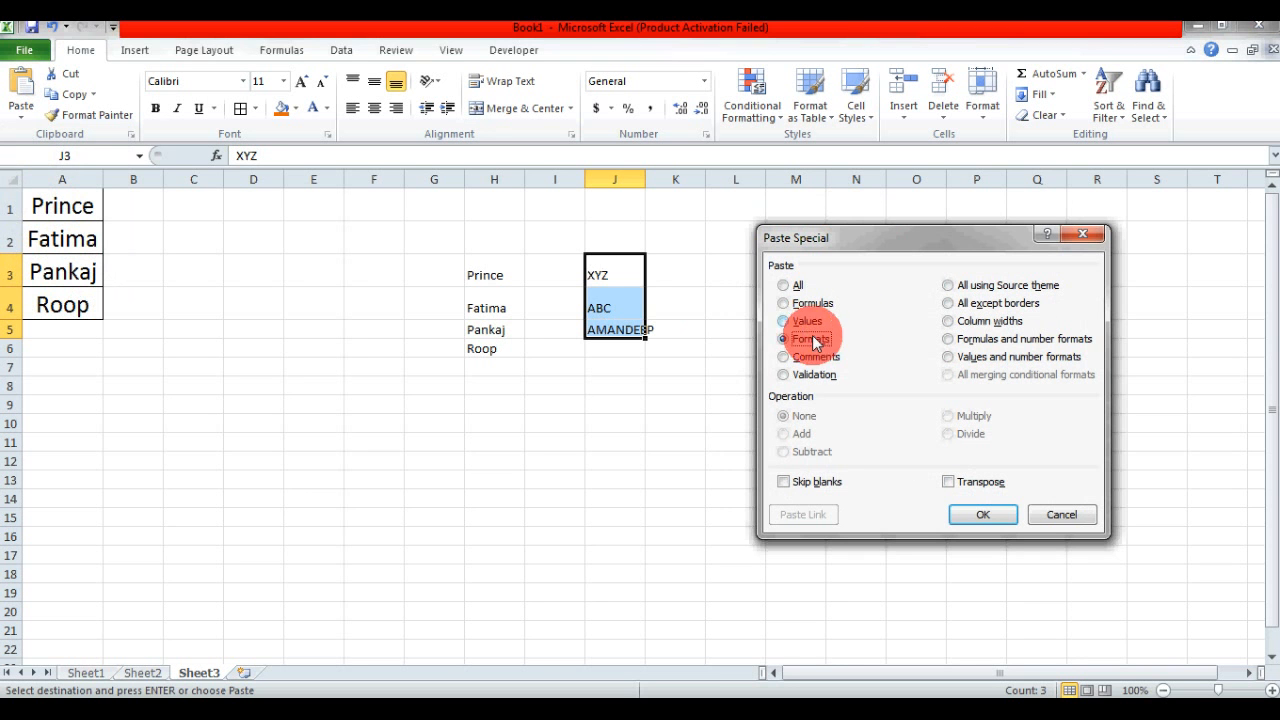
pyautogui.click(993, 518)
pyautogui.click(613, 455)
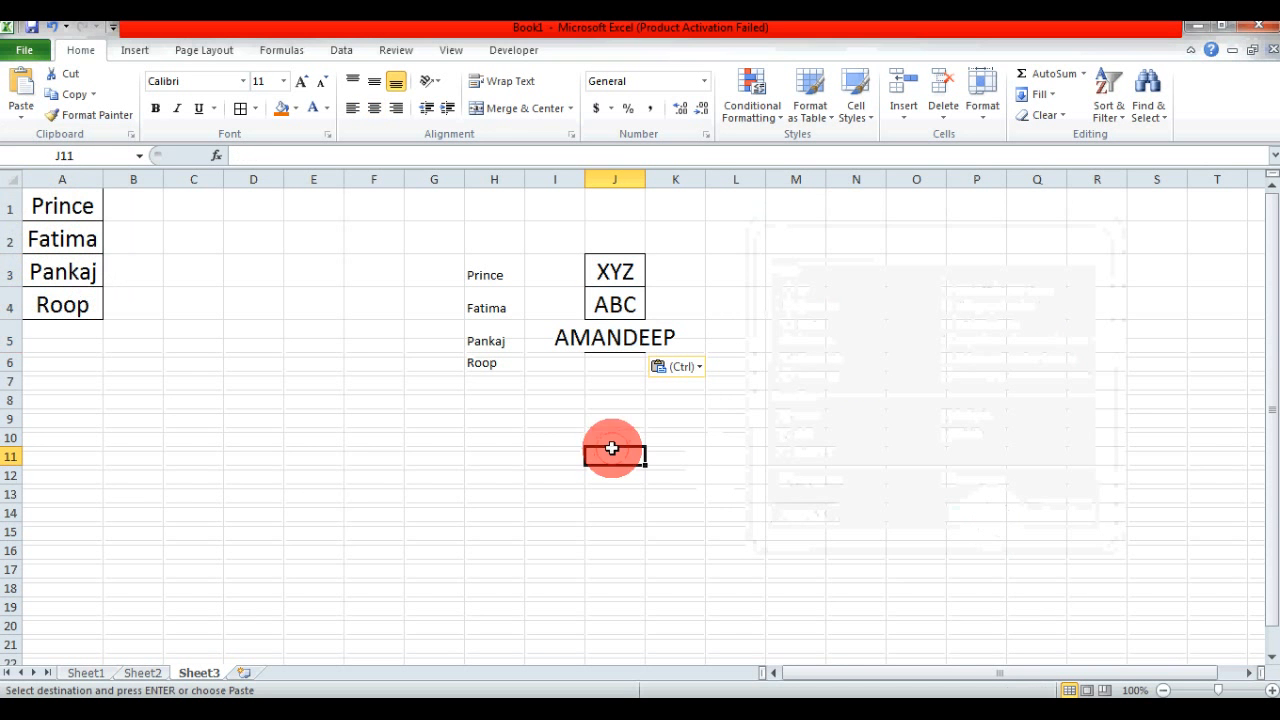
# - Auto-fit column J on Sheet3 to its longest entry and check the formatting applied to J3:J5
pyautogui.doubleClick(642, 185)
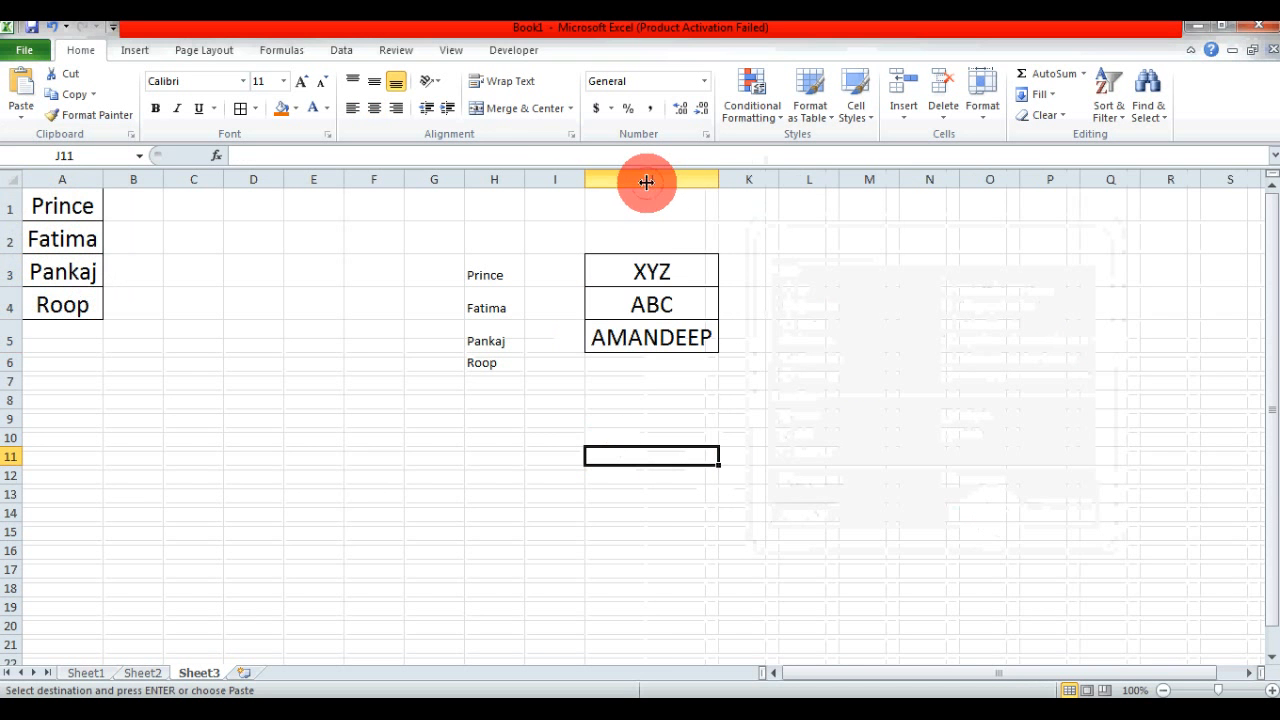
pyautogui.click(638, 277)
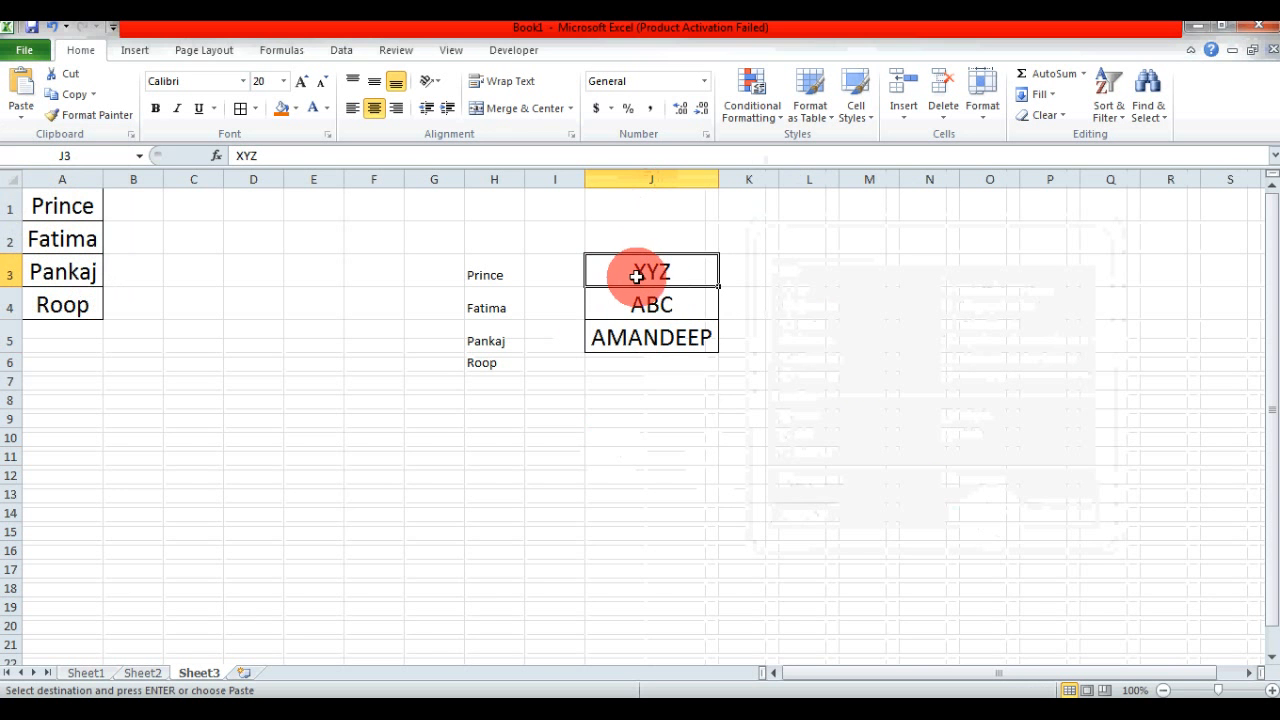
pyautogui.click(666, 303)
pyautogui.click(661, 330)
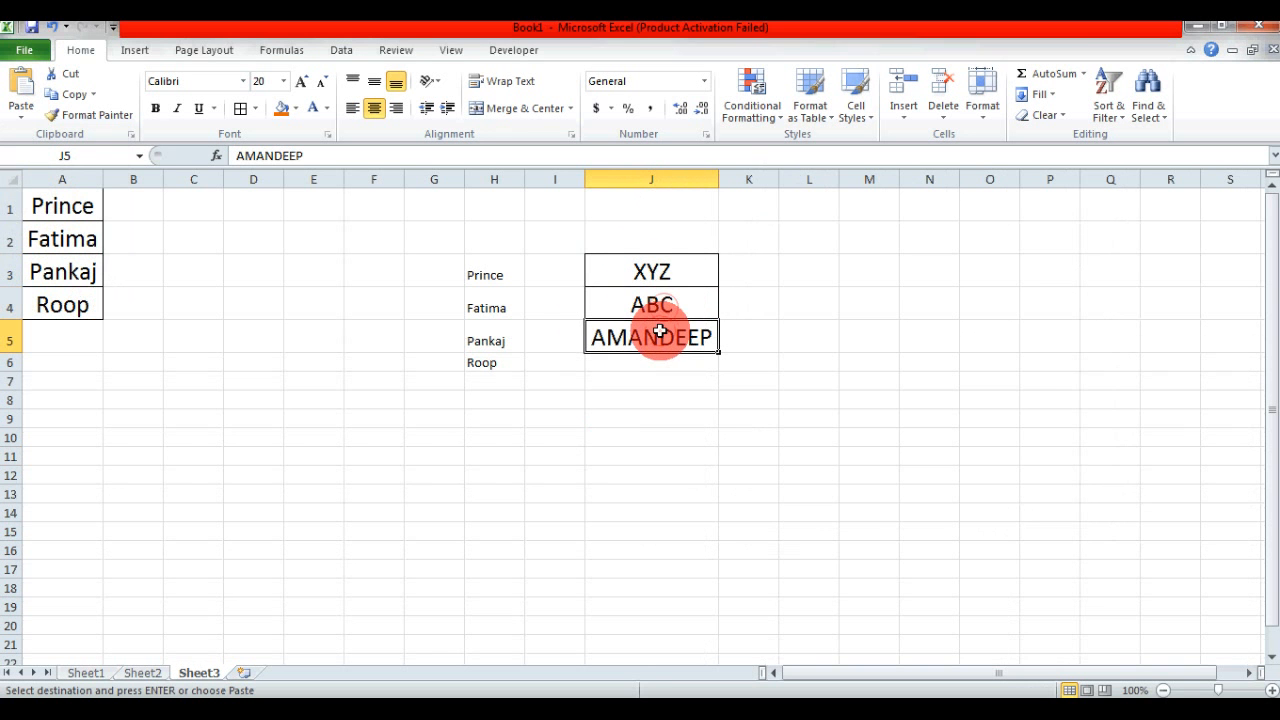
pyautogui.click(675, 277)
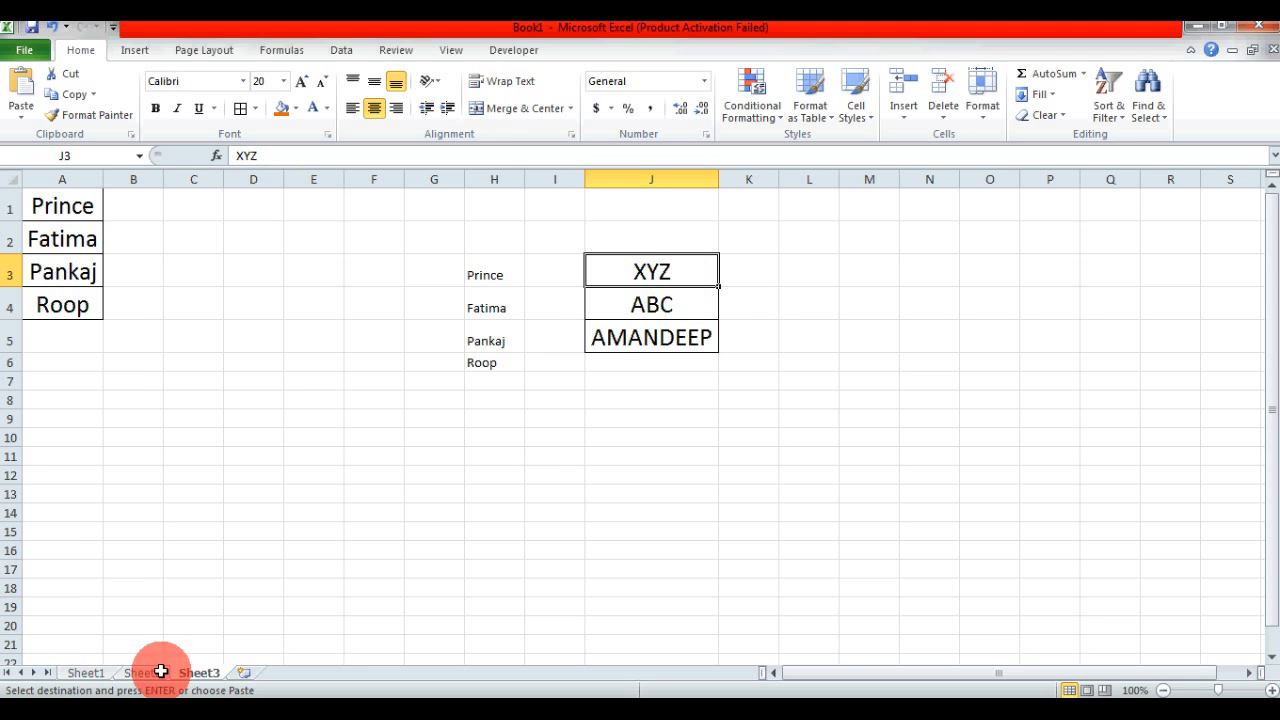
# - Copy the yellow MCA cell G2 on Sheet1 and apply only its formatting to J3 on Sheet3 using Paste Special with the Formats option
pyautogui.click(80, 672)
pyautogui.click(502, 242)
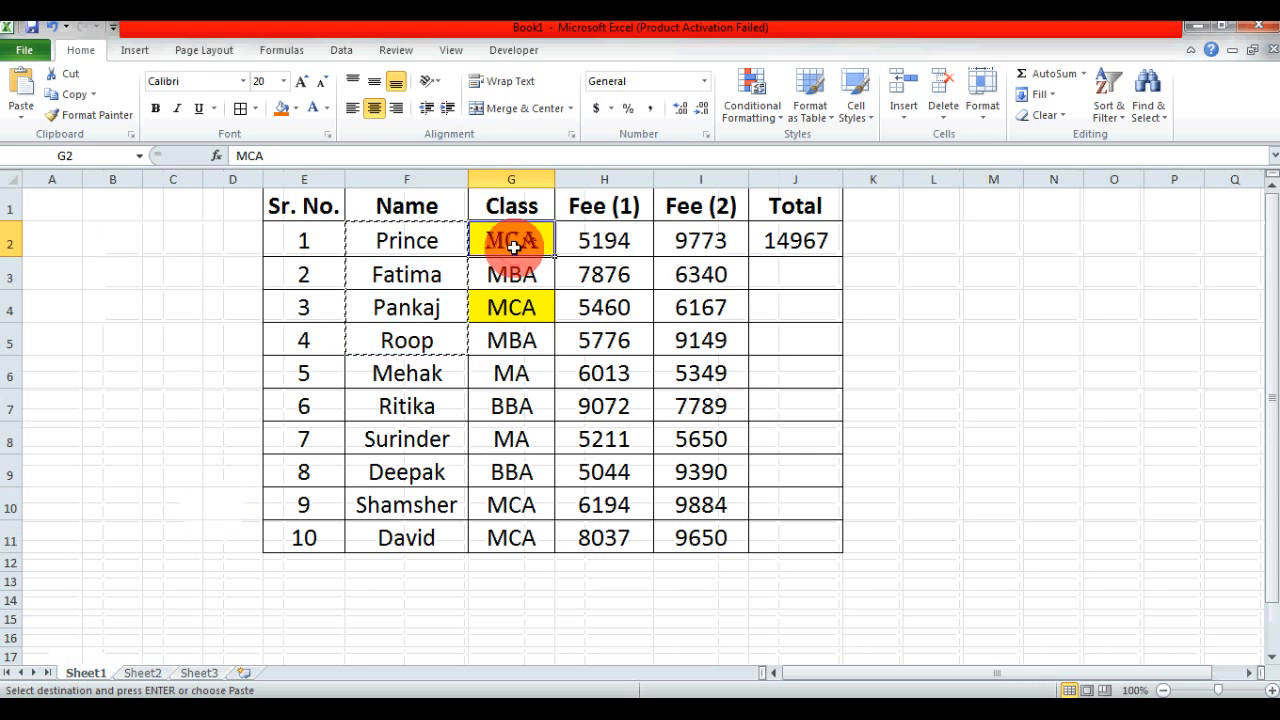
pyautogui.press('Escape')
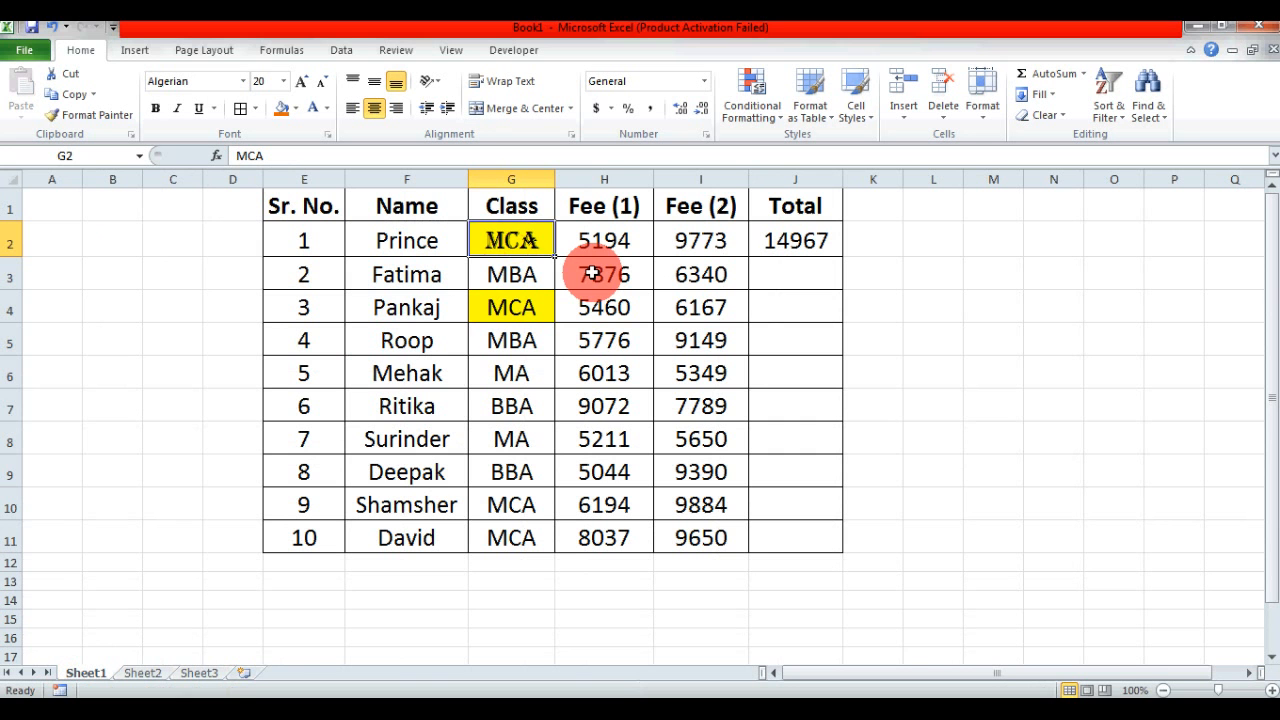
pyautogui.hotkey('ctrl', 'c')
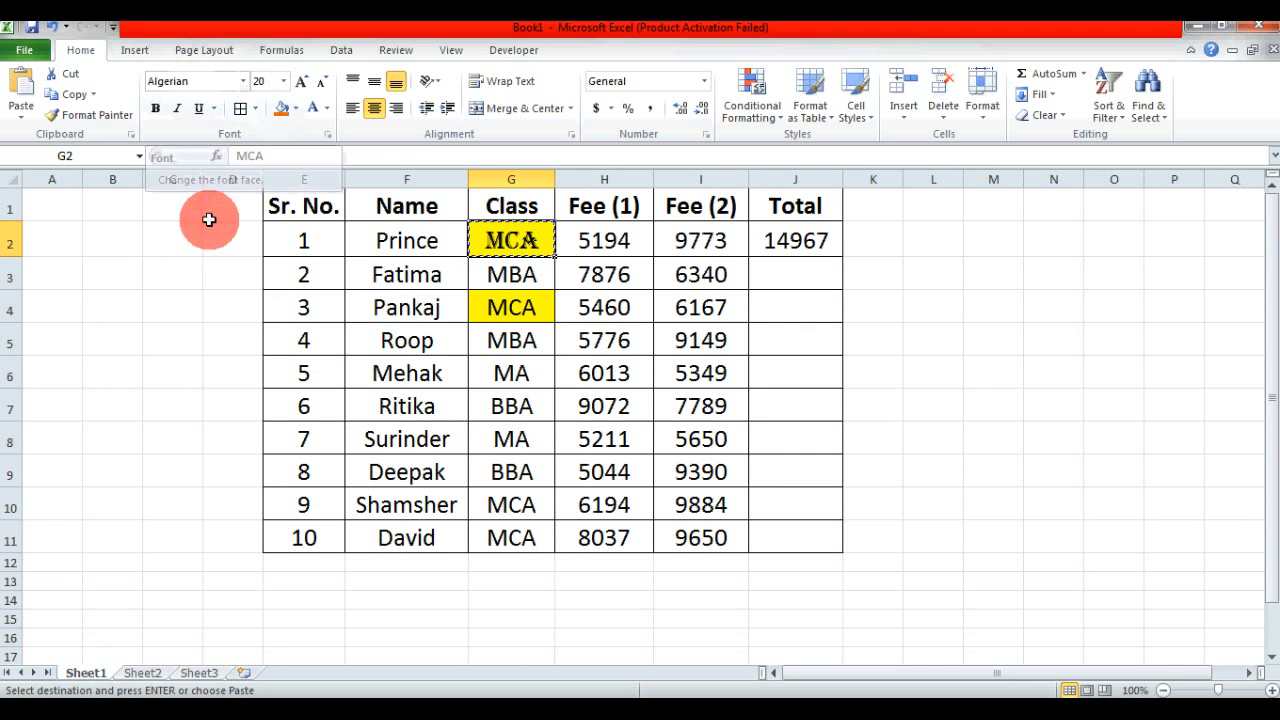
pyautogui.click(200, 673)
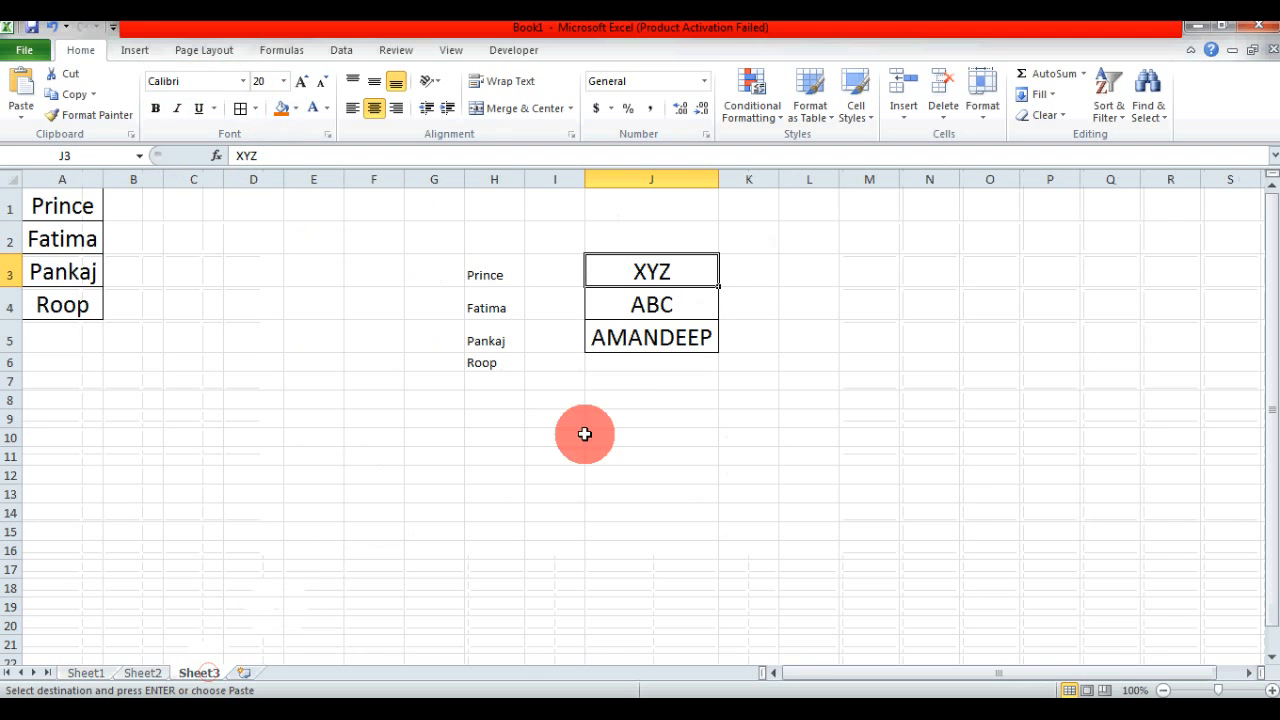
pyautogui.click(21, 116)
pyautogui.click(105, 305)
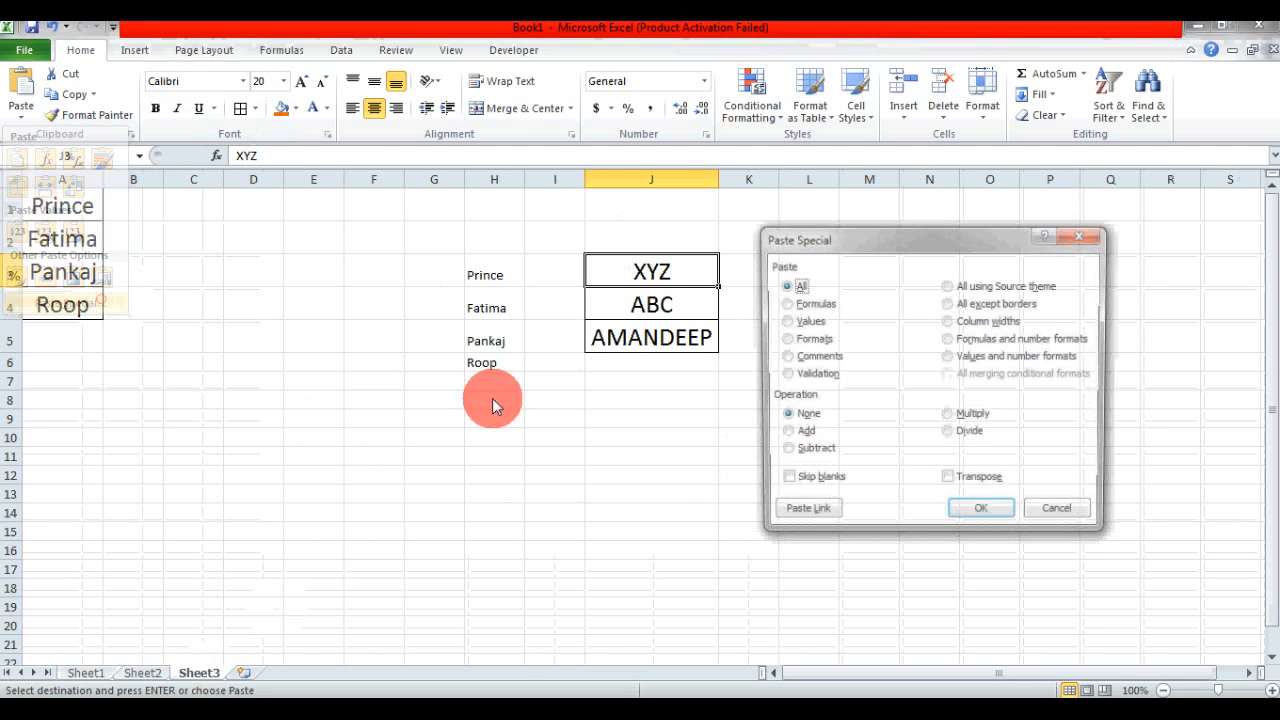
pyautogui.click(808, 339)
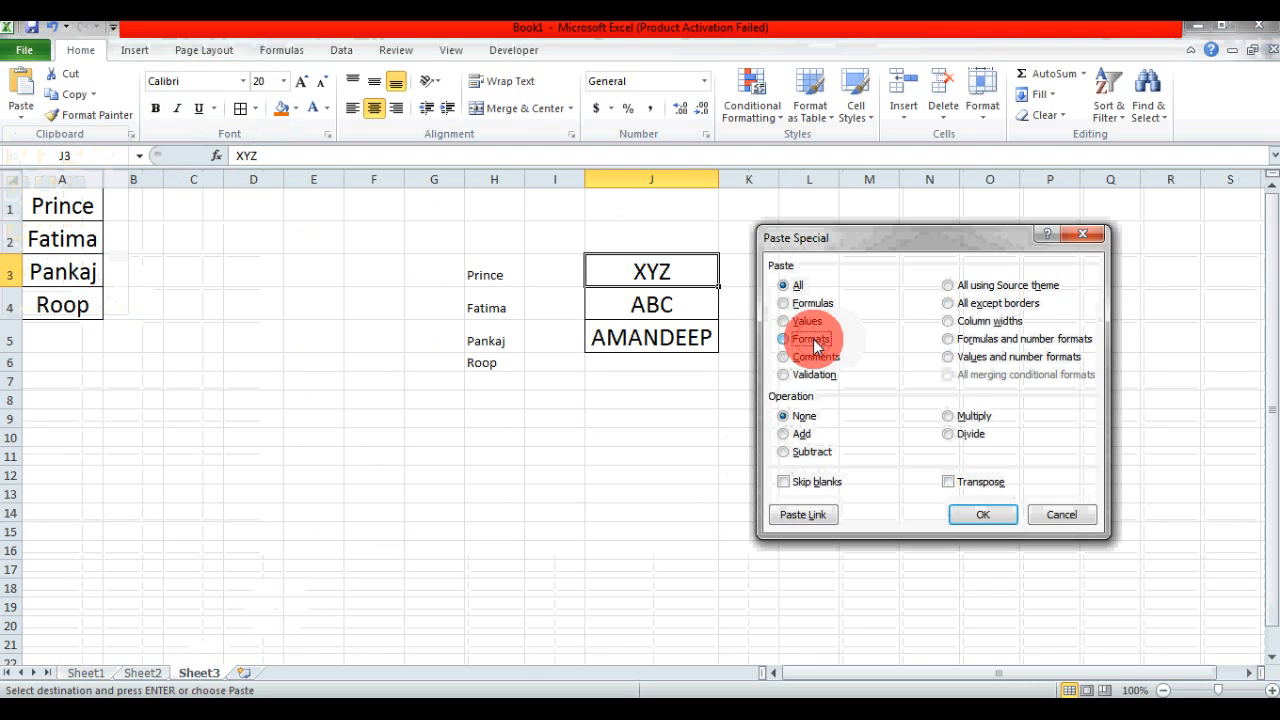
pyautogui.click(986, 512)
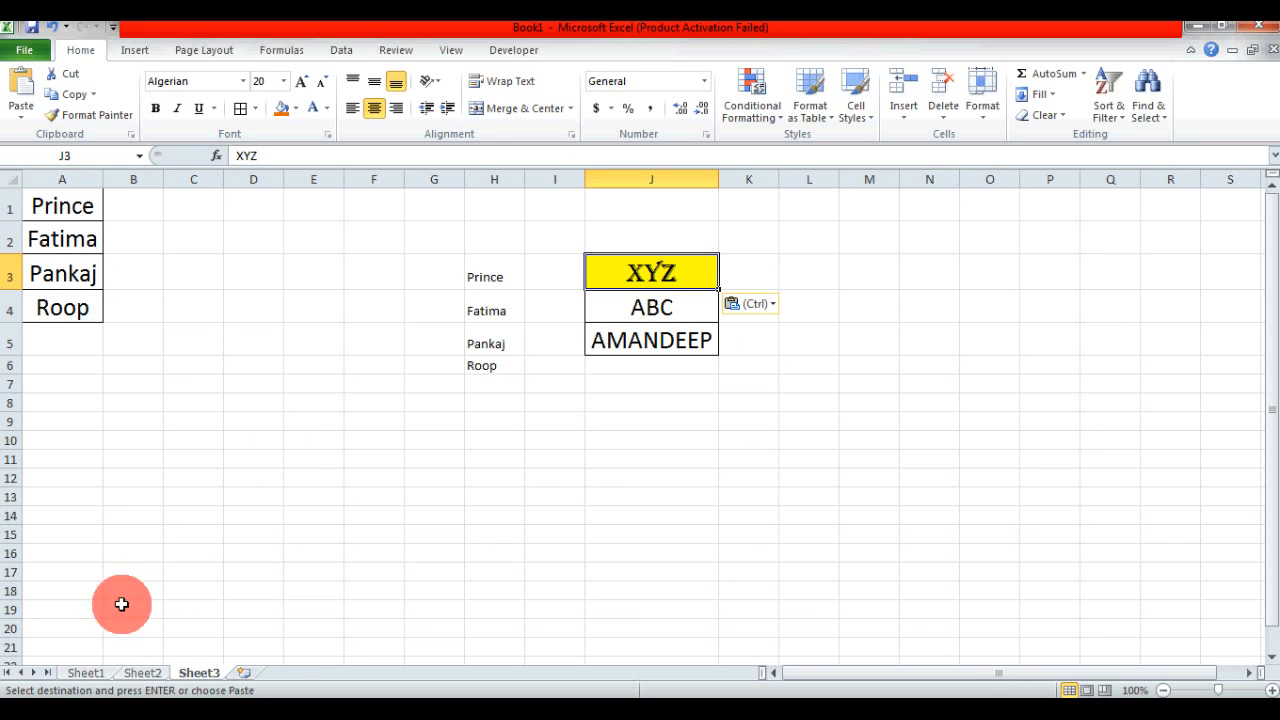
# - Copy the names in F3:F7 on Sheet1 and paste them at F9 on Sheet3 using Paste Special with the Validation option
pyautogui.click(97, 676)
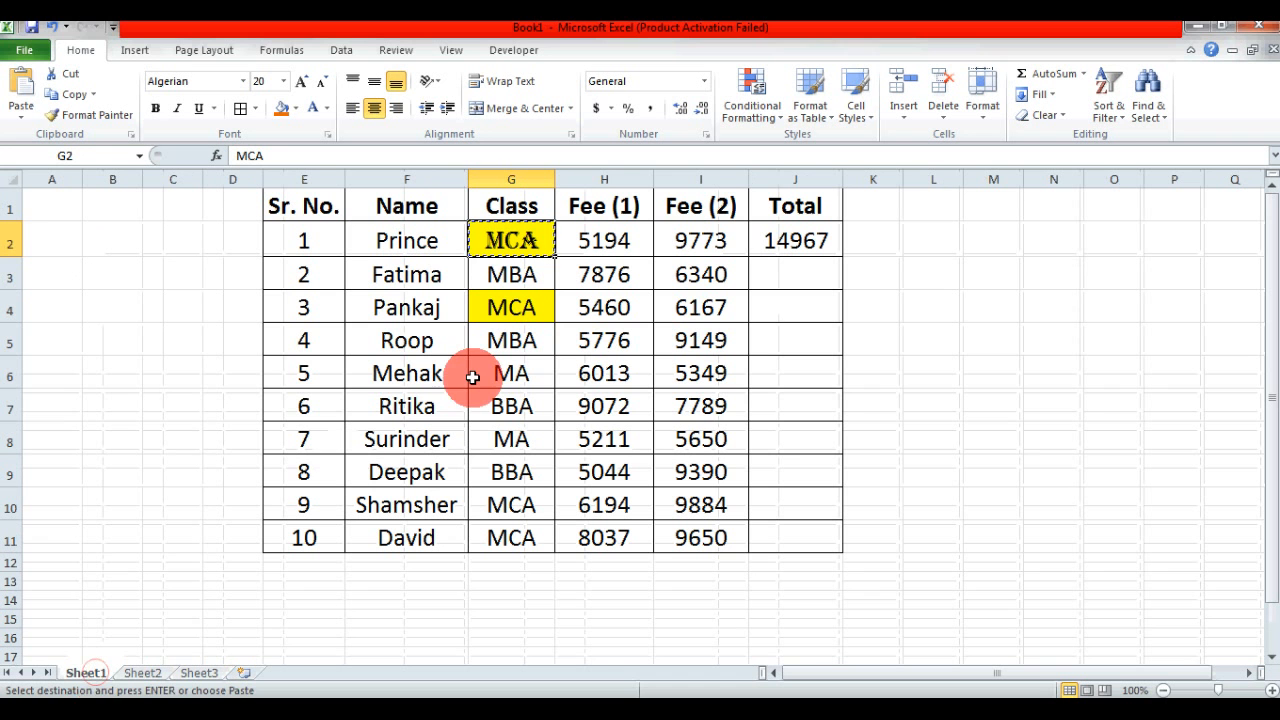
pyautogui.press('Escape')
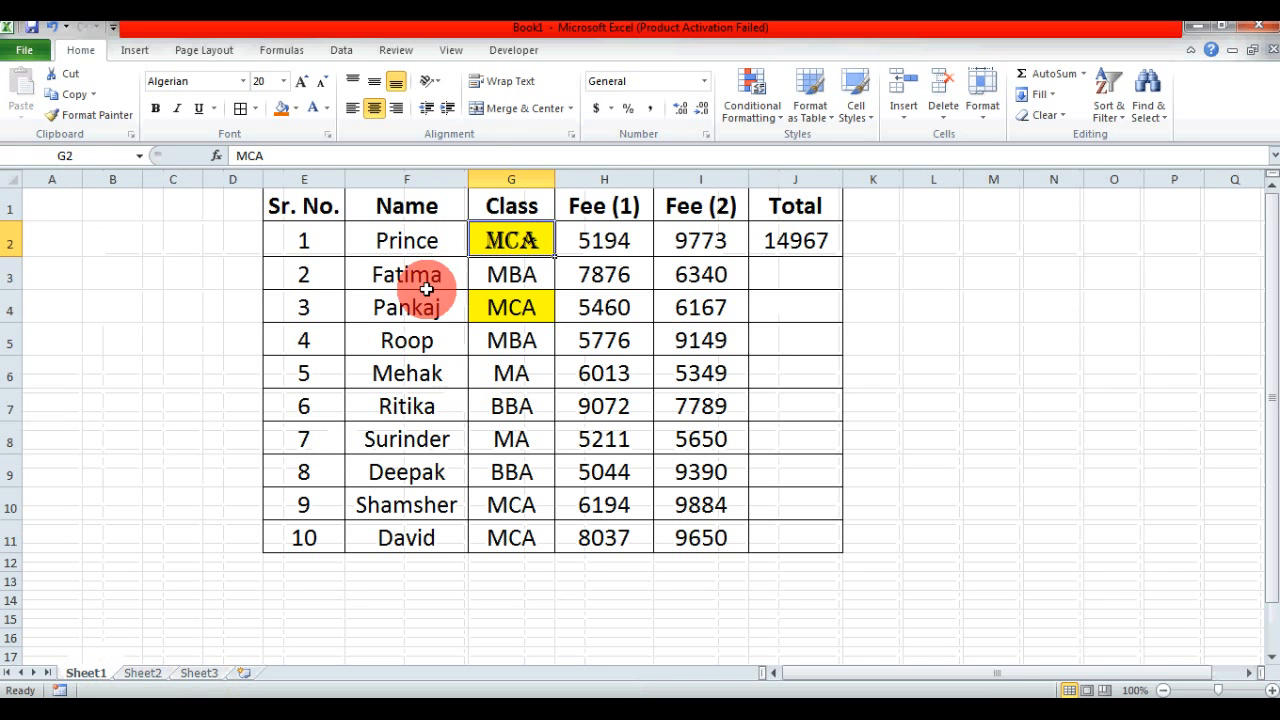
pyautogui.moveTo(423, 280); pyautogui.dragTo(416, 400)
pyautogui.hotkey('ctrl', 'c')
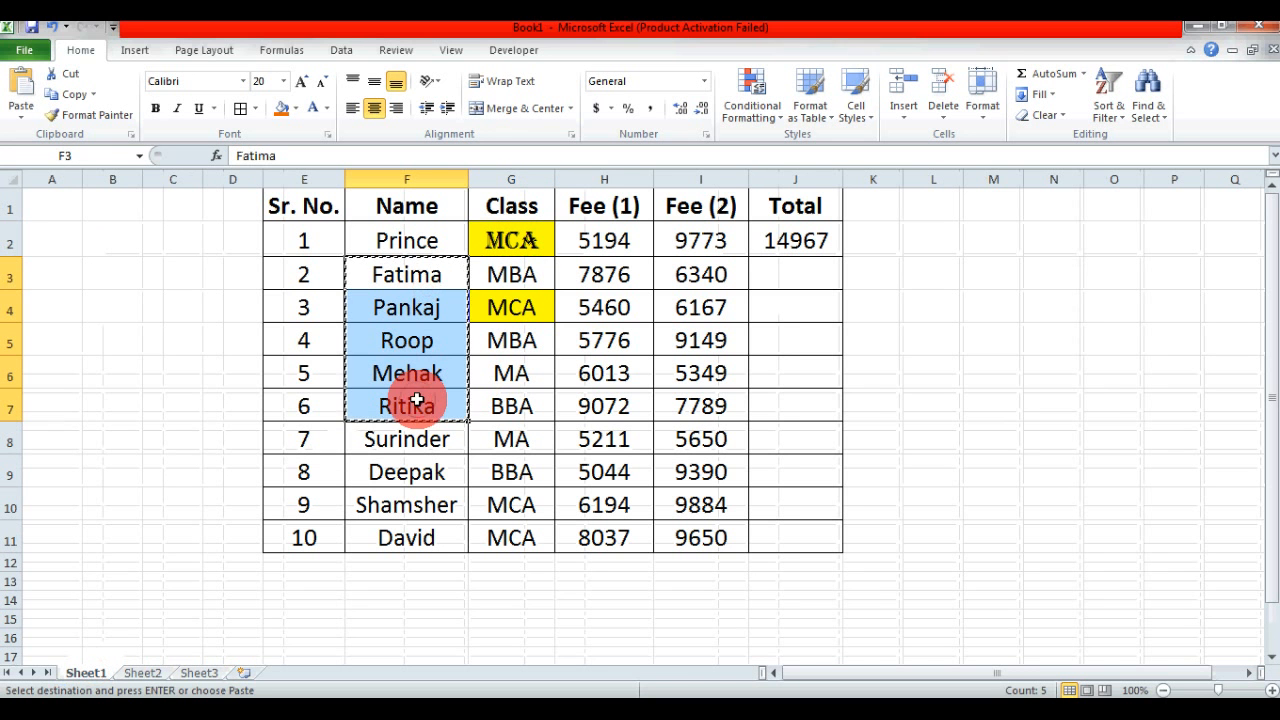
pyautogui.click(205, 677)
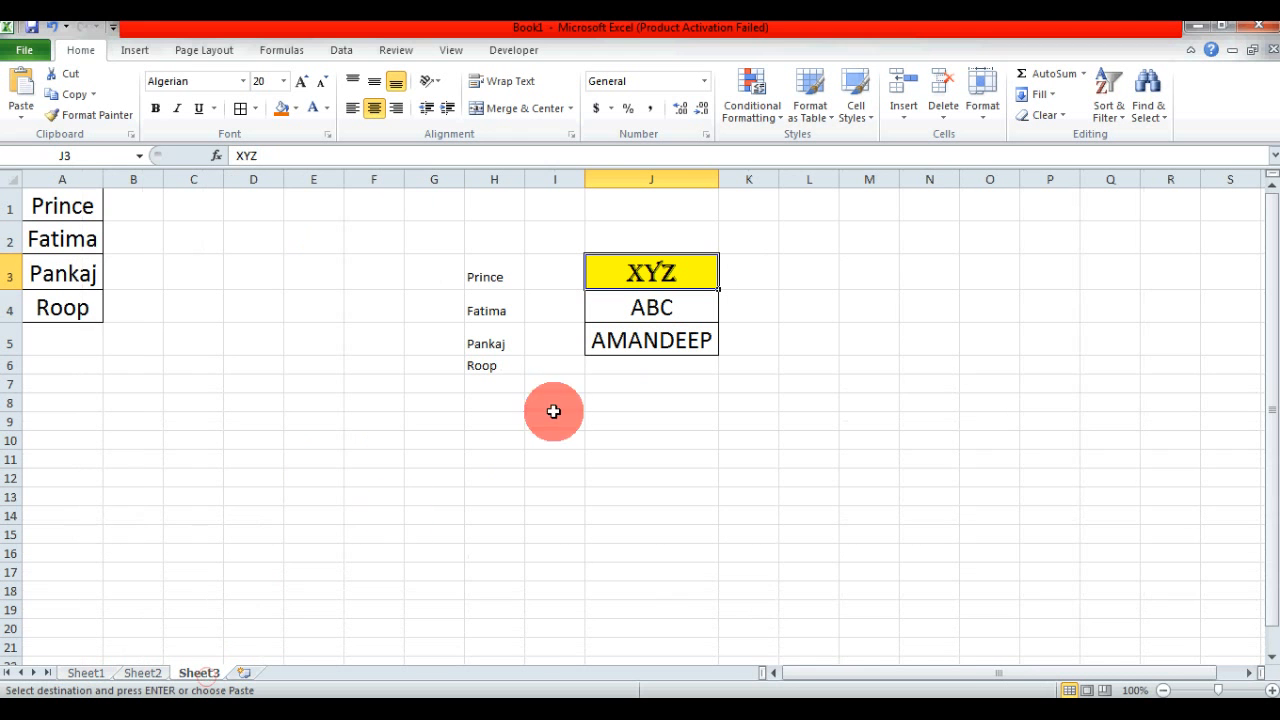
pyautogui.click(380, 423)
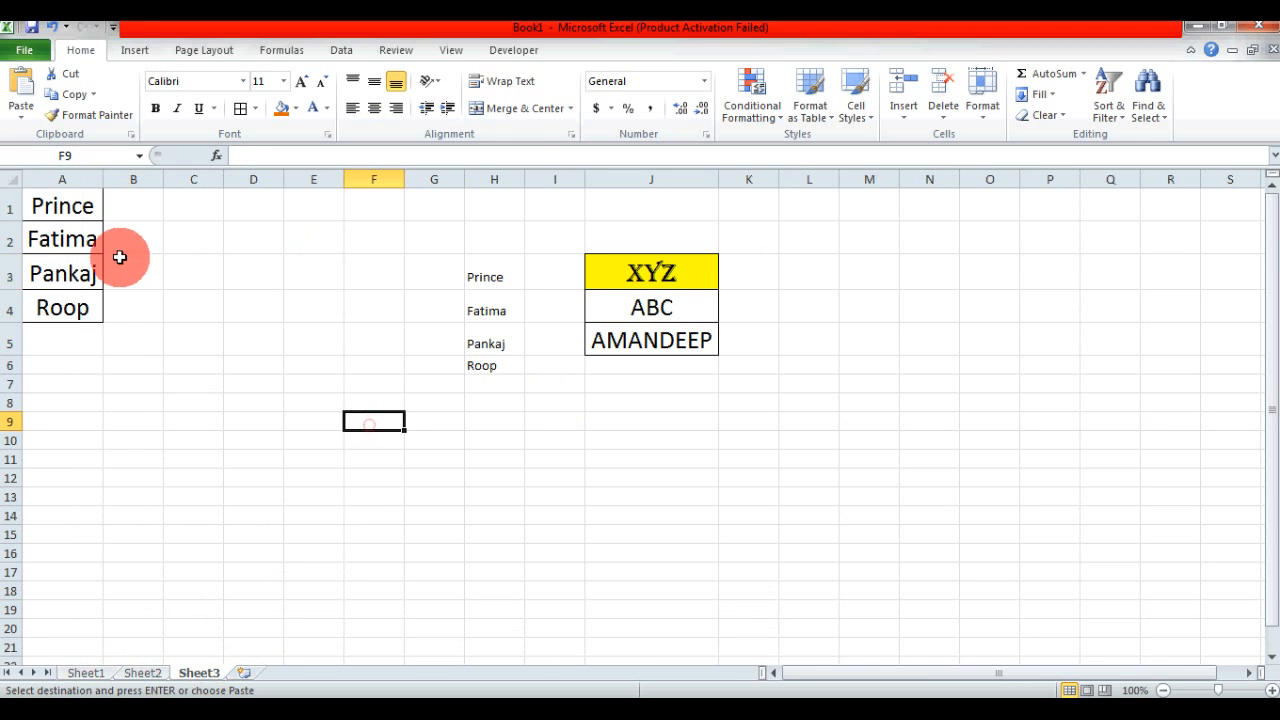
pyautogui.click(21, 115)
pyautogui.click(80, 300)
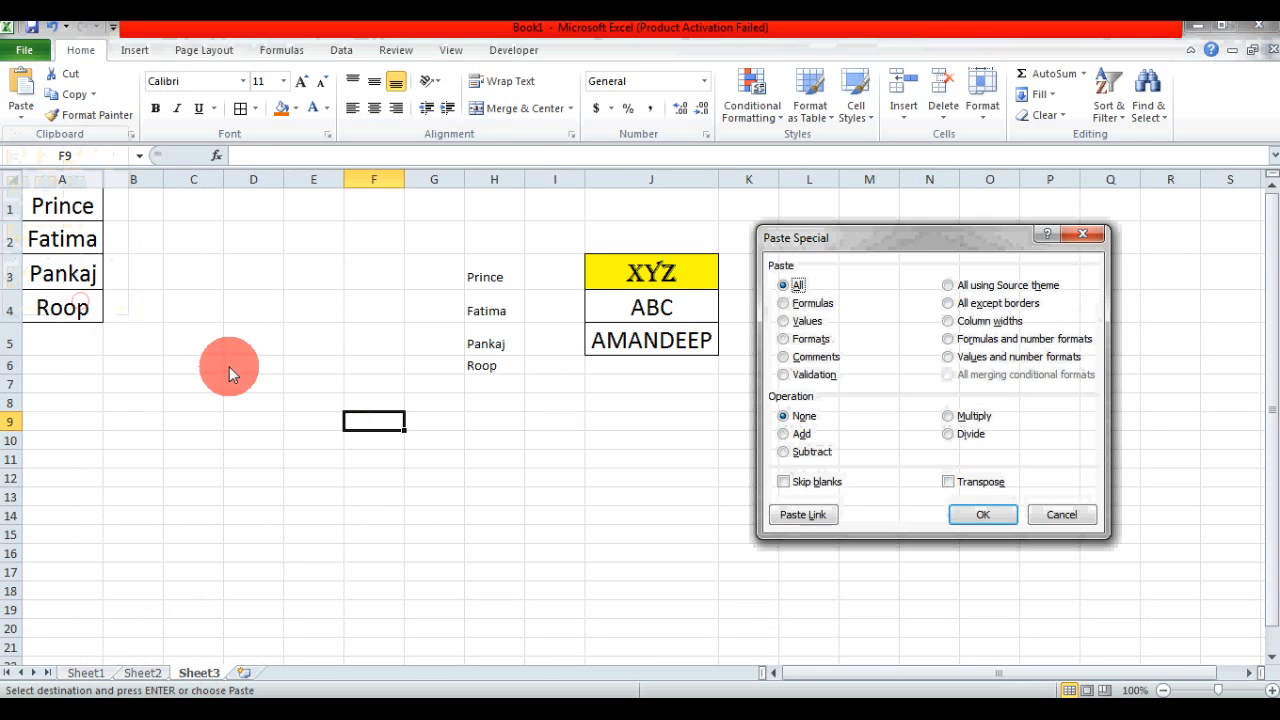
pyautogui.moveTo(837, 237); pyautogui.dragTo(827, 194)
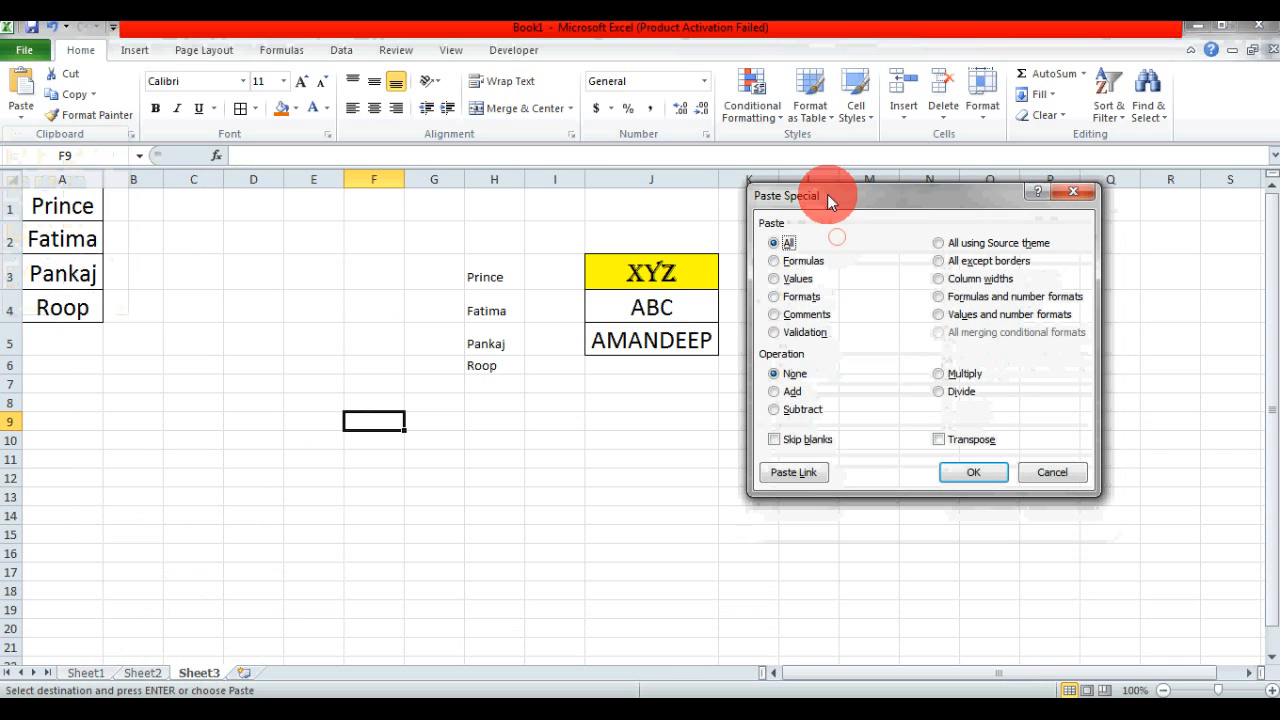
pyautogui.click(805, 316)
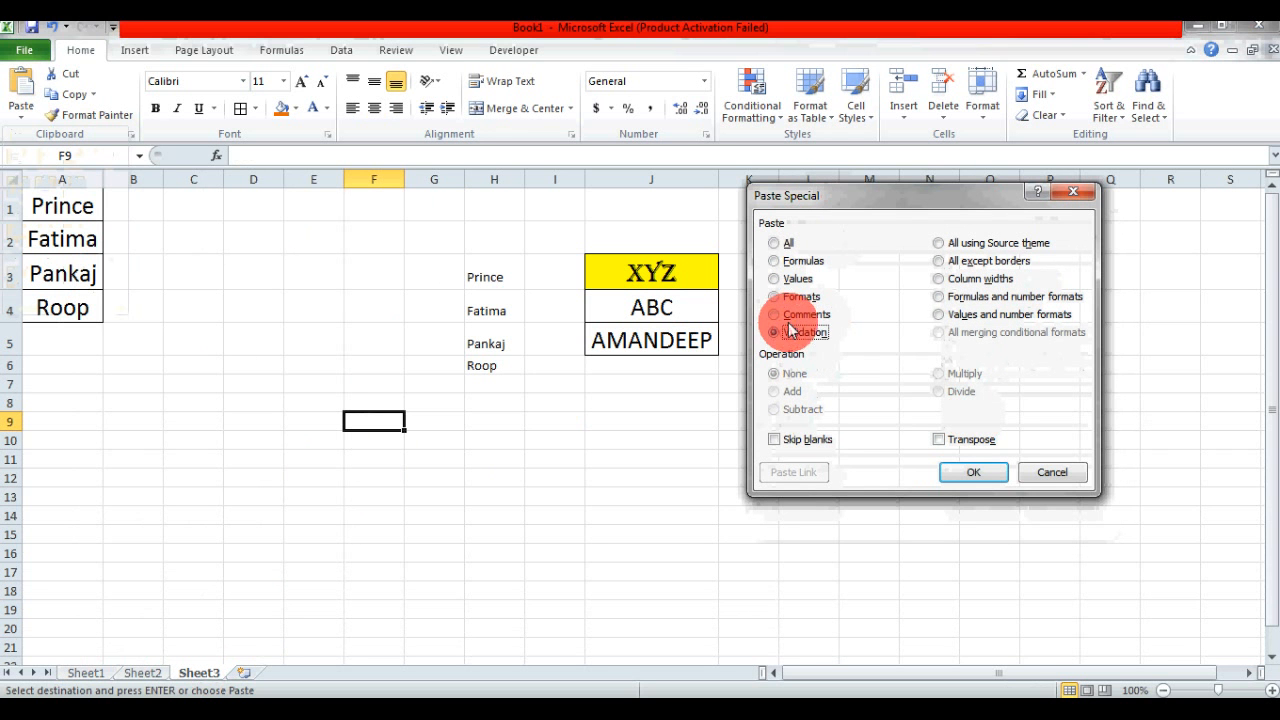
pyautogui.click(783, 332)
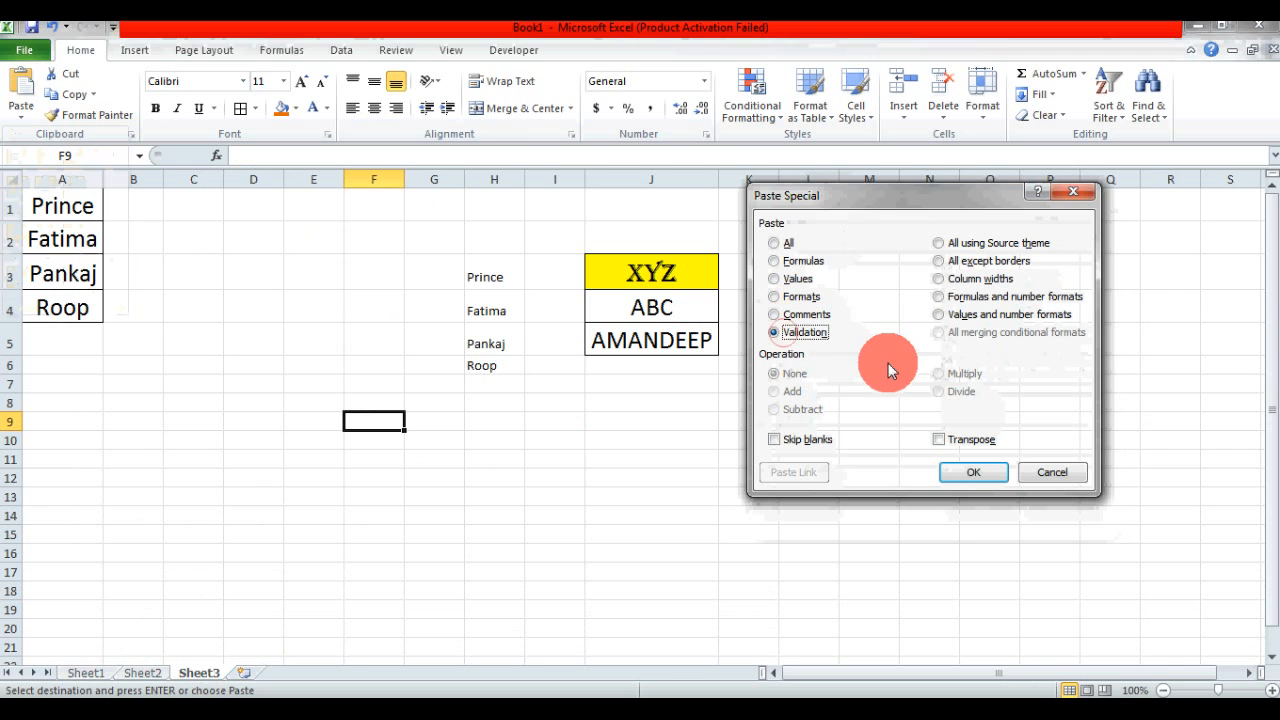
pyautogui.click(996, 479)
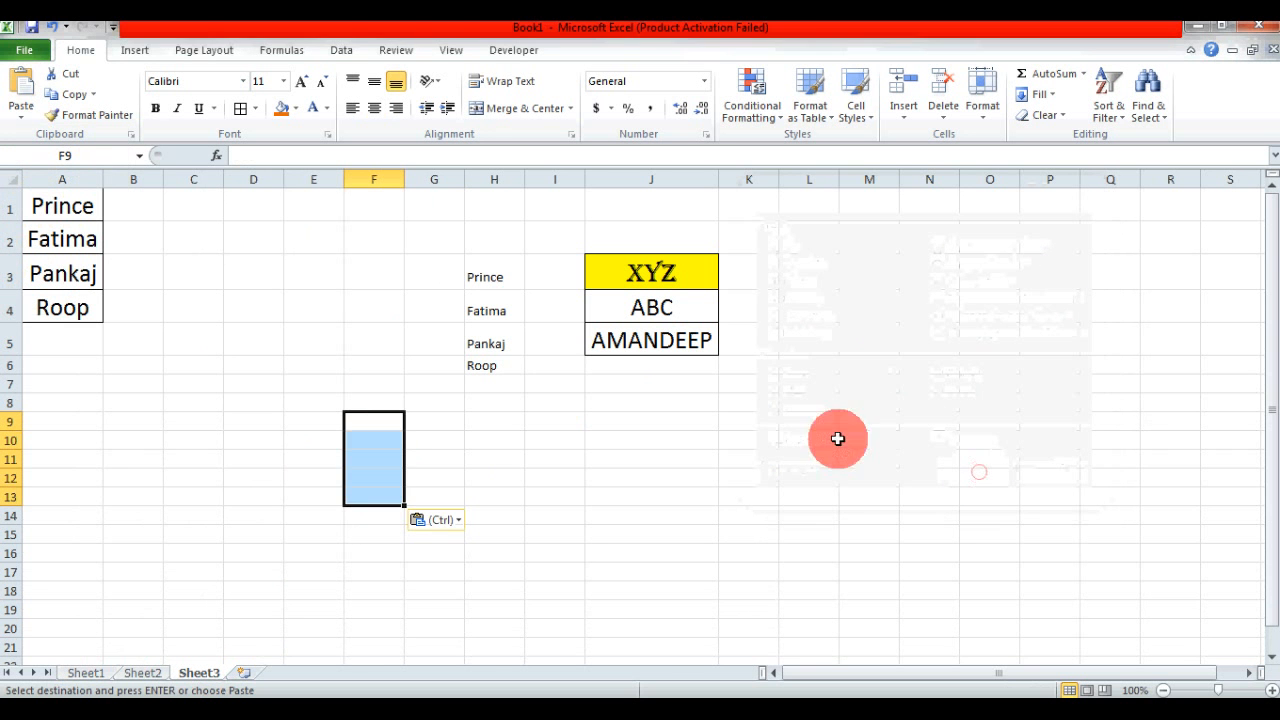
# - Enter THIS IS THE BUS in F9 on Sheet3 and auto-fit column F to the text
pyautogui.click(451, 432)
pyautogui.click(398, 425)
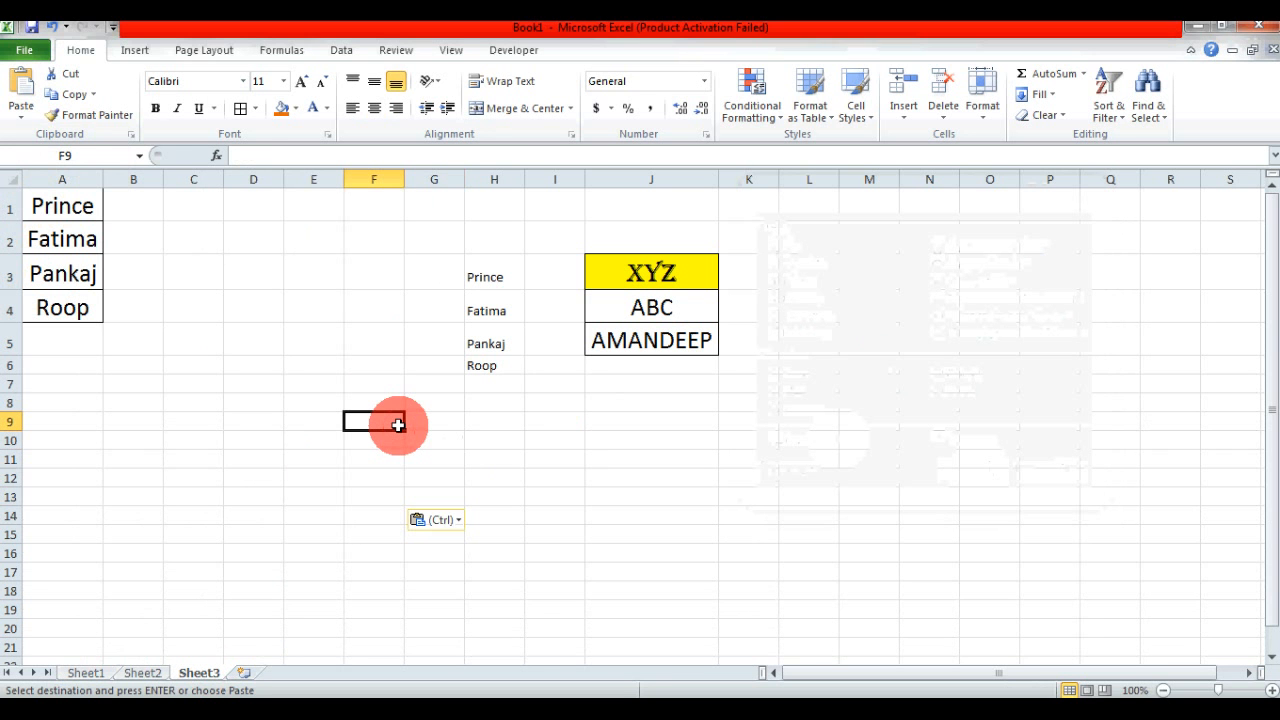
pyautogui.write('THIS IS T')
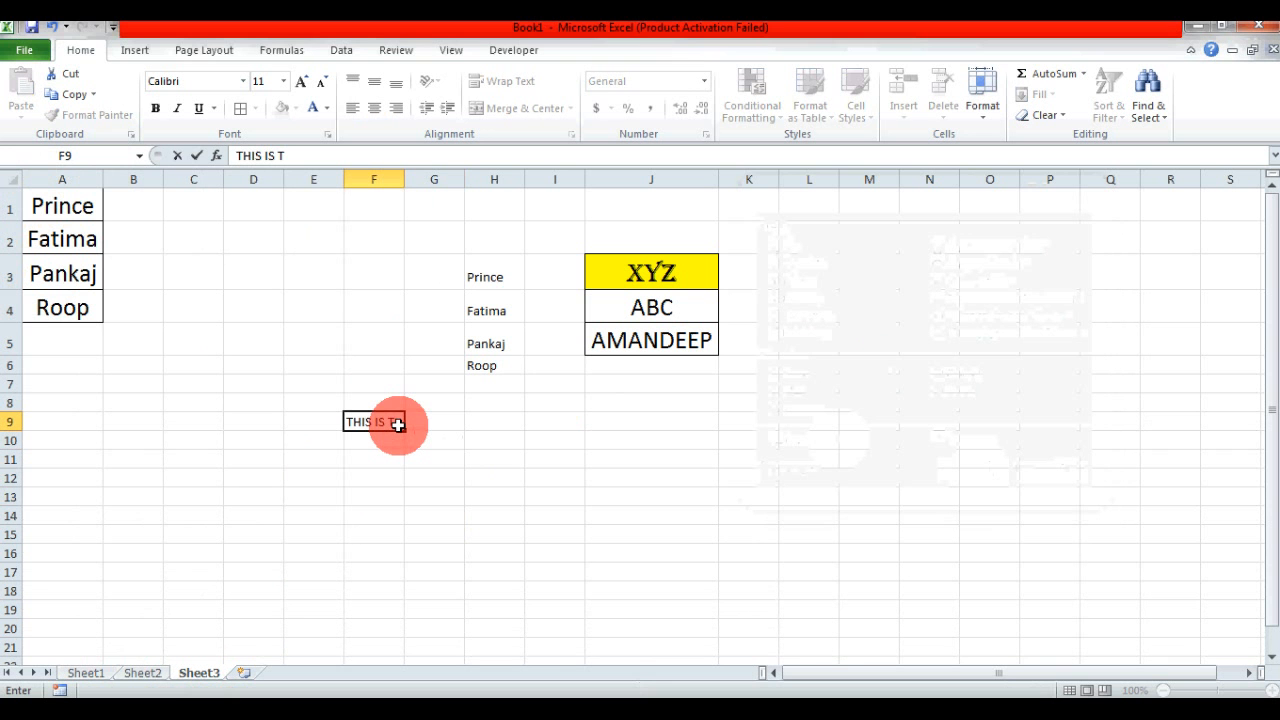
pyautogui.write('HE BUS')
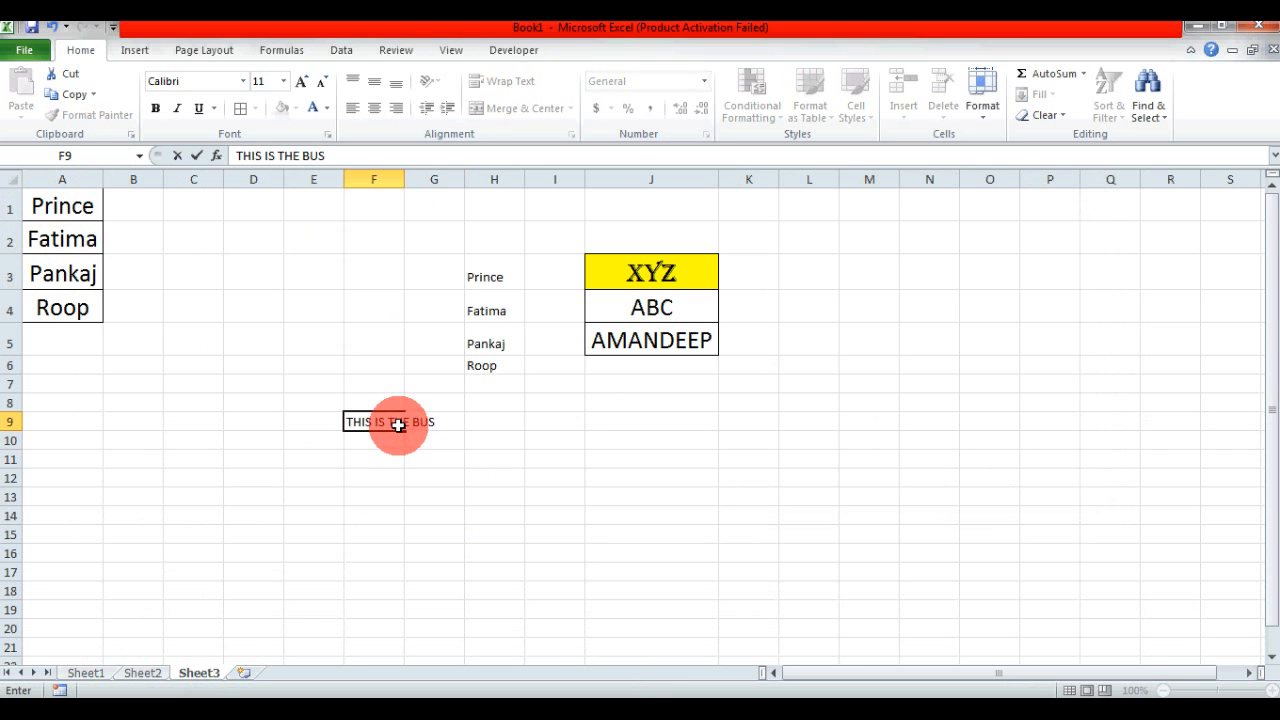
pyautogui.press('Return')
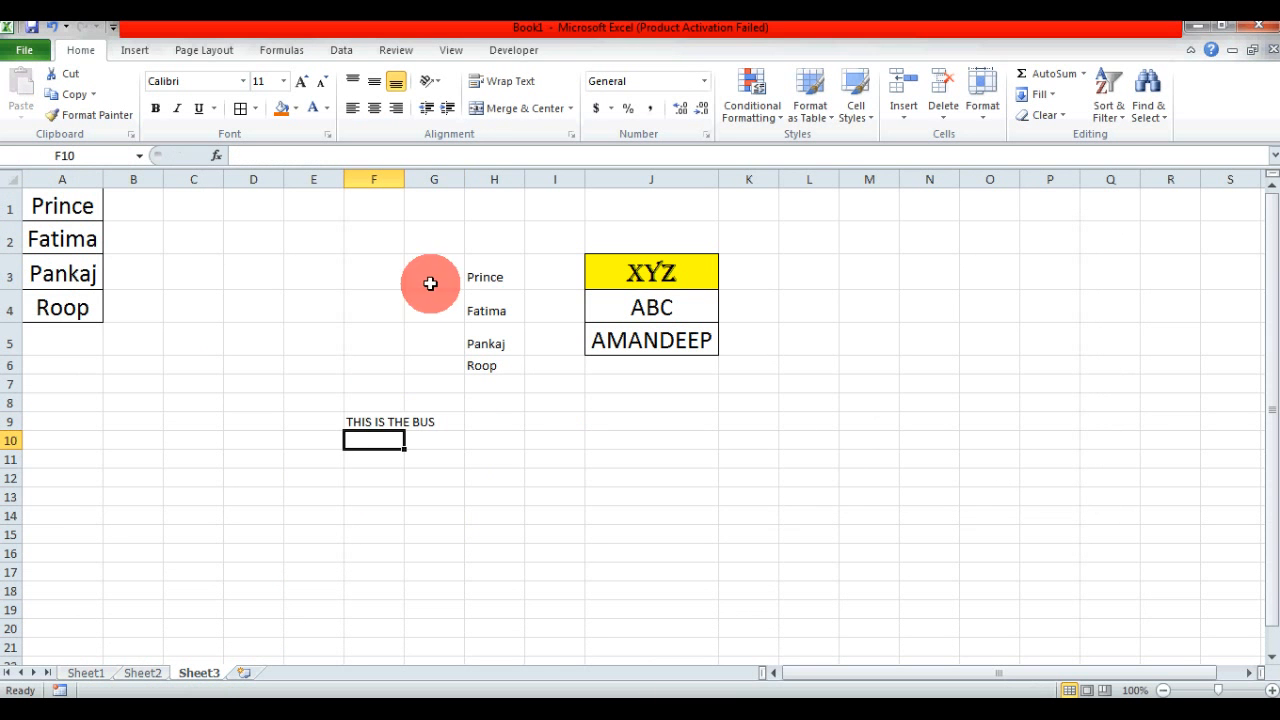
pyautogui.doubleClick(404, 179)
# - Increase the font size of F9 to 18 and auto-fit column F to the enlarged text
pyautogui.click(368, 418)
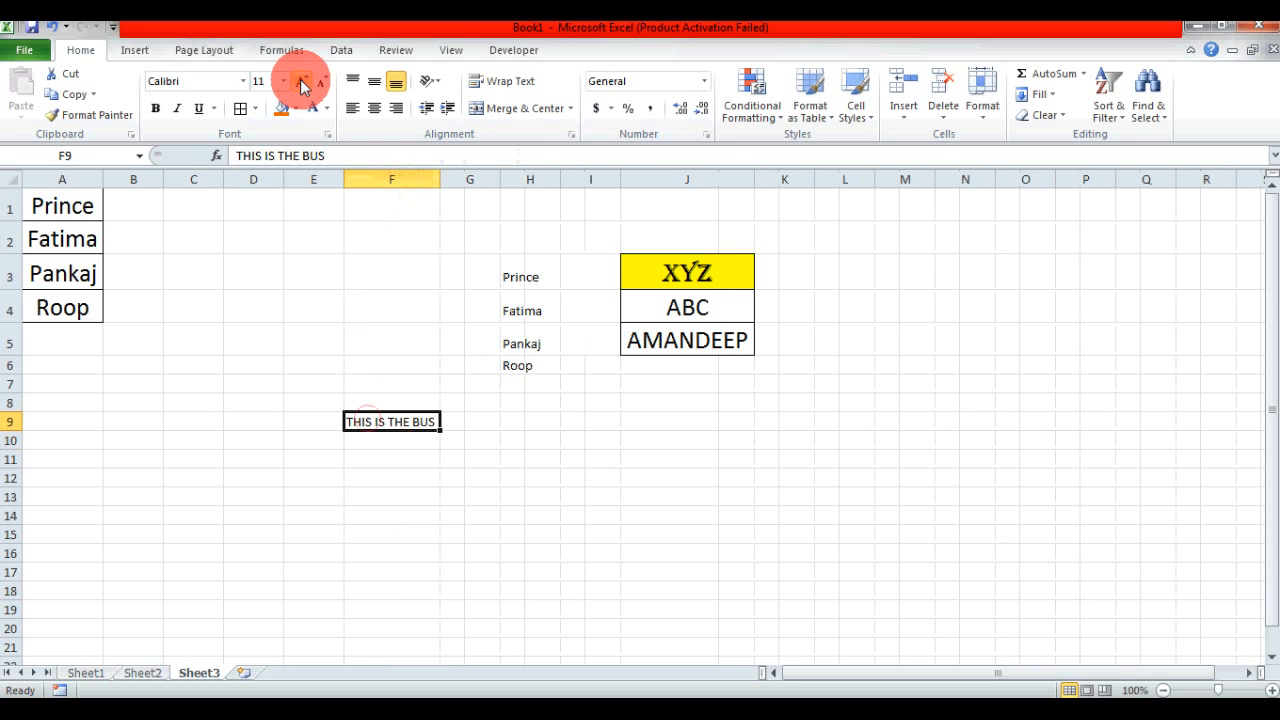
pyautogui.click(302, 81)
pyautogui.click(302, 81)
pyautogui.click(302, 81)
pyautogui.click(302, 81)
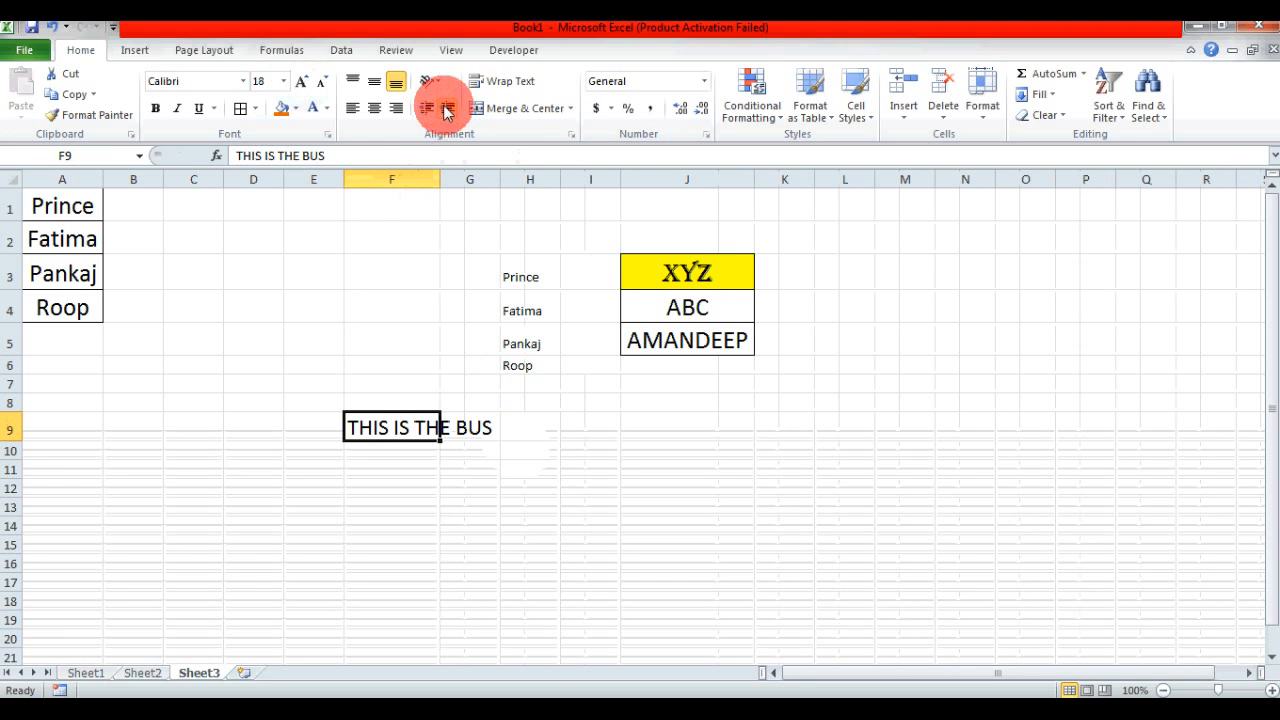
pyautogui.doubleClick(440, 176)
pyautogui.click(606, 505)
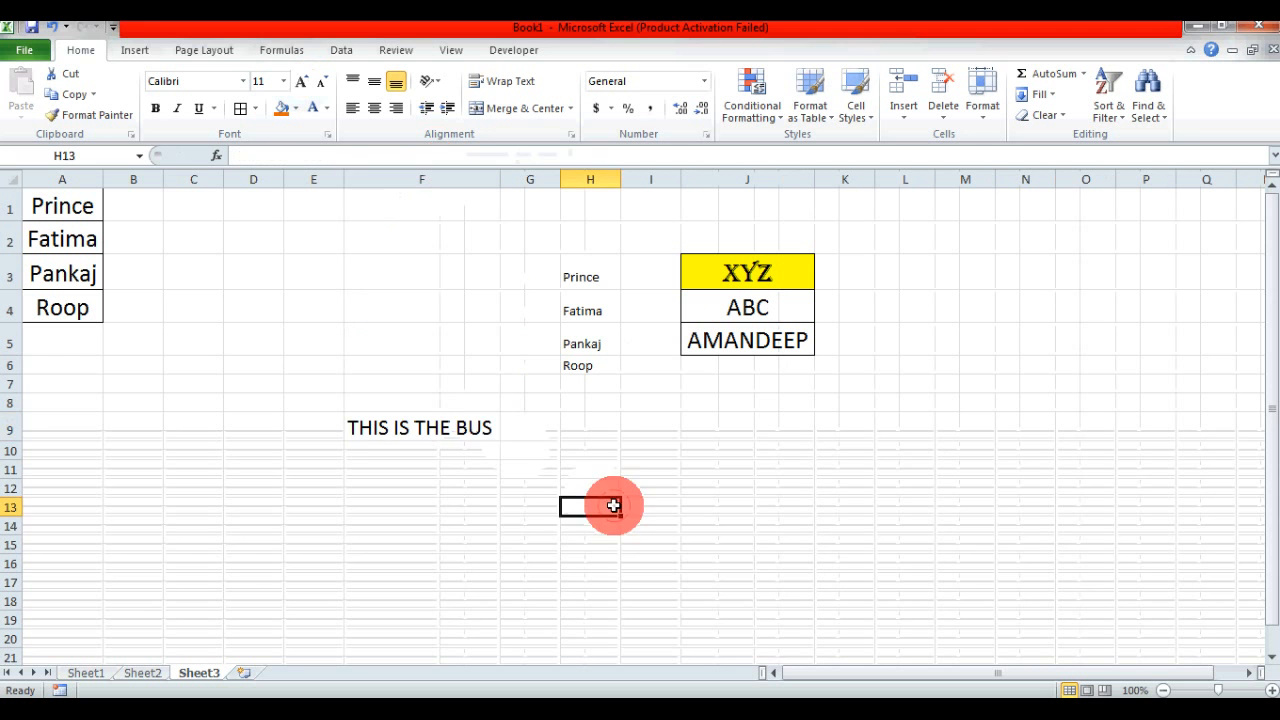
# - Insert a comment on F9 reading BUS IS BELONGING TO MR. followed by the owner's surname, and preview the finished comment
pyautogui.click(451, 431)
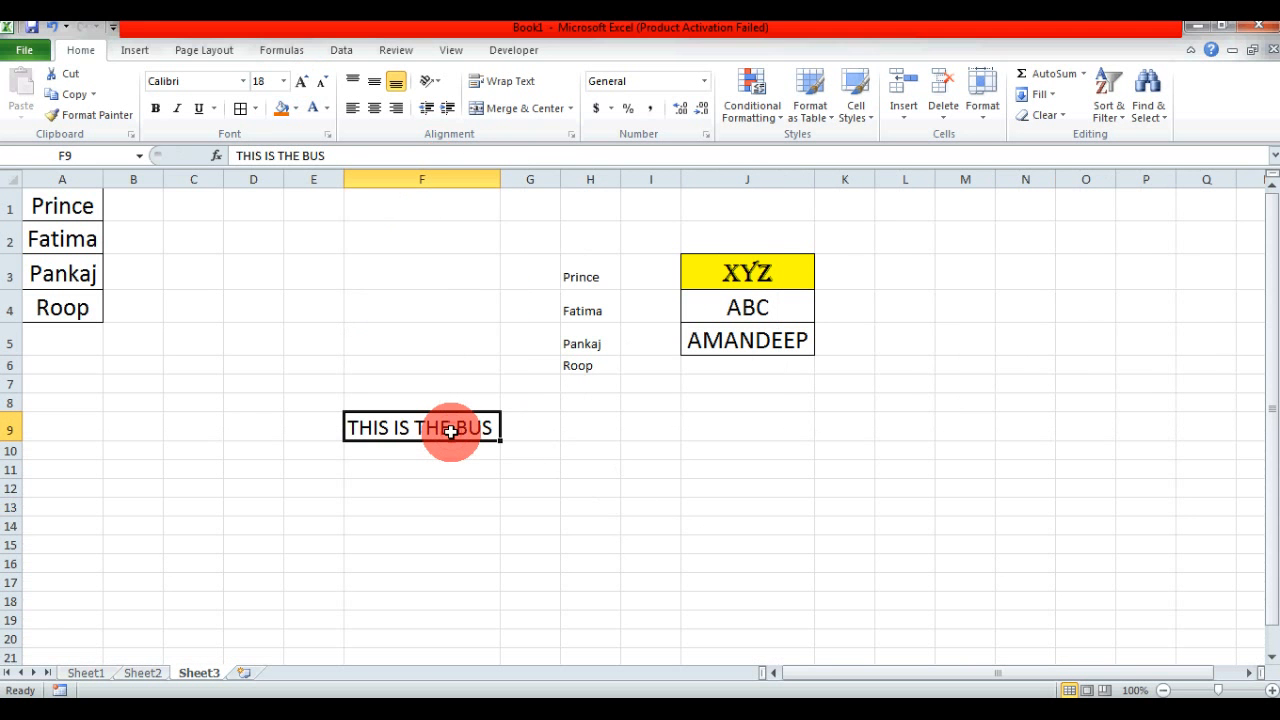
pyautogui.rightClick(451, 431)
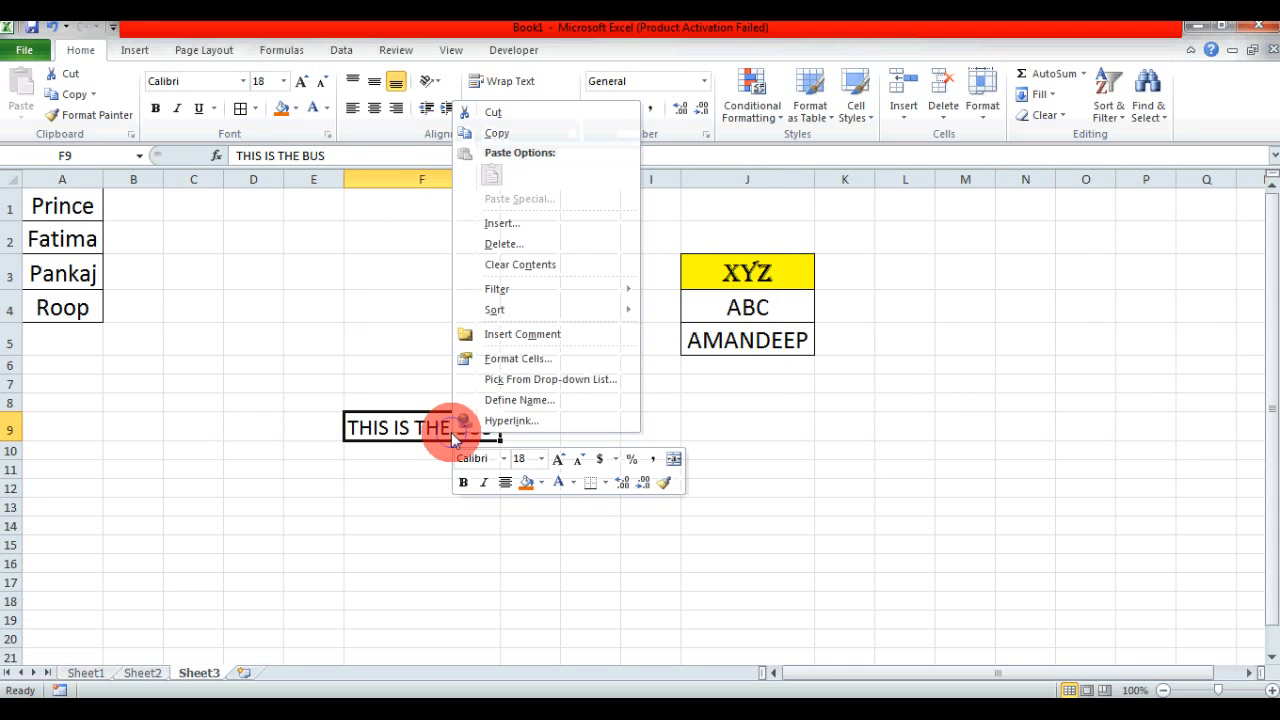
pyautogui.click(503, 341)
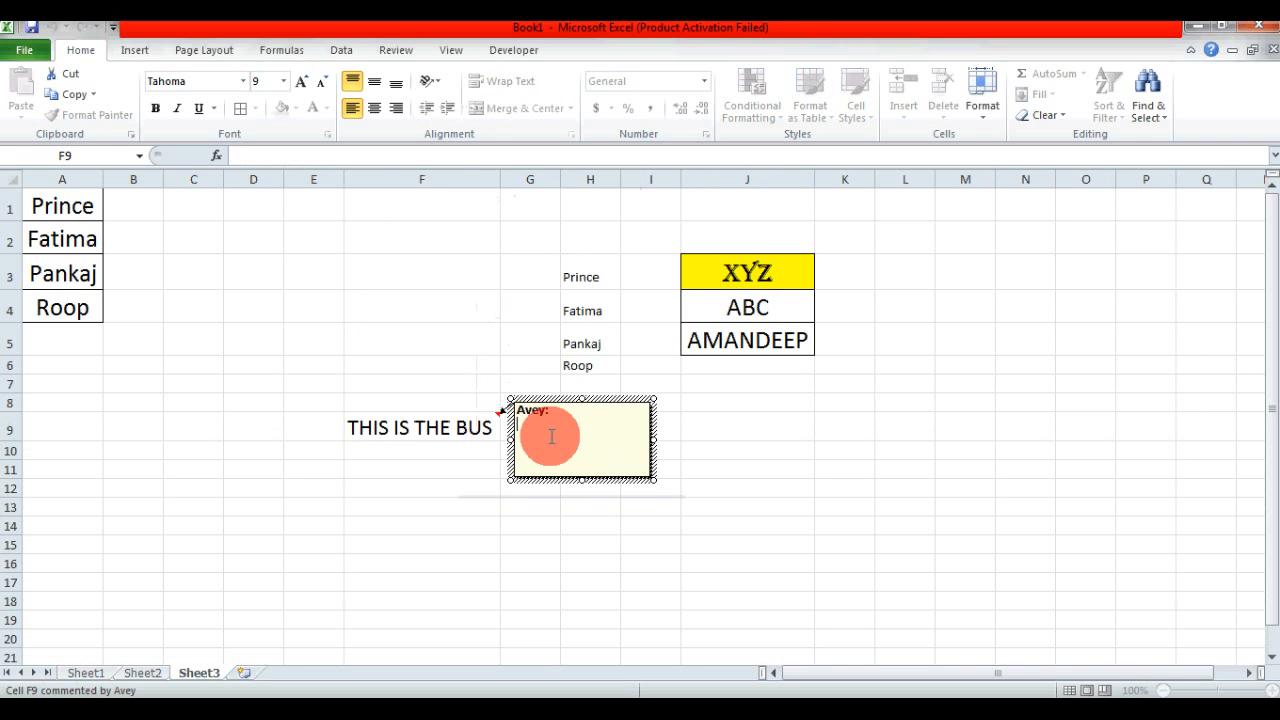
pyautogui.write('BUS IS BELONGING TO MR. DHAWAN')
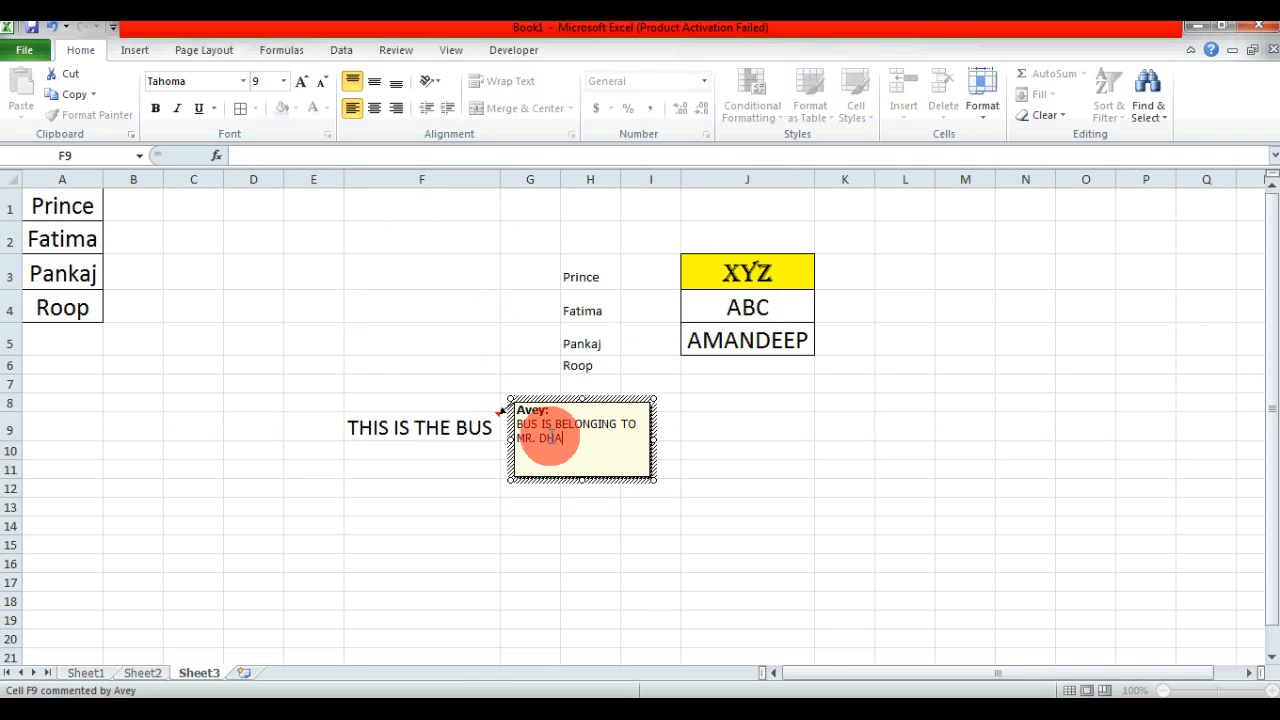
pyautogui.click(677, 507)
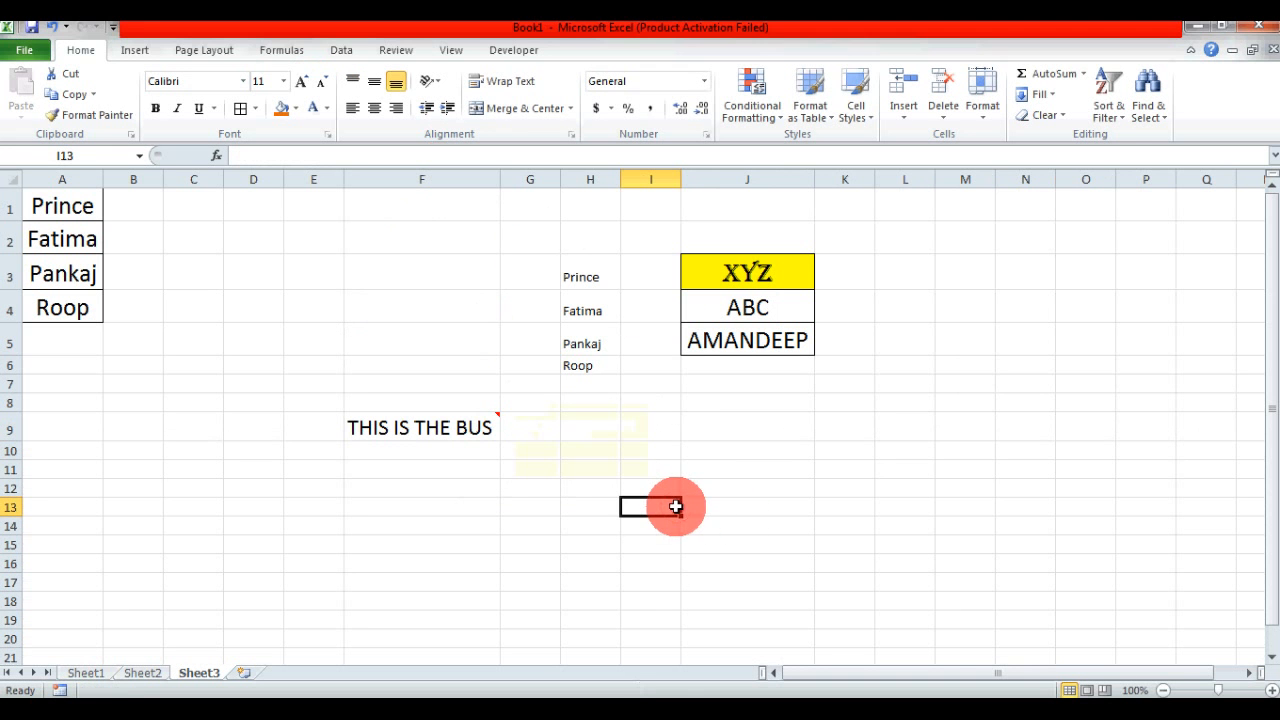
pyautogui.moveTo(477, 436)
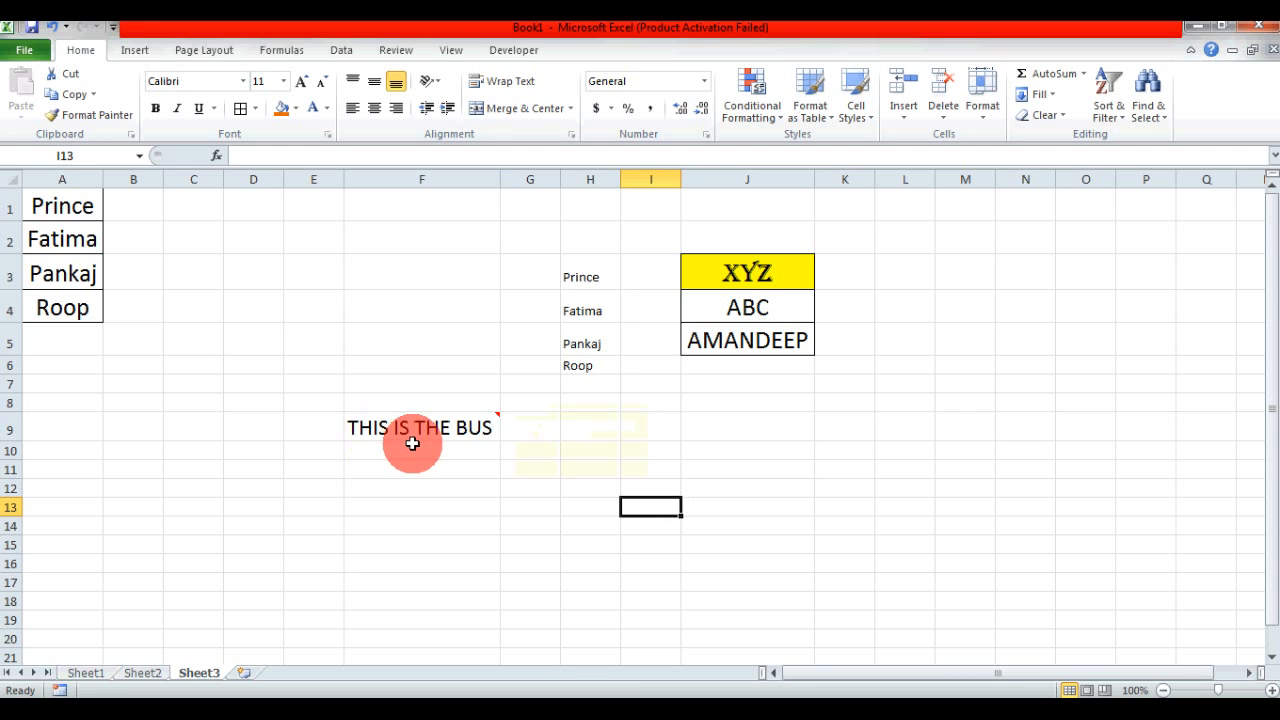
pyautogui.moveTo(438, 432)
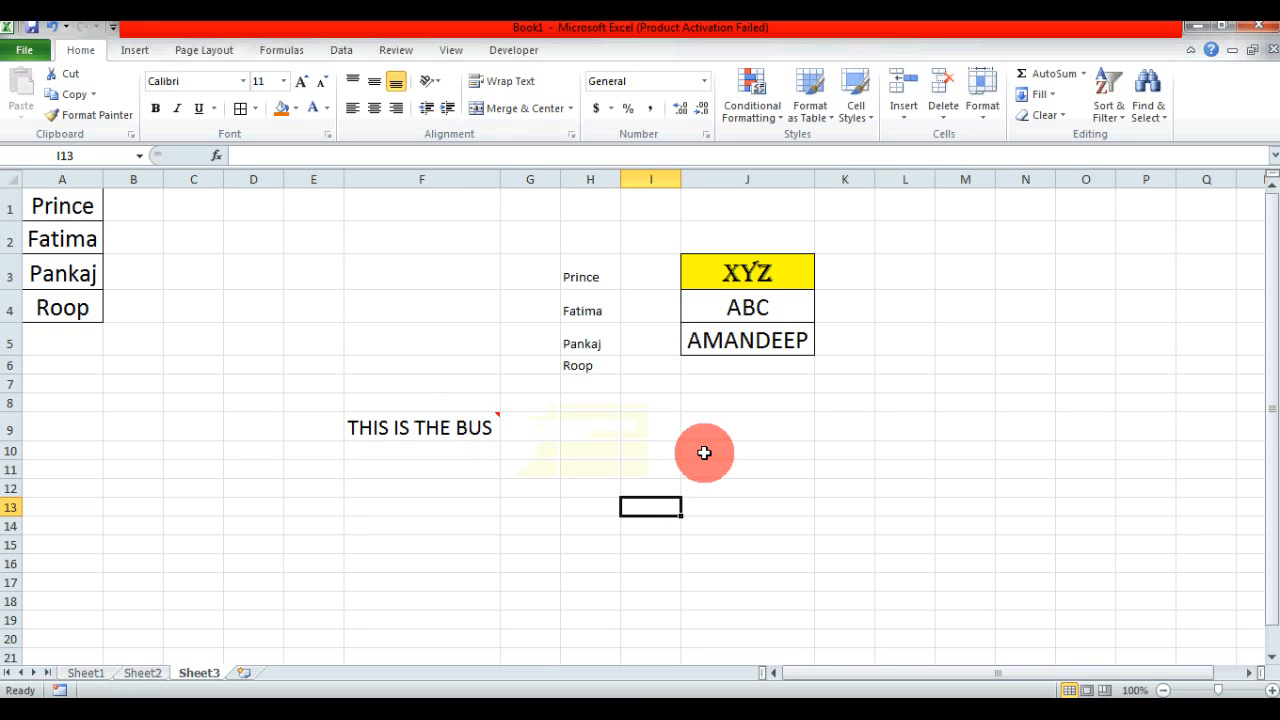
# - Copy F9 on Sheet3 and paste only its comment onto H3 using Paste Special with the Comments option
pyautogui.click(415, 427)
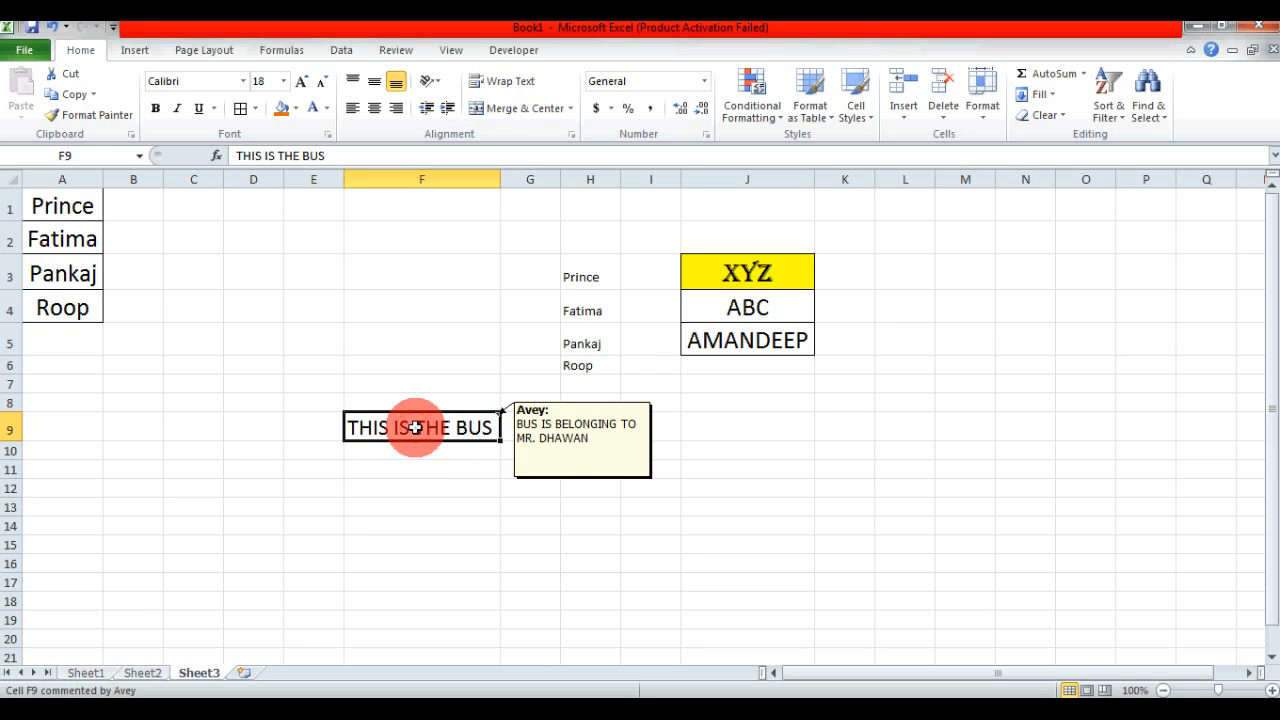
pyautogui.hotkey('ctrl', 'c')
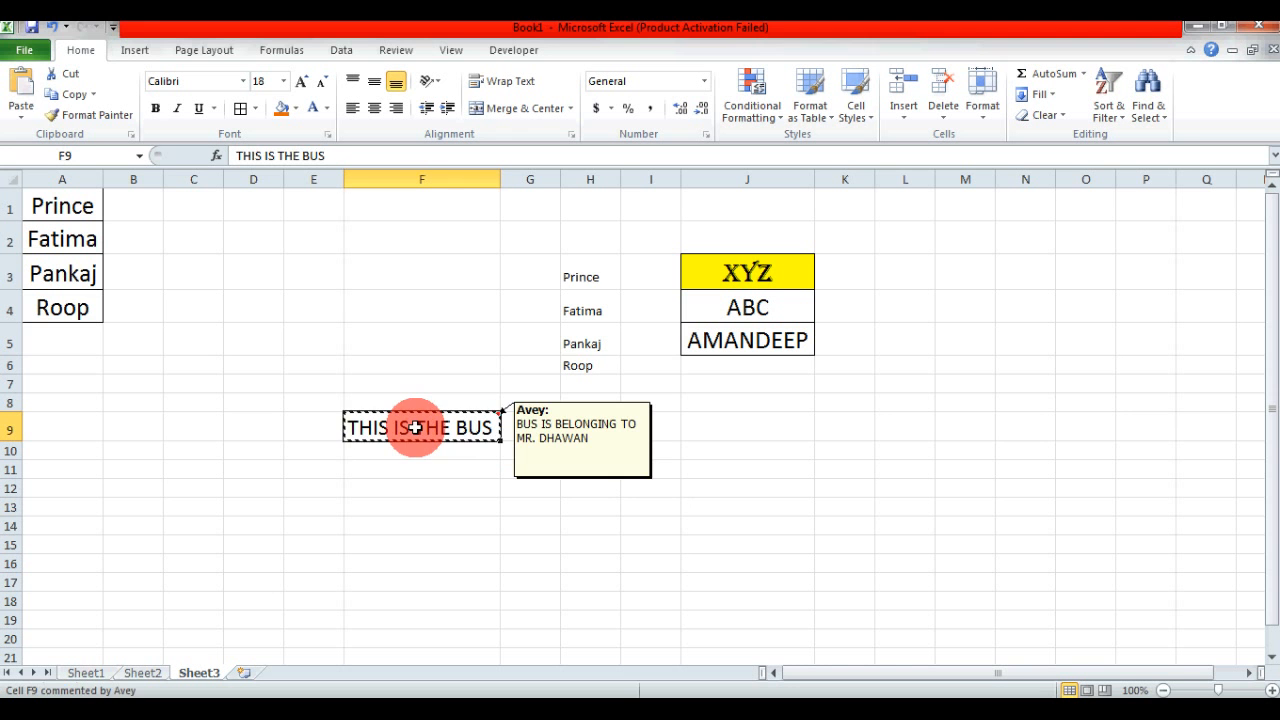
pyautogui.click(598, 273)
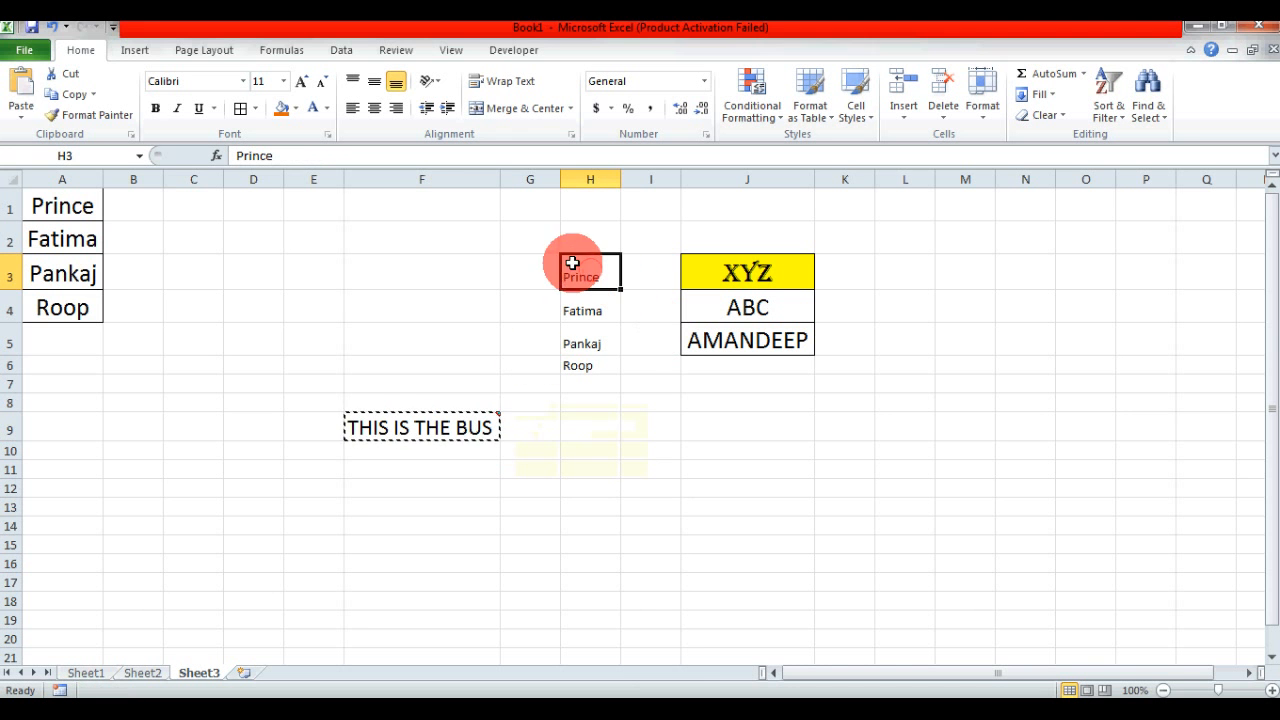
pyautogui.click(20, 118)
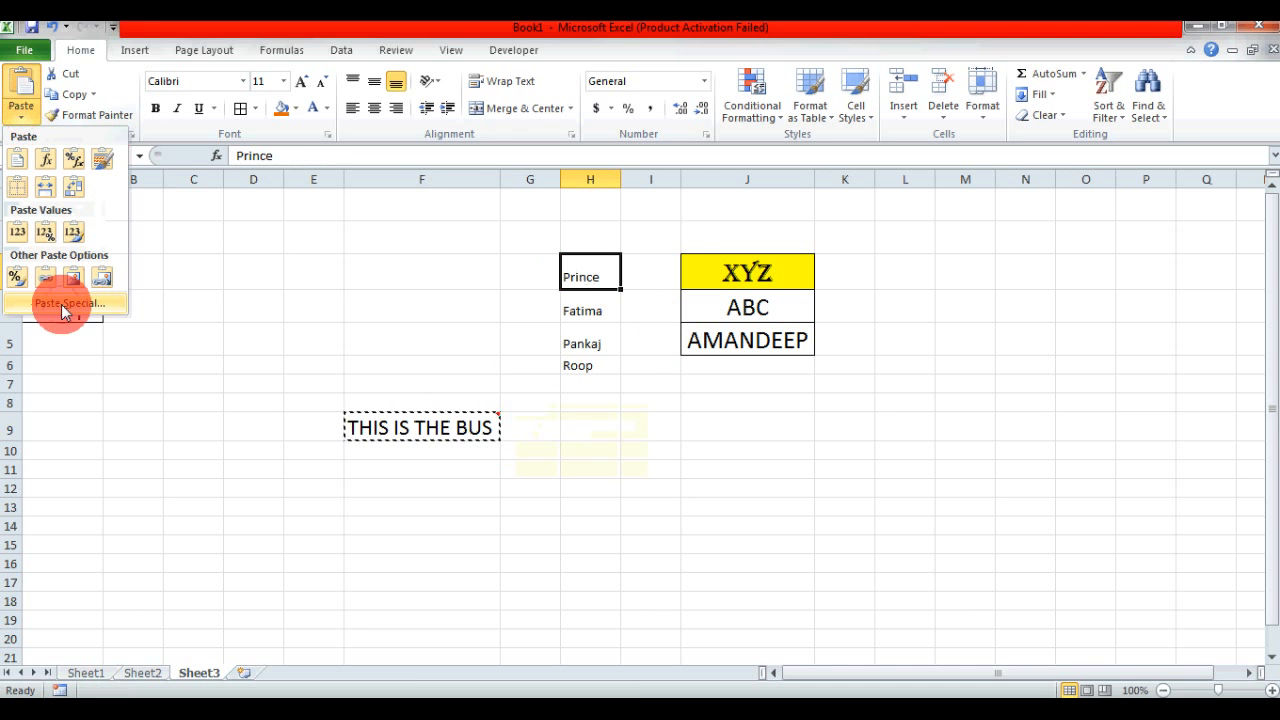
pyautogui.click(60, 302)
pyautogui.click(805, 314)
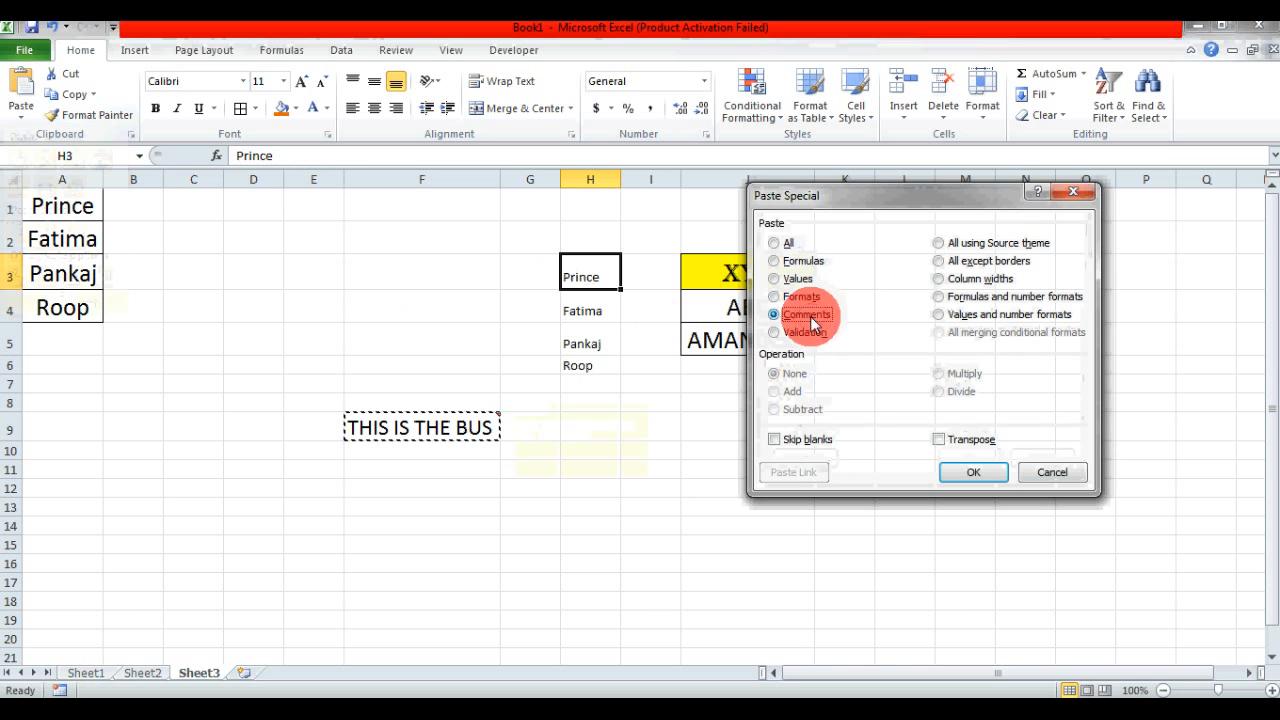
pyautogui.moveTo(875, 201); pyautogui.dragTo(935, 177)
pyautogui.click(1044, 449)
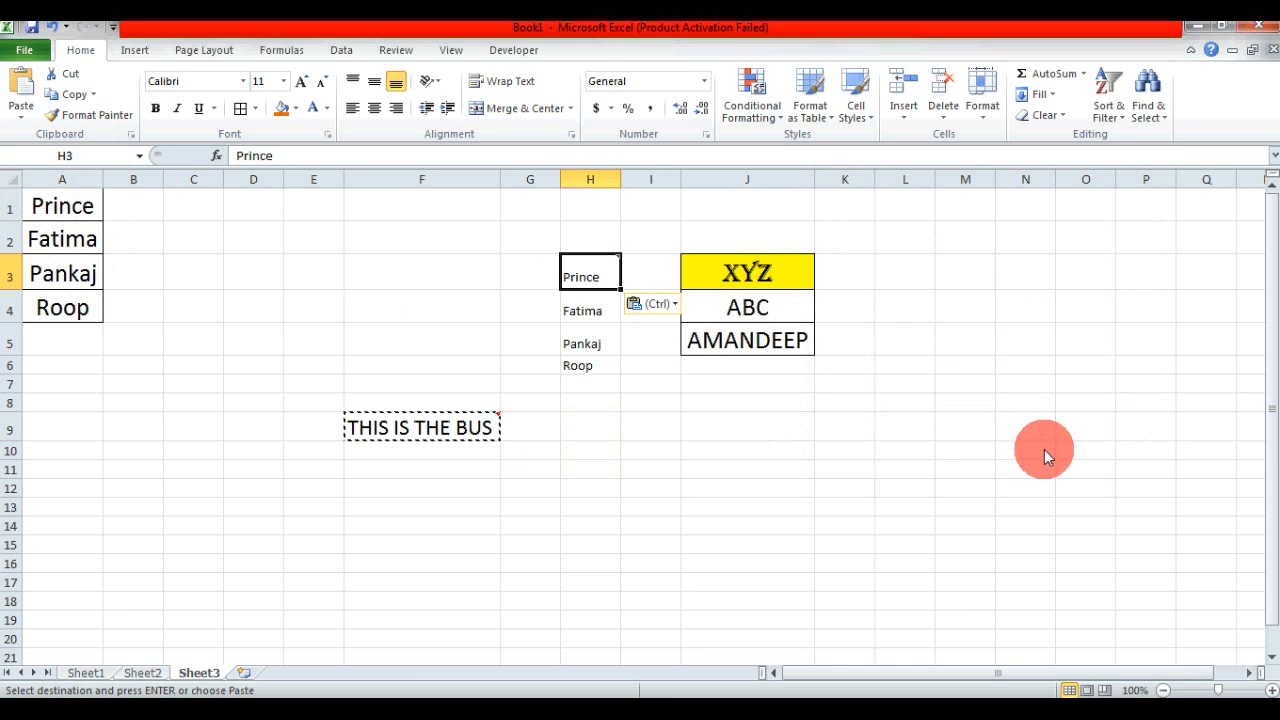
# - Check the comment pasted on H3 against the original comment on F9
pyautogui.click(709, 403)
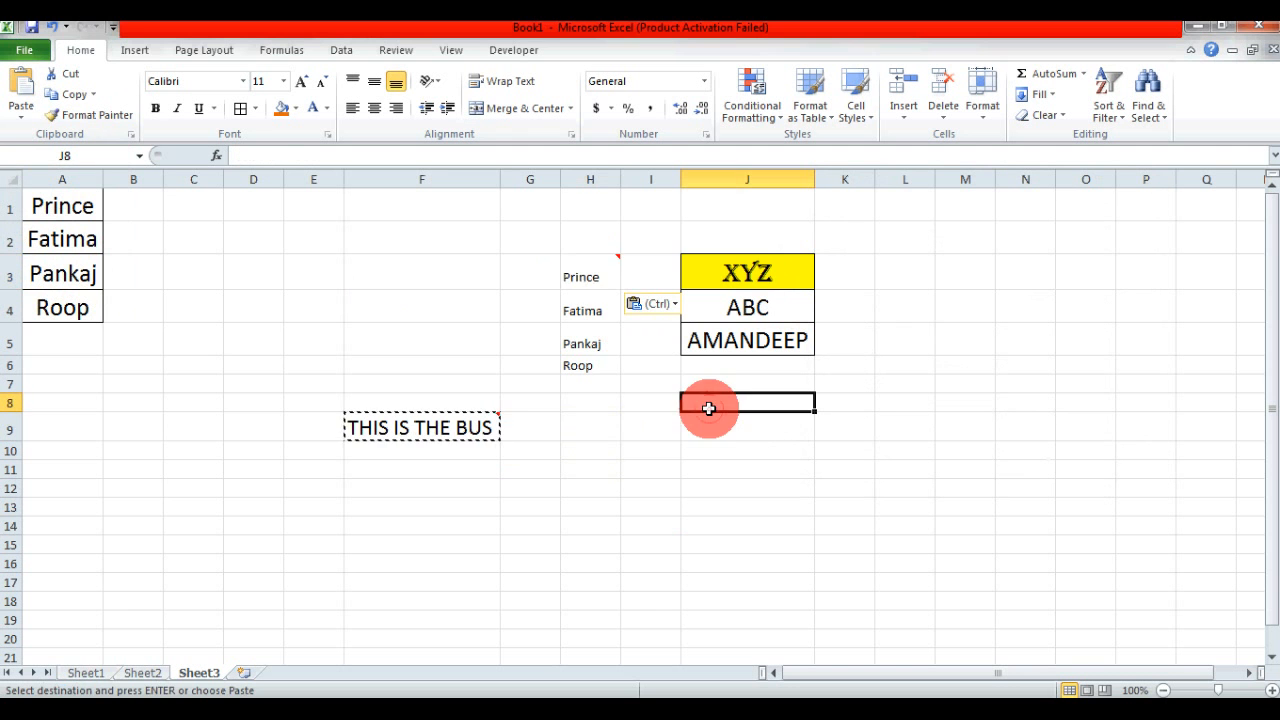
pyautogui.moveTo(590, 272)
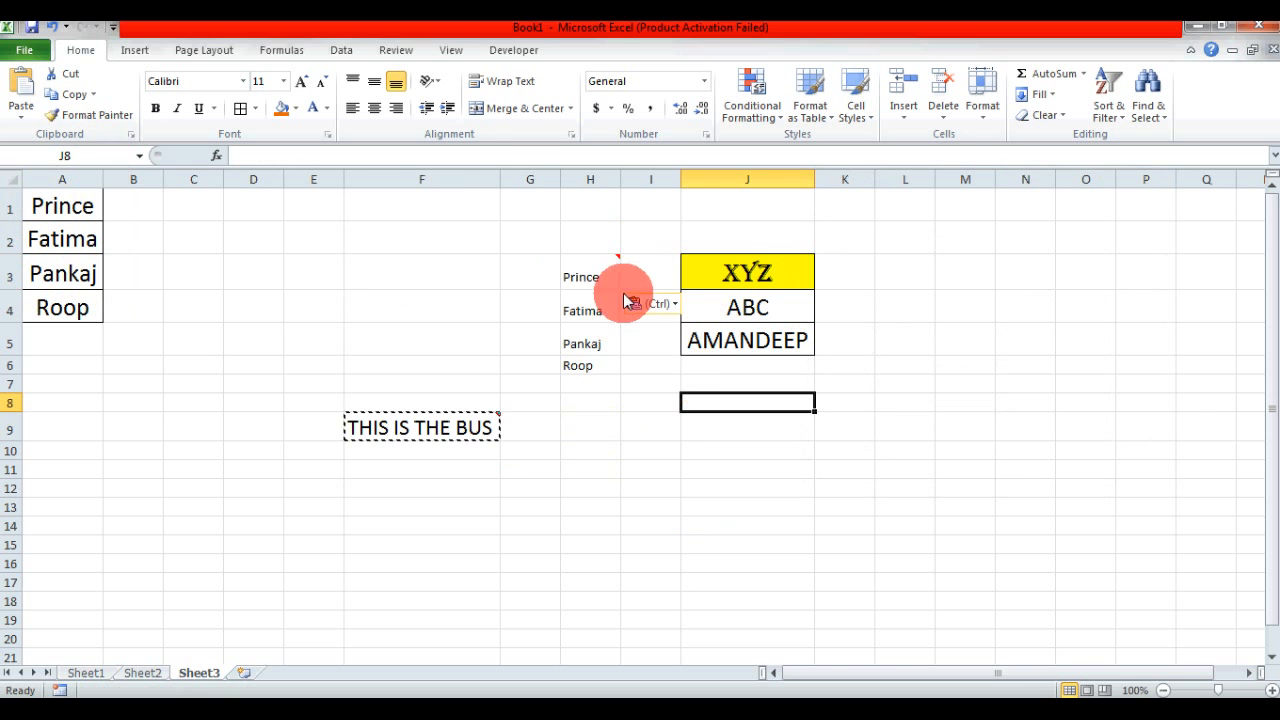
pyautogui.click(482, 482)
pyautogui.moveTo(455, 429)
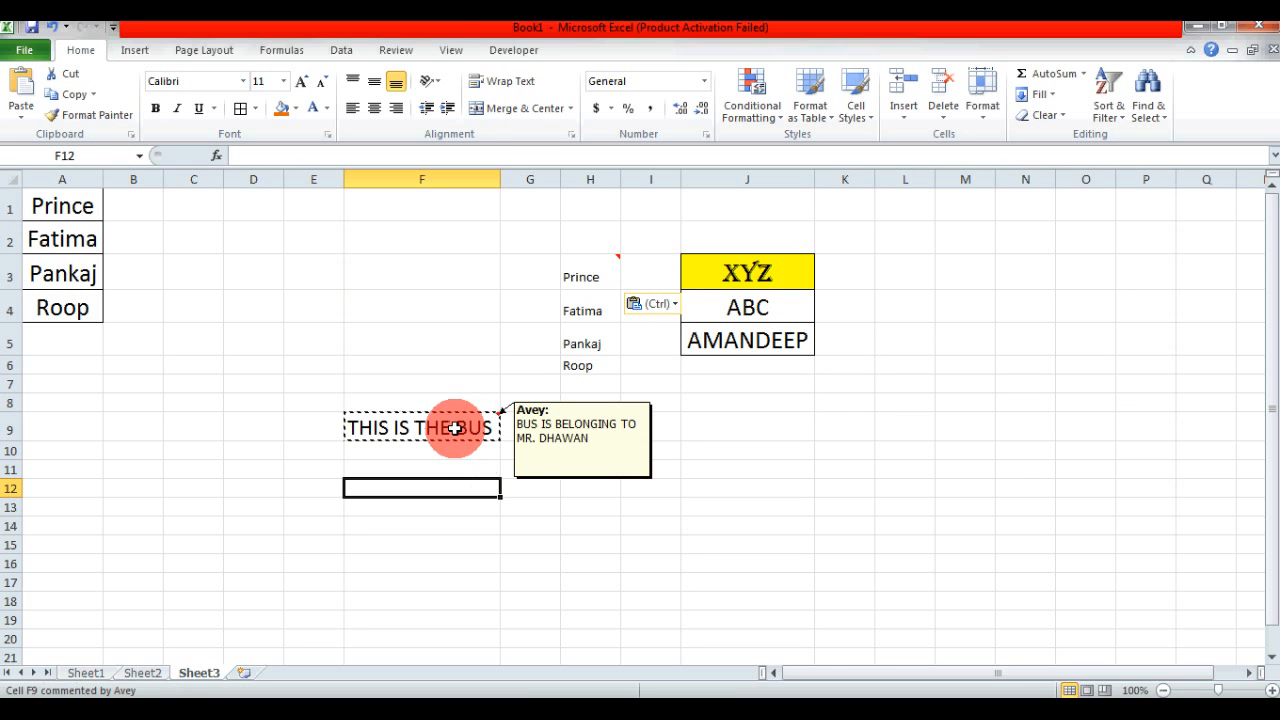
pyautogui.moveTo(603, 273)
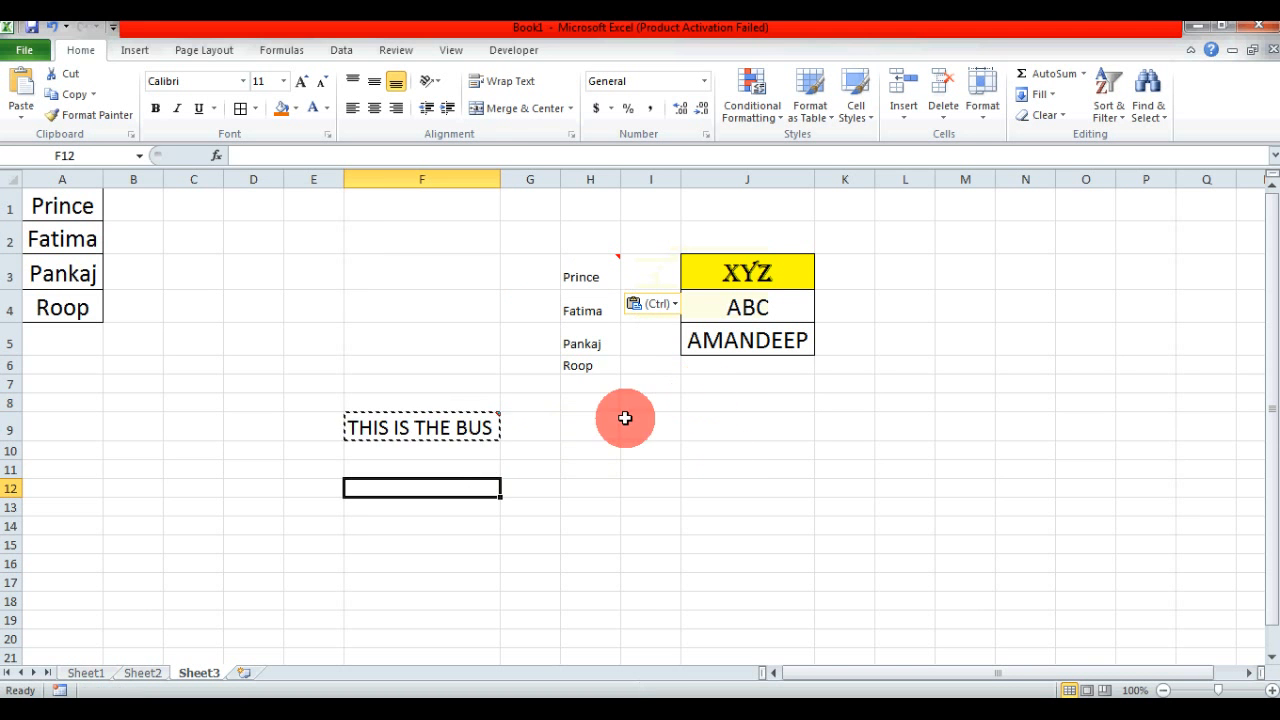
pyautogui.click(302, 309)
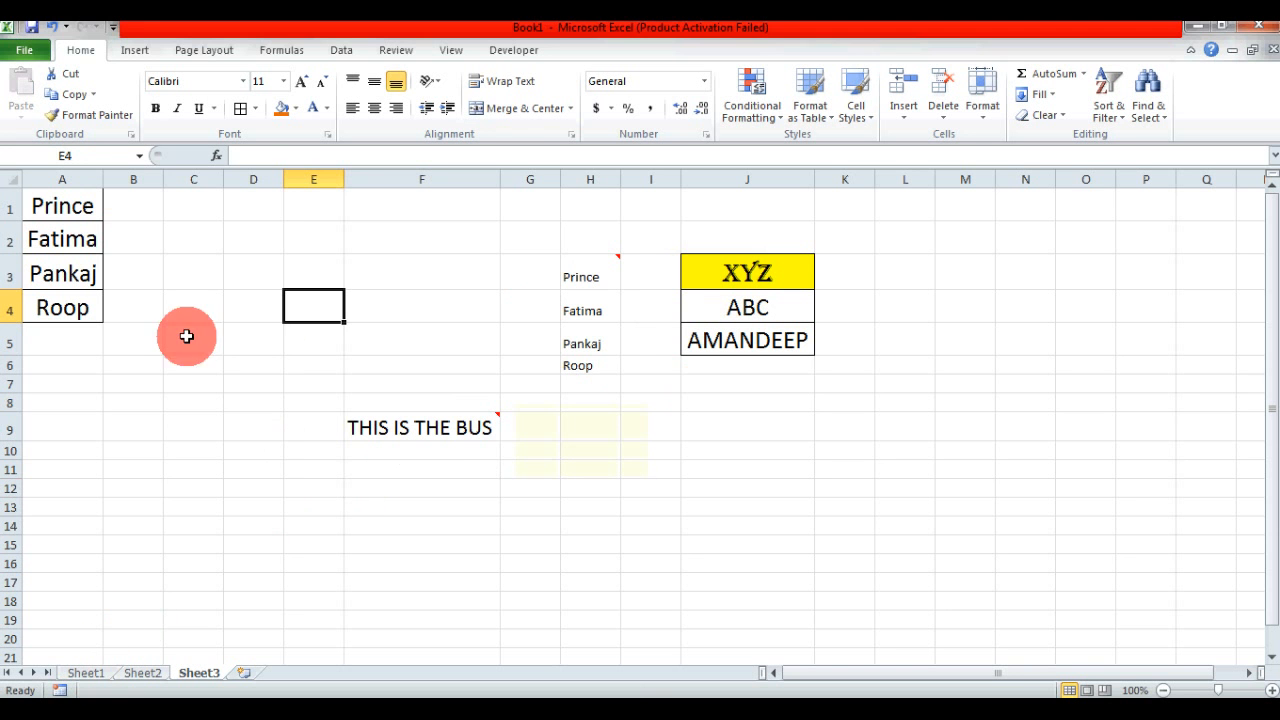
# - Copy H4 and examine the All using Source theme and All except borders options in Paste Special without pasting
pyautogui.click(576, 311)
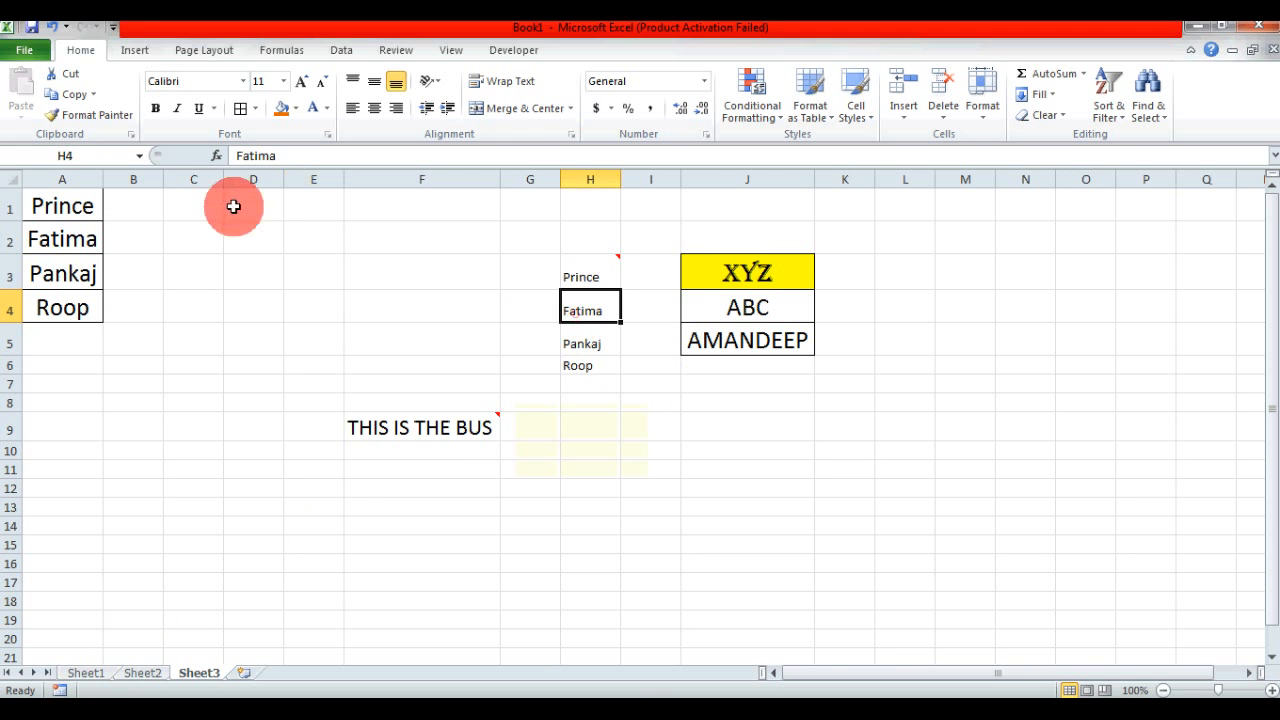
pyautogui.hotkey('ctrl', 'c')
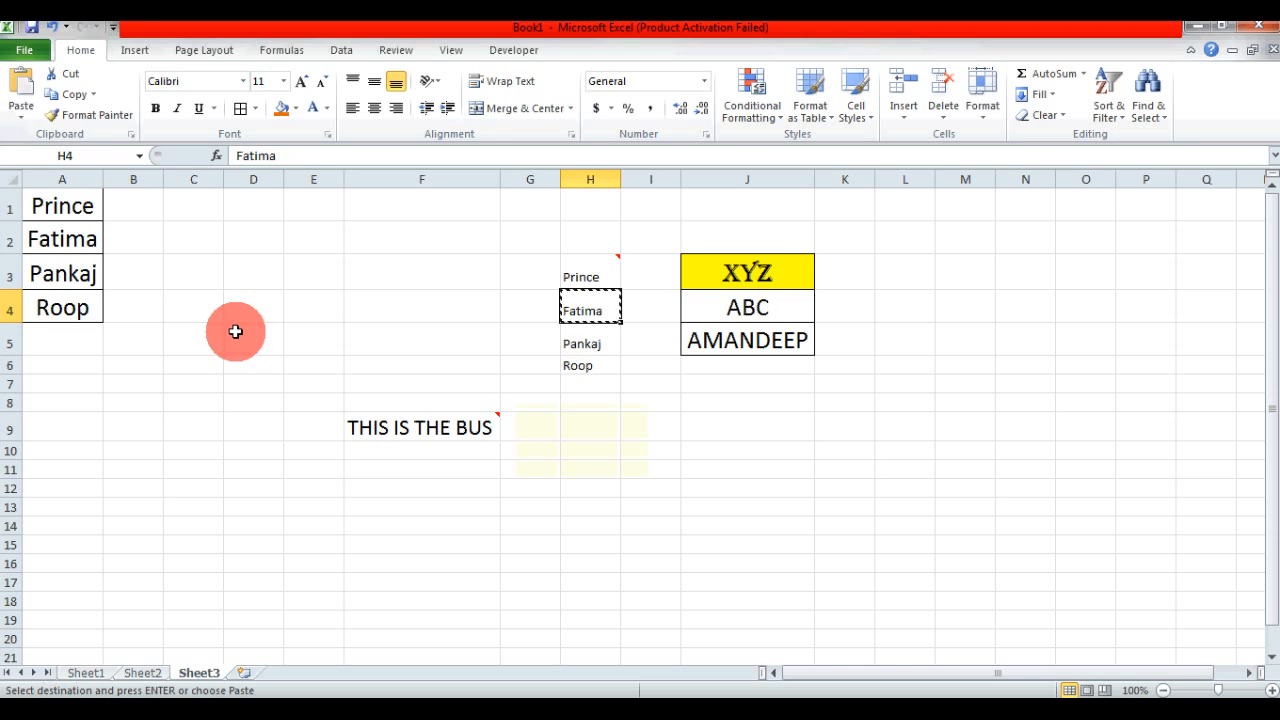
pyautogui.click(20, 112)
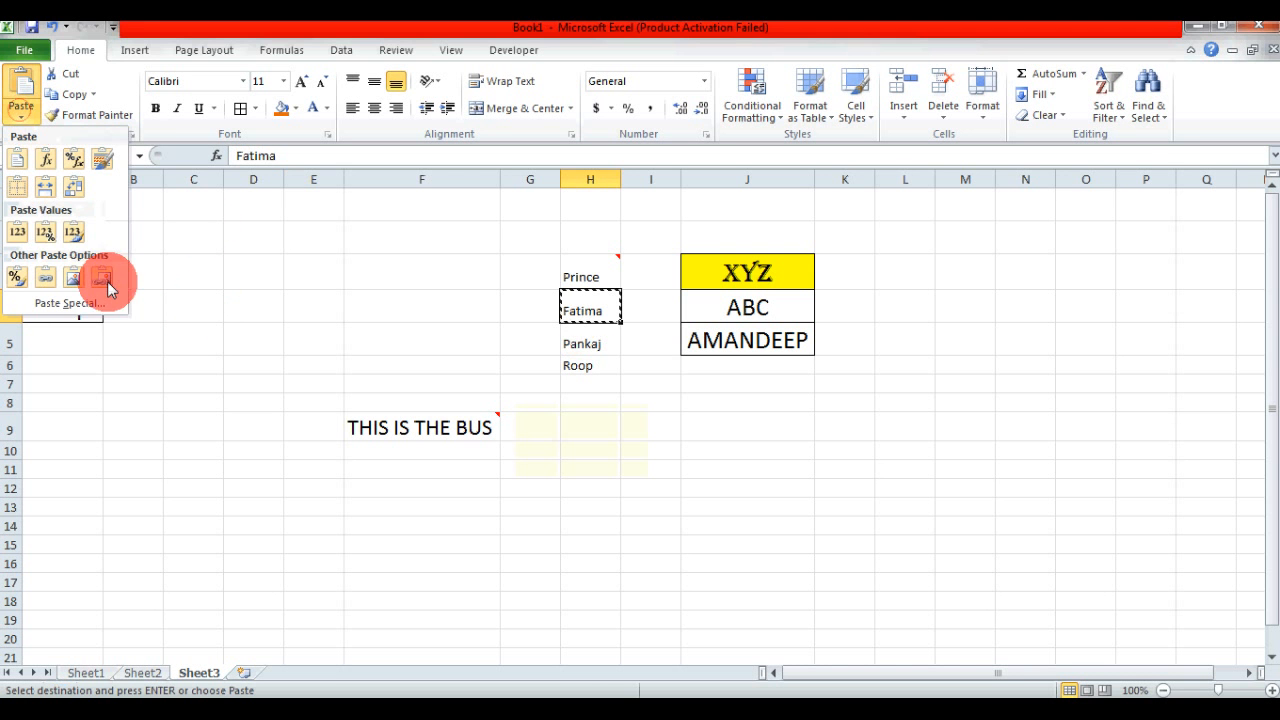
pyautogui.click(60, 303)
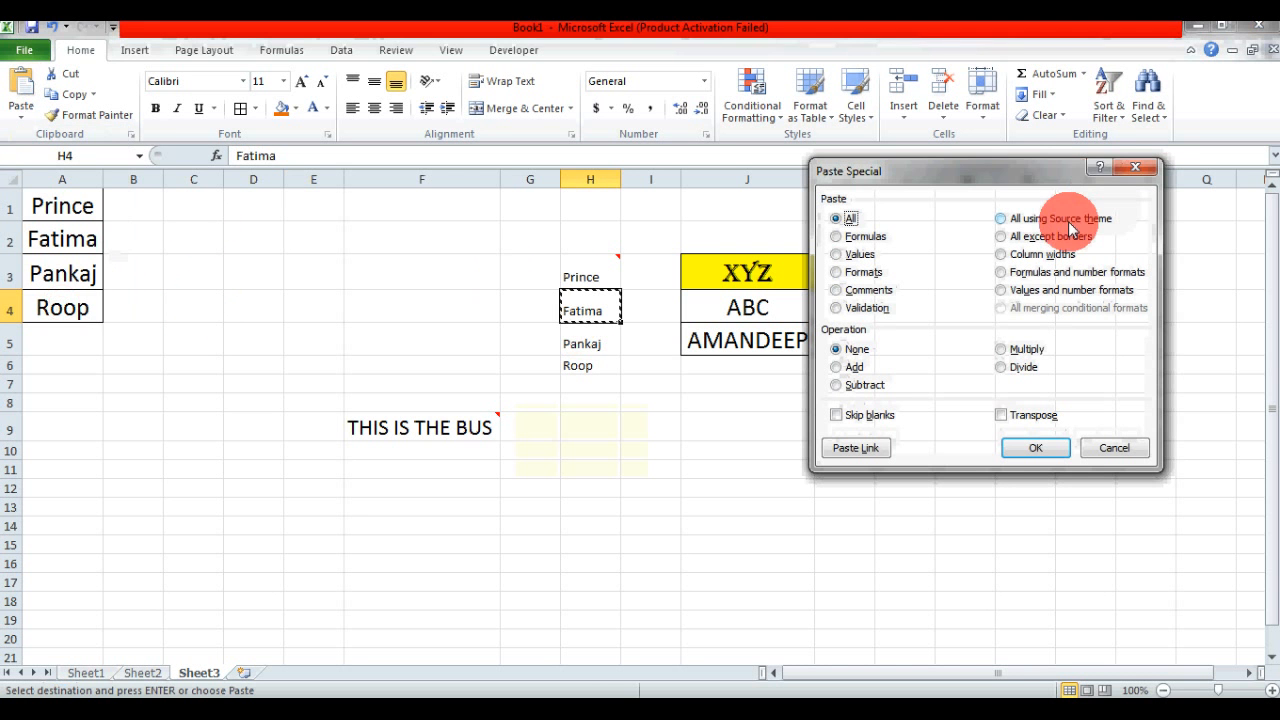
pyautogui.moveTo(1023, 168); pyautogui.dragTo(917, 200)
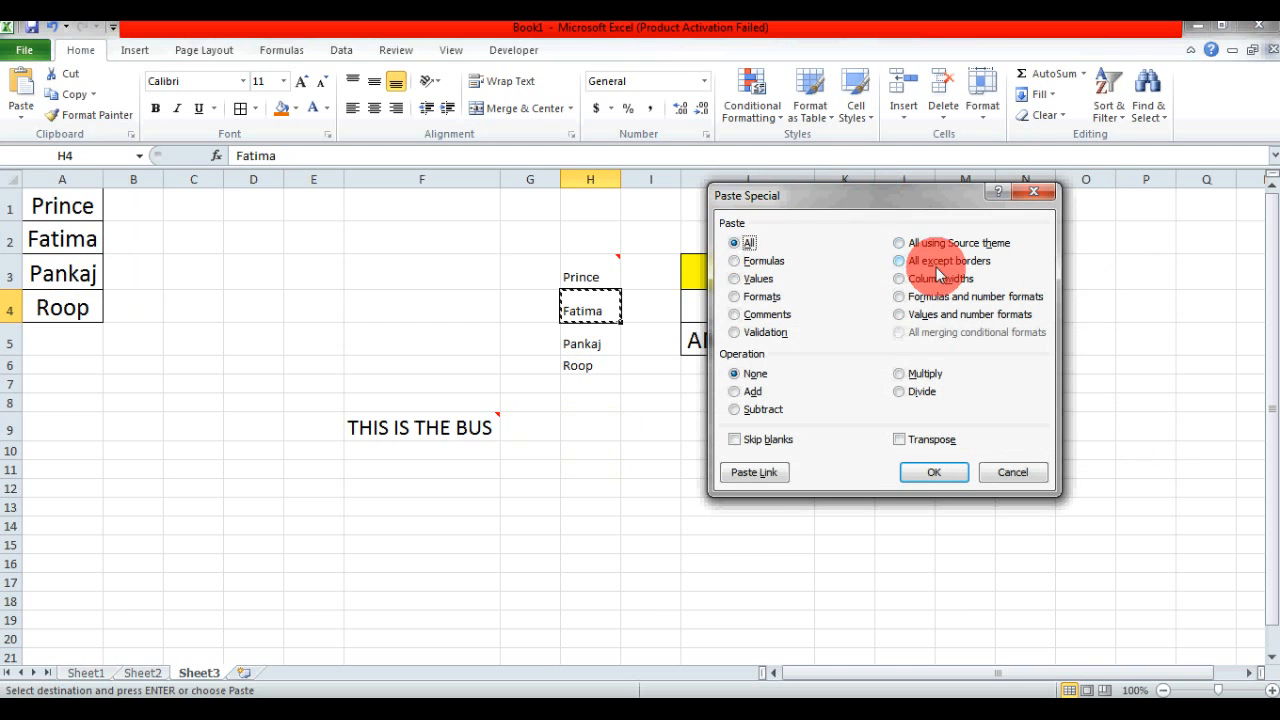
pyautogui.click(900, 244)
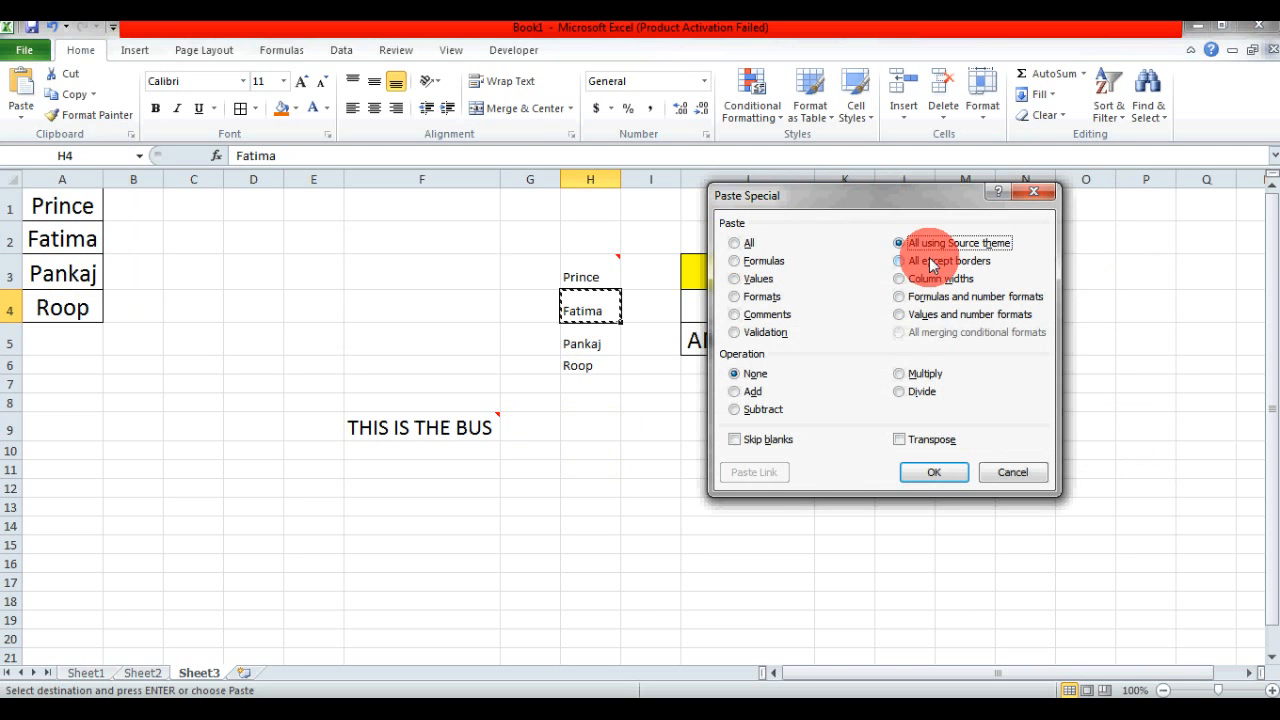
pyautogui.click(900, 261)
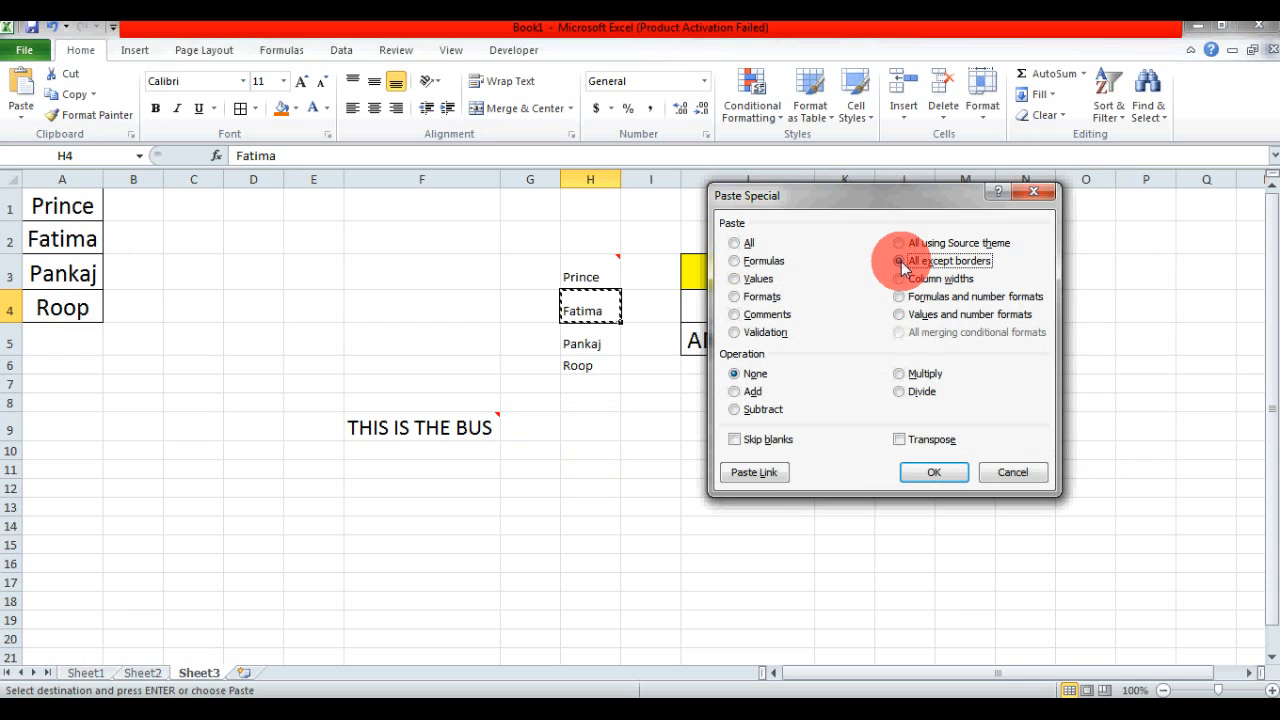
pyautogui.click(1036, 193)
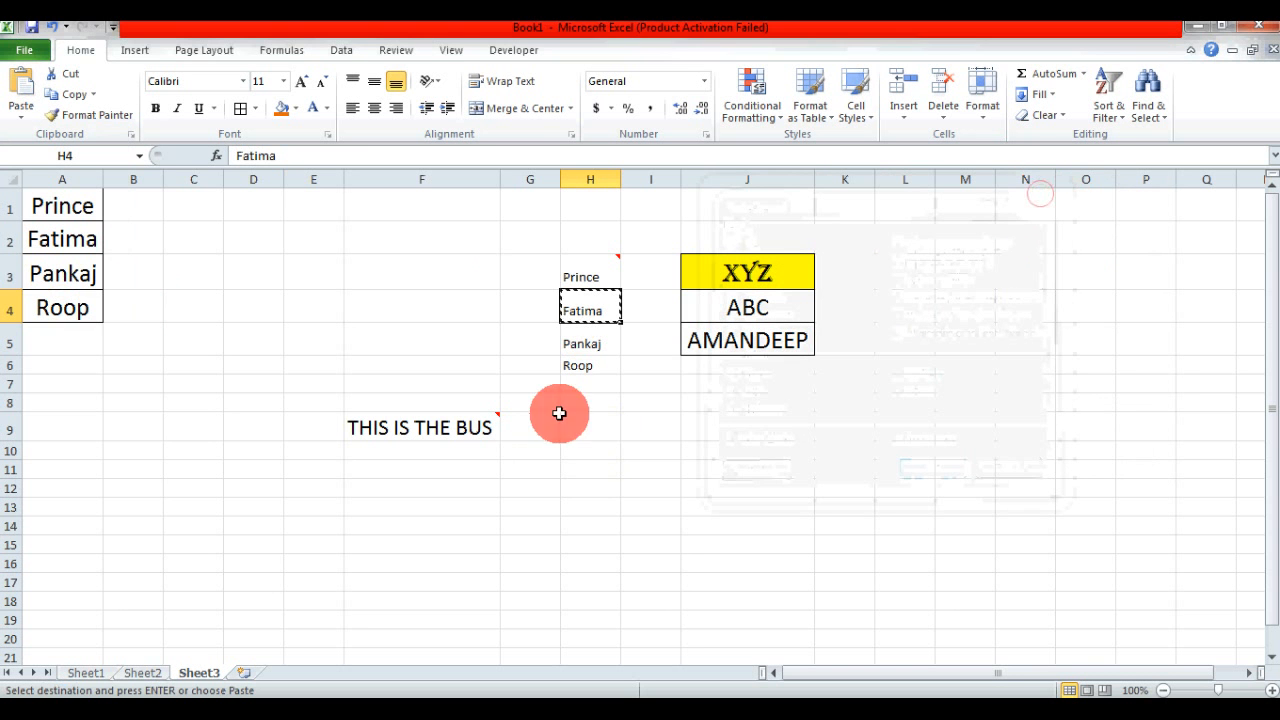
pyautogui.click(393, 347)
# - Switch to Sheet1, clear the pending copy and look over the bordered fee table
pyautogui.click(90, 673)
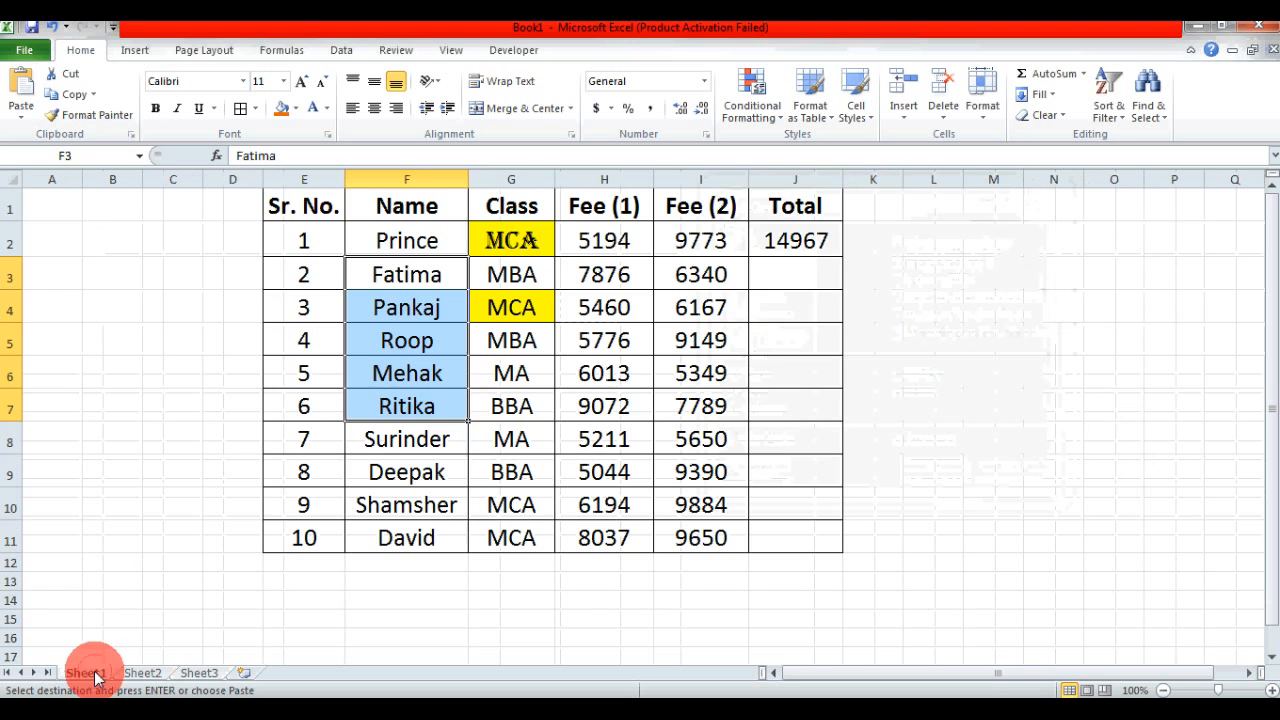
pyautogui.press('Escape')
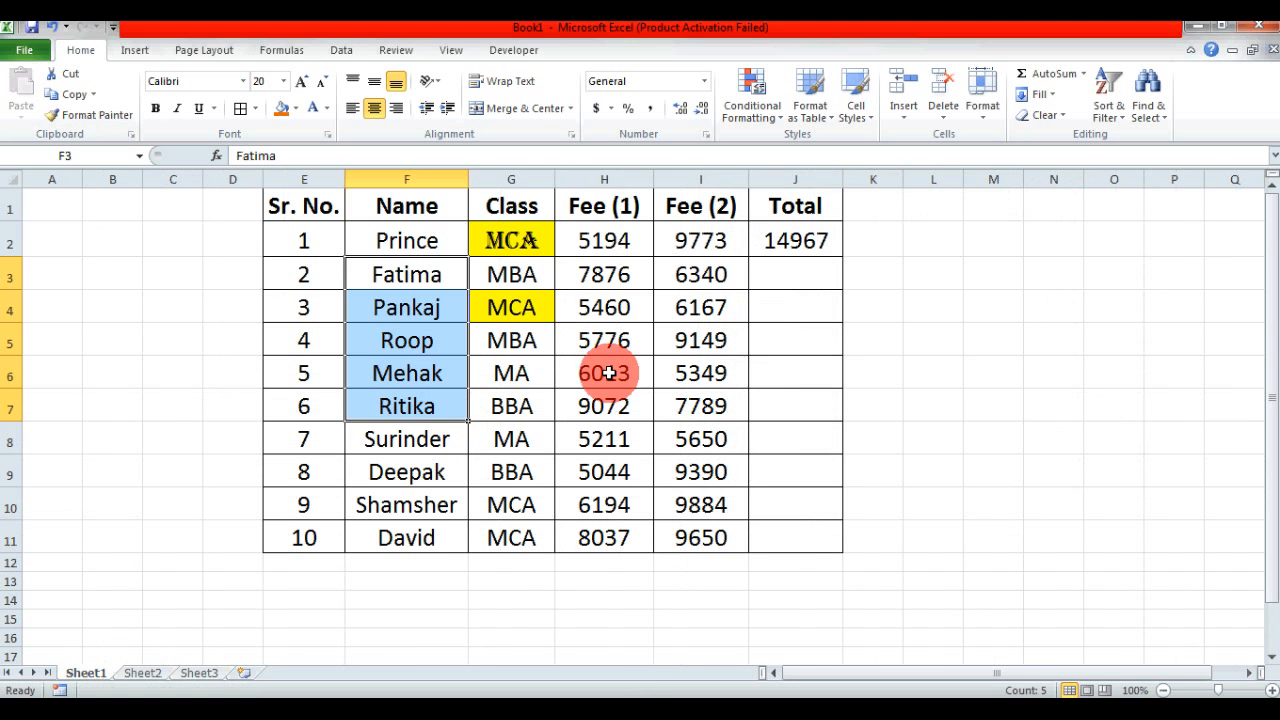
pyautogui.click(764, 358)
pyautogui.moveTo(337, 201); pyautogui.dragTo(766, 531)
pyautogui.click(670, 439)
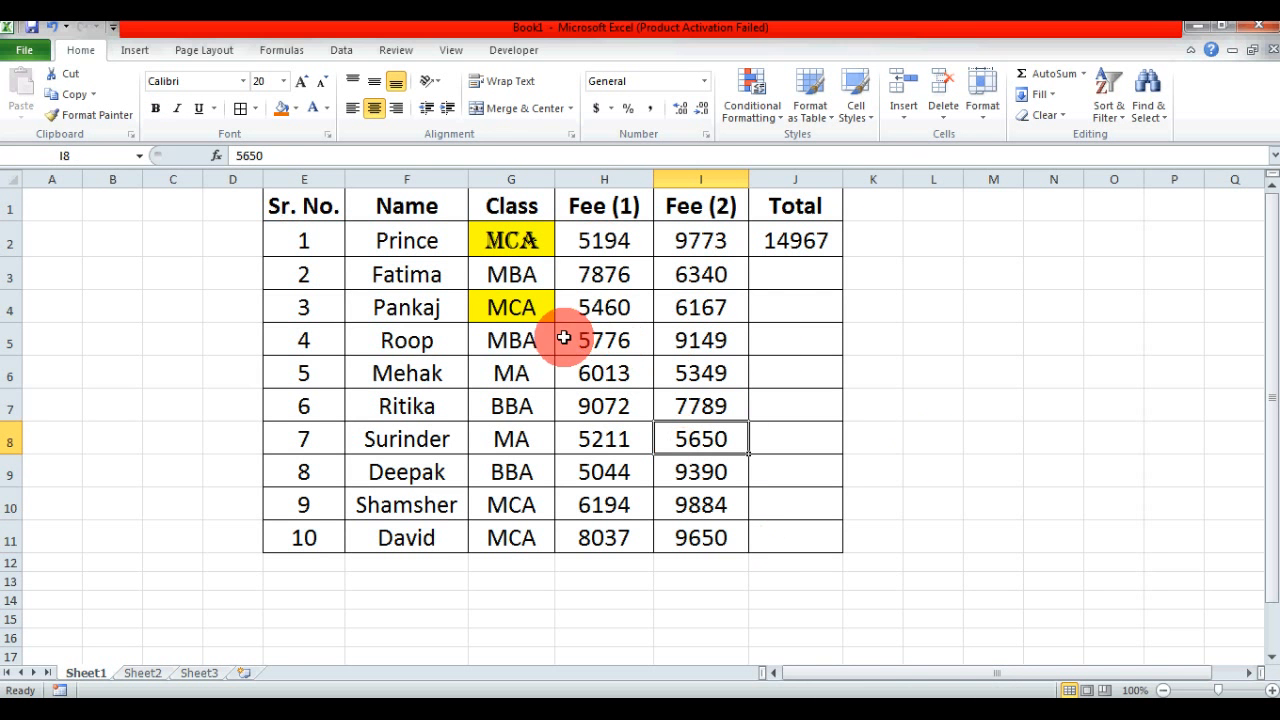
# - Copy the MCA cell G2 on Sheet1 and paste it at J10 on Sheet3 using Paste Special with All except borders
pyautogui.click(513, 240)
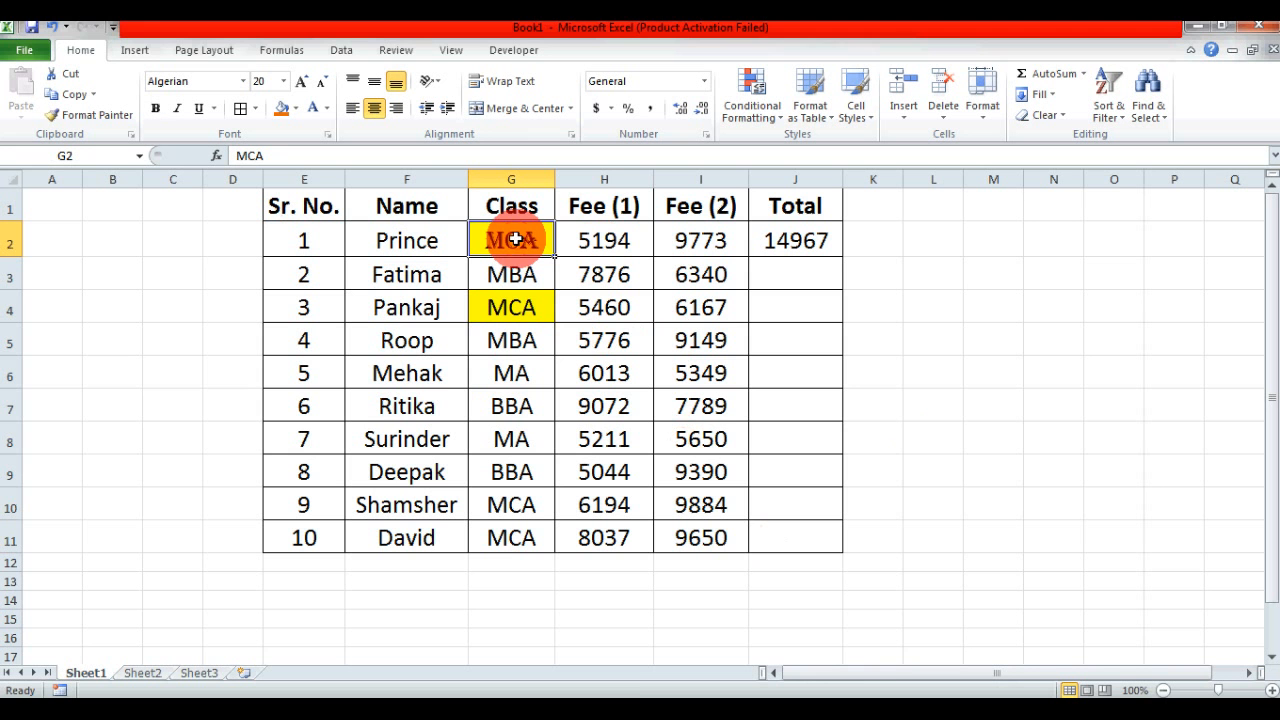
pyautogui.hotkey('ctrl', 'c')
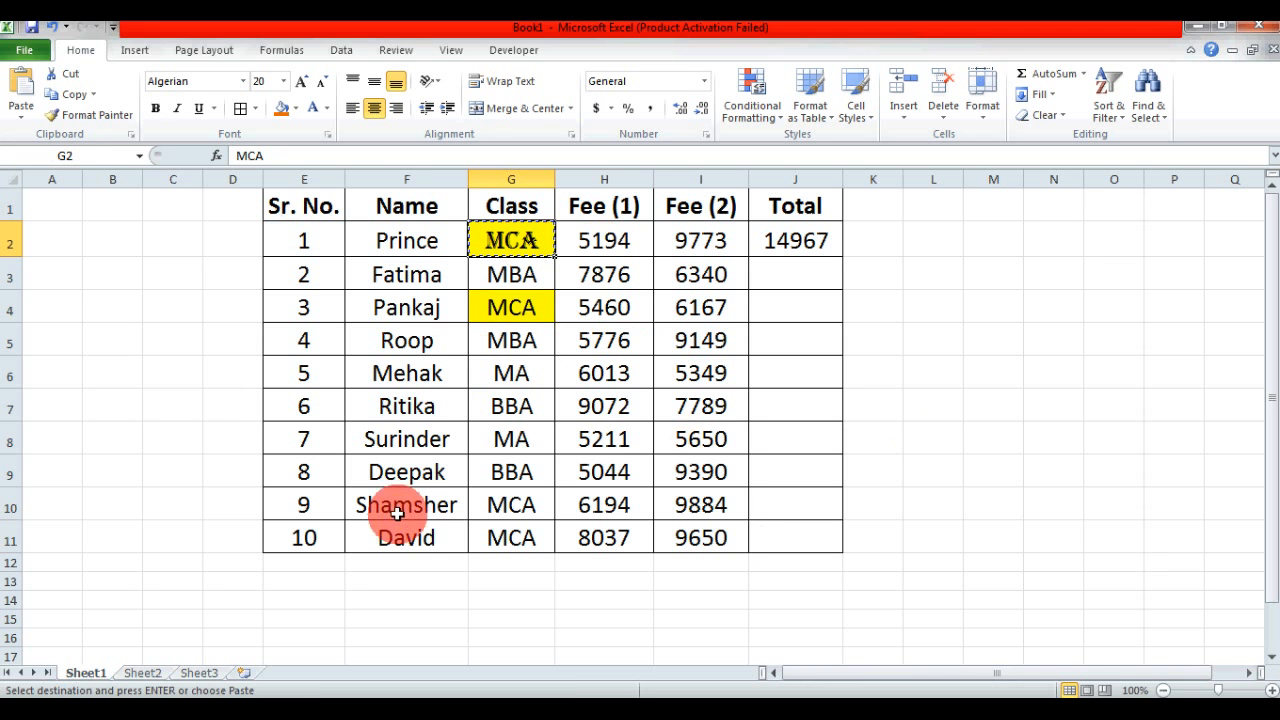
pyautogui.click(143, 674)
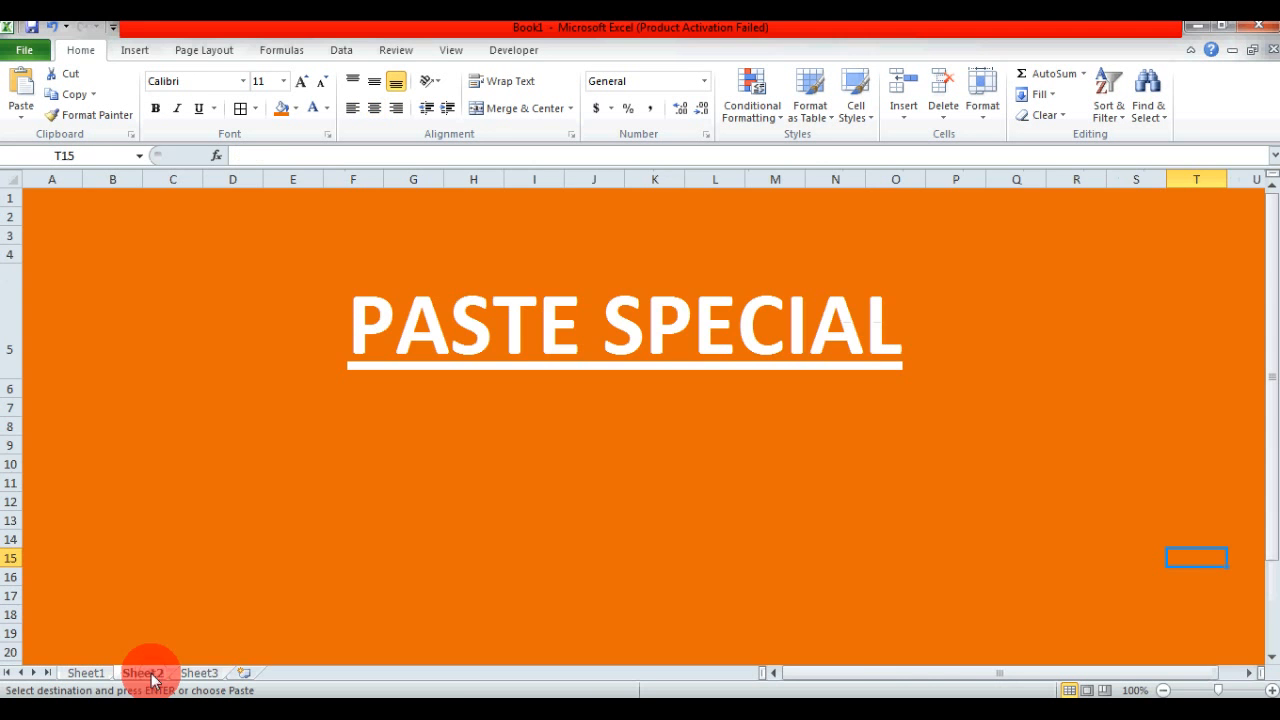
pyautogui.click(204, 676)
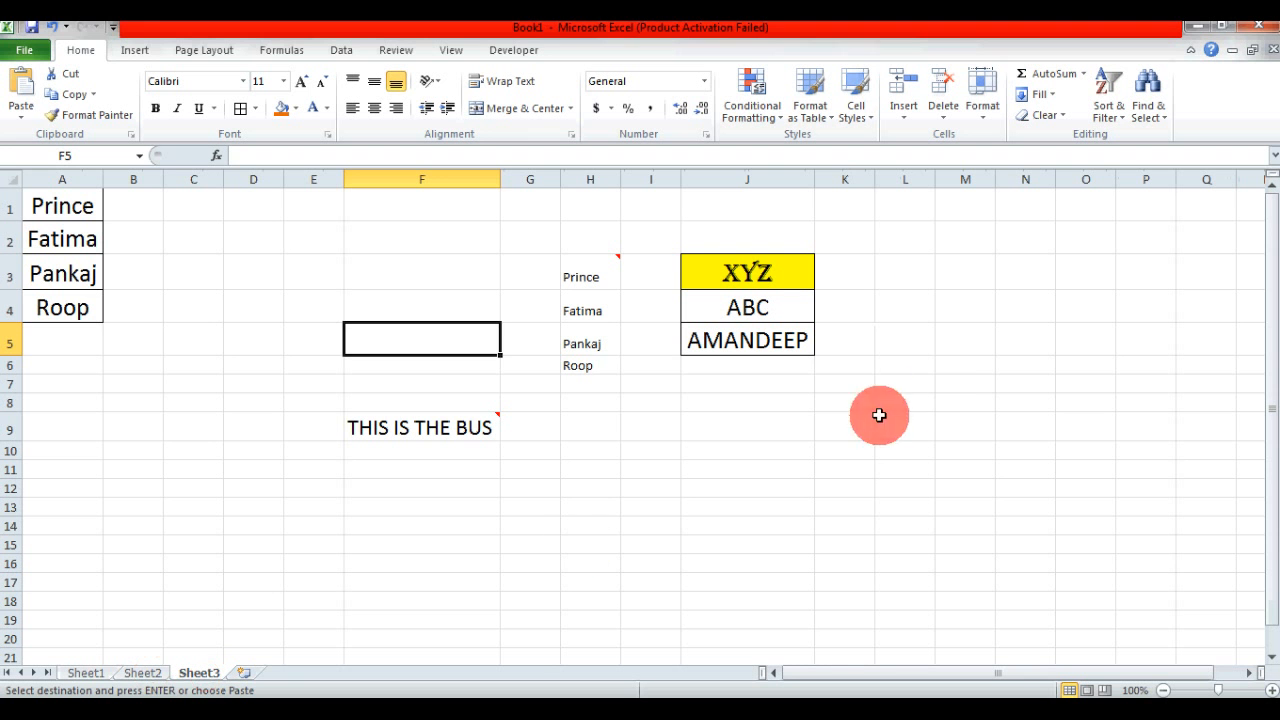
pyautogui.click(708, 451)
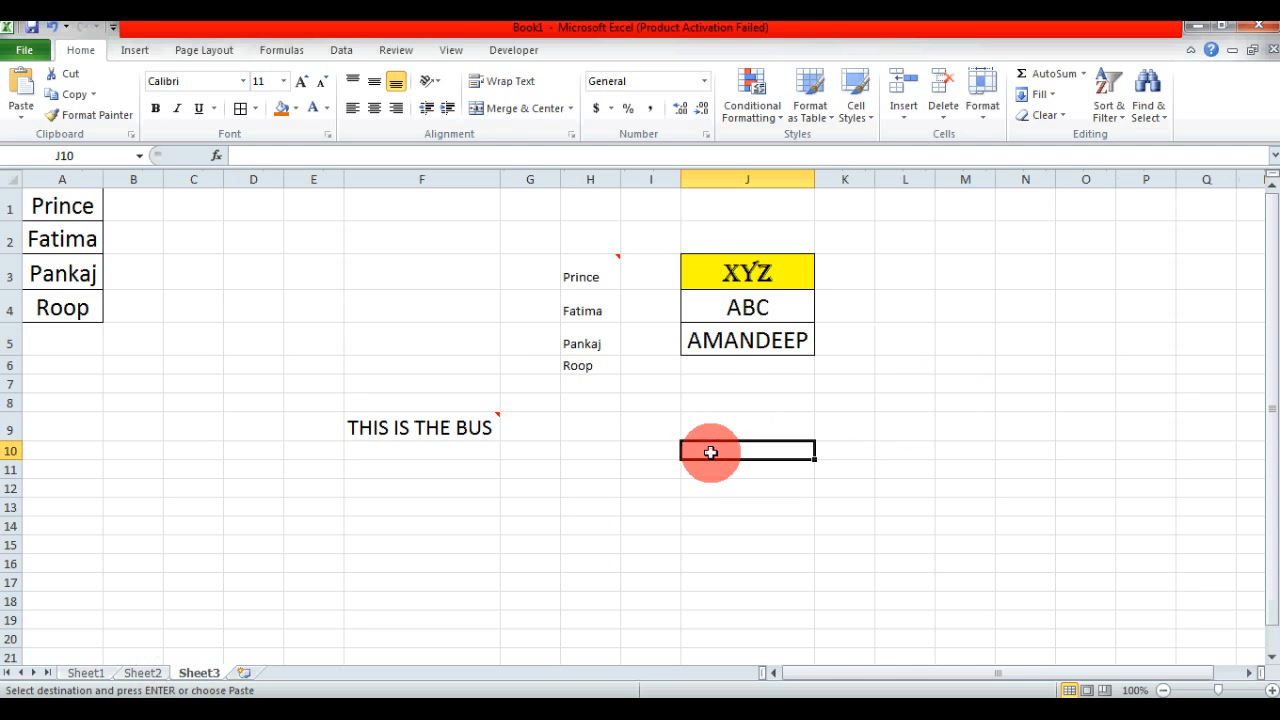
pyautogui.click(14, 117)
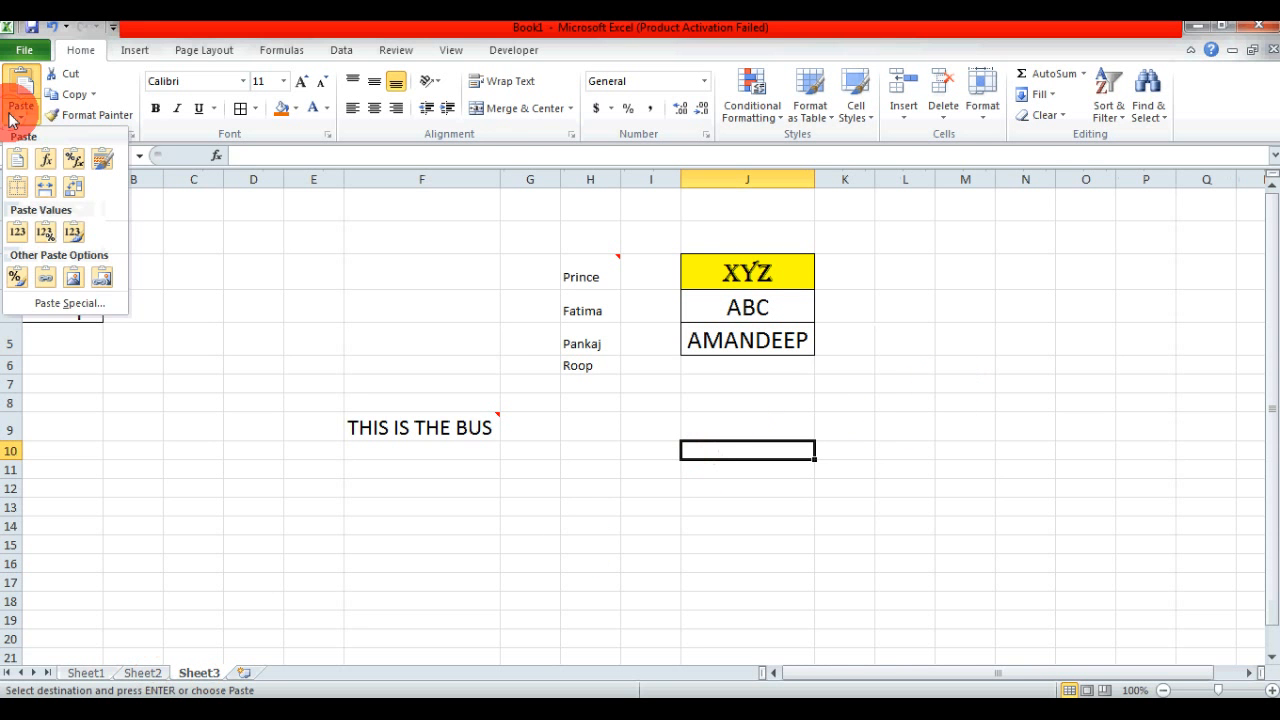
pyautogui.click(72, 300)
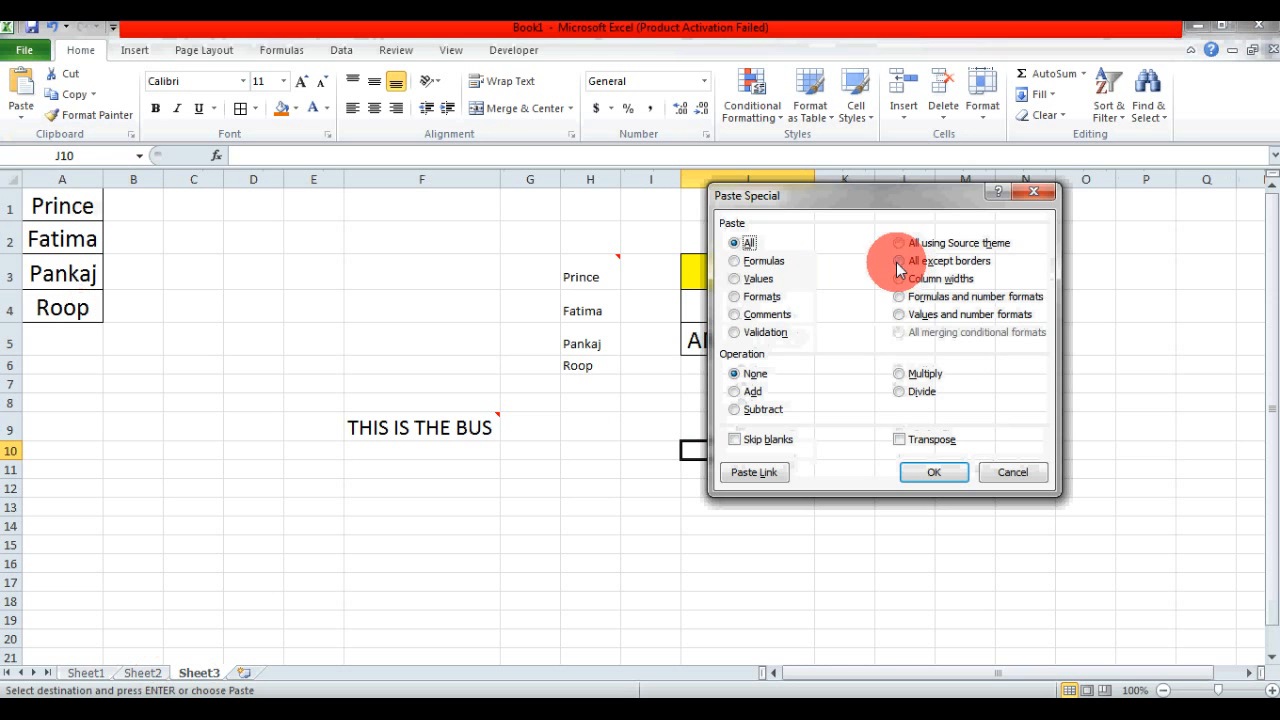
pyautogui.moveTo(909, 196); pyautogui.dragTo(1031, 168)
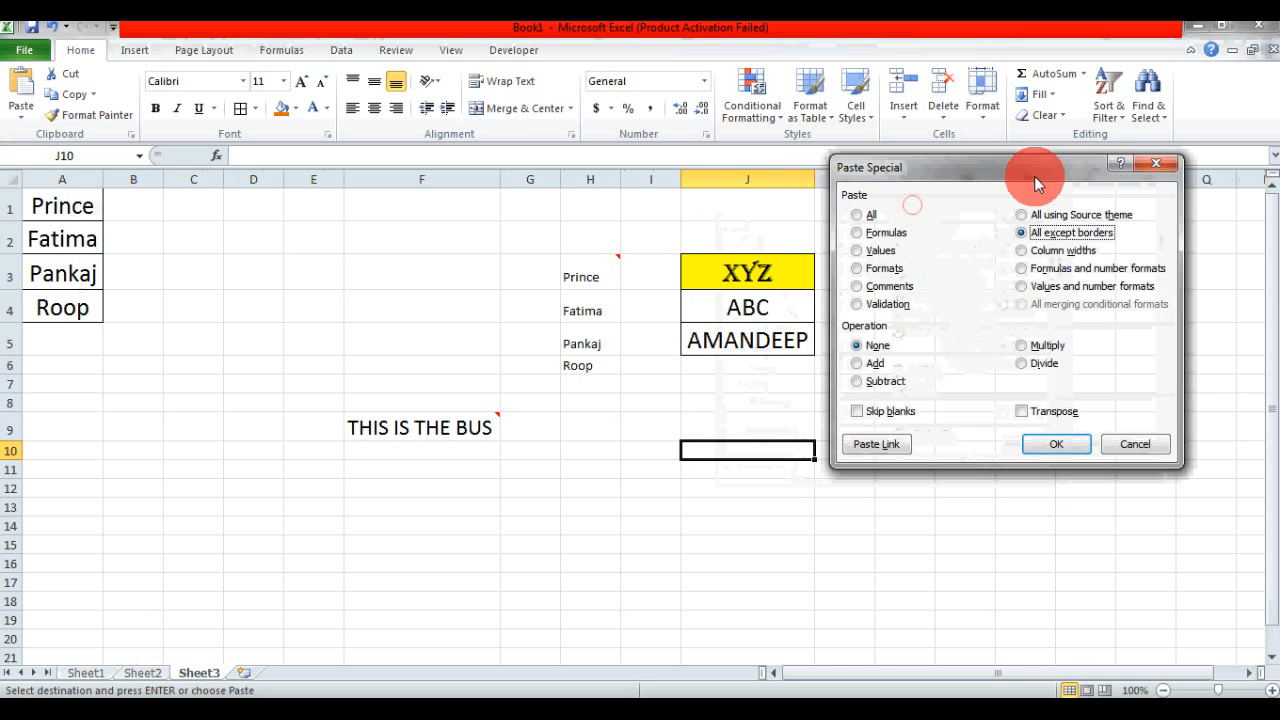
pyautogui.click(1058, 446)
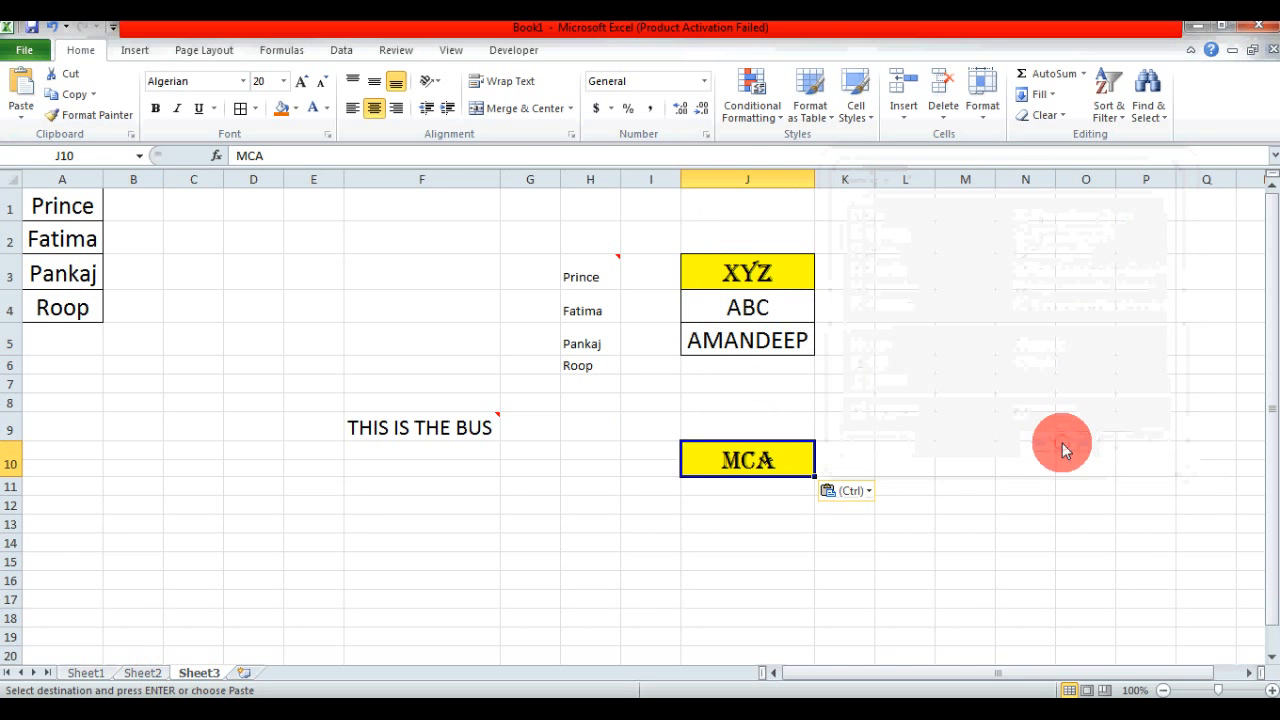
# - Compare the borders of G2 on Sheet1 with the pasted J10 on Sheet3, clearing the copy selection
pyautogui.click(85, 672)
pyautogui.click(650, 371)
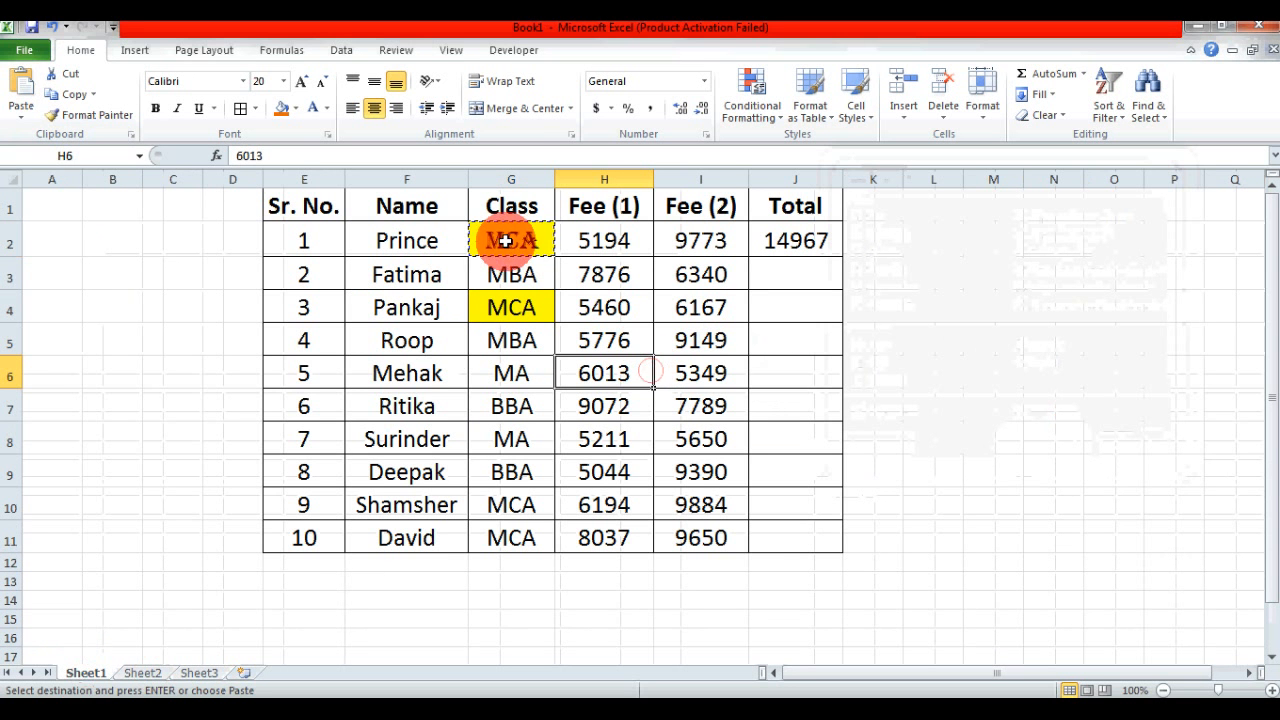
pyautogui.press('Escape')
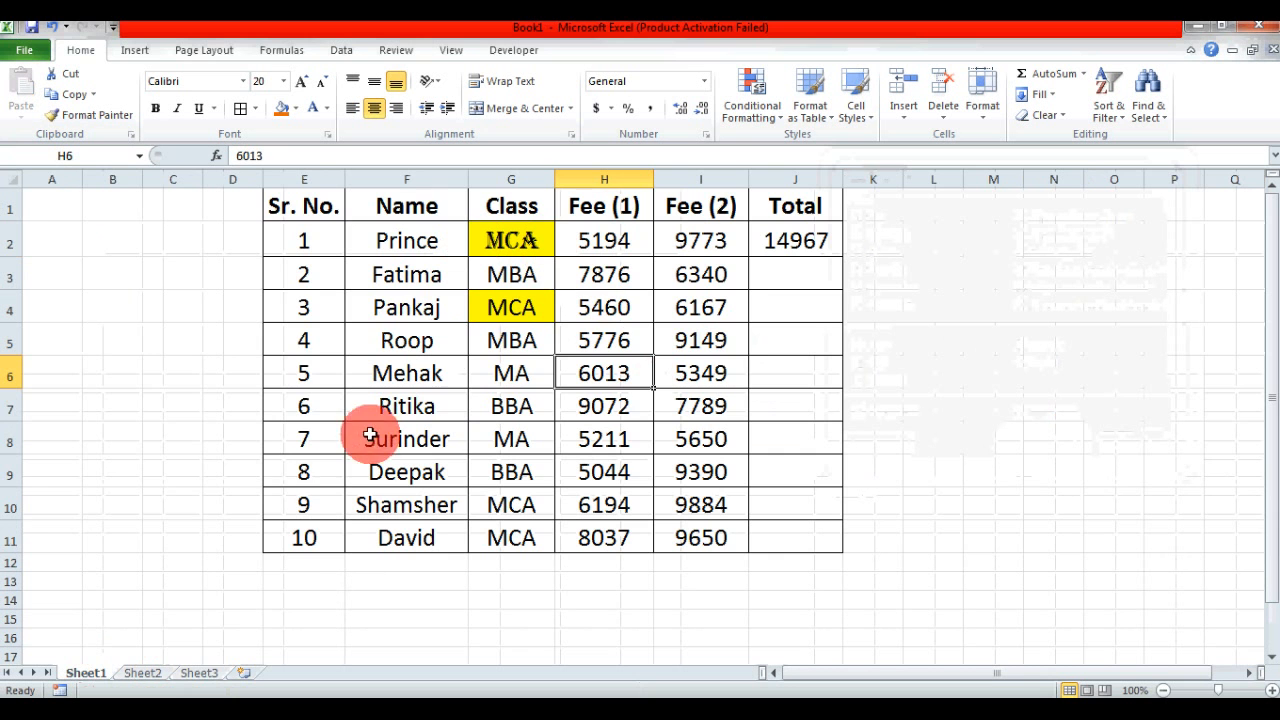
pyautogui.click(199, 672)
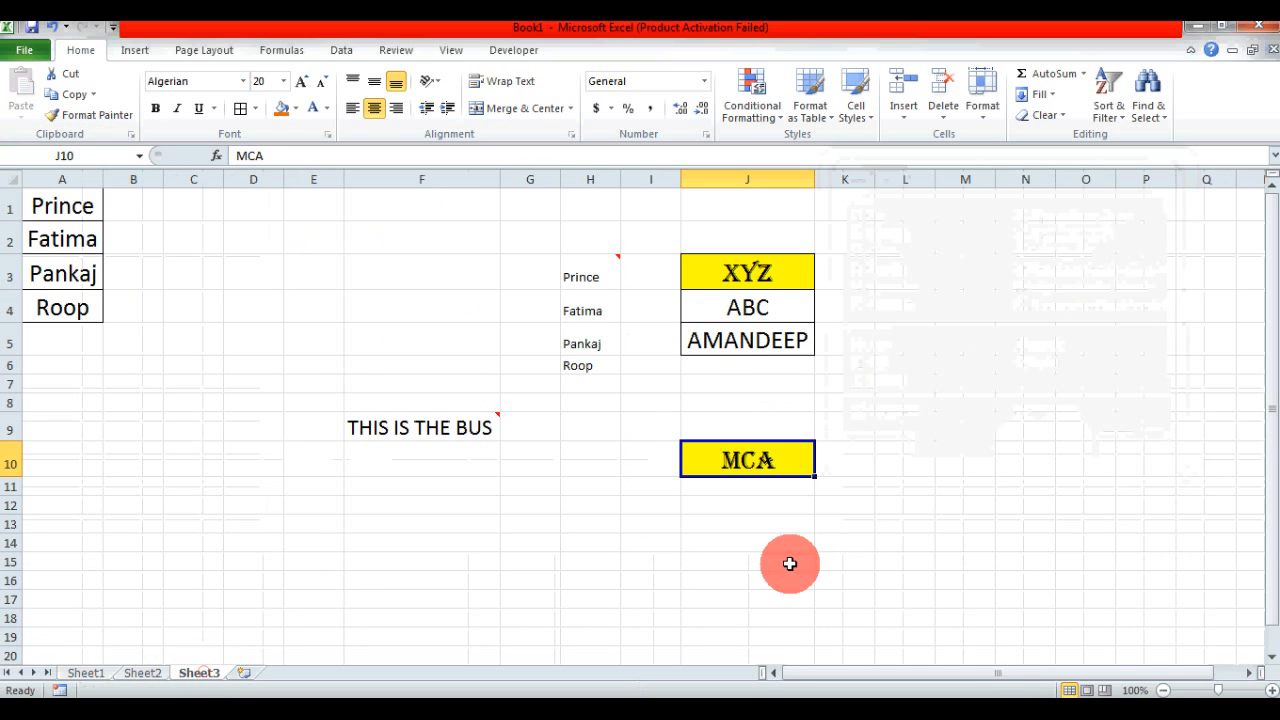
pyautogui.click(960, 512)
pyautogui.click(1108, 540)
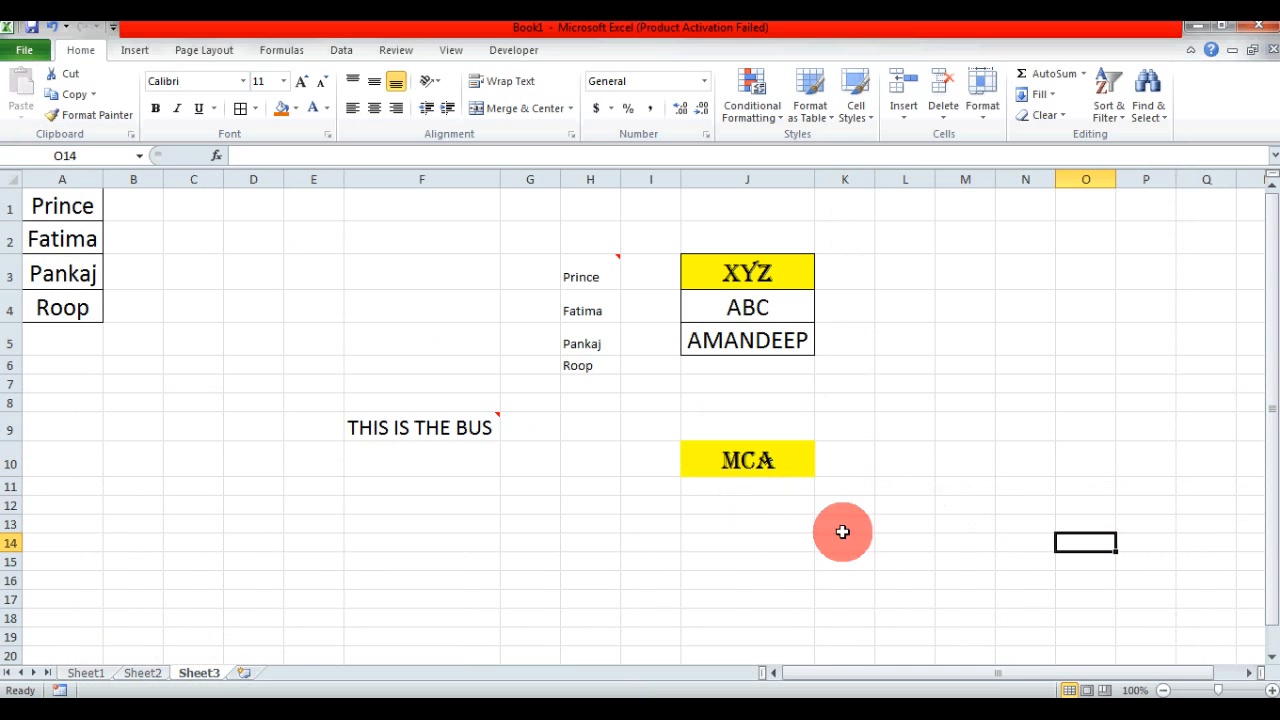
# - Examine the MCA cell J10 on Sheet3 and its source G2 on Sheet1 in close-up, restoring both sheets to 100% zoom
pyautogui.click(1271, 690)
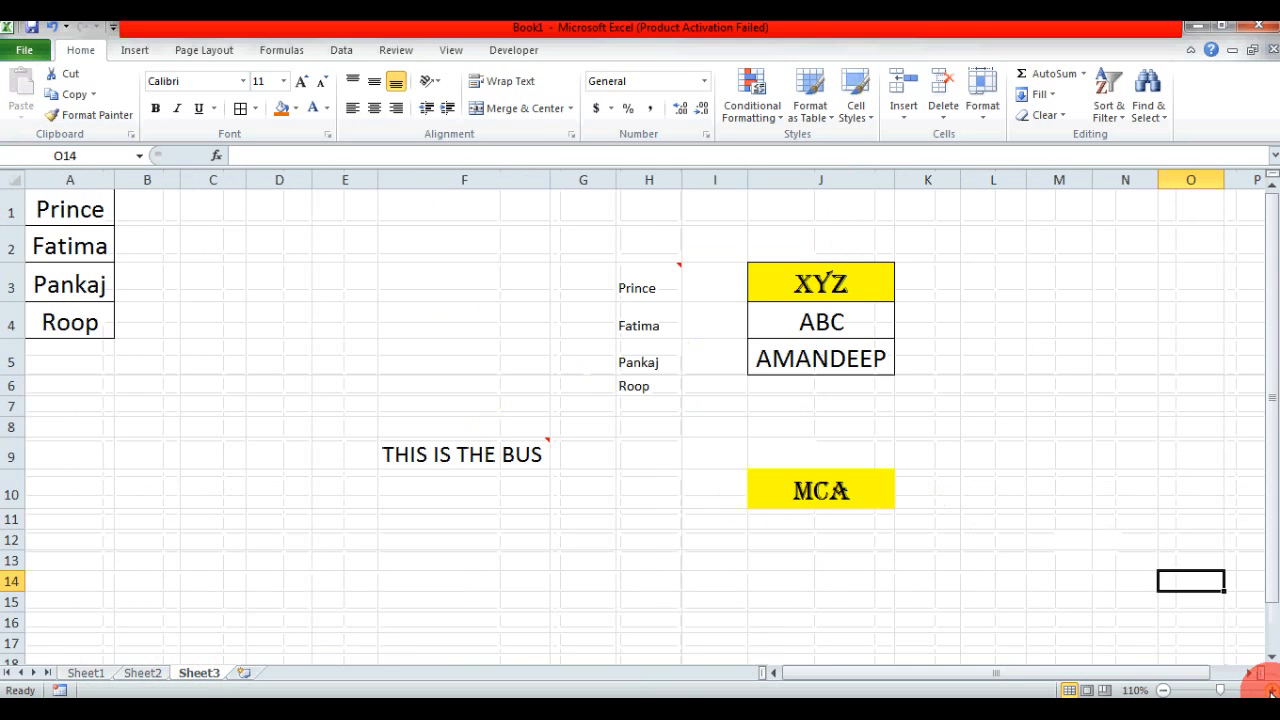
pyautogui.click(1271, 690)
pyautogui.click(1271, 690)
pyautogui.click(1271, 690)
pyautogui.click(1271, 690)
pyautogui.click(1271, 690)
pyautogui.click(1271, 690)
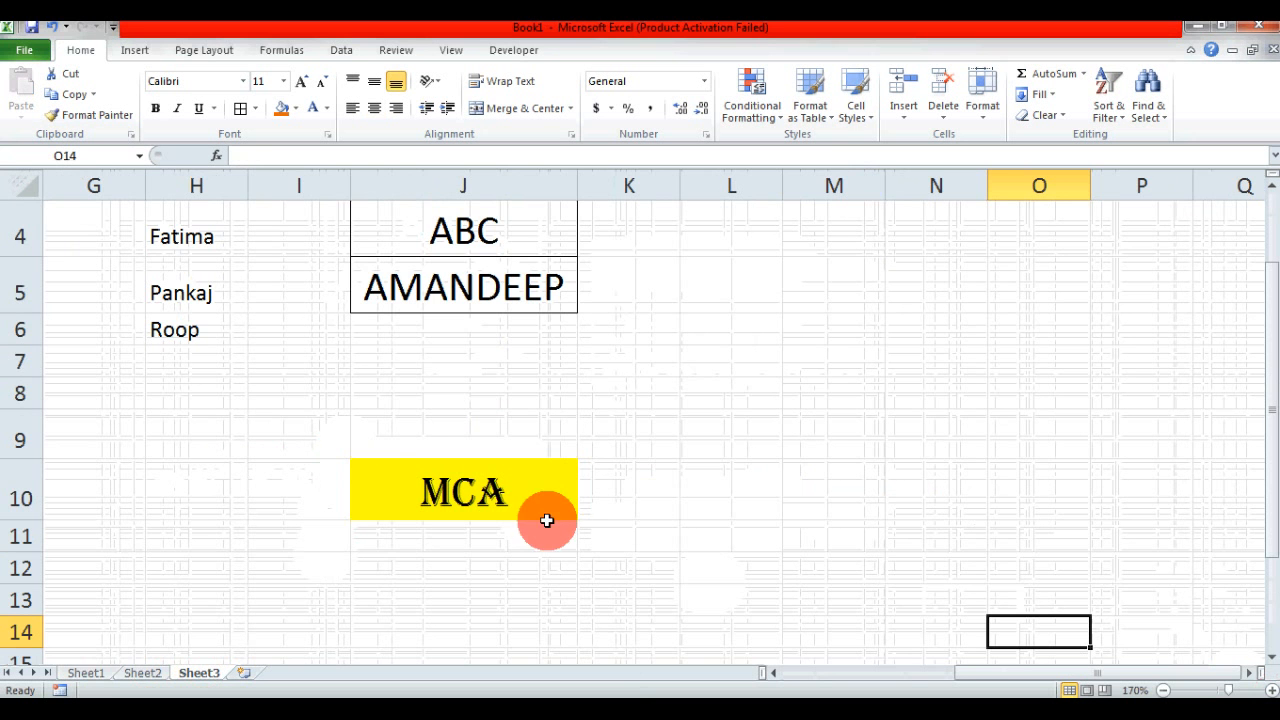
pyautogui.click(88, 673)
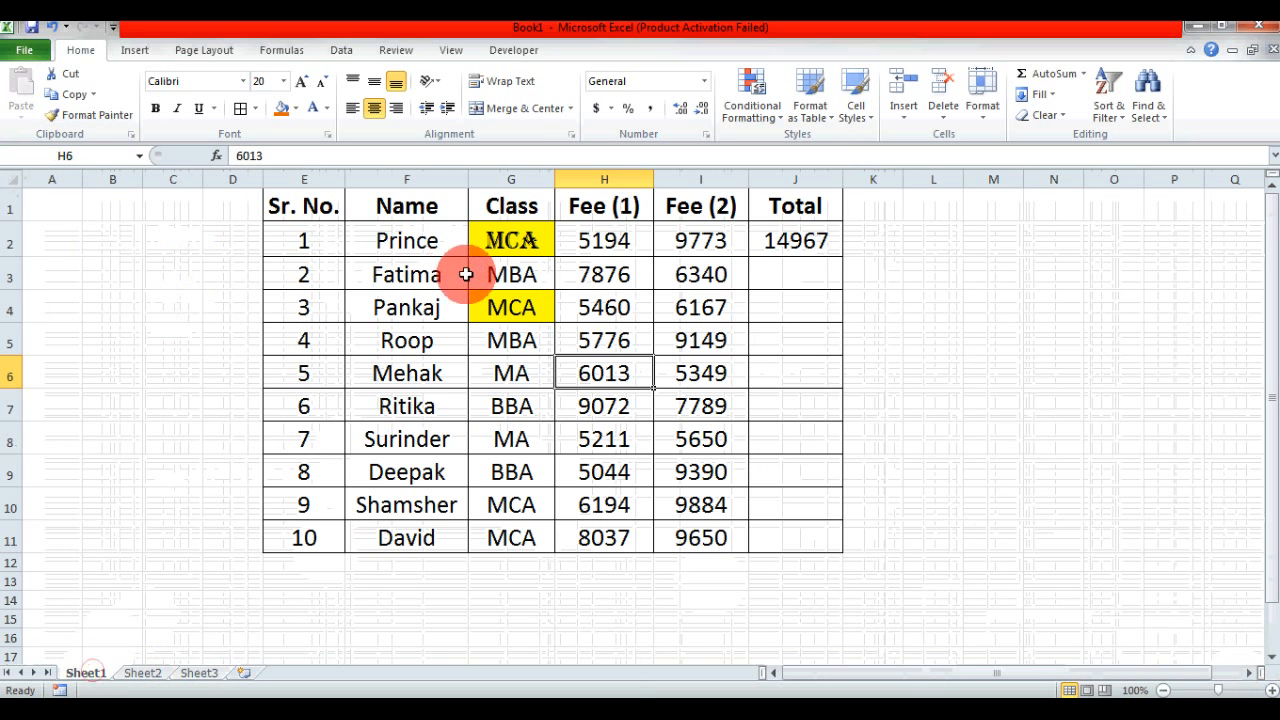
pyautogui.click(503, 243)
pyautogui.click(1272, 691)
pyautogui.click(1272, 691)
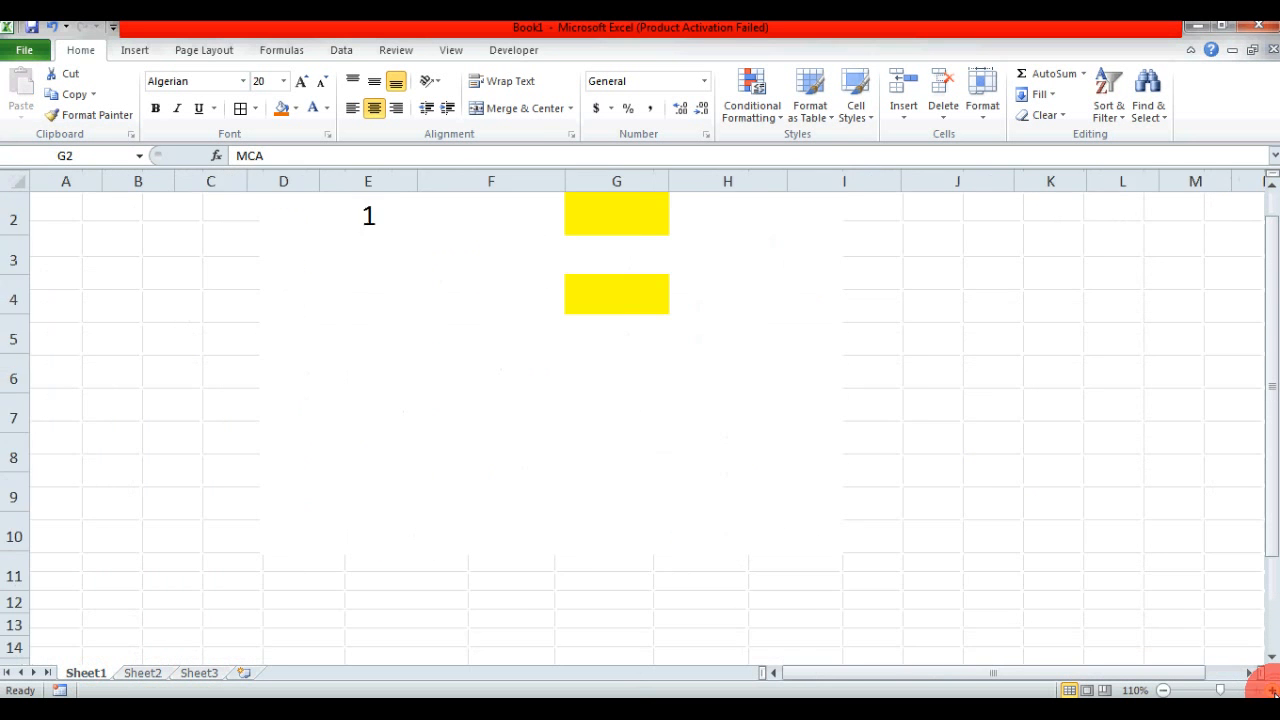
pyautogui.click(1272, 691)
pyautogui.click(1272, 691)
pyautogui.click(1272, 691)
pyautogui.click(1272, 691)
pyautogui.click(1106, 405)
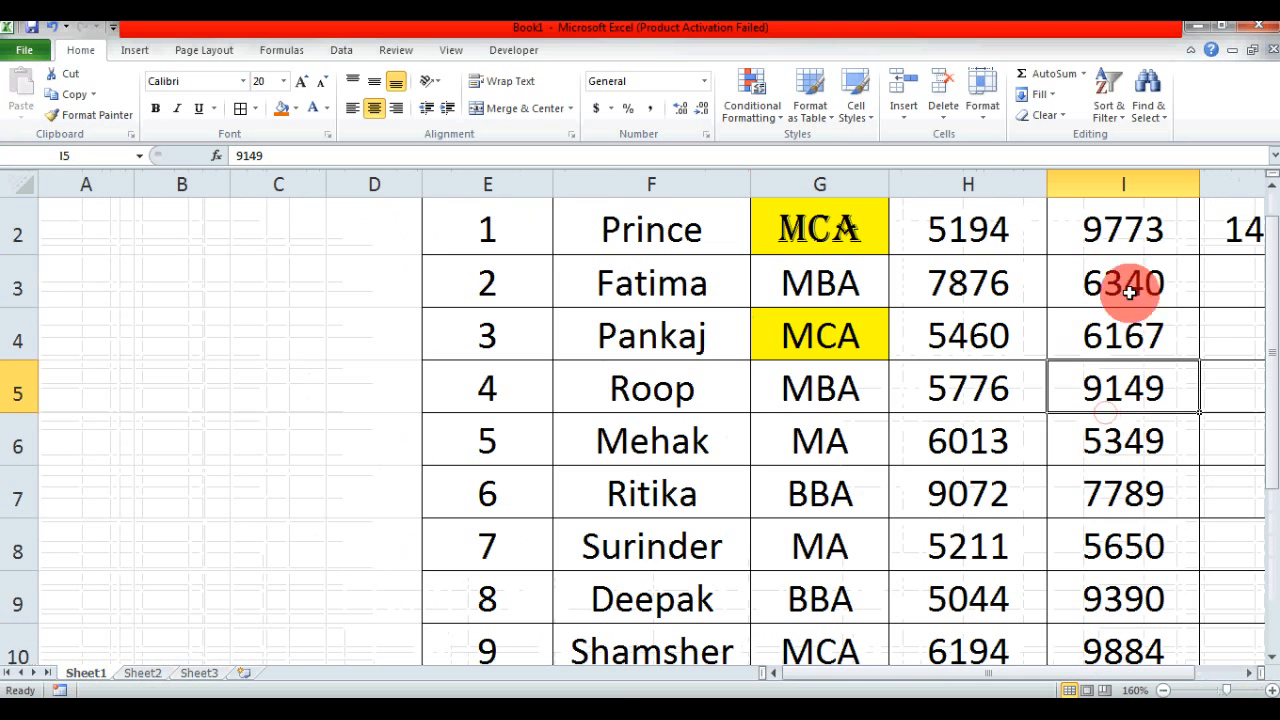
pyautogui.click(1271, 184)
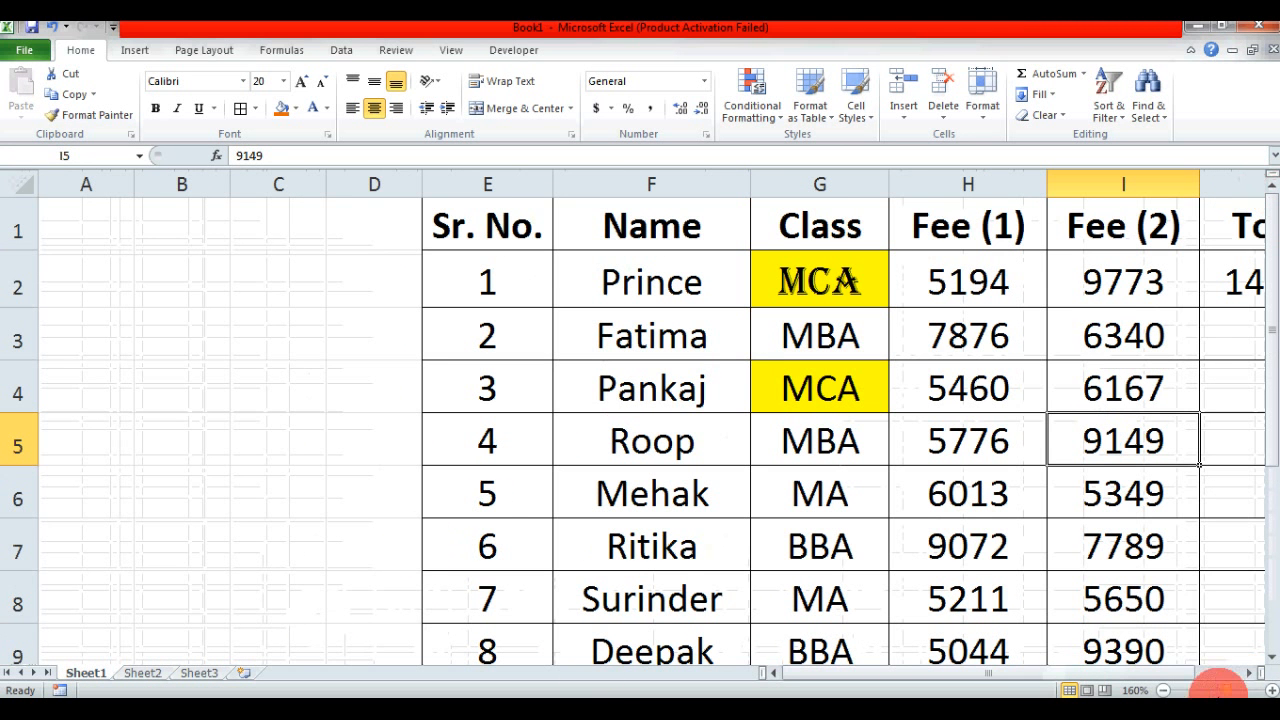
pyautogui.click(1163, 690)
pyautogui.click(1163, 690)
pyautogui.click(1163, 690)
pyautogui.click(1163, 690)
pyautogui.click(1163, 690)
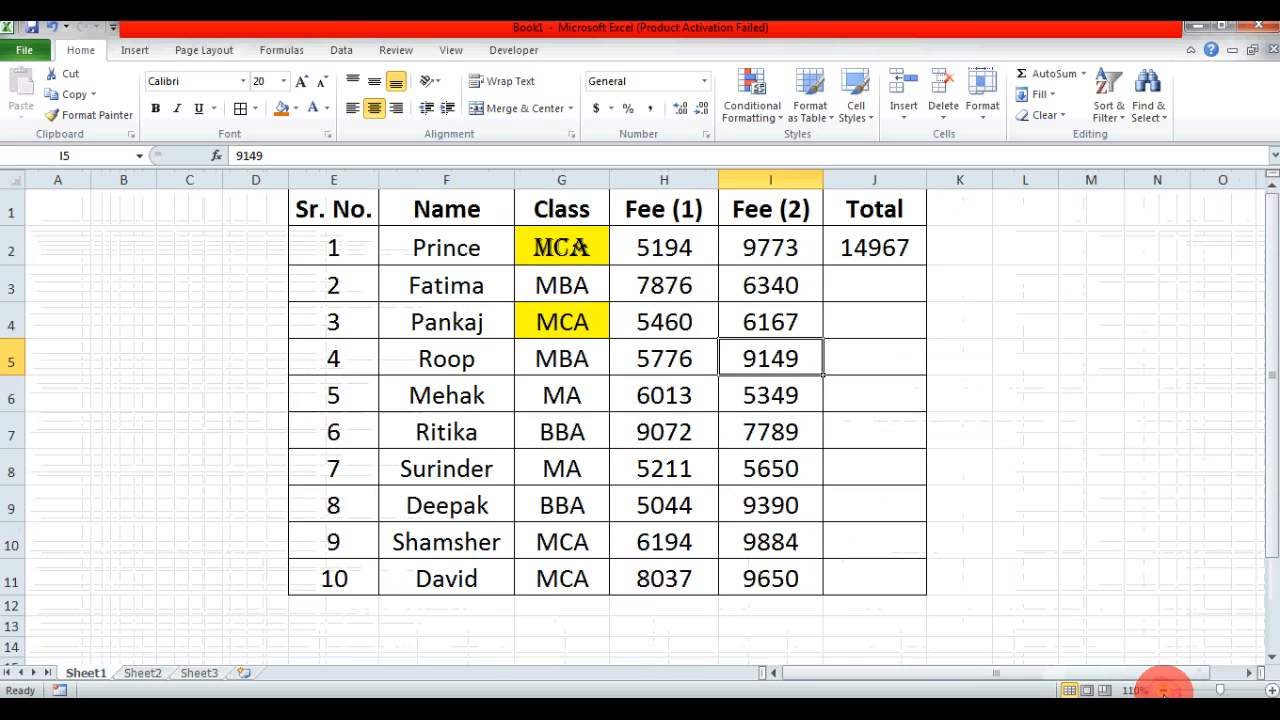
pyautogui.click(1163, 690)
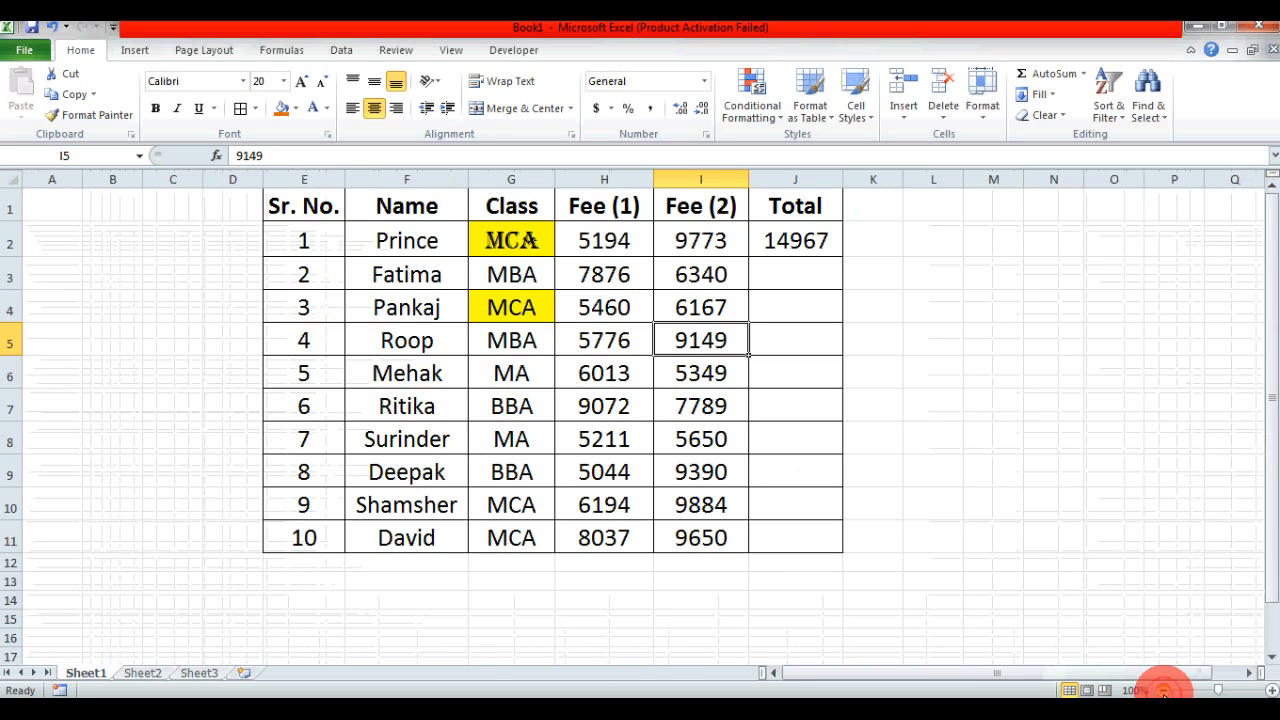
pyautogui.click(203, 672)
pyautogui.click(1163, 690)
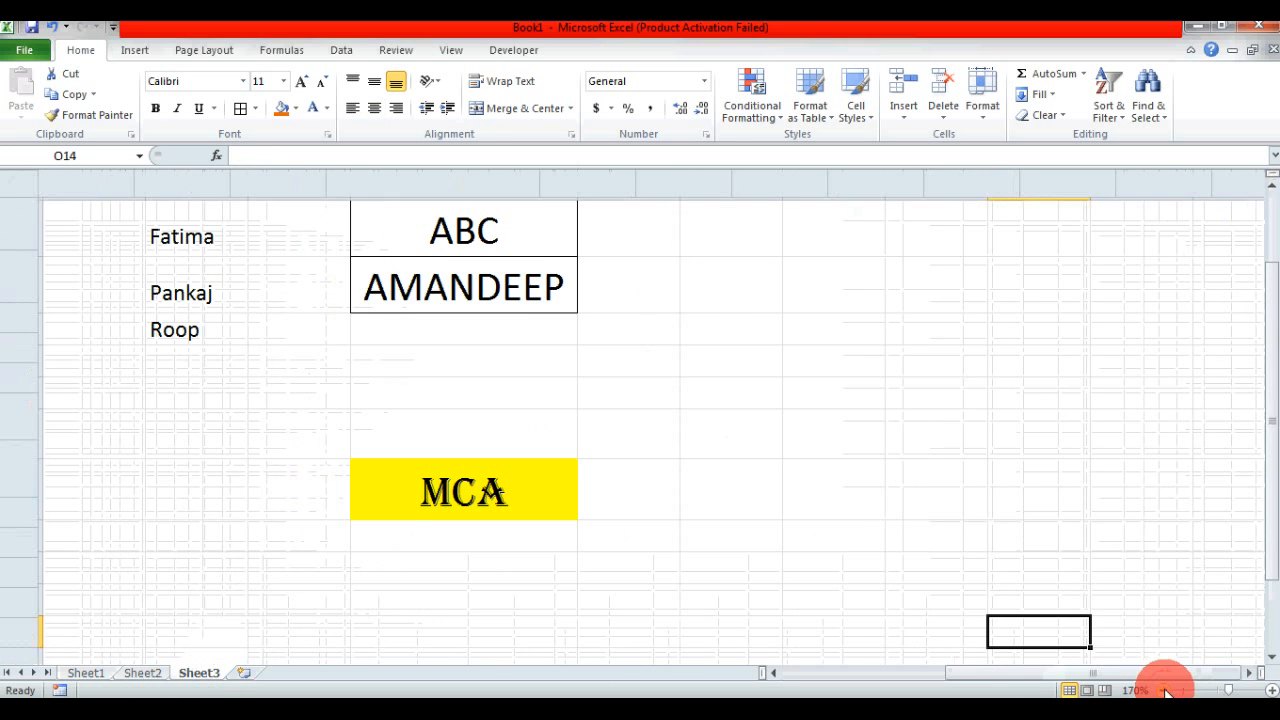
pyautogui.click(1163, 690)
pyautogui.click(1163, 690)
pyautogui.click(1163, 690)
pyautogui.click(1163, 690)
pyautogui.click(1163, 690)
pyautogui.click(1163, 690)
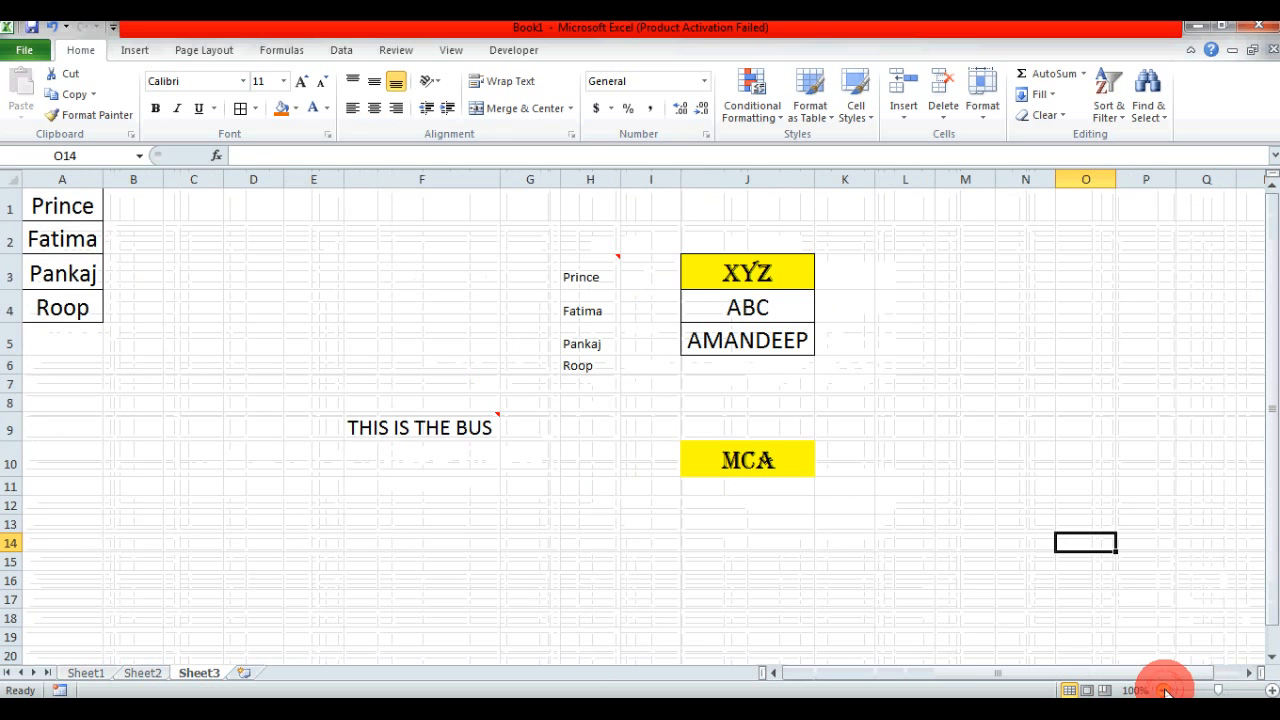
pyautogui.click(82, 673)
pyautogui.moveTo(437, 337); pyautogui.dragTo(429, 409)
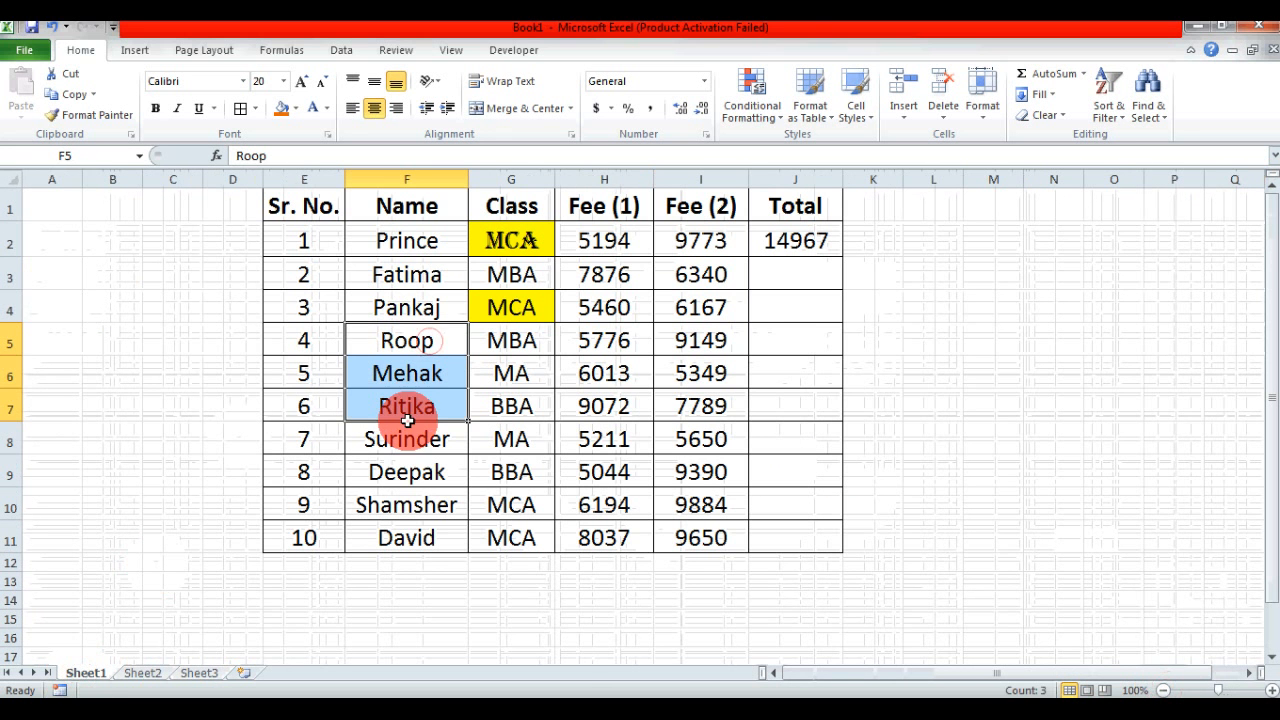
pyautogui.click(71, 93)
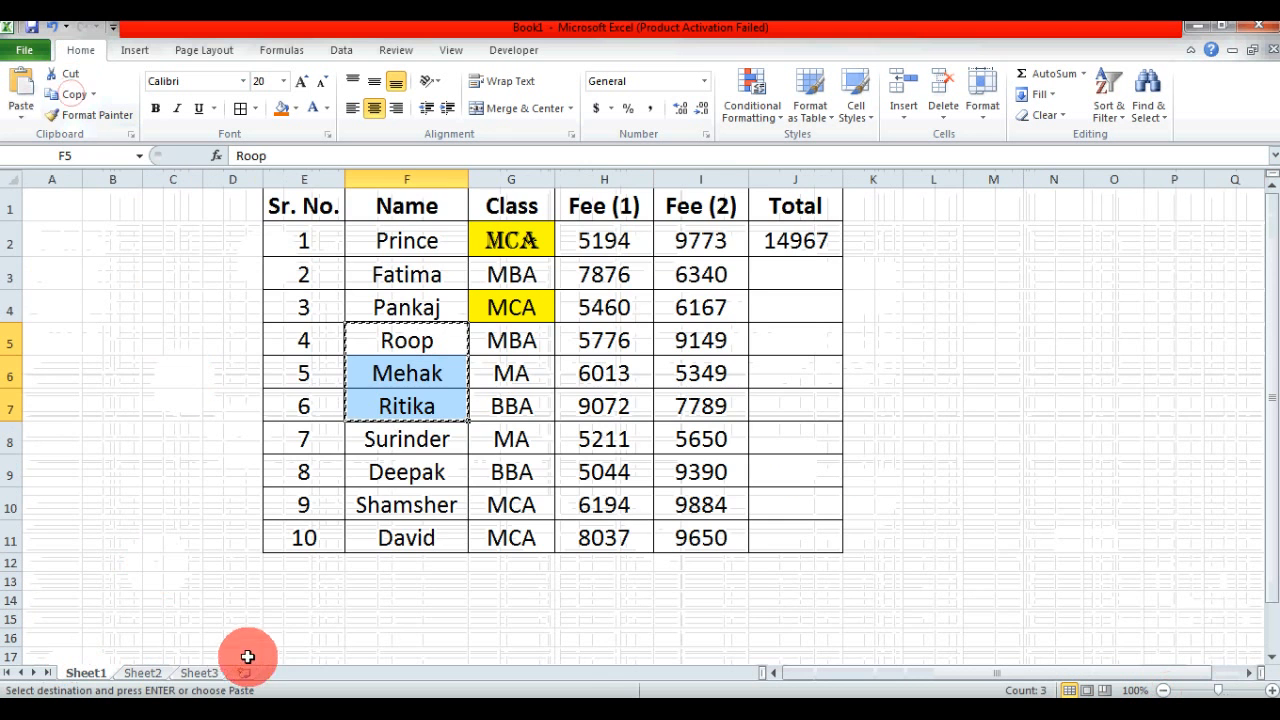
pyautogui.click(206, 673)
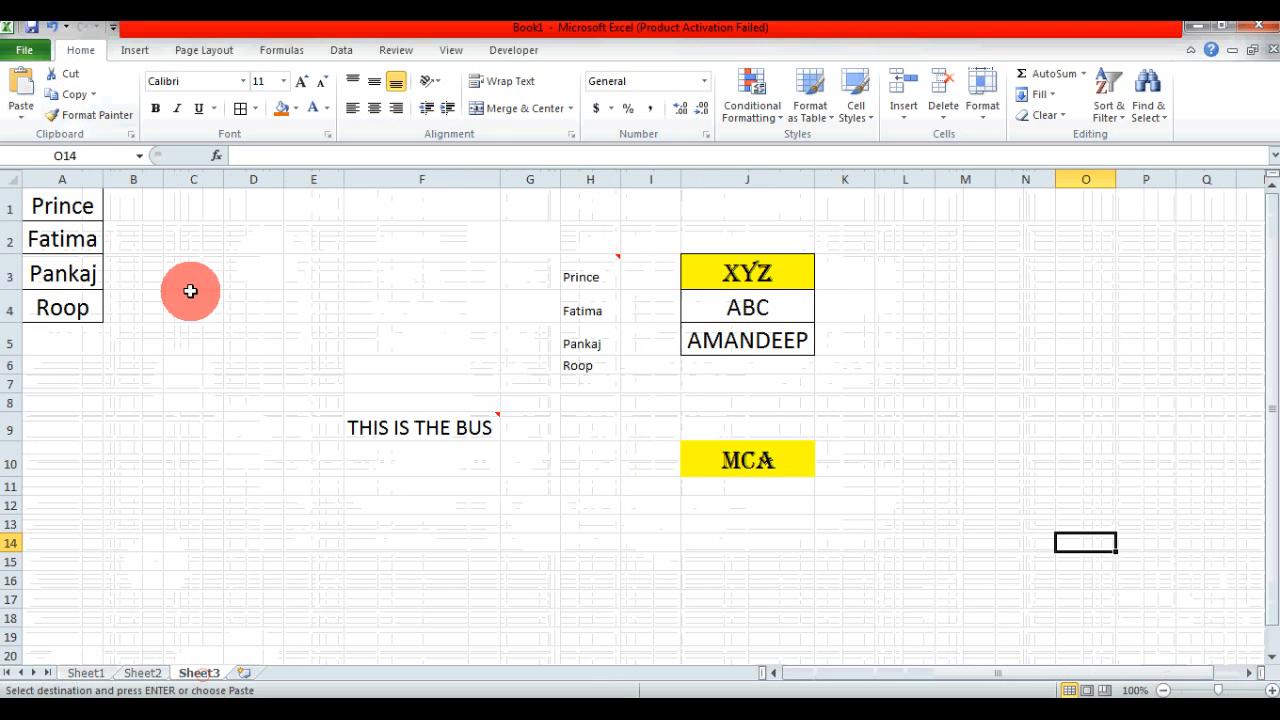
pyautogui.click(21, 118)
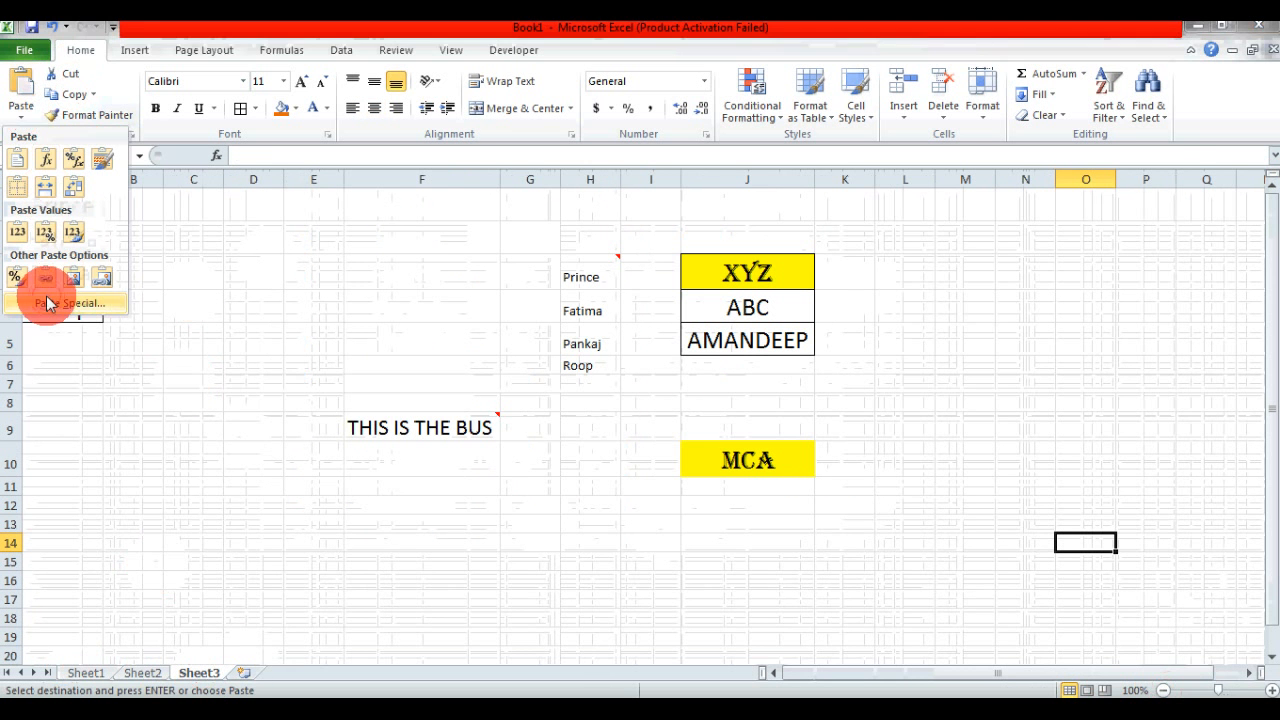
pyautogui.click(47, 303)
pyautogui.click(1025, 252)
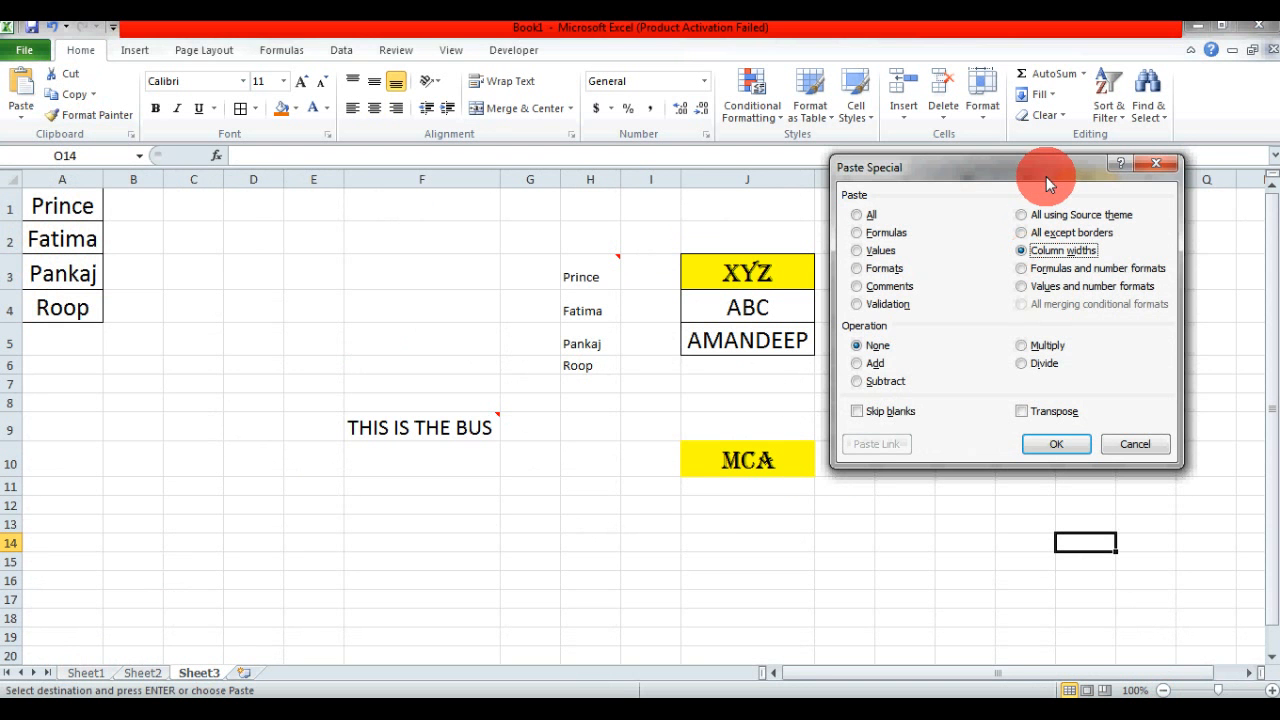
pyautogui.click(1168, 163)
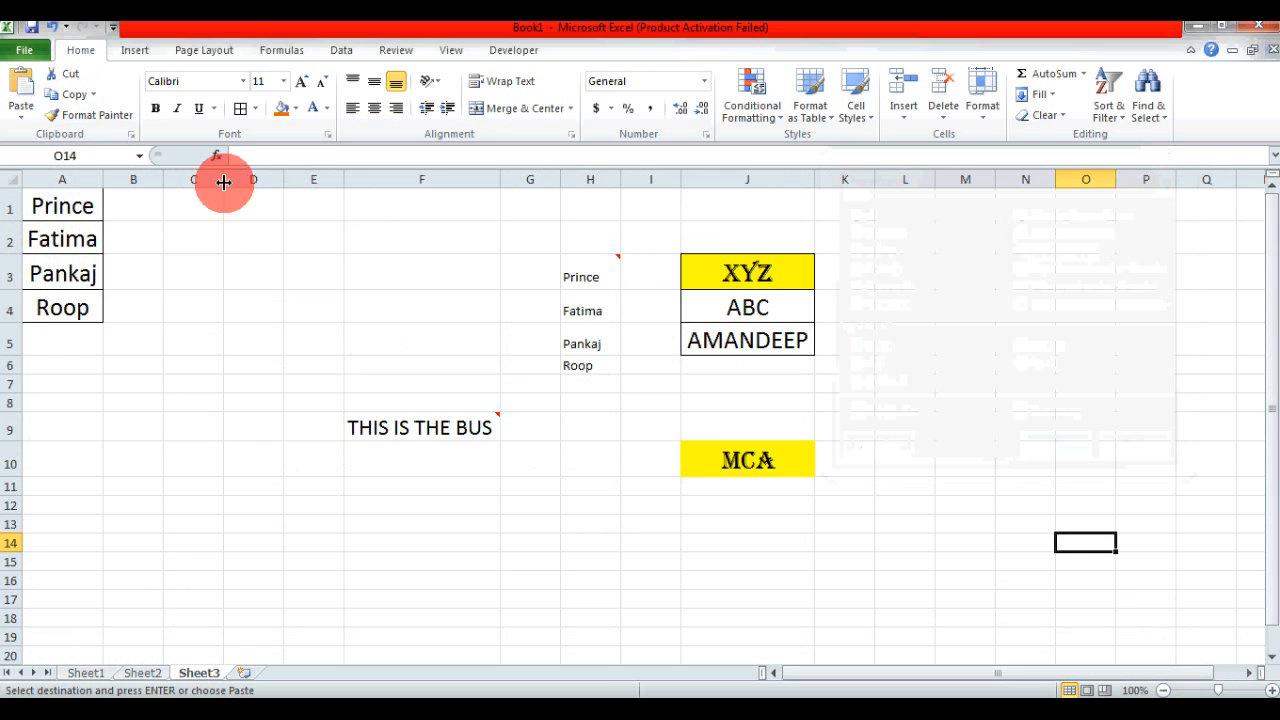
# - Check the current widths of columns C and A on Sheet3
pyautogui.moveTo(224, 182); pyautogui.dragTo(224, 182)
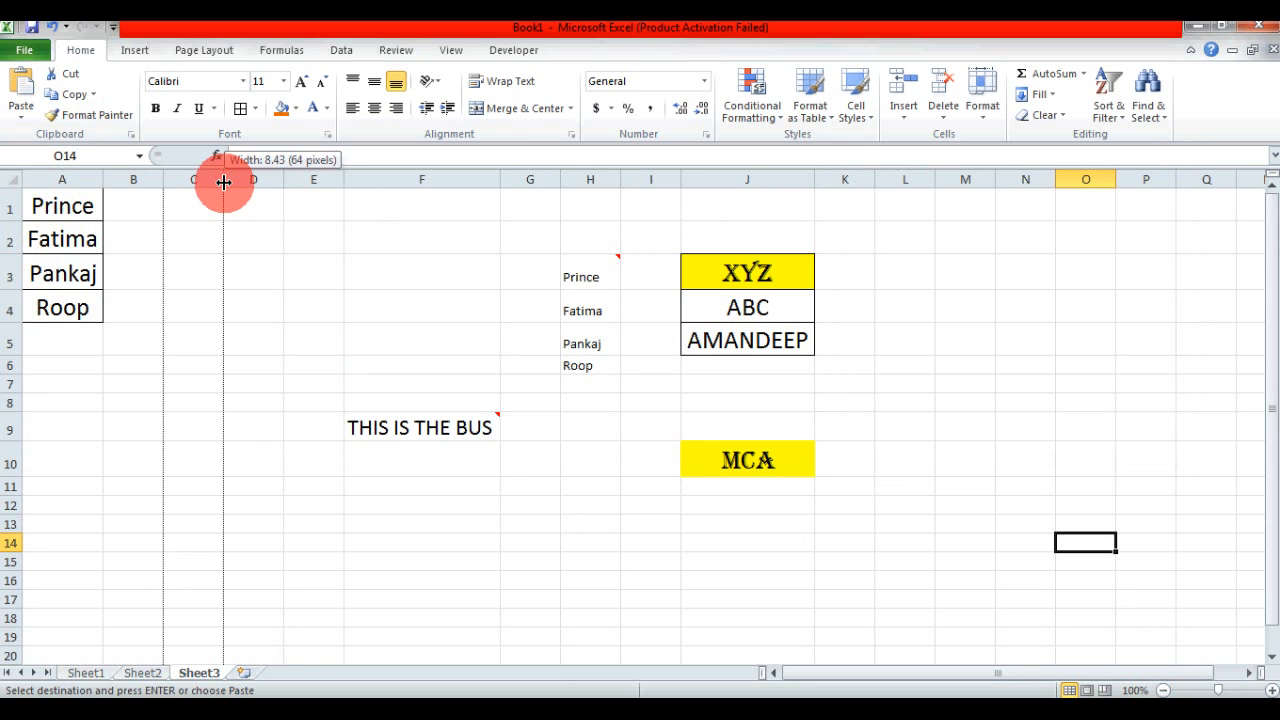
pyautogui.moveTo(224, 182); pyautogui.dragTo(224, 182)
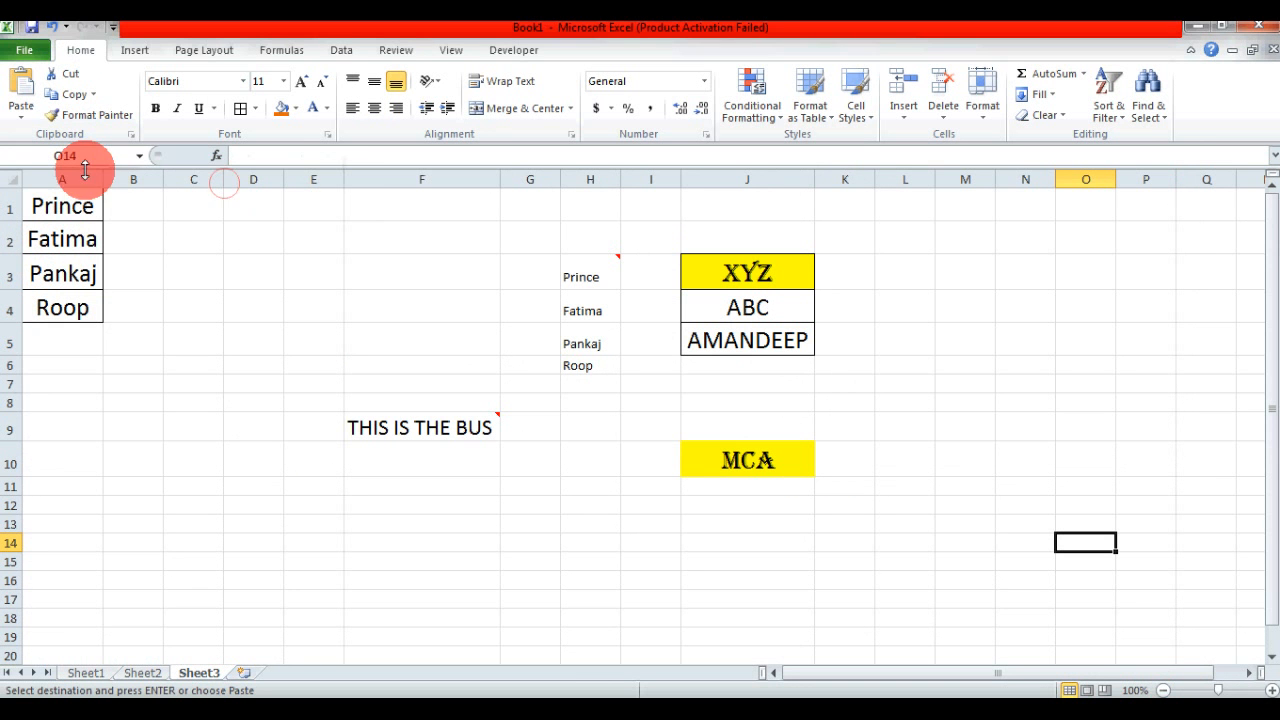
pyautogui.moveTo(102, 183); pyautogui.dragTo(102, 183)
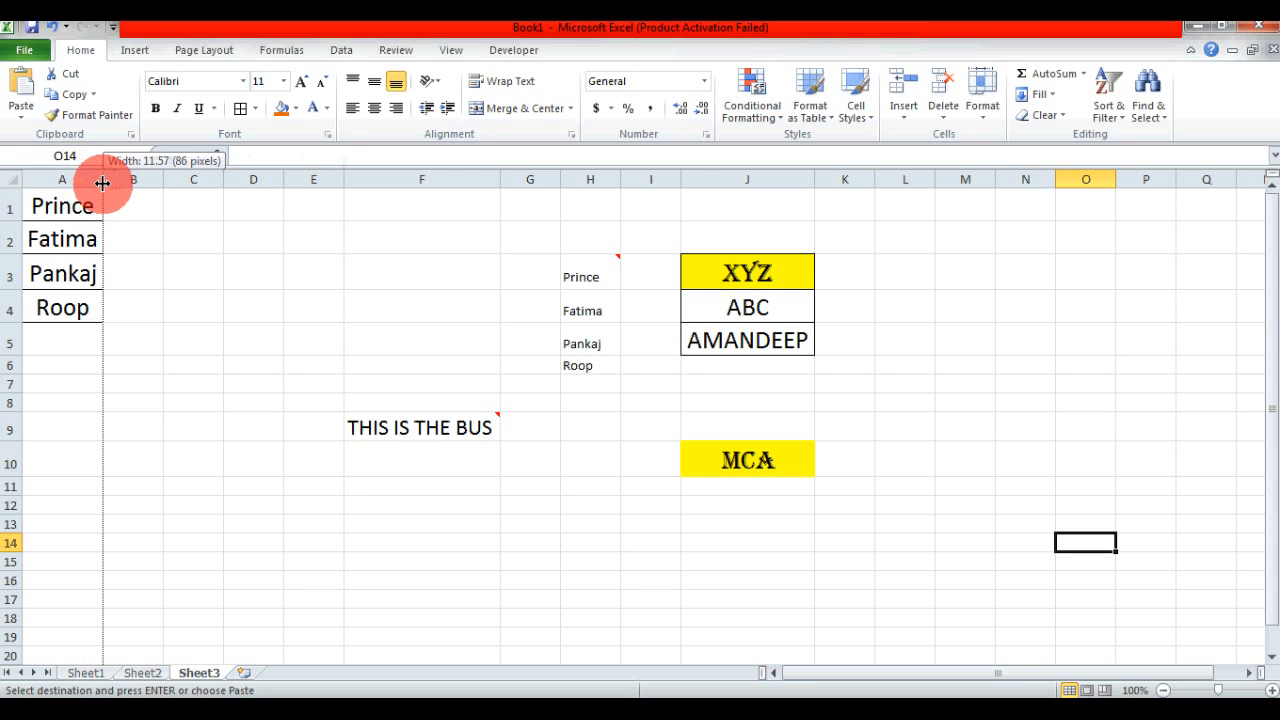
pyautogui.moveTo(102, 183); pyautogui.dragTo(102, 183)
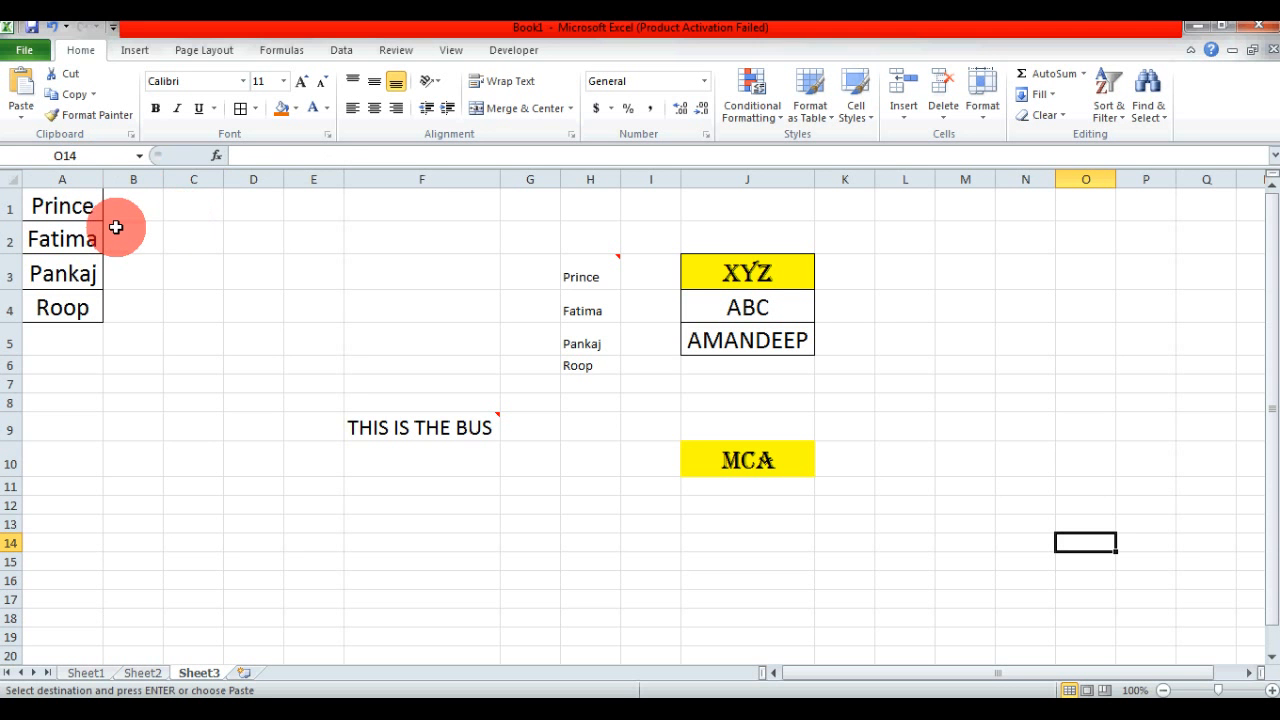
# - Widen column C on Sheet3 well beyond column A's width and compare the two columns
pyautogui.moveTo(222, 180); pyautogui.dragTo(309, 183)
pyautogui.click(253, 232)
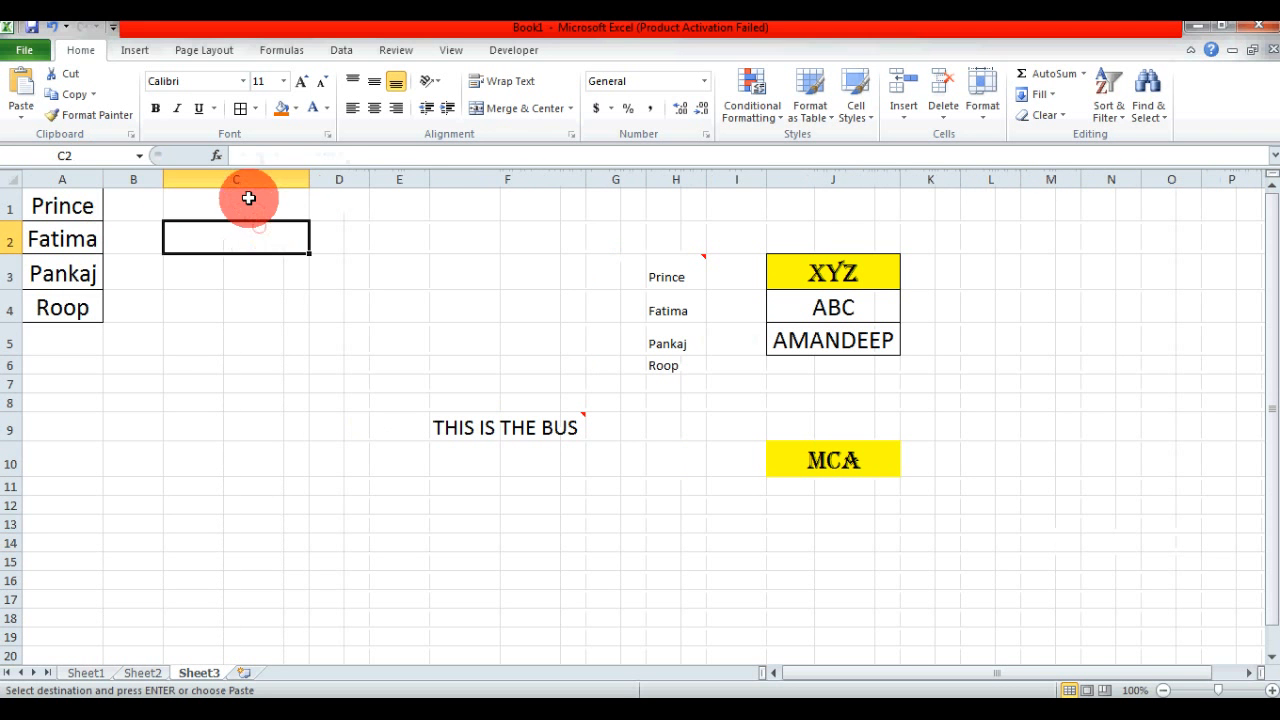
pyautogui.click(251, 196)
pyautogui.click(244, 265)
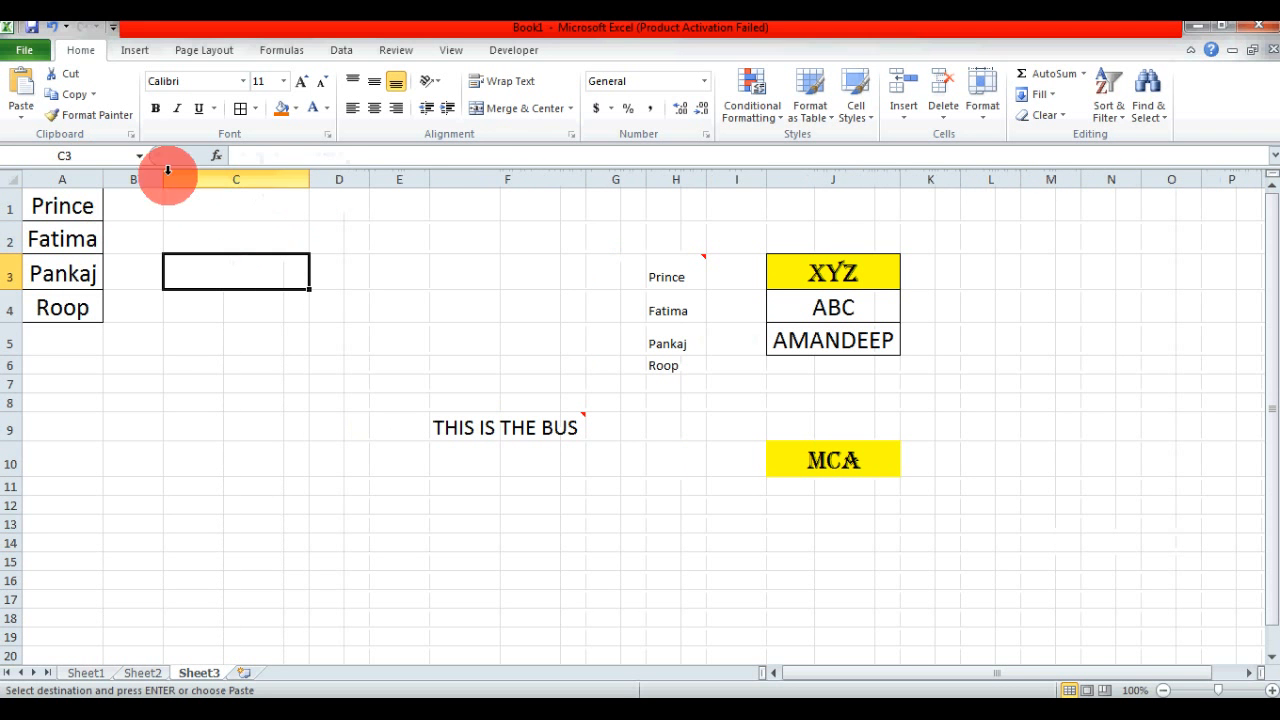
pyautogui.click(84, 178)
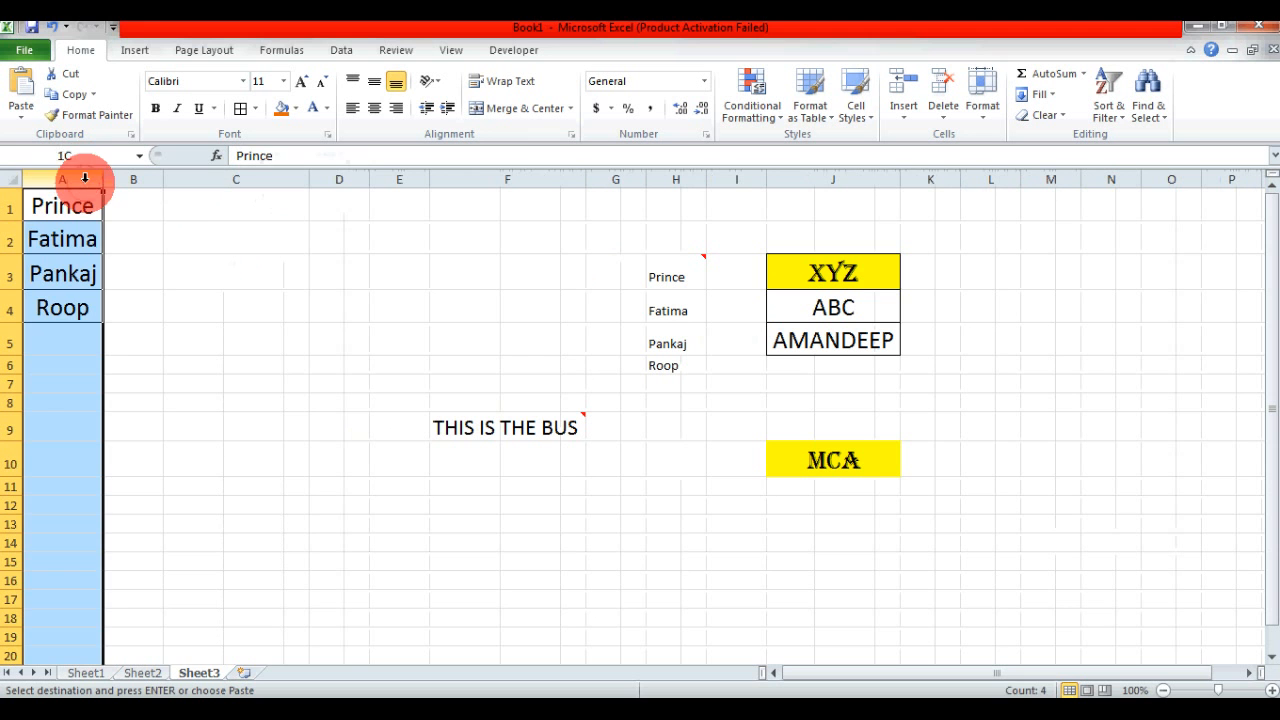
pyautogui.click(212, 178)
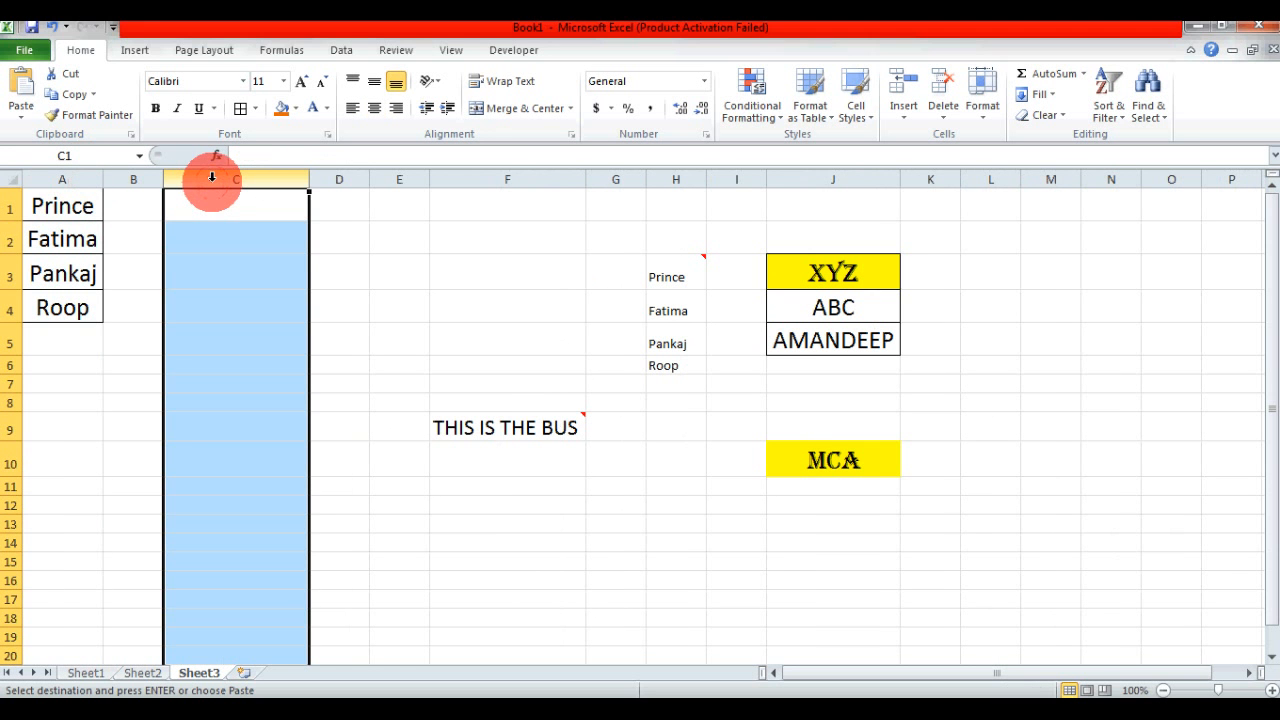
# - Copy A1 and paste only its column width onto C1 using Paste Special with Column widths
pyautogui.click(72, 205)
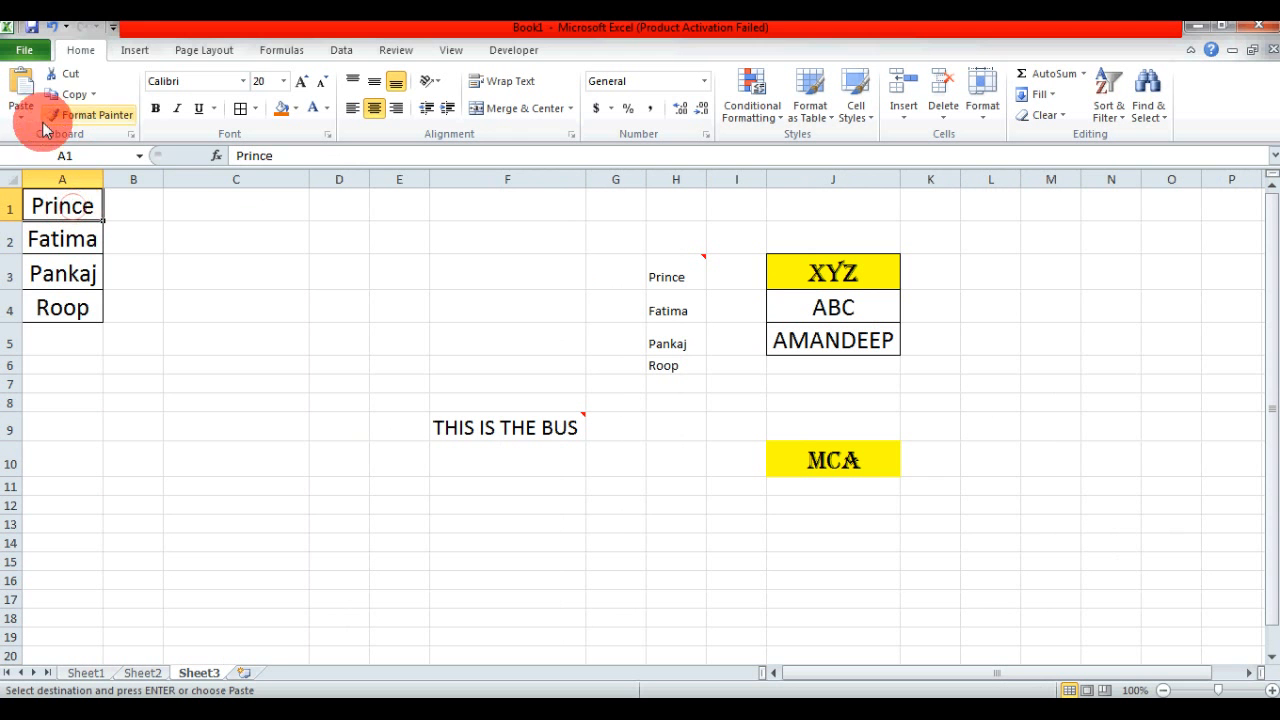
pyautogui.click(70, 97)
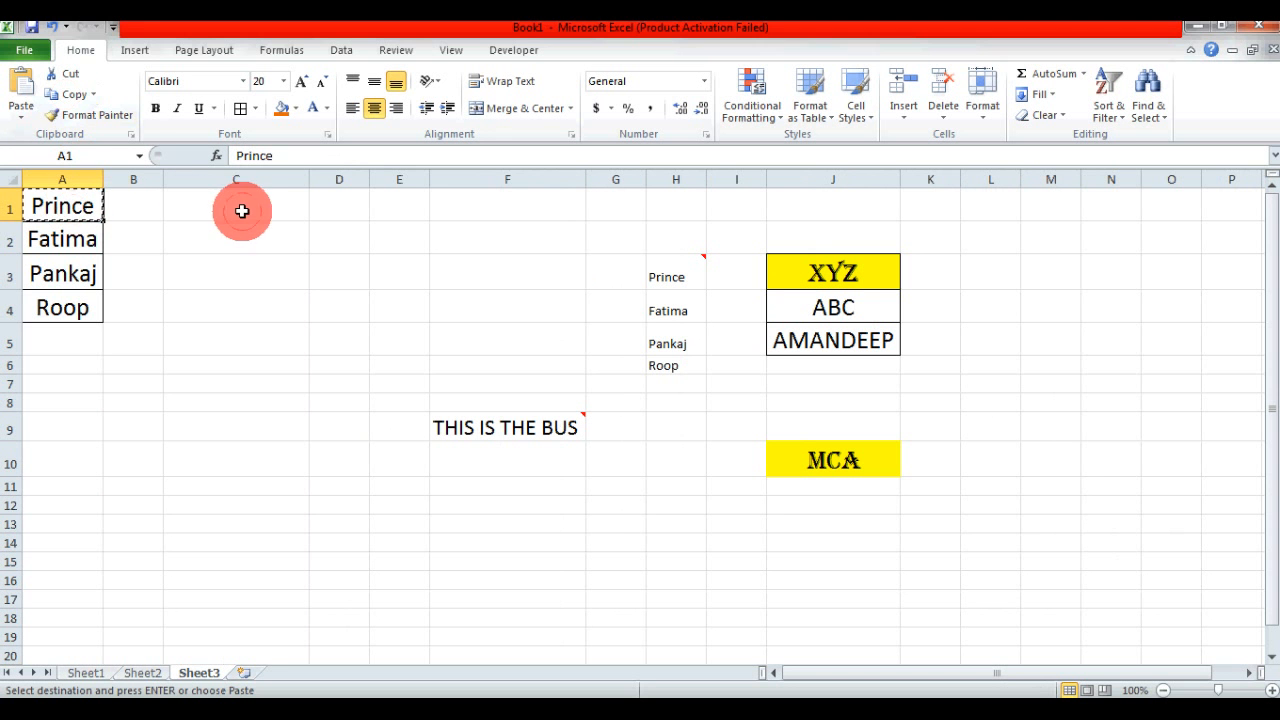
pyautogui.click(241, 209)
pyautogui.click(36, 122)
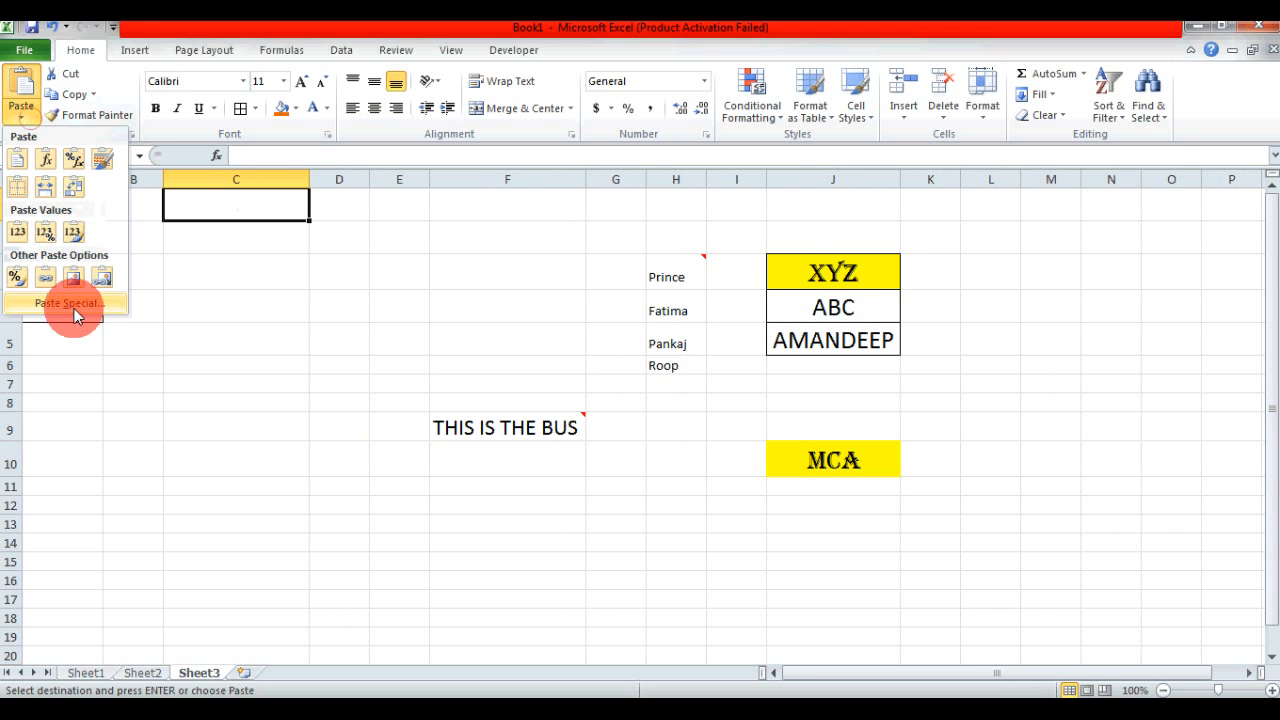
pyautogui.click(78, 298)
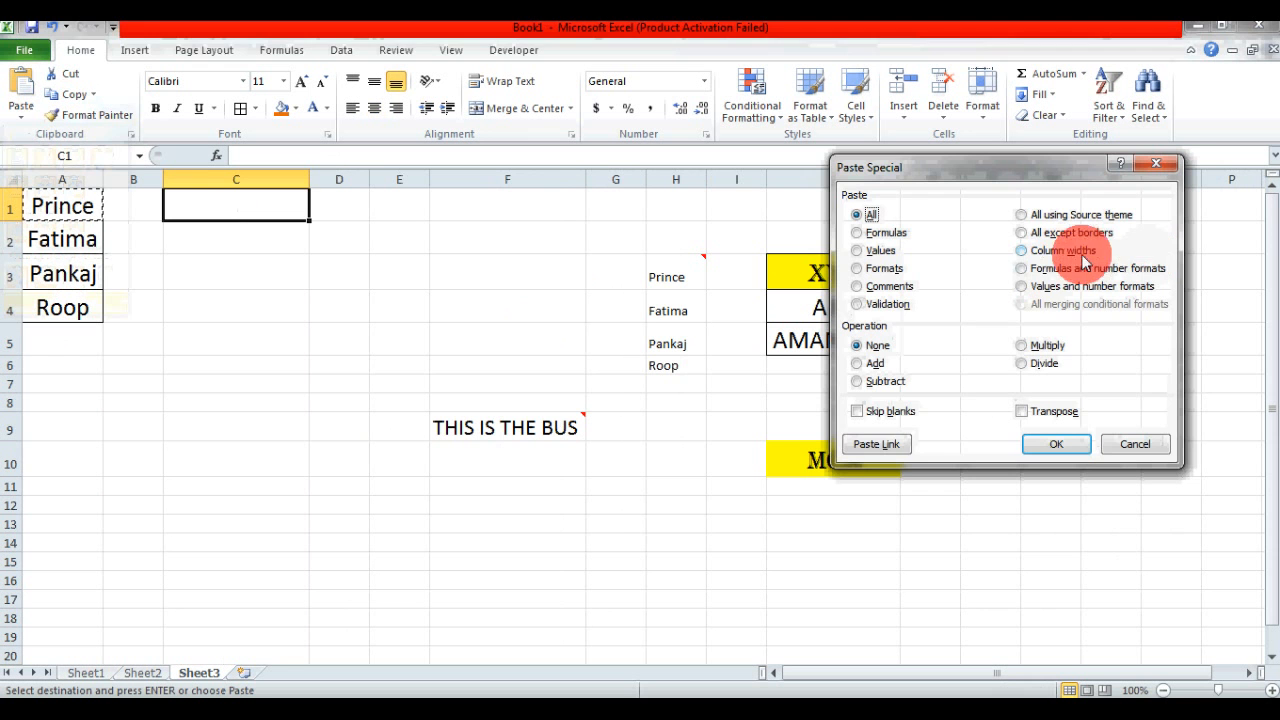
pyautogui.click(1050, 250)
pyautogui.click(1057, 447)
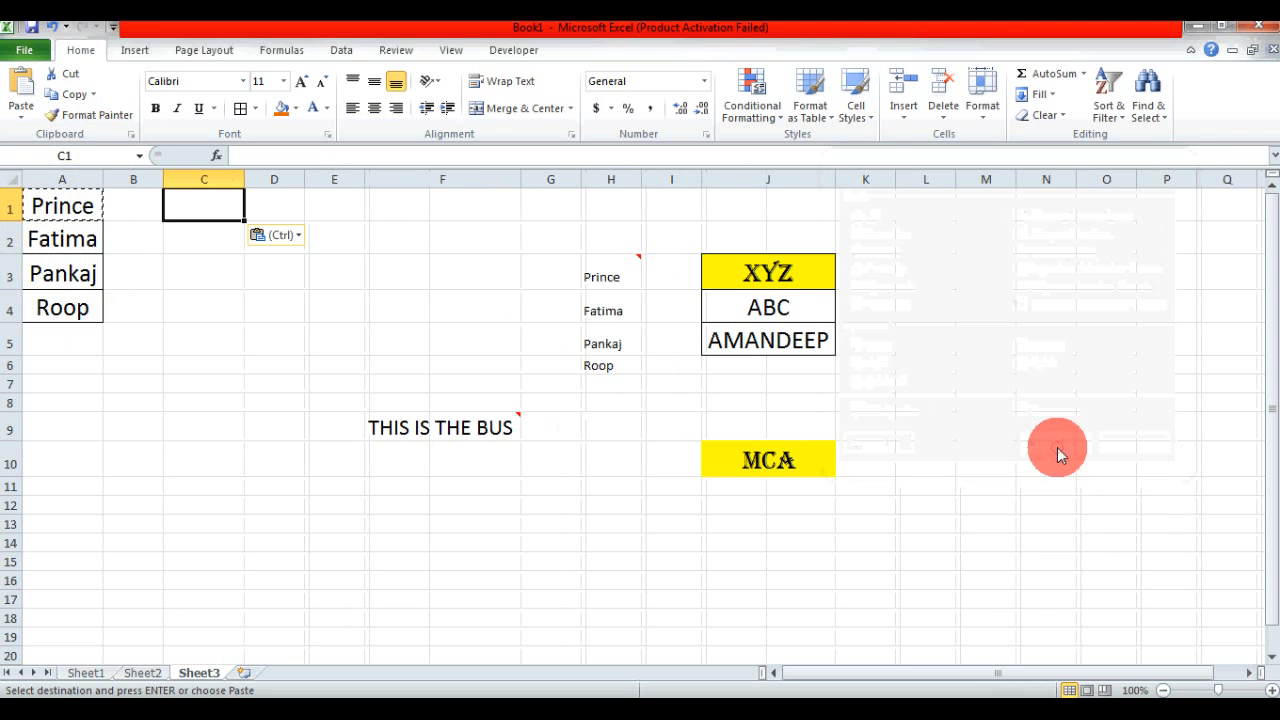
# - Verify that column C's width matches column A's, leaving cell E3 selected
pyautogui.click(309, 285)
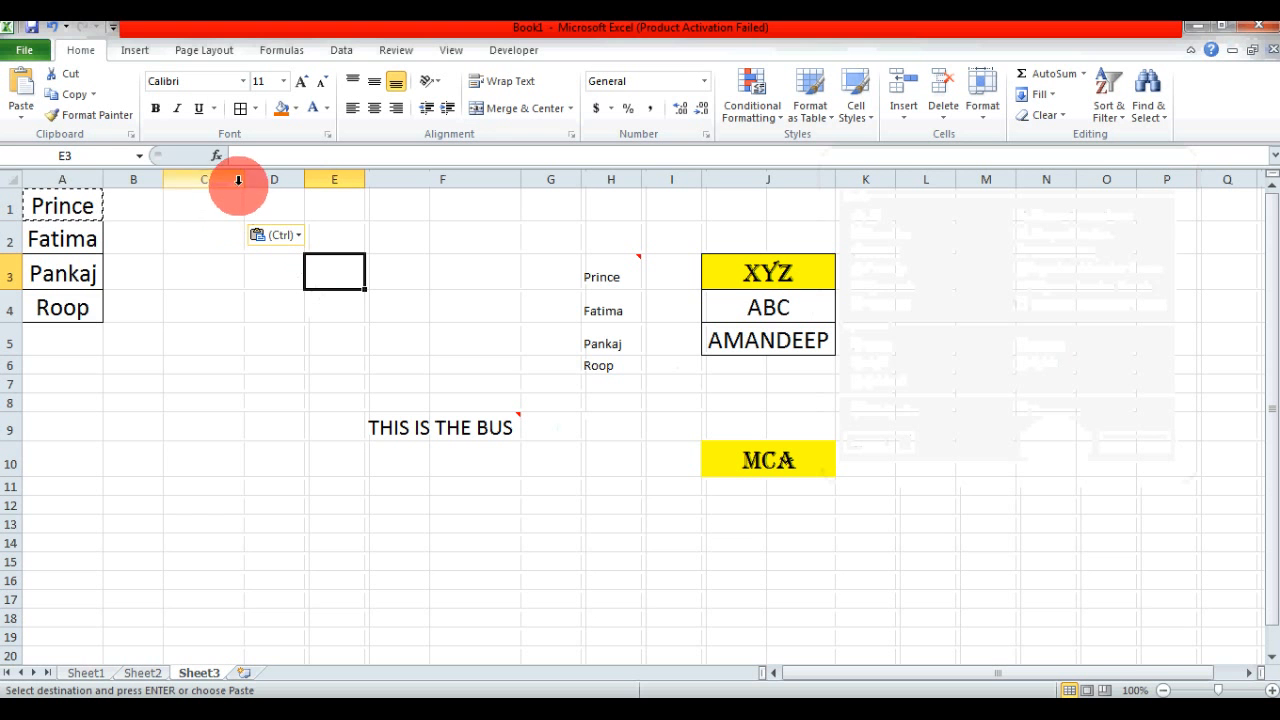
pyautogui.moveTo(243, 183); pyautogui.dragTo(243, 183)
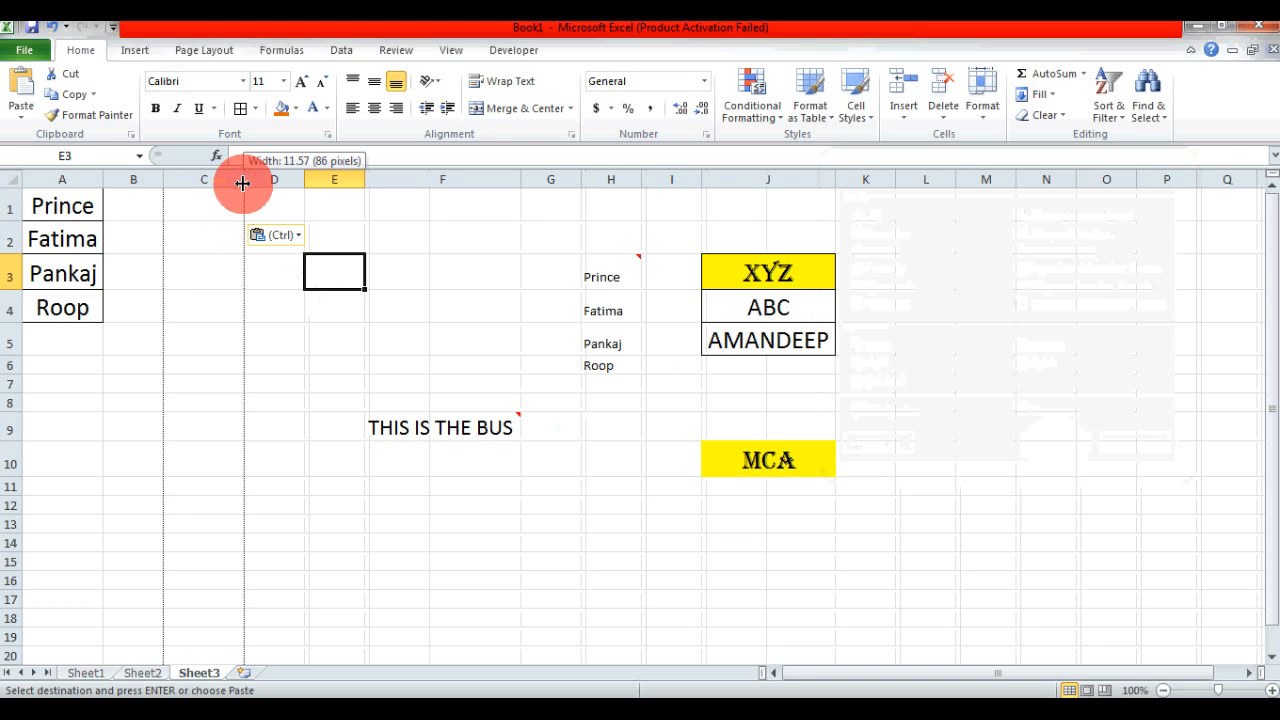
pyautogui.moveTo(242, 183); pyautogui.dragTo(243, 177)
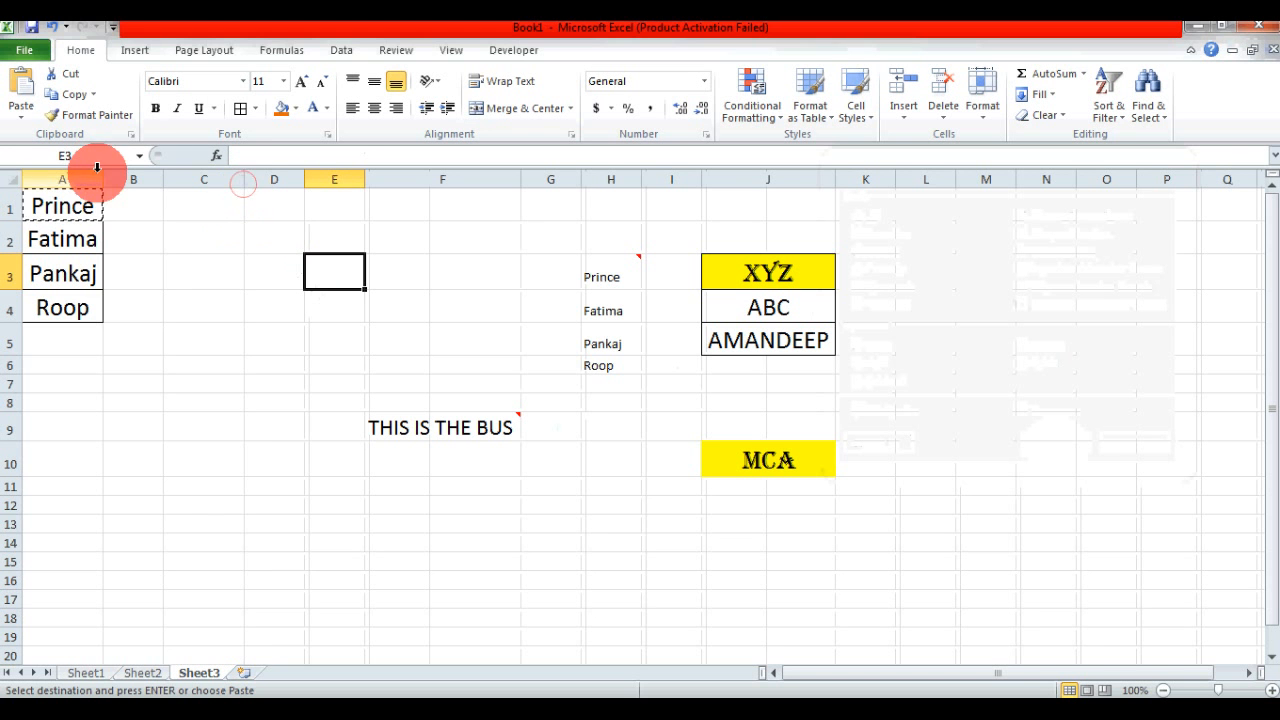
pyautogui.moveTo(102, 177); pyautogui.dragTo(102, 177)
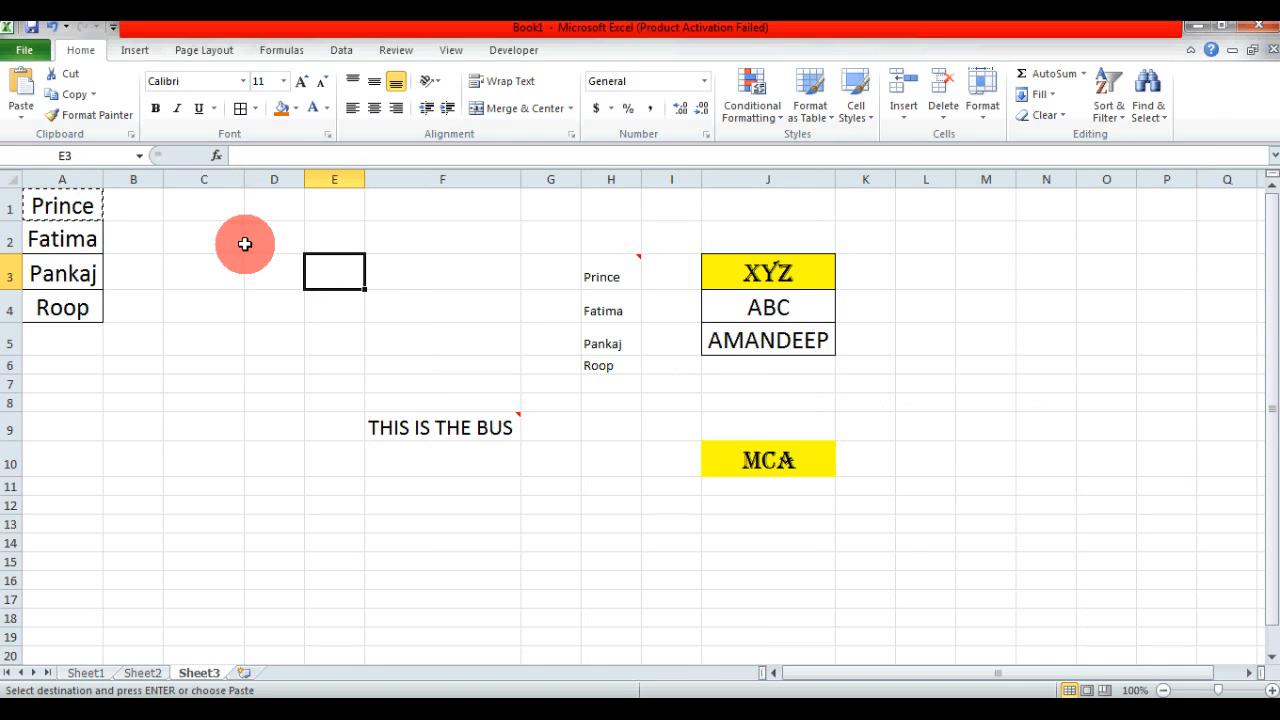
# - Review the Formulas and number formats and Values and number formats options in Paste Special for E3, without pasting anything
pyautogui.click(22, 113)
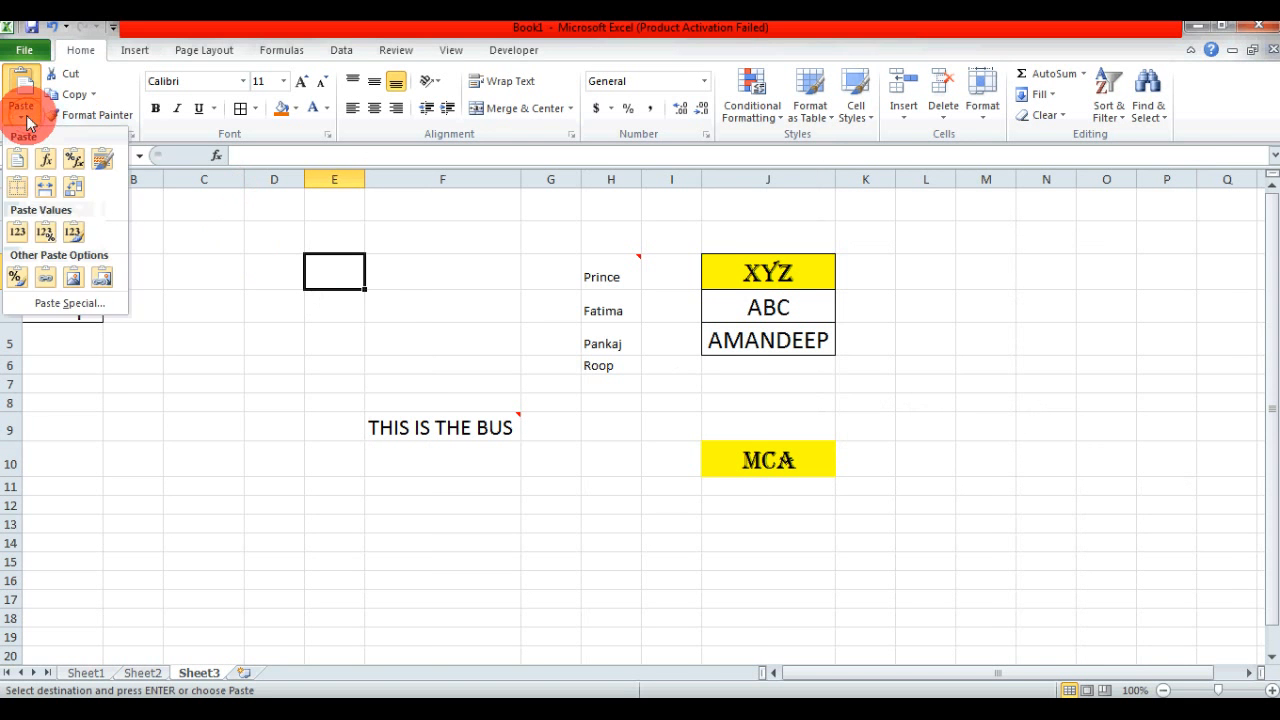
pyautogui.click(66, 302)
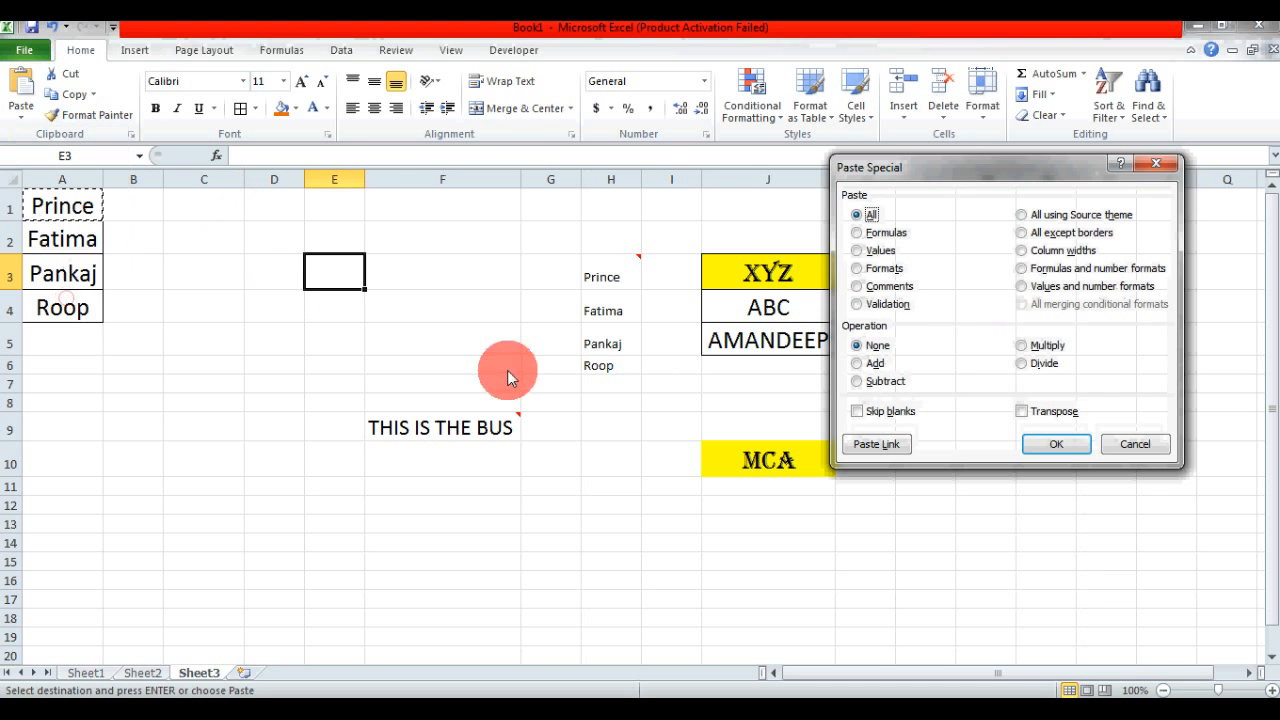
pyautogui.click(1080, 272)
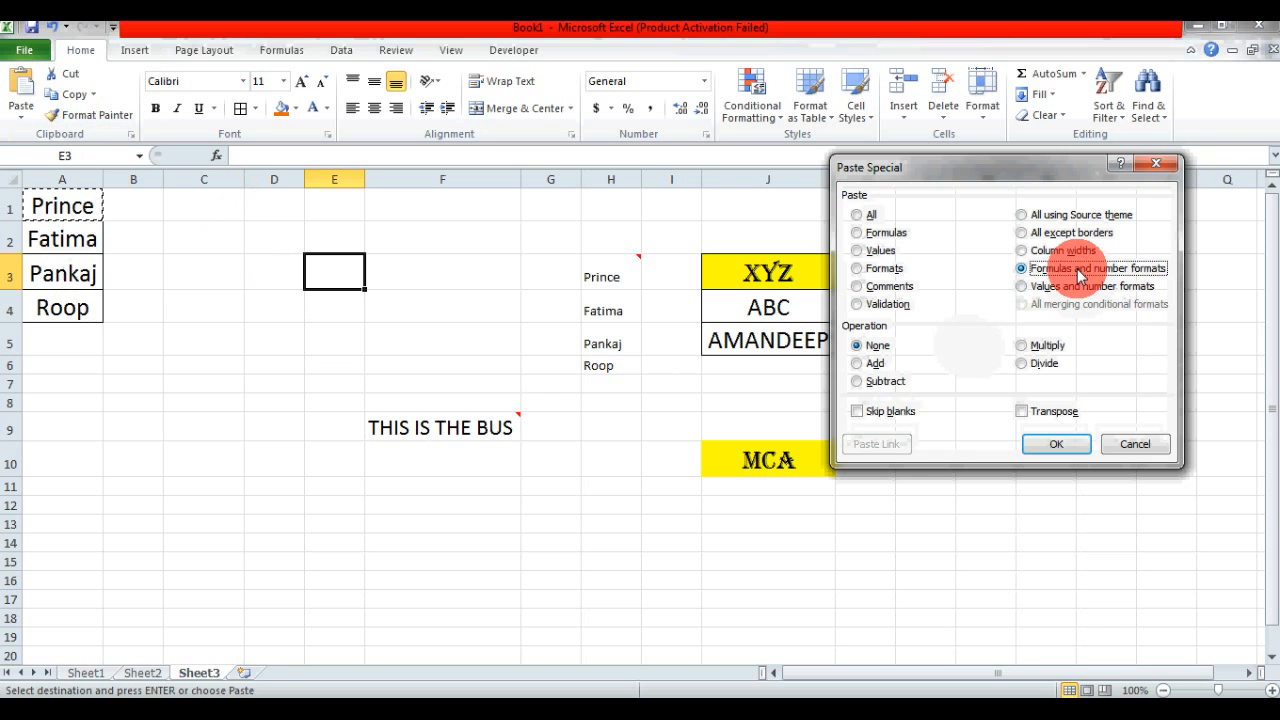
pyautogui.click(866, 232)
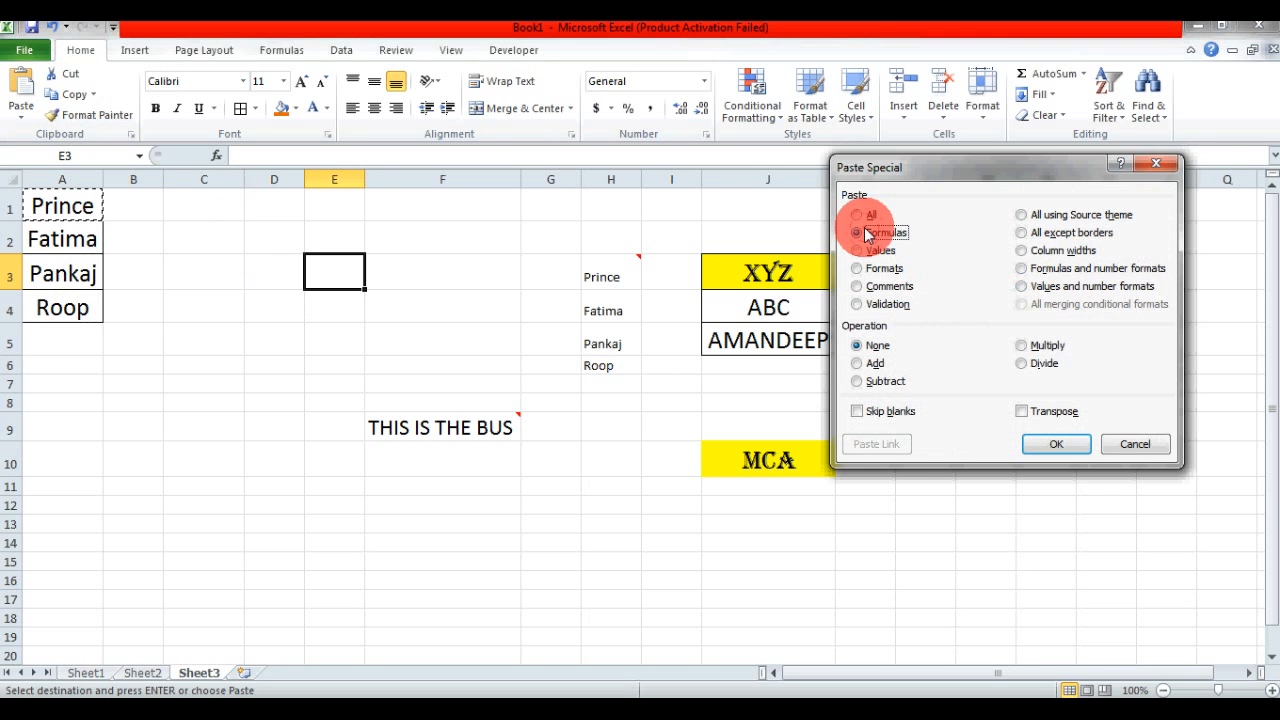
pyautogui.click(1034, 272)
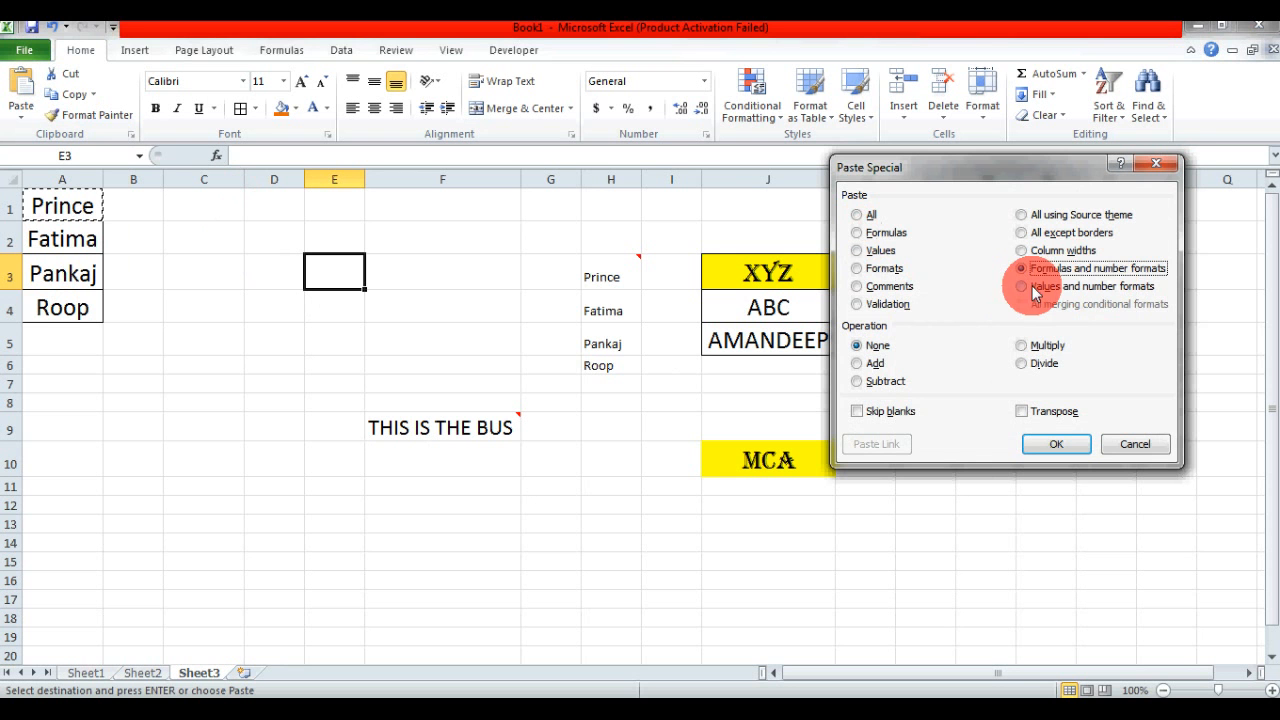
pyautogui.click(1026, 287)
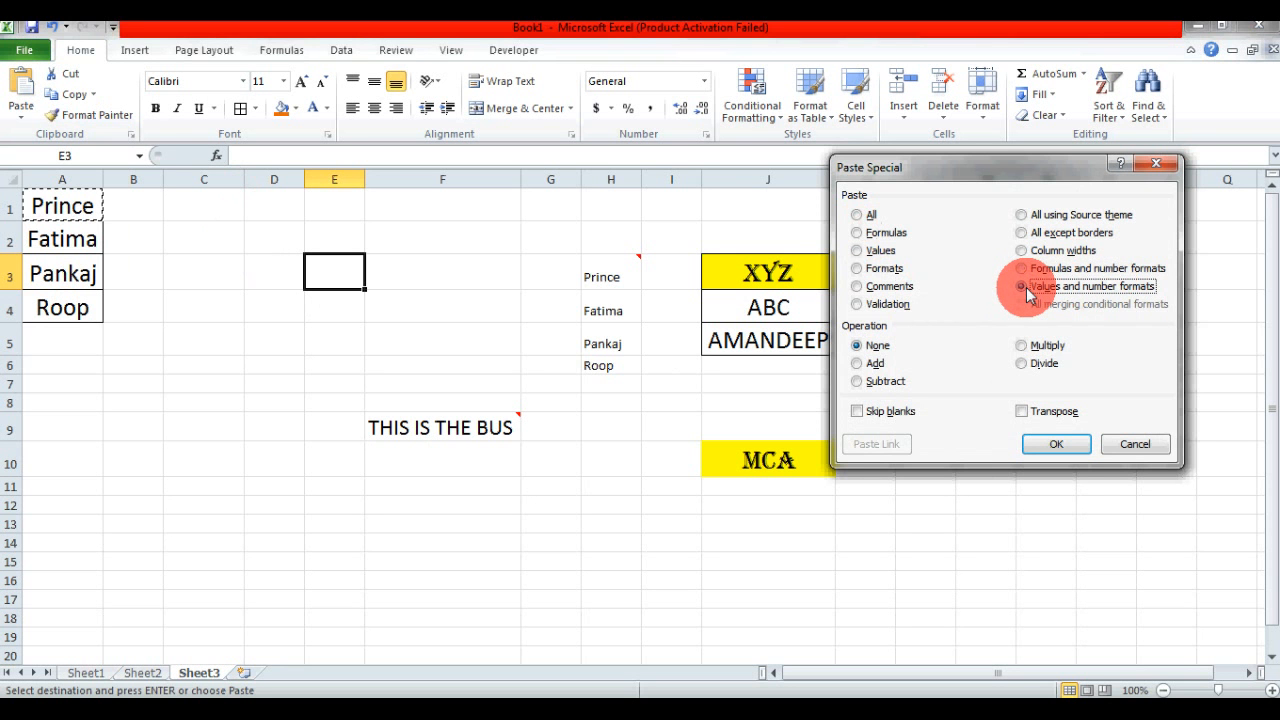
pyautogui.click(866, 270)
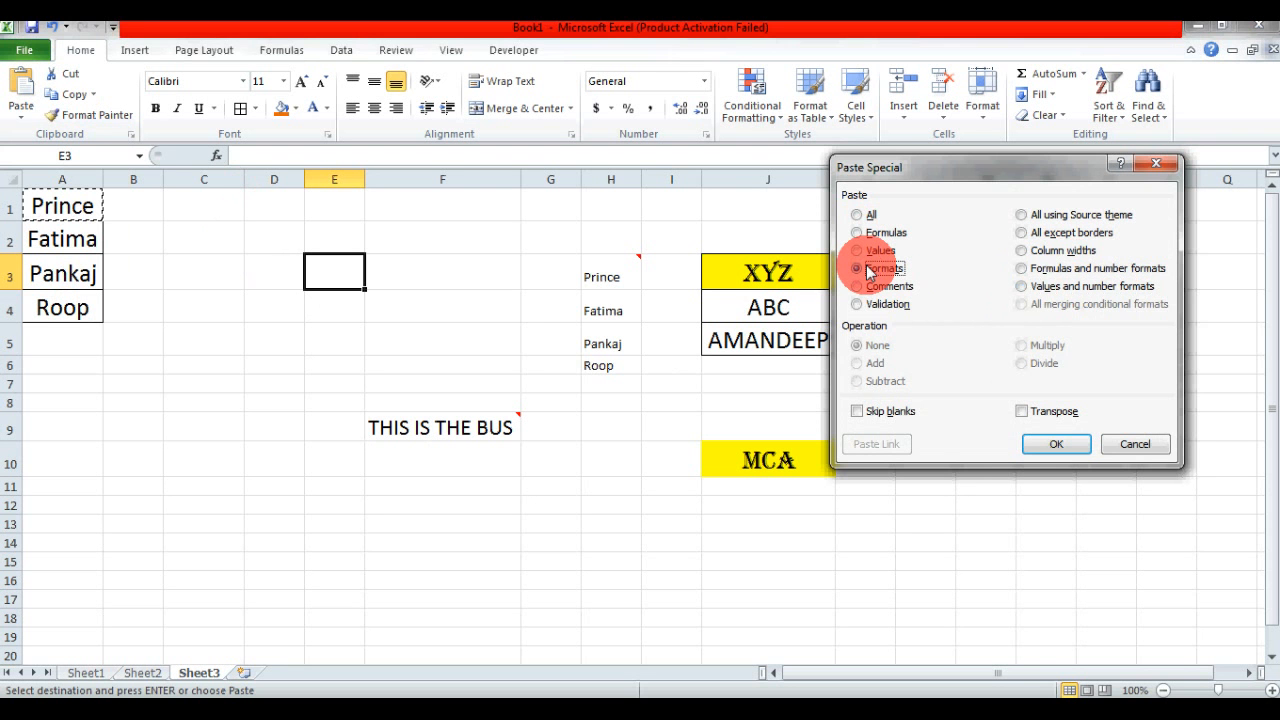
pyautogui.click(1025, 285)
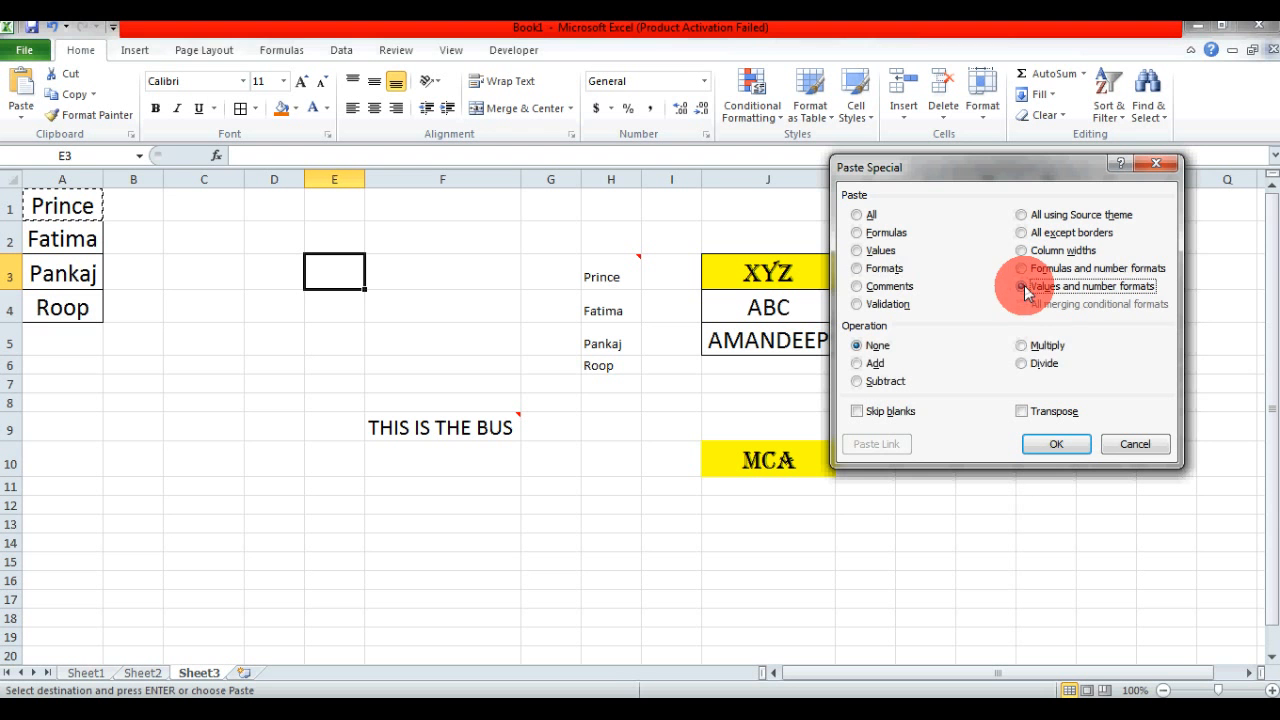
pyautogui.click(880, 270)
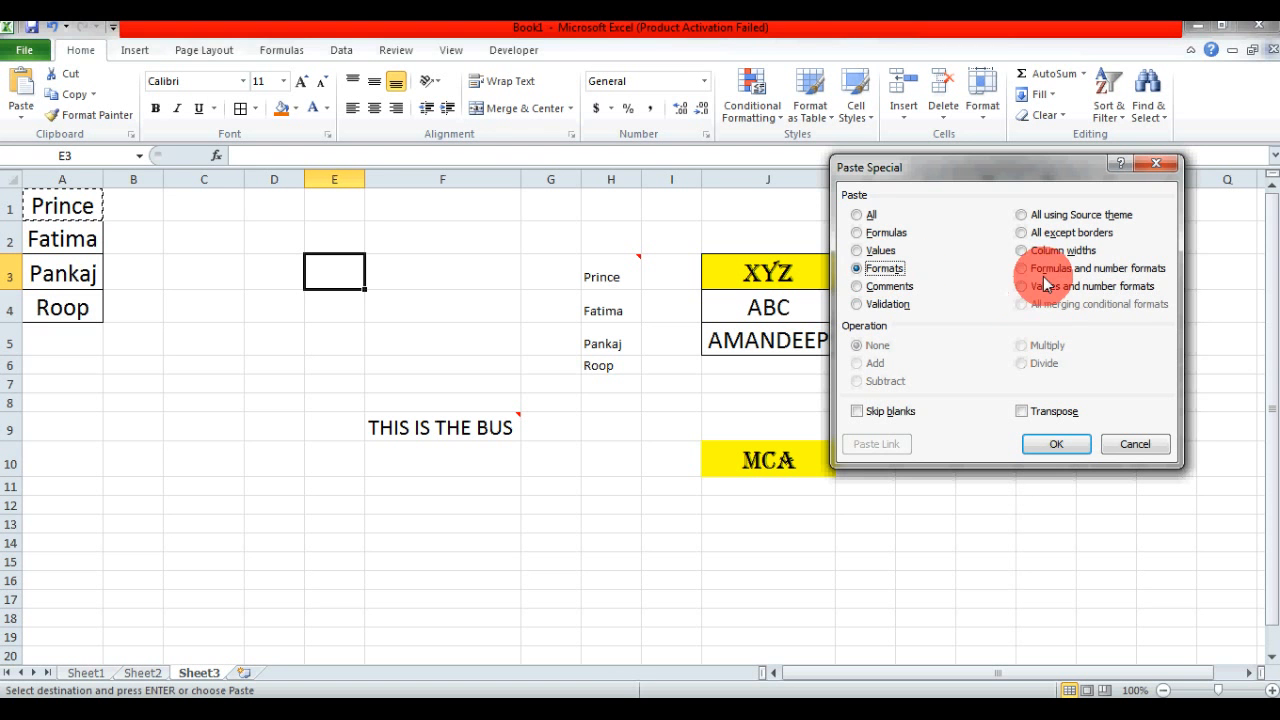
pyautogui.click(1022, 287)
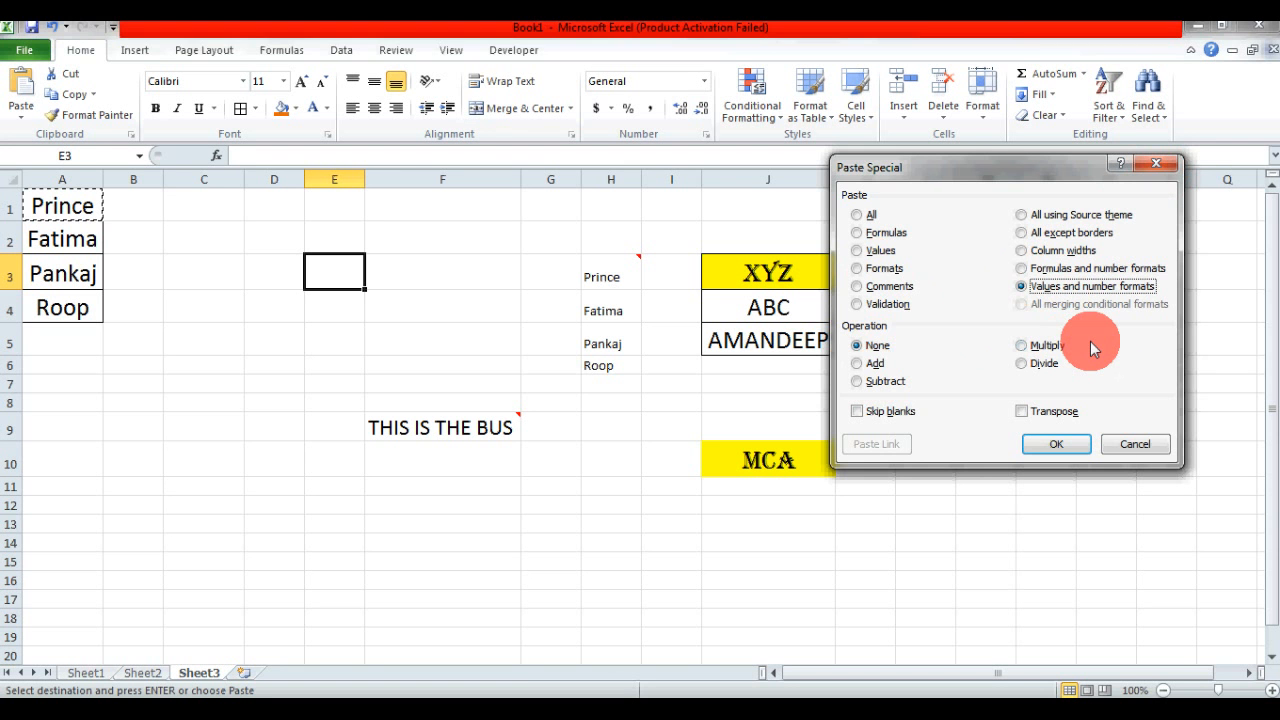
pyautogui.click(1132, 445)
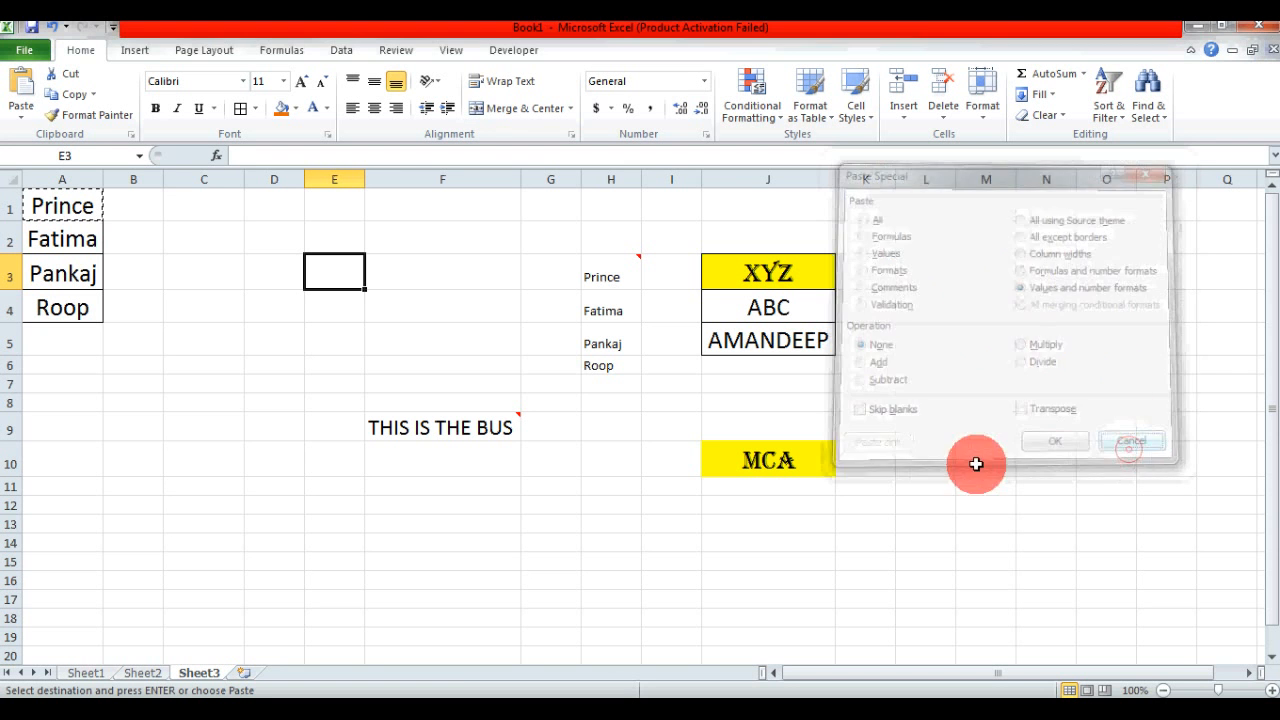
# - Examine the Fee (1) and Fee (2) values and the total formula in J2 on Sheet1
pyautogui.click(85, 673)
pyautogui.press('Escape')
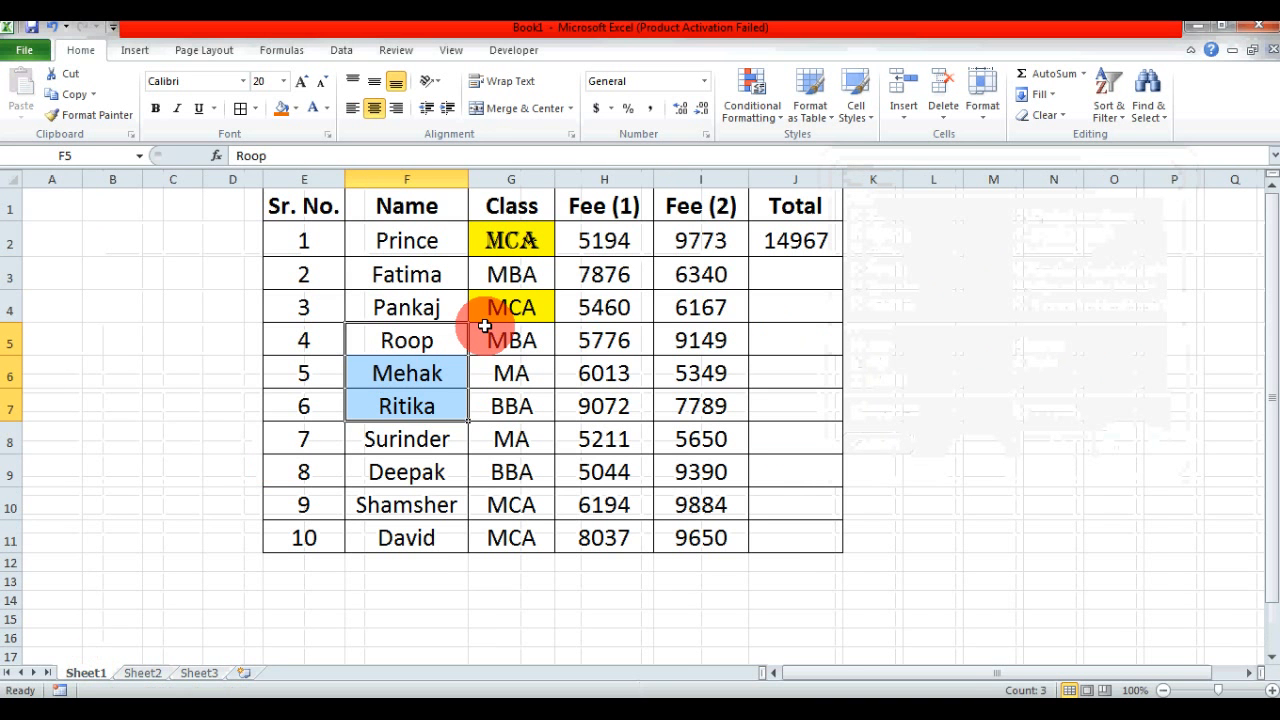
pyautogui.moveTo(604, 240); pyautogui.dragTo(608, 345)
pyautogui.moveTo(700, 240); pyautogui.dragTo(747, 324)
pyautogui.click(800, 245)
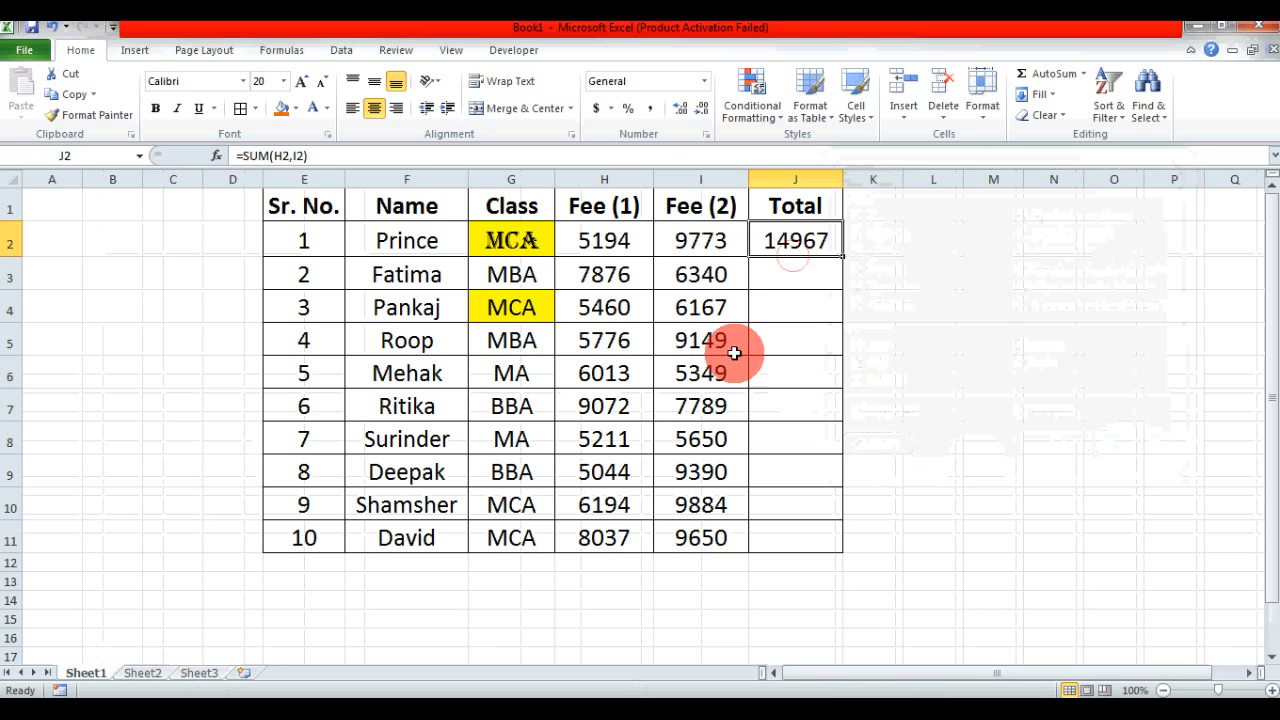
pyautogui.moveTo(604, 268); pyautogui.dragTo(618, 438)
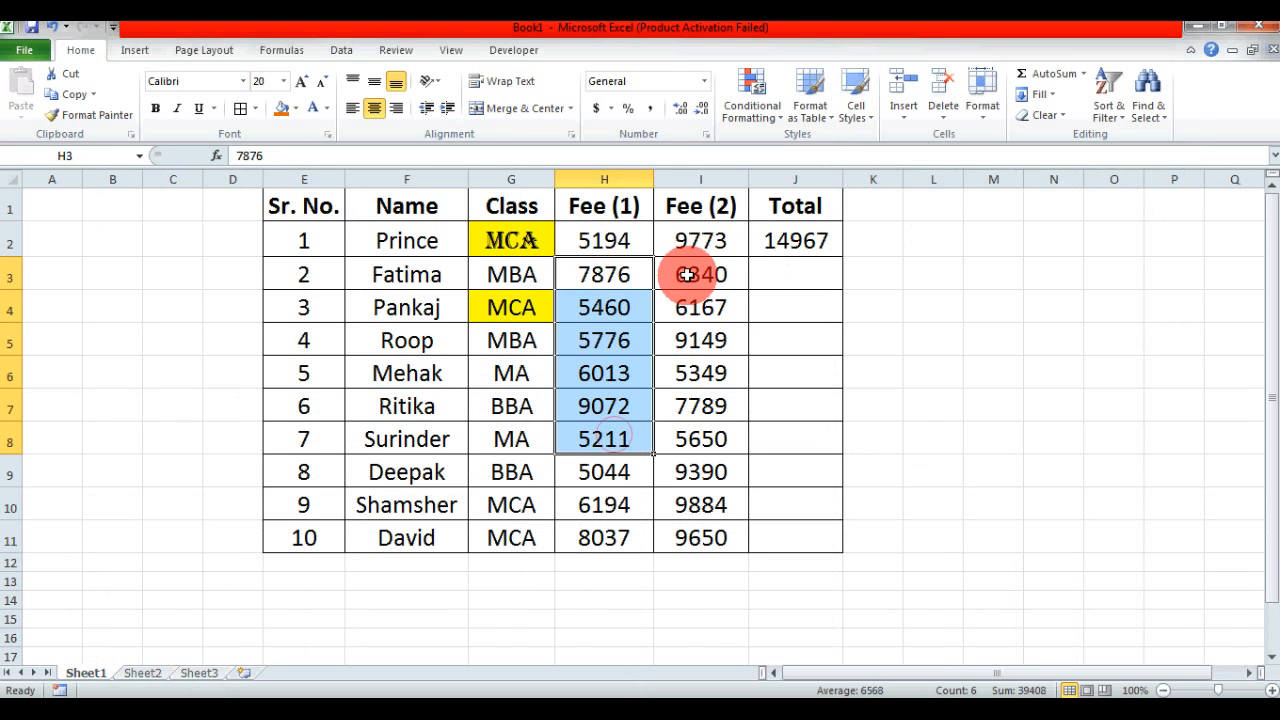
pyautogui.moveTo(618, 272); pyautogui.dragTo(614, 304)
# - Copy the Fee (1) value in H3 and paste it into J3 using Paste Special with the Add operation
pyautogui.click(623, 276)
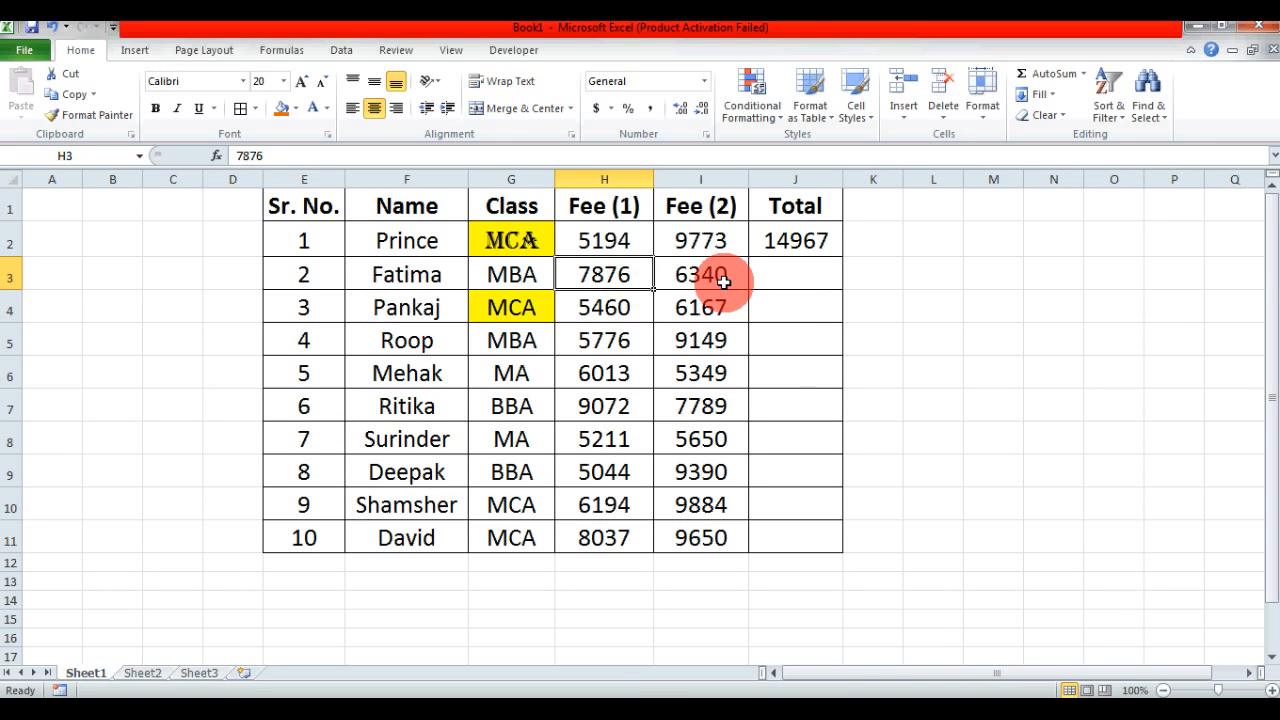
pyautogui.hotkey('ctrl', 'c')
pyautogui.click(689, 284)
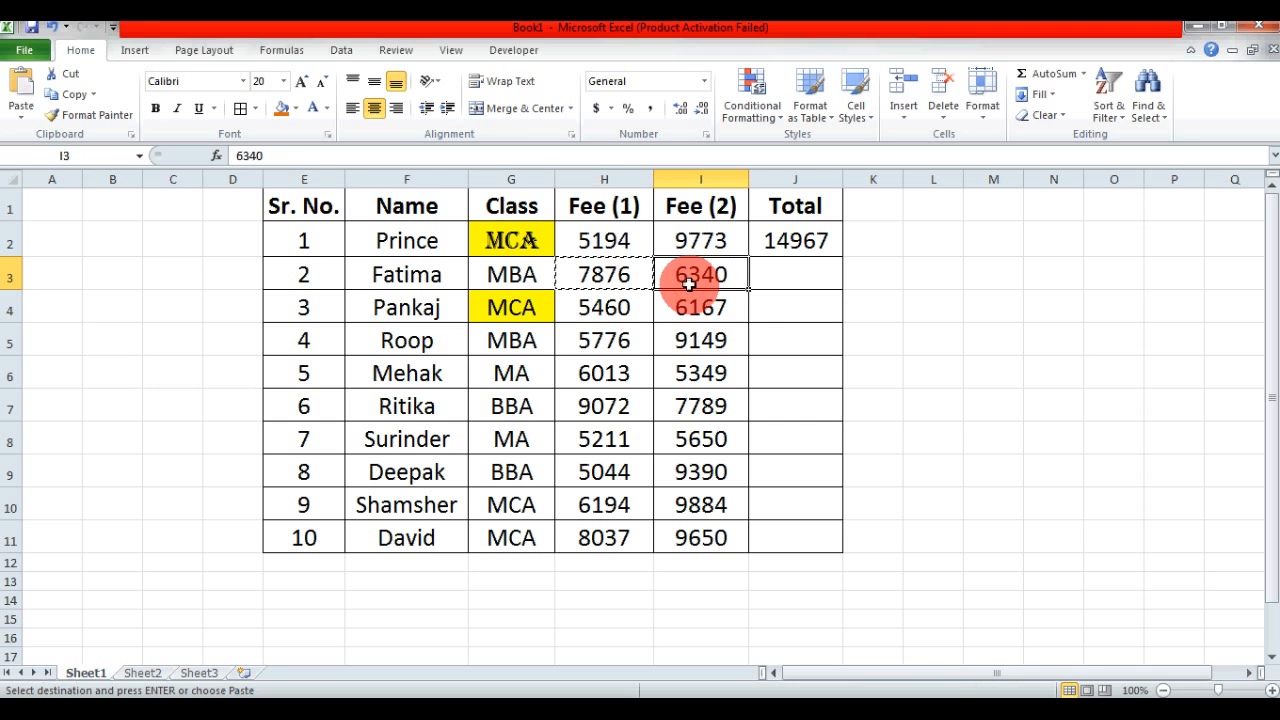
pyautogui.click(786, 277)
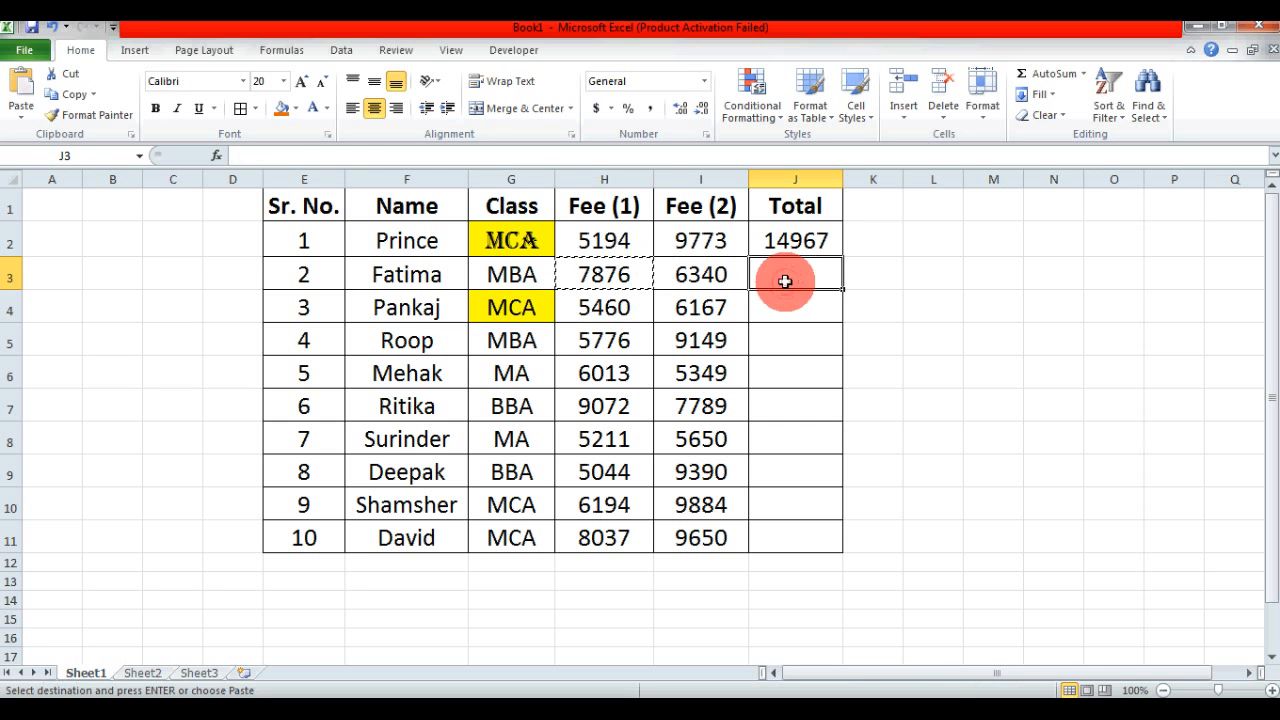
pyautogui.click(45, 115)
pyautogui.click(48, 298)
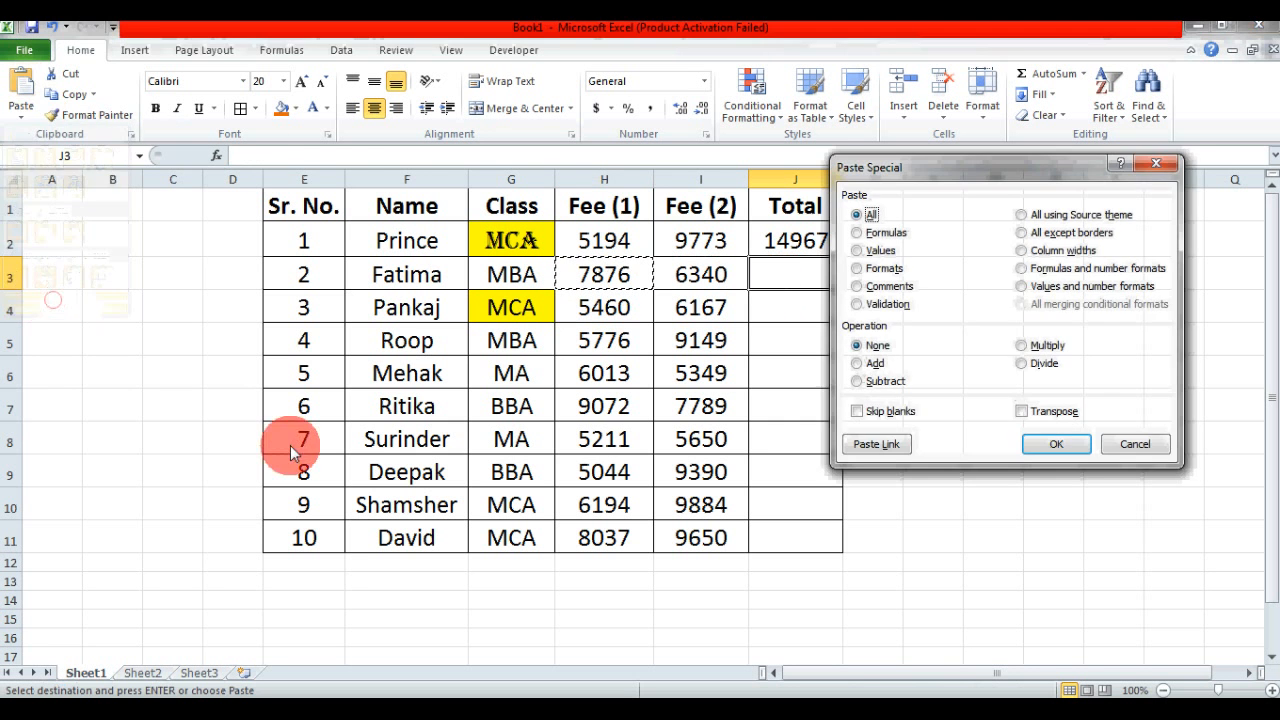
pyautogui.click(857, 363)
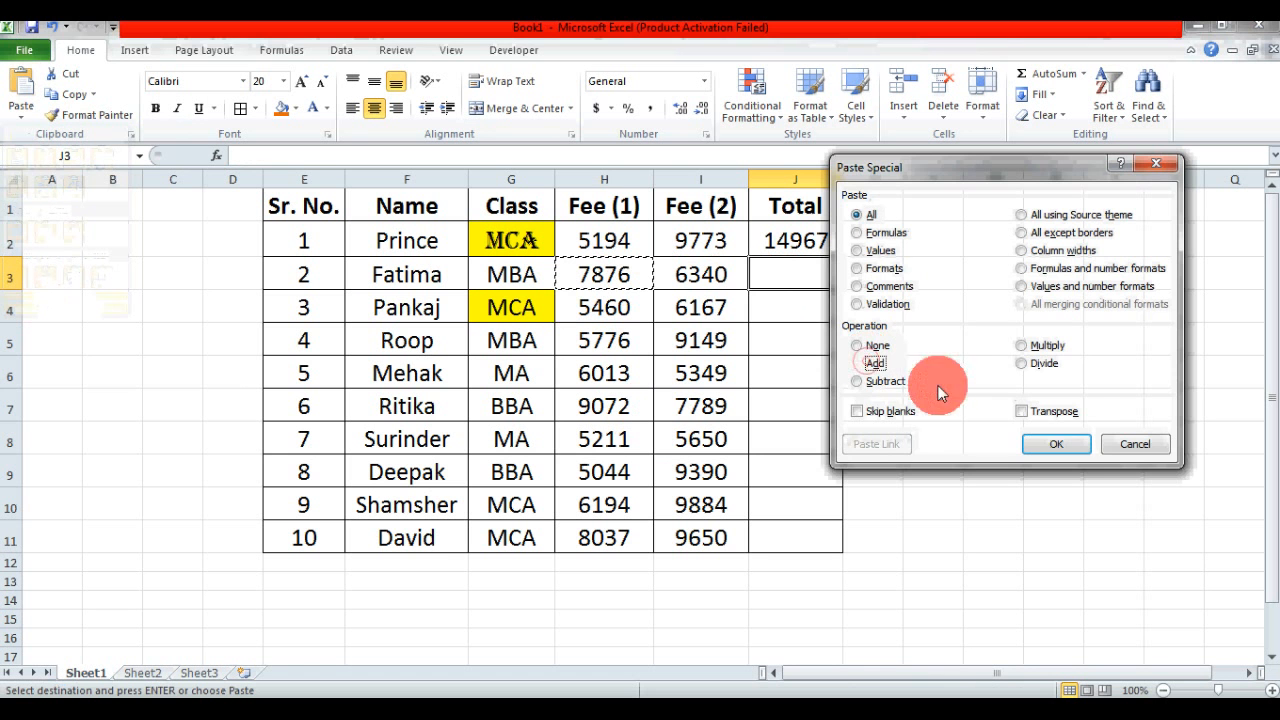
pyautogui.click(1056, 444)
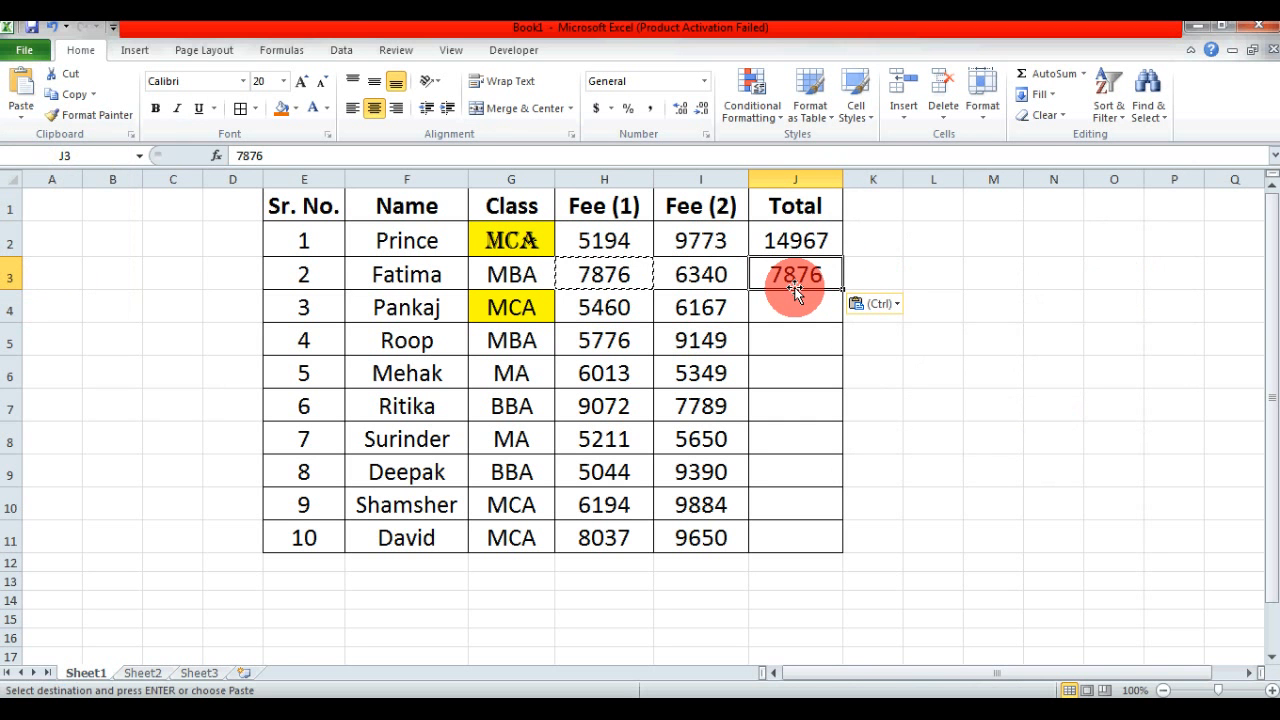
# - Copy the Fee (2) value in I3, add it to J3 using Paste Special's Add operation, and check the sum against H3:I3
pyautogui.click(709, 279)
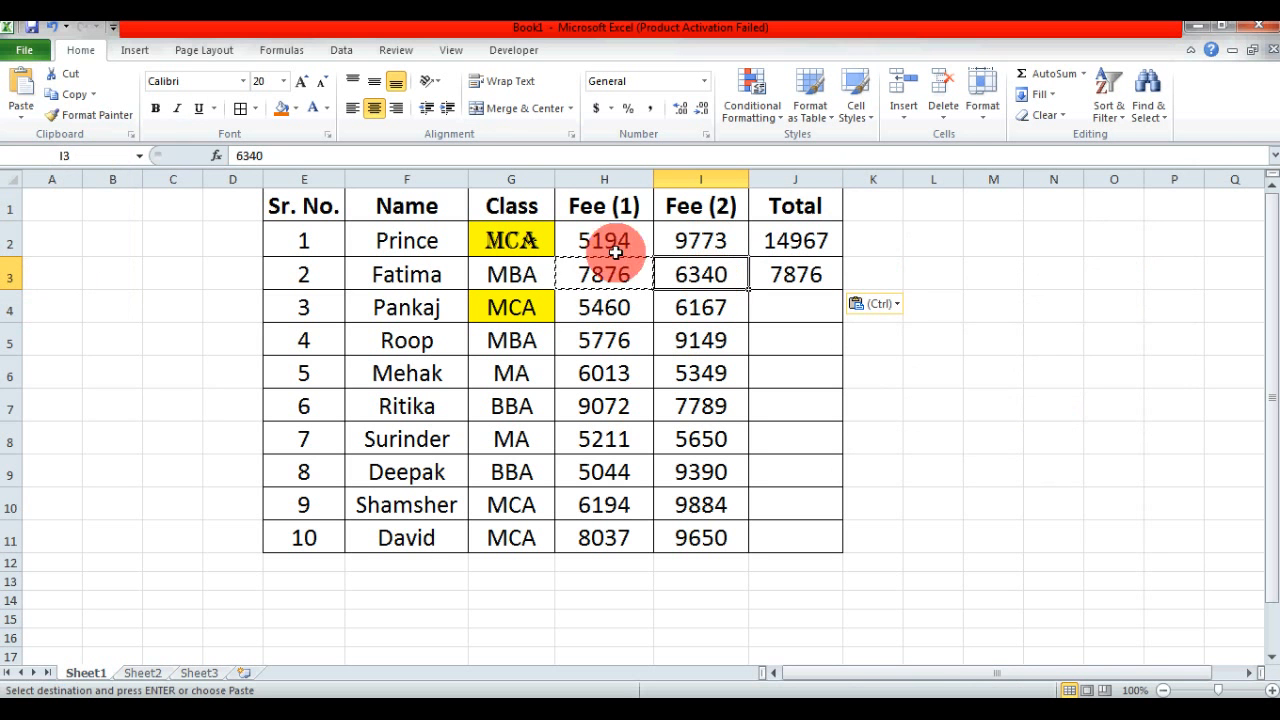
pyautogui.click(72, 94)
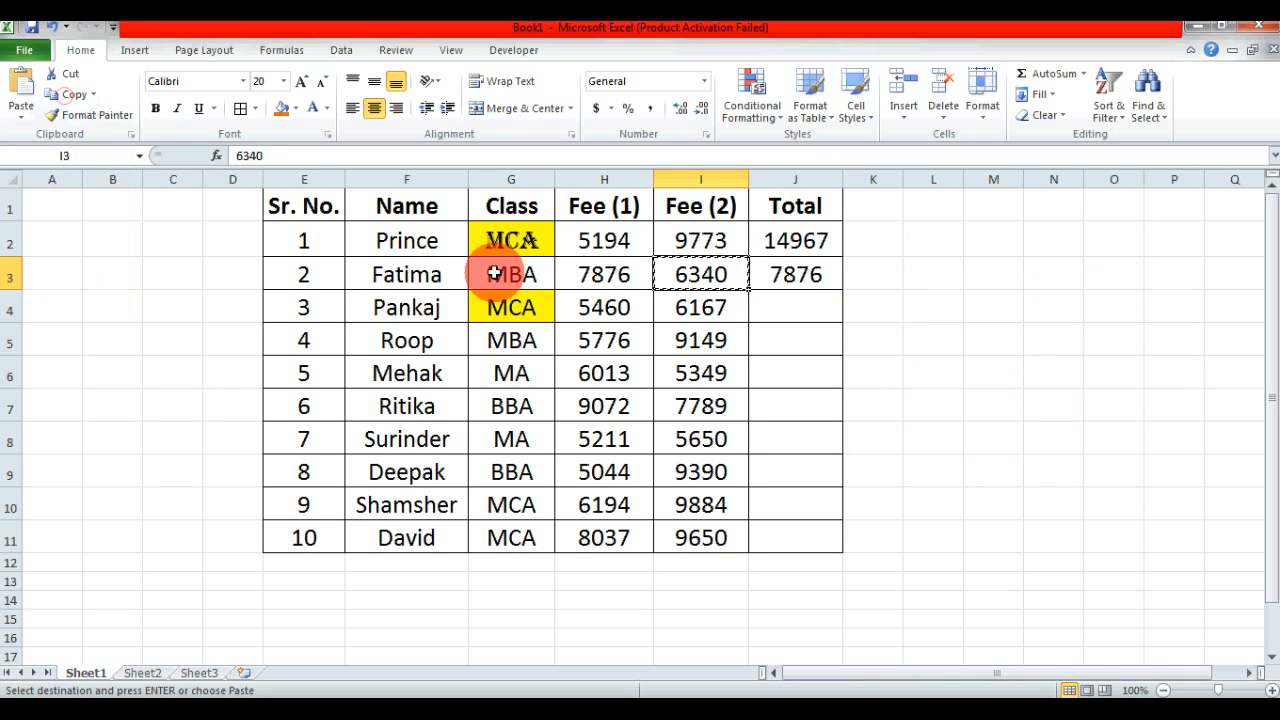
pyautogui.click(808, 275)
pyautogui.click(16, 106)
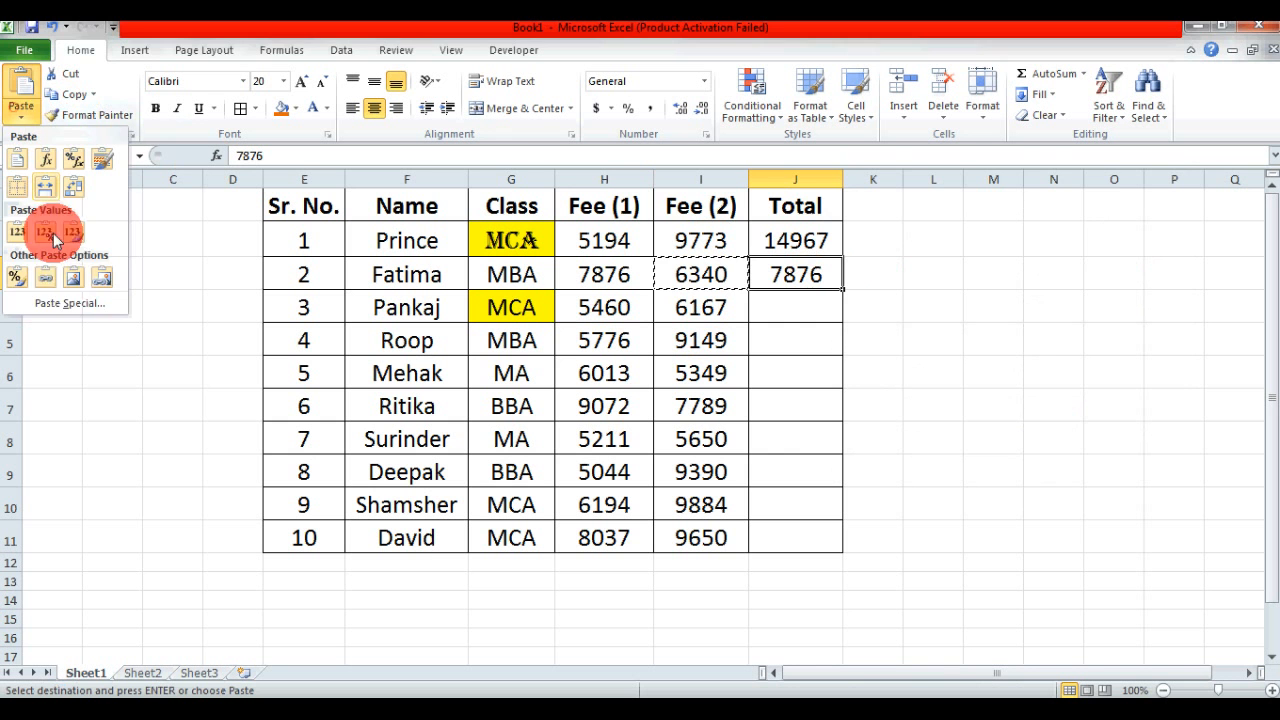
pyautogui.click(57, 305)
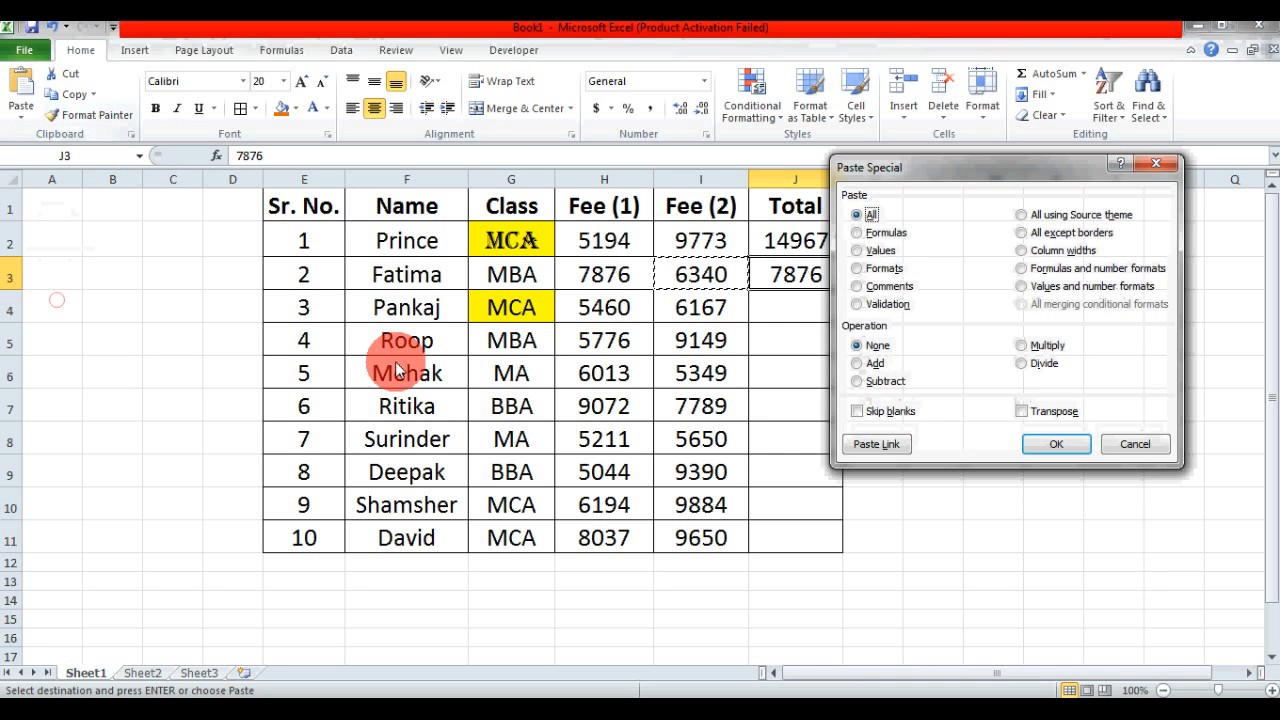
pyautogui.click(872, 364)
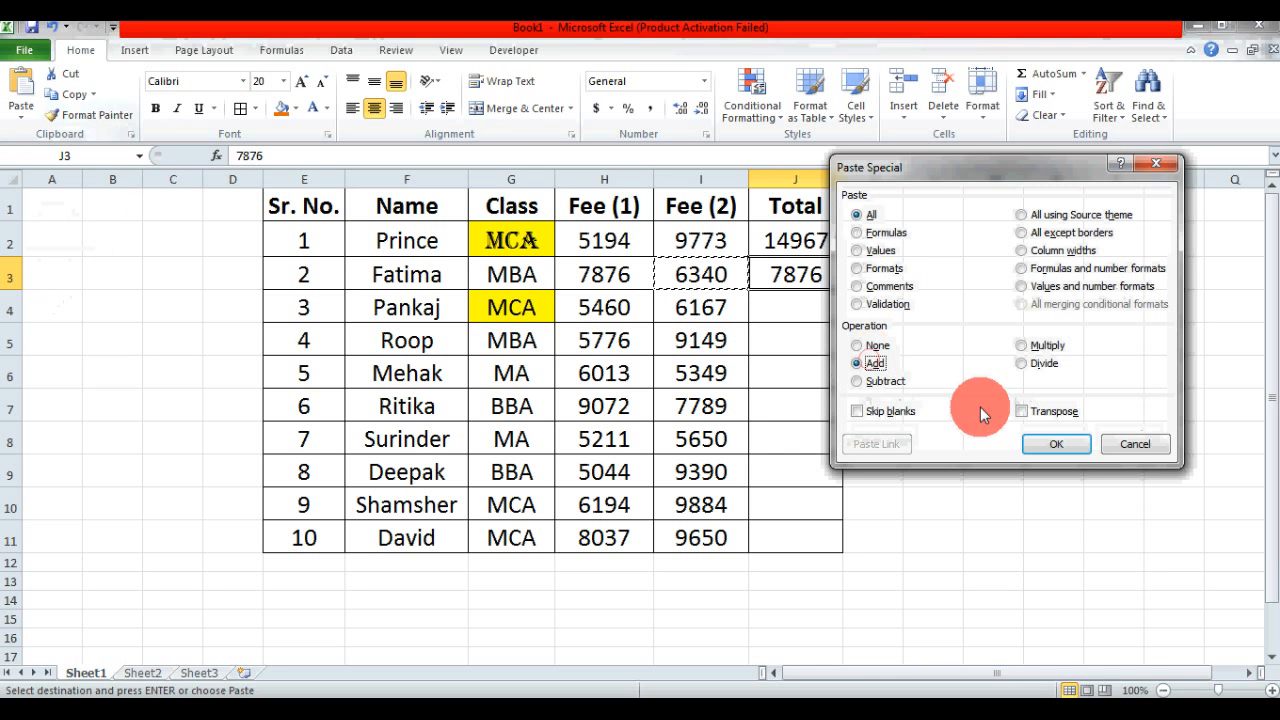
pyautogui.click(1060, 444)
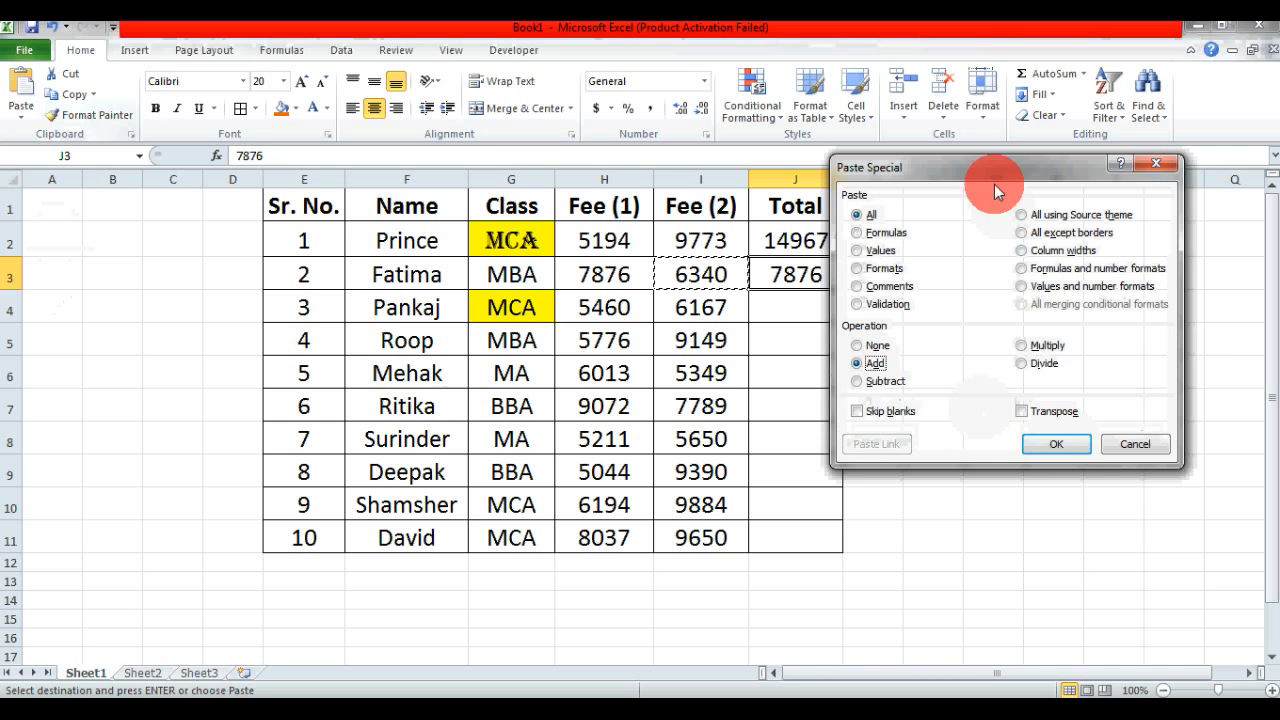
pyautogui.moveTo(989, 178); pyautogui.dragTo(1031, 205)
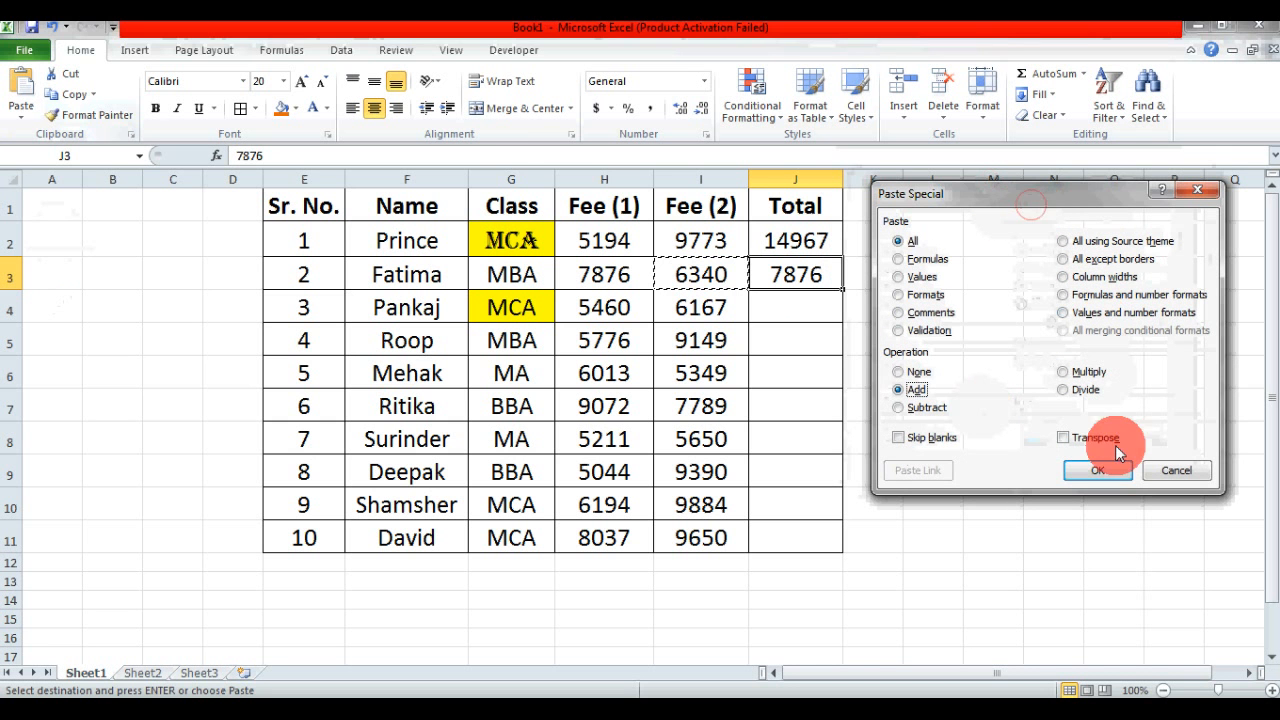
pyautogui.click(1110, 477)
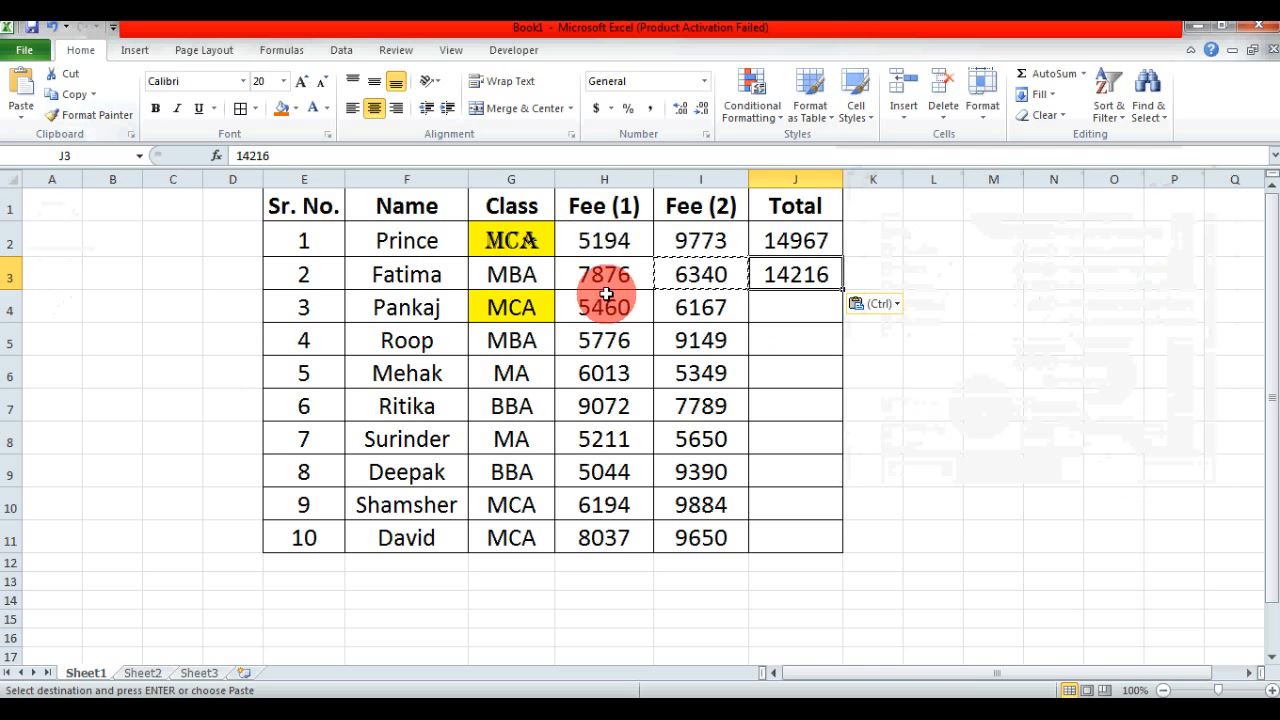
pyautogui.moveTo(595, 272); pyautogui.dragTo(682, 274)
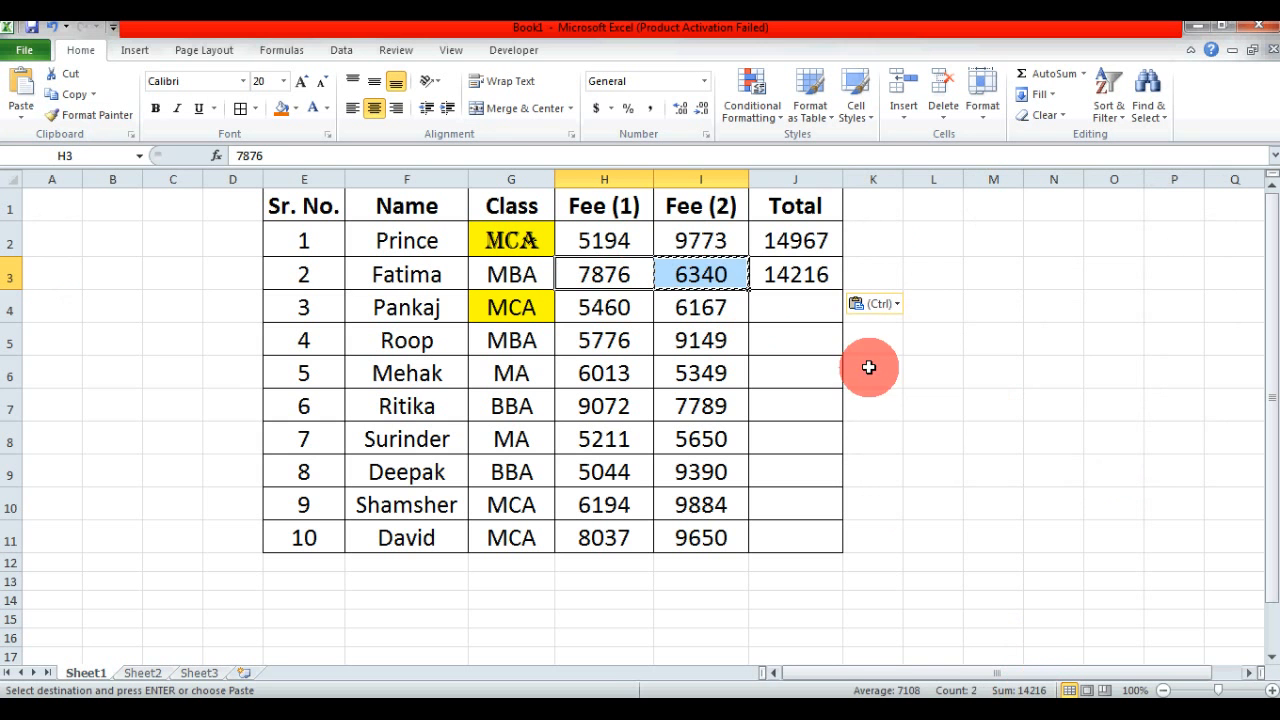
pyautogui.click(803, 277)
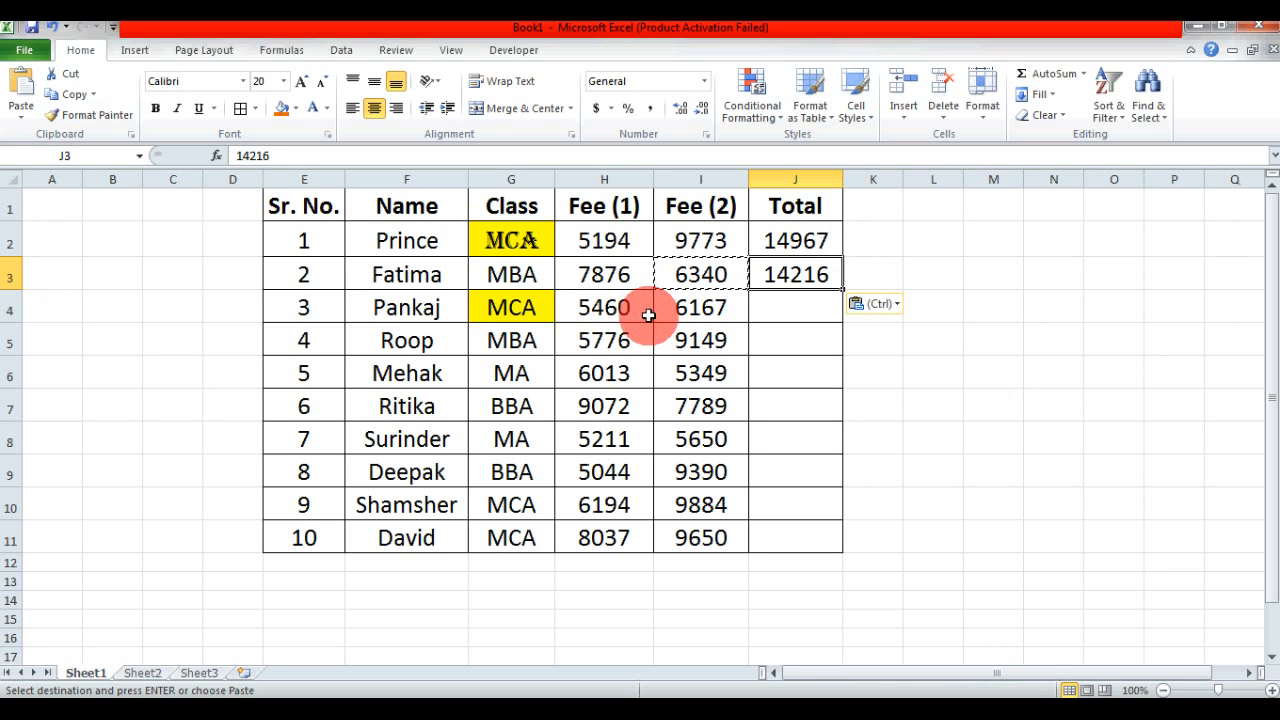
# - Review the Subtract, Multiply, Divide and Add operations in Paste Special for H4, and close the dialog without pasting
pyautogui.click(612, 308)
pyautogui.click(22, 112)
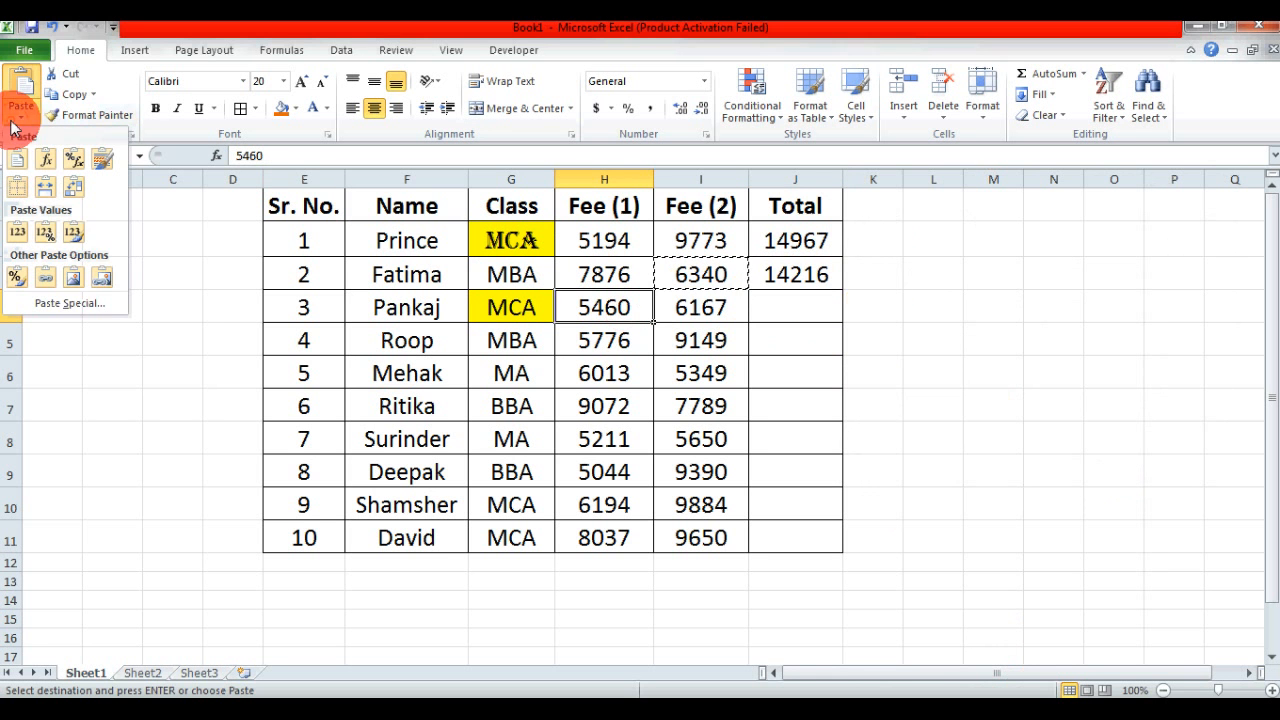
pyautogui.click(79, 304)
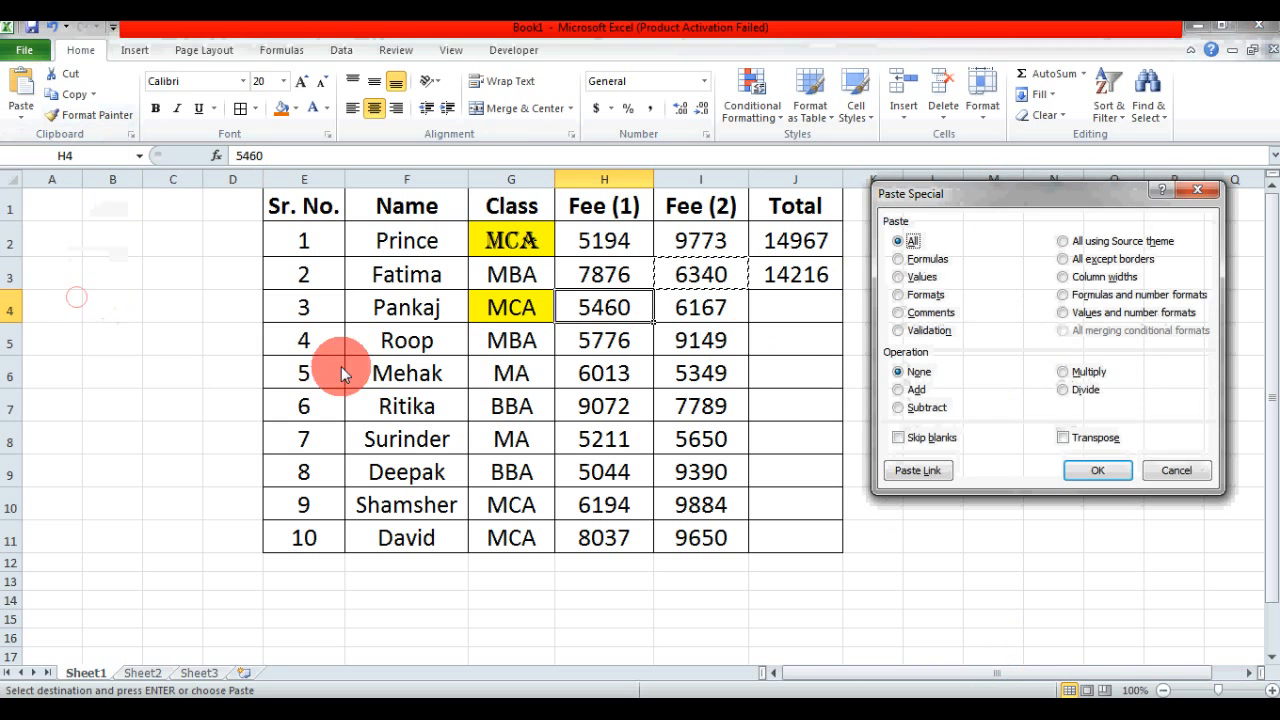
pyautogui.click(918, 407)
pyautogui.click(1077, 372)
pyautogui.click(1081, 390)
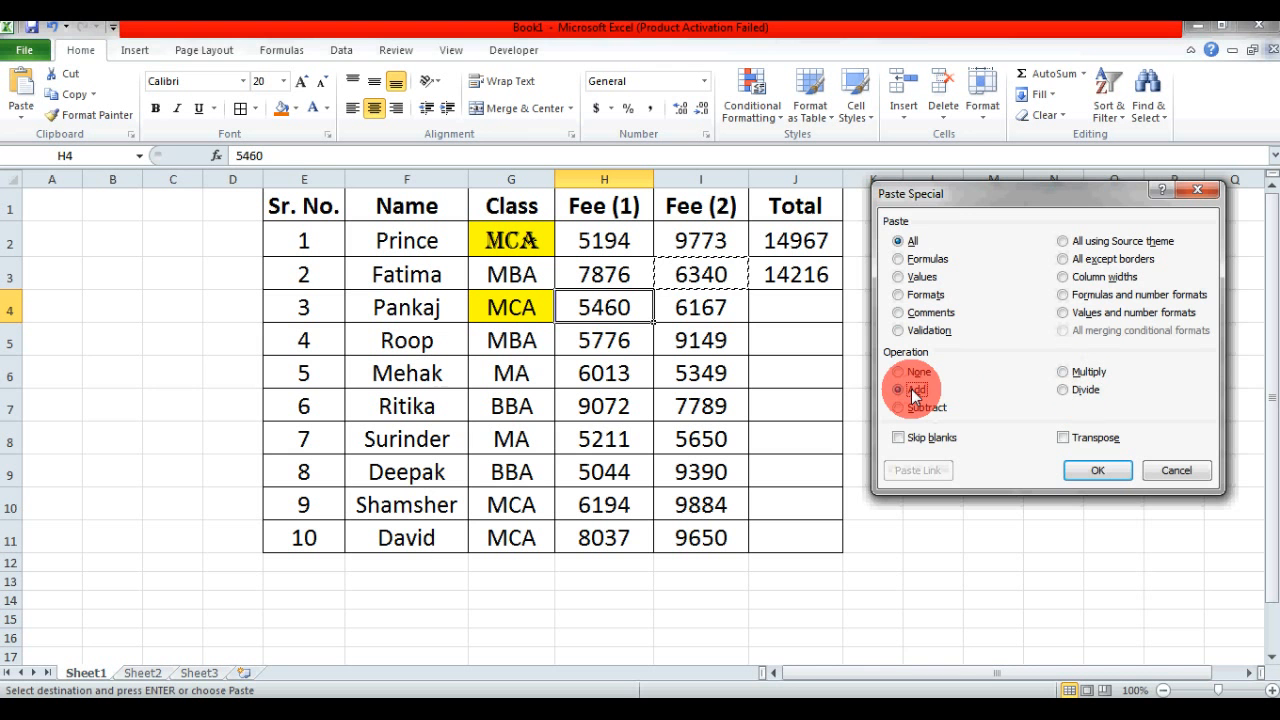
pyautogui.moveTo(945, 198)
pyautogui.mouseDown()
pyautogui.moveTo(967, 210)
pyautogui.moveTo(953, 190)
pyautogui.mouseUp()
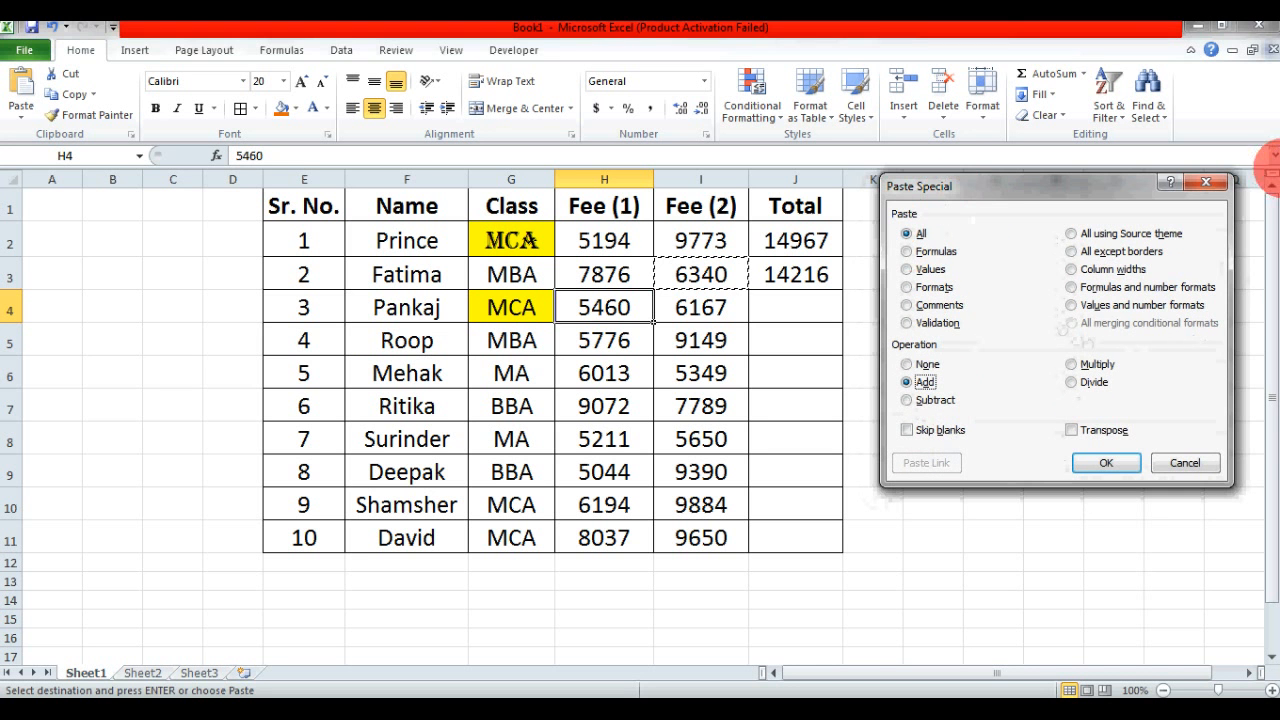
pyautogui.click(1205, 187)
pyautogui.click(603, 272)
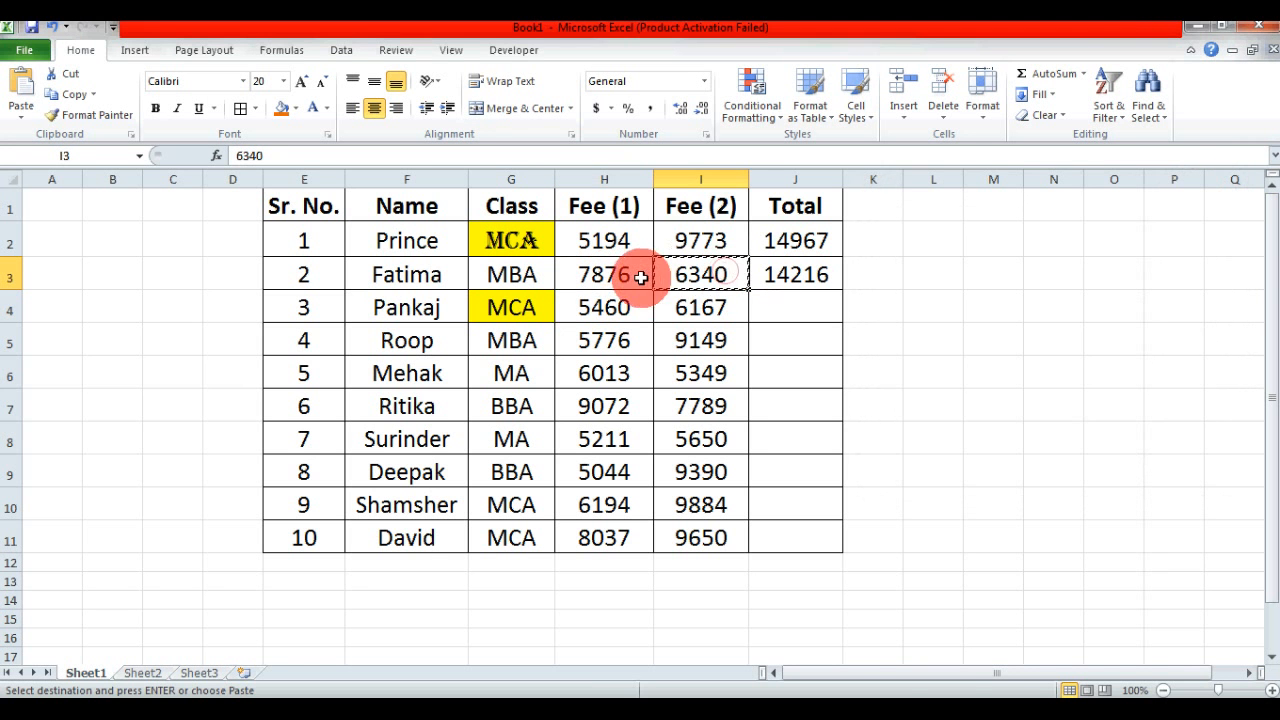
# - Review the Subtract, Multiply and Divide operations in Paste Special for H3:I3, close the dialog without pasting and clear the copy selection
pyautogui.moveTo(643, 271); pyautogui.dragTo(673, 276)
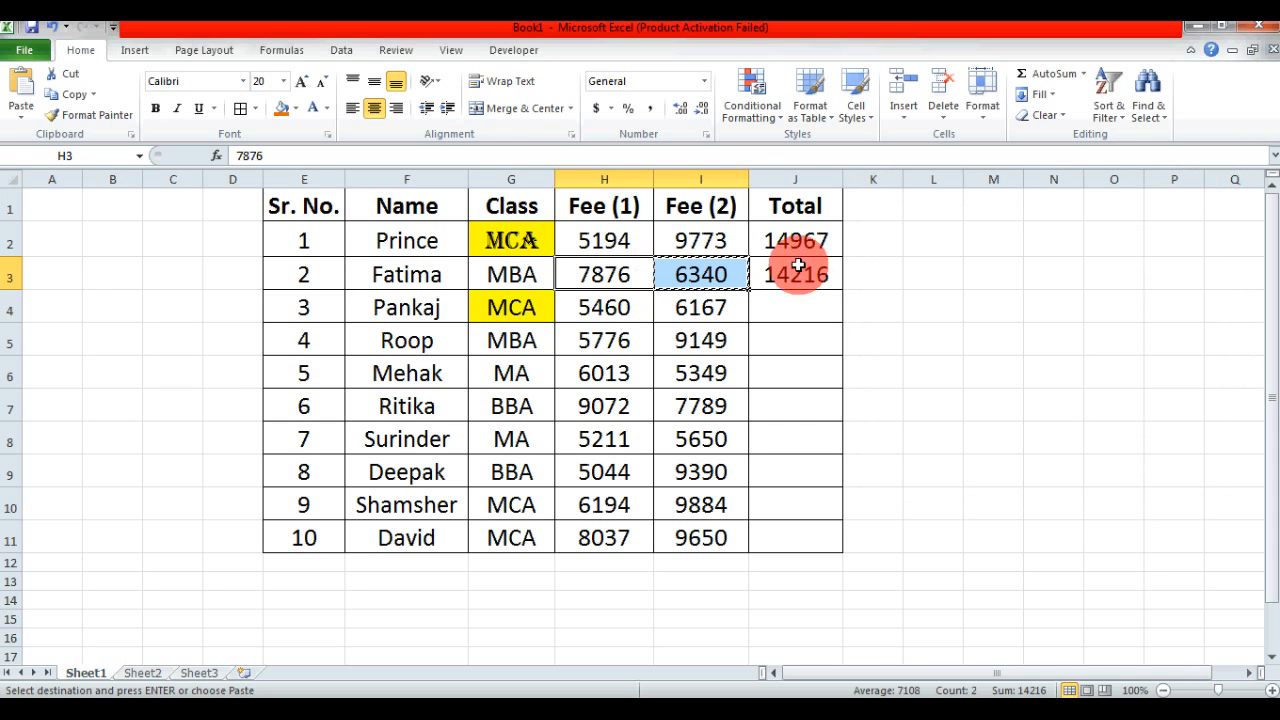
pyautogui.click(17, 122)
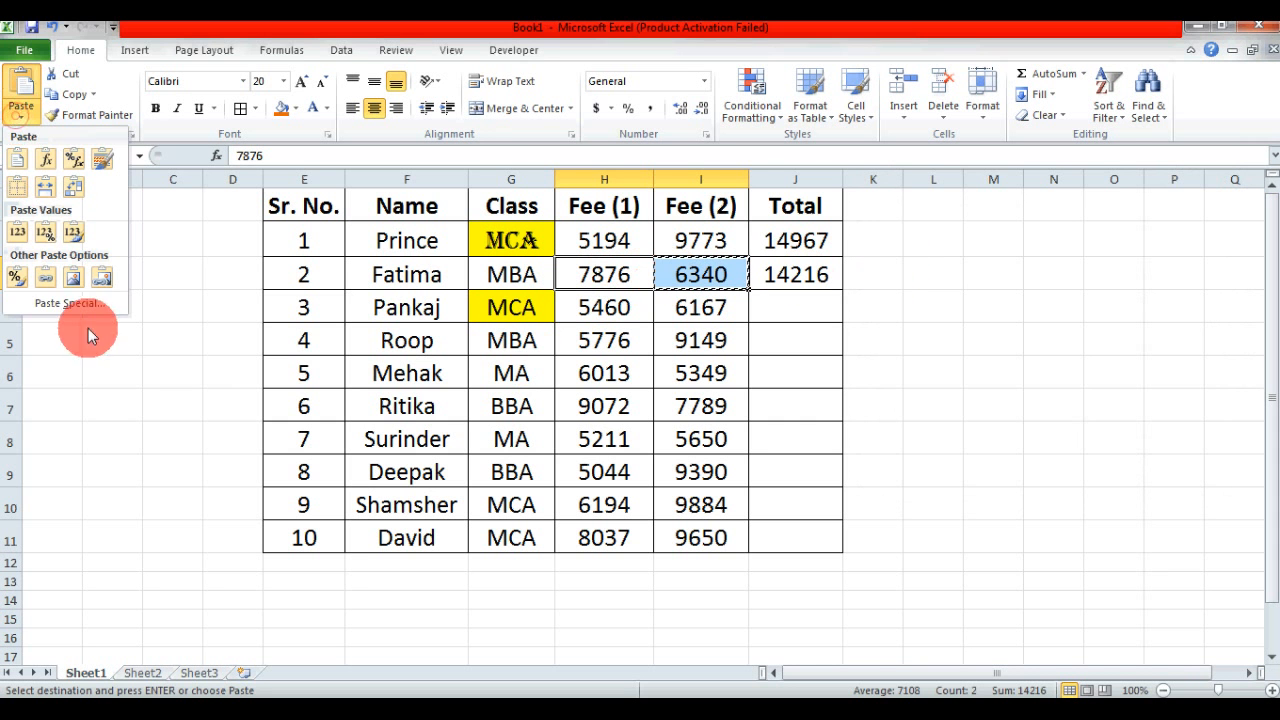
pyautogui.click(66, 300)
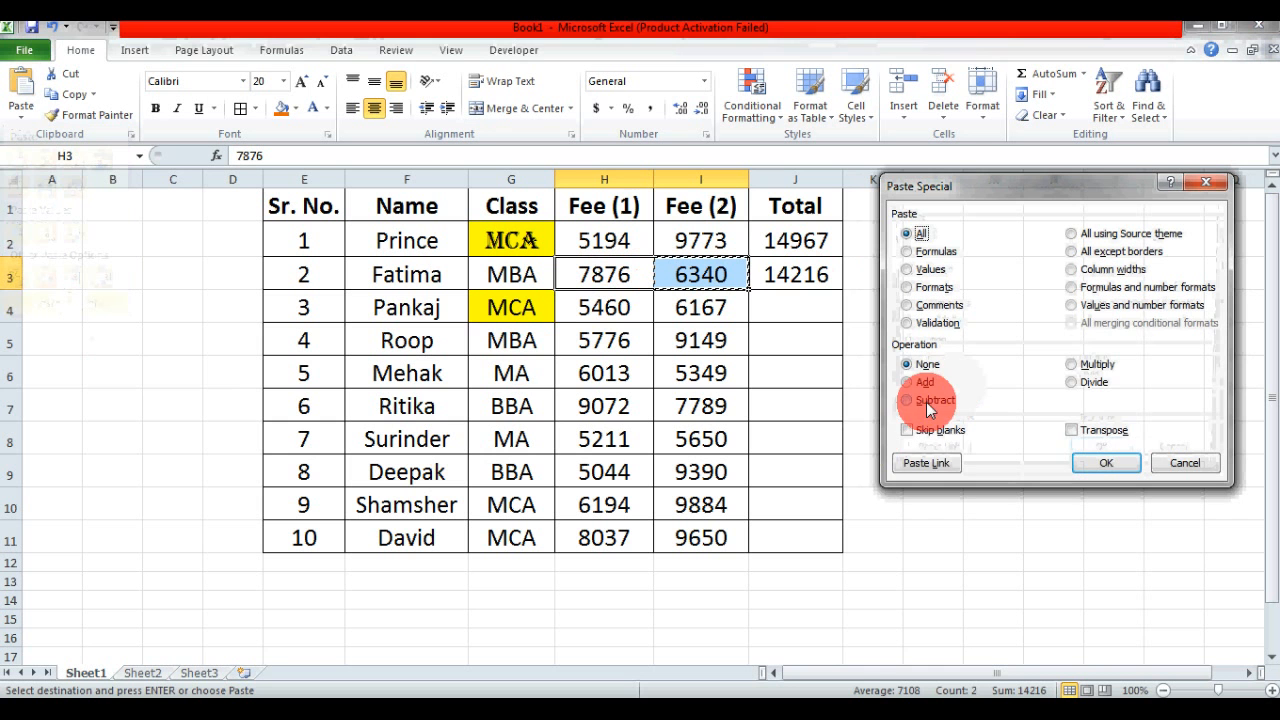
pyautogui.click(924, 401)
pyautogui.click(1098, 368)
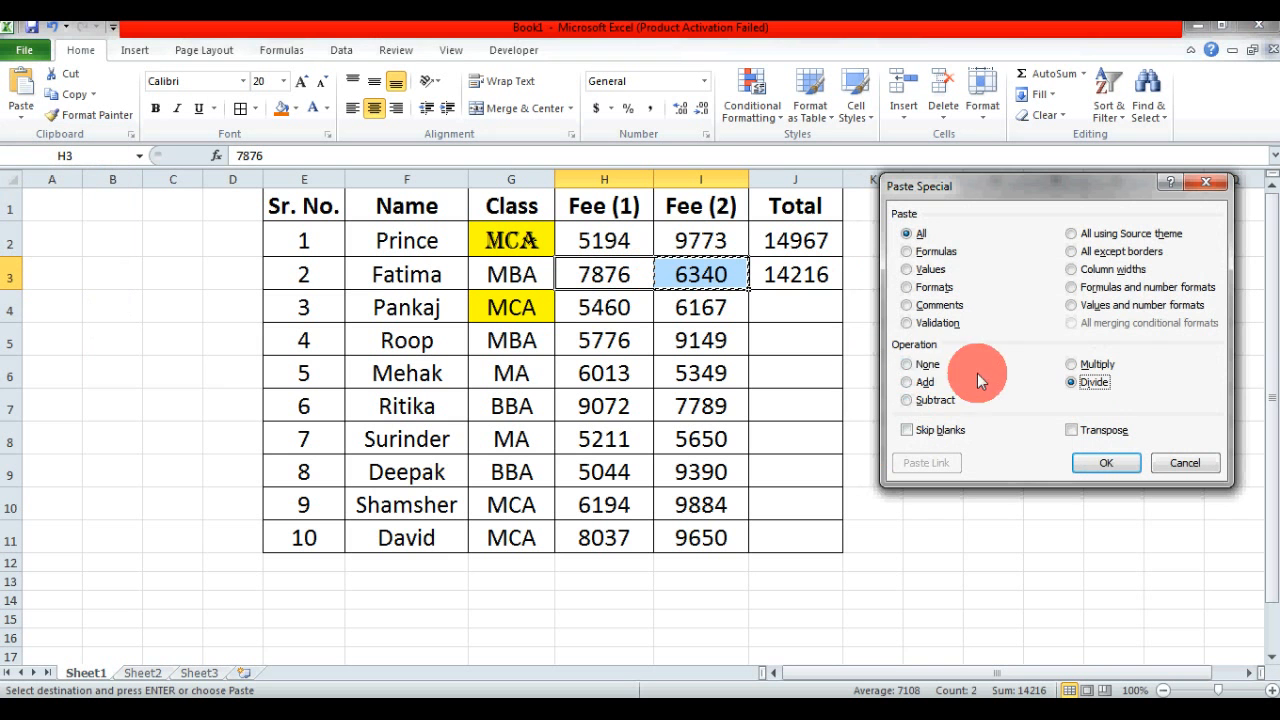
pyautogui.click(1097, 394)
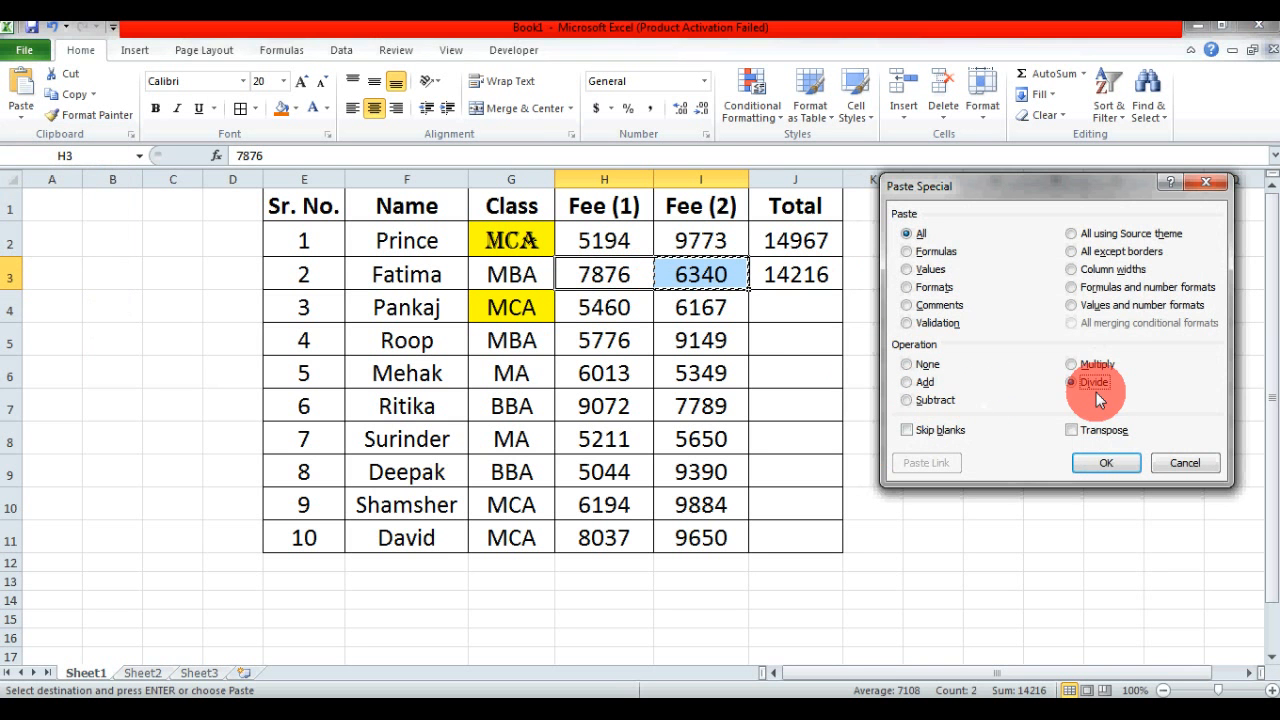
pyautogui.click(1185, 463)
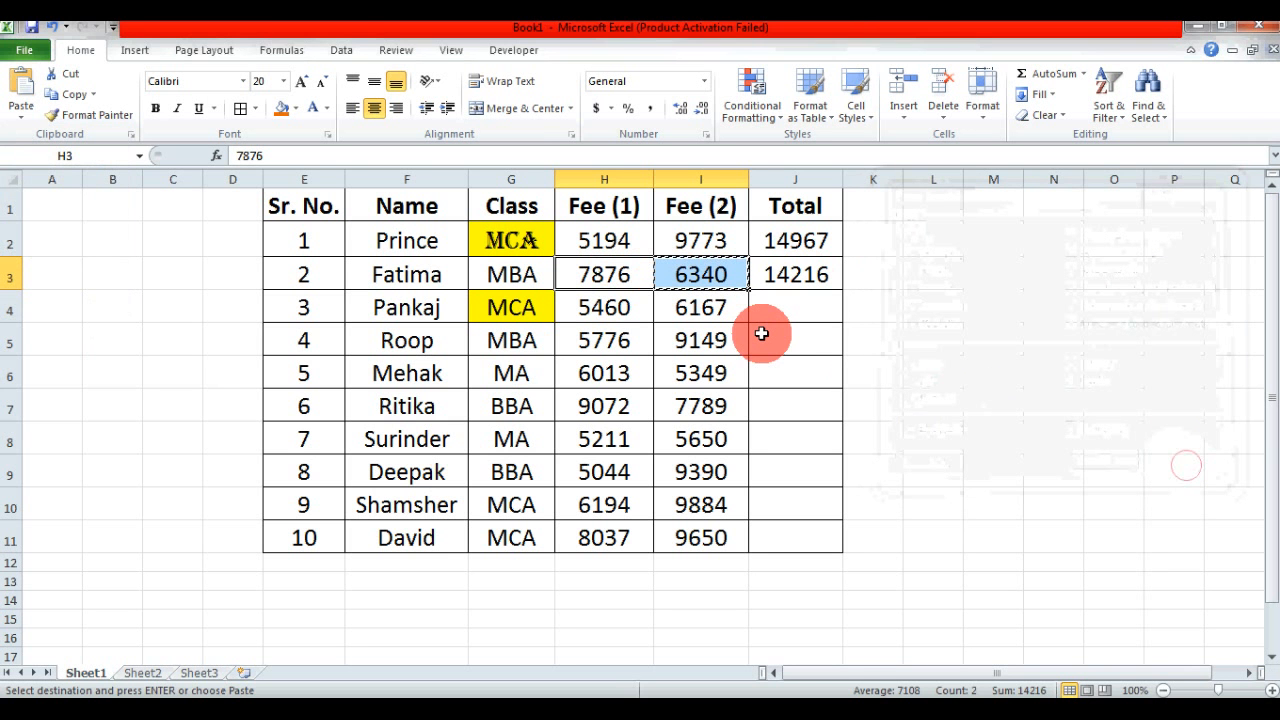
pyautogui.press('Escape')
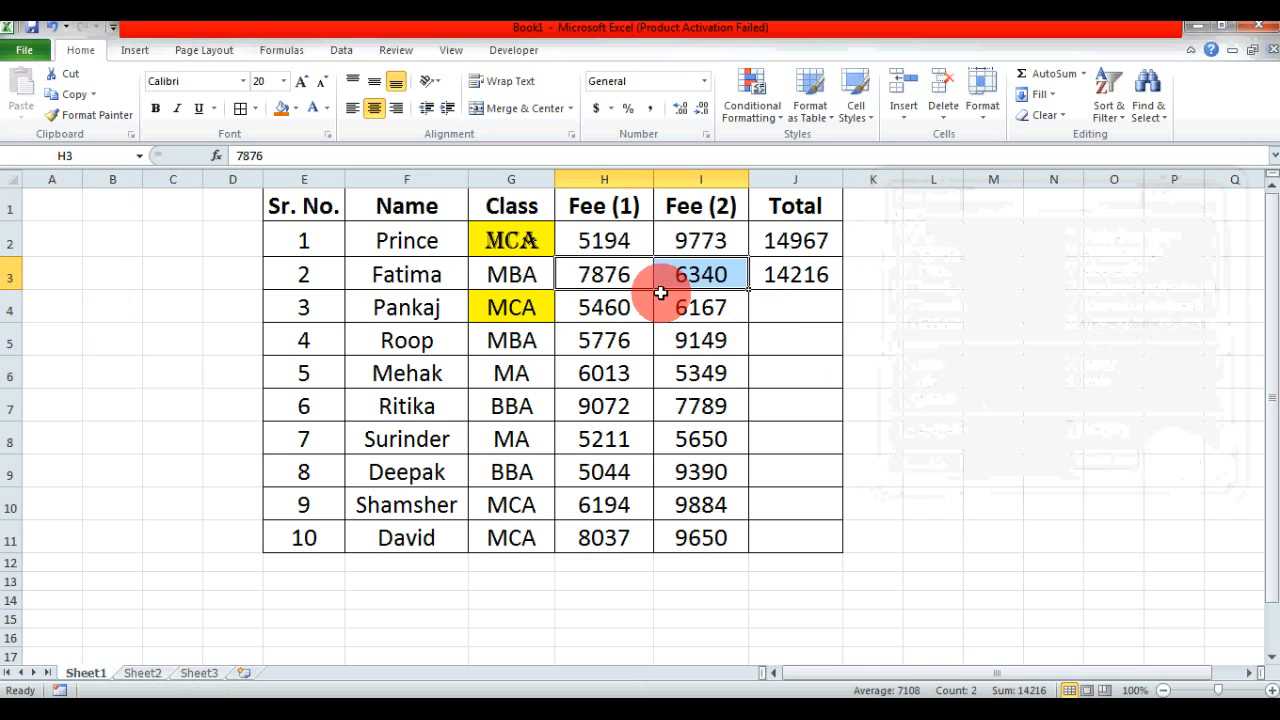
# - Examine the SUM formula and its cell references in the first Total cell, J2
pyautogui.moveTo(411, 266); pyautogui.dragTo(498, 383)
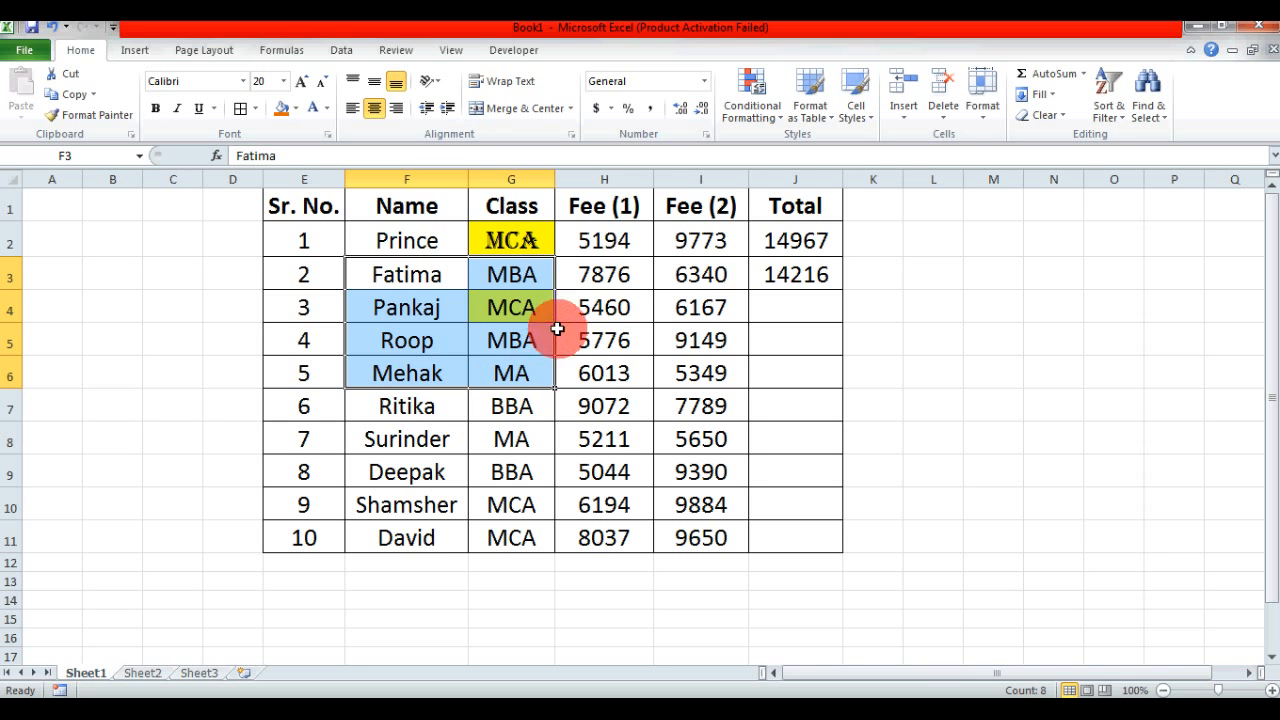
pyautogui.click(700, 307)
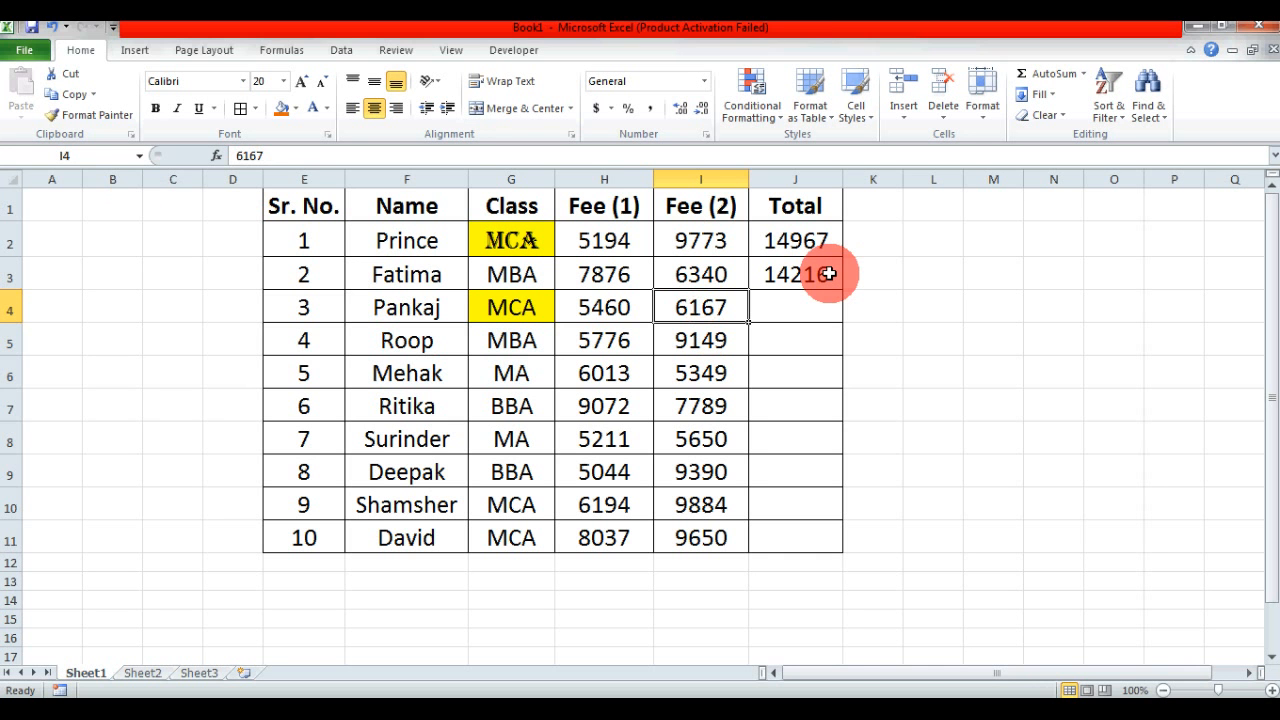
pyautogui.click(816, 247)
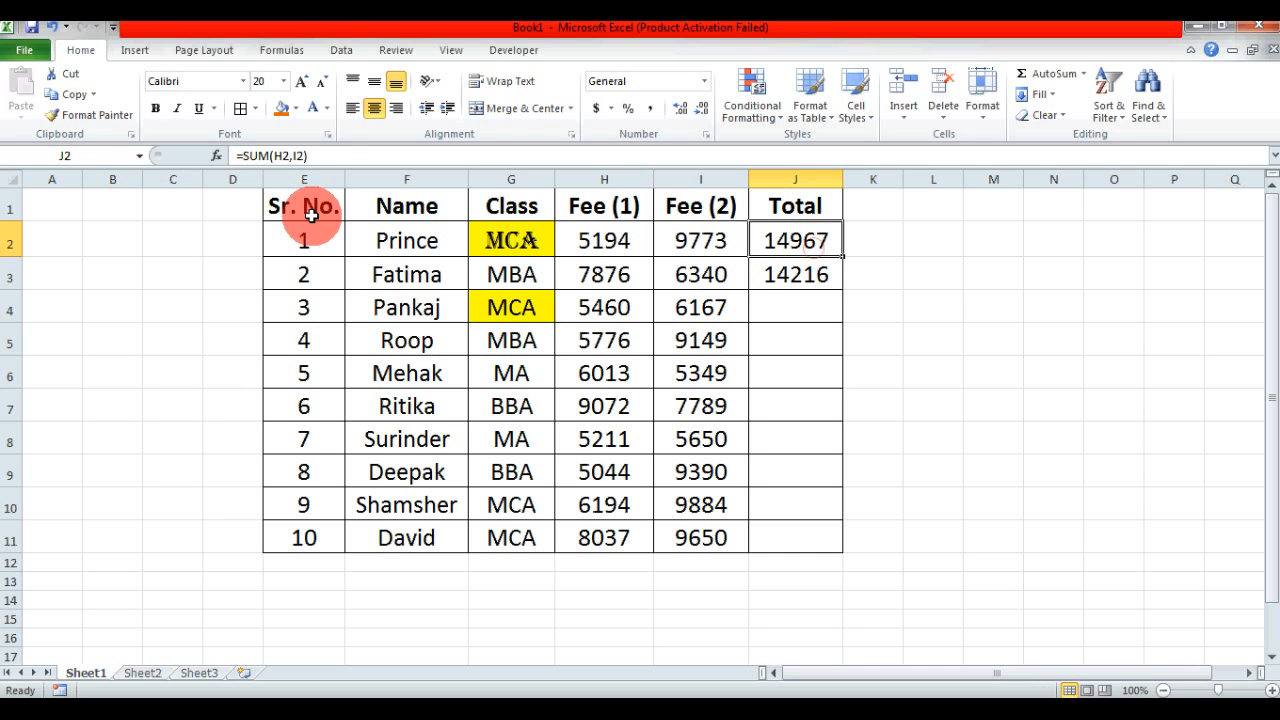
pyautogui.doubleClick(777, 242)
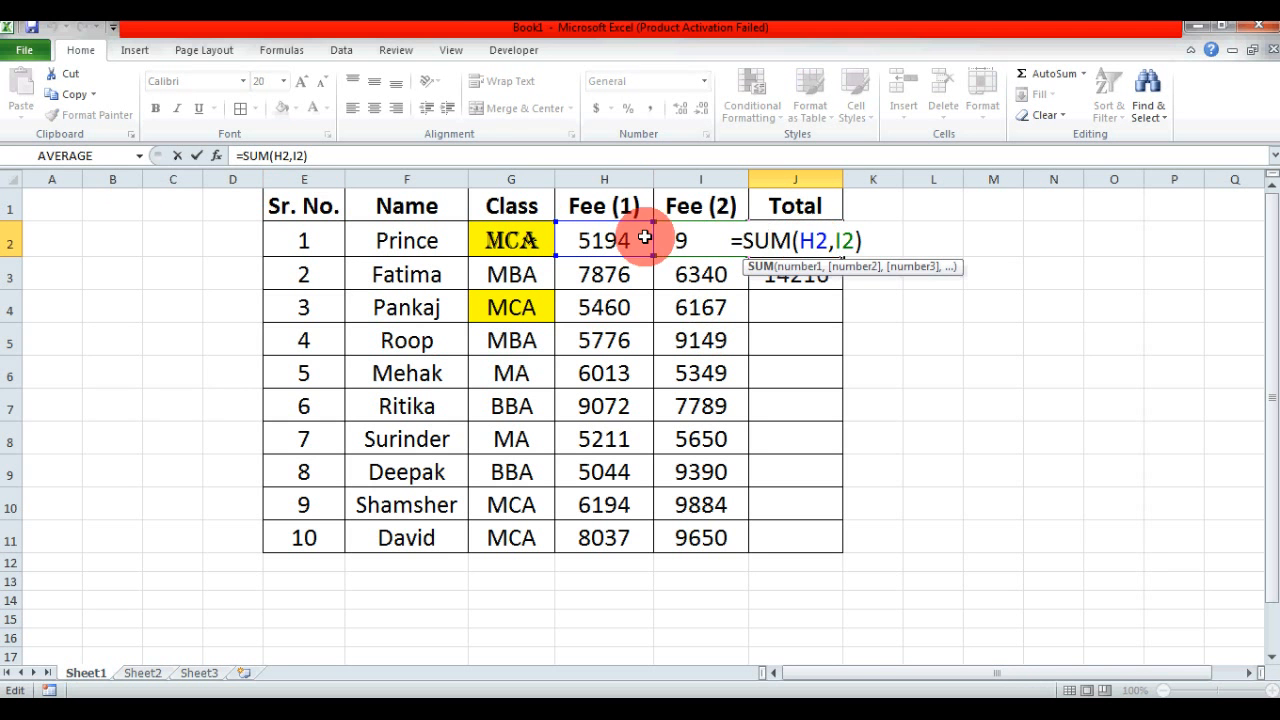
pyautogui.press('Return')
# - Copy the total formula in J2 and paste it into J4:J11 using Paste Special's Formulas option
pyautogui.click(798, 236)
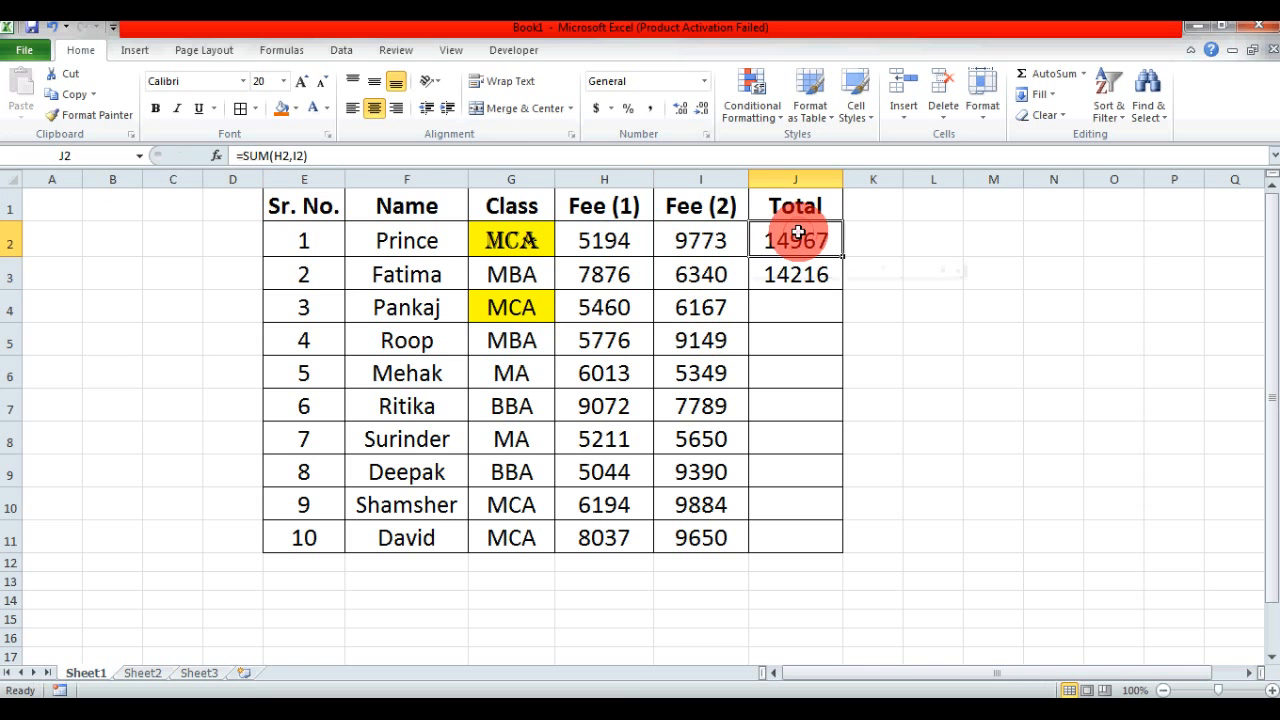
pyautogui.hotkey('ctrl', 'c')
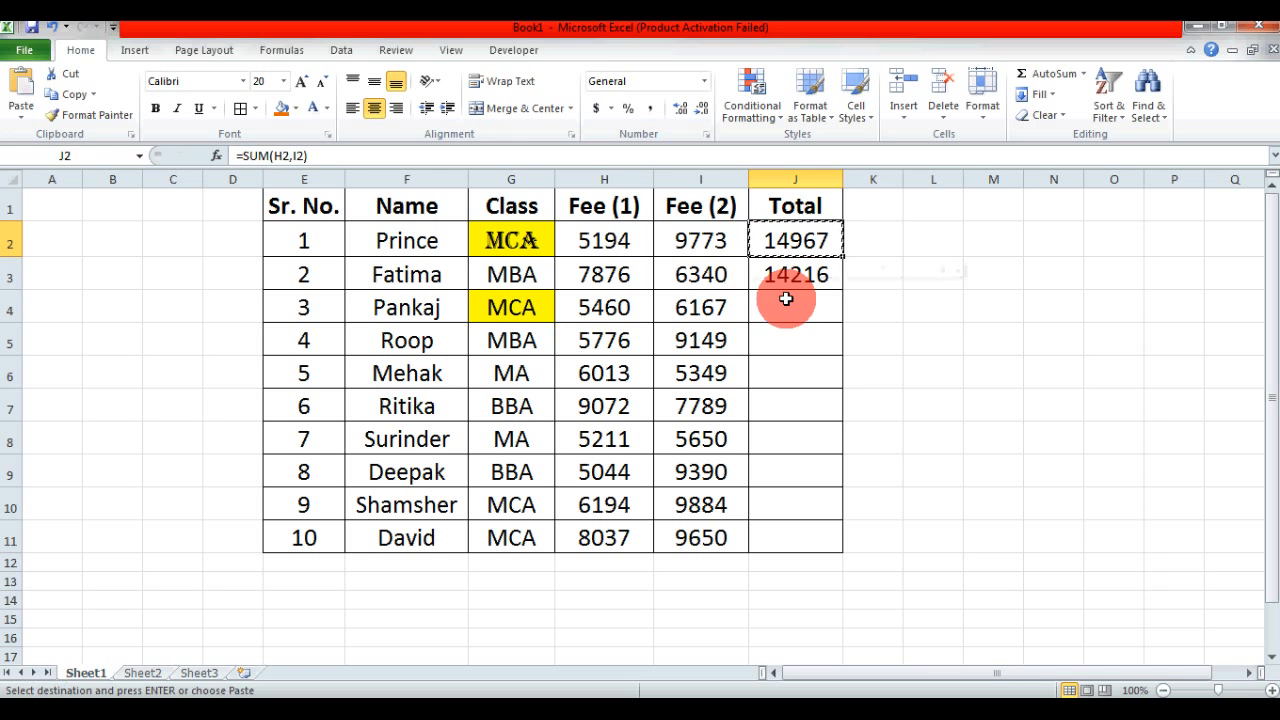
pyautogui.click(786, 302)
pyautogui.moveTo(785, 342); pyautogui.dragTo(789, 535)
pyautogui.click(21, 108)
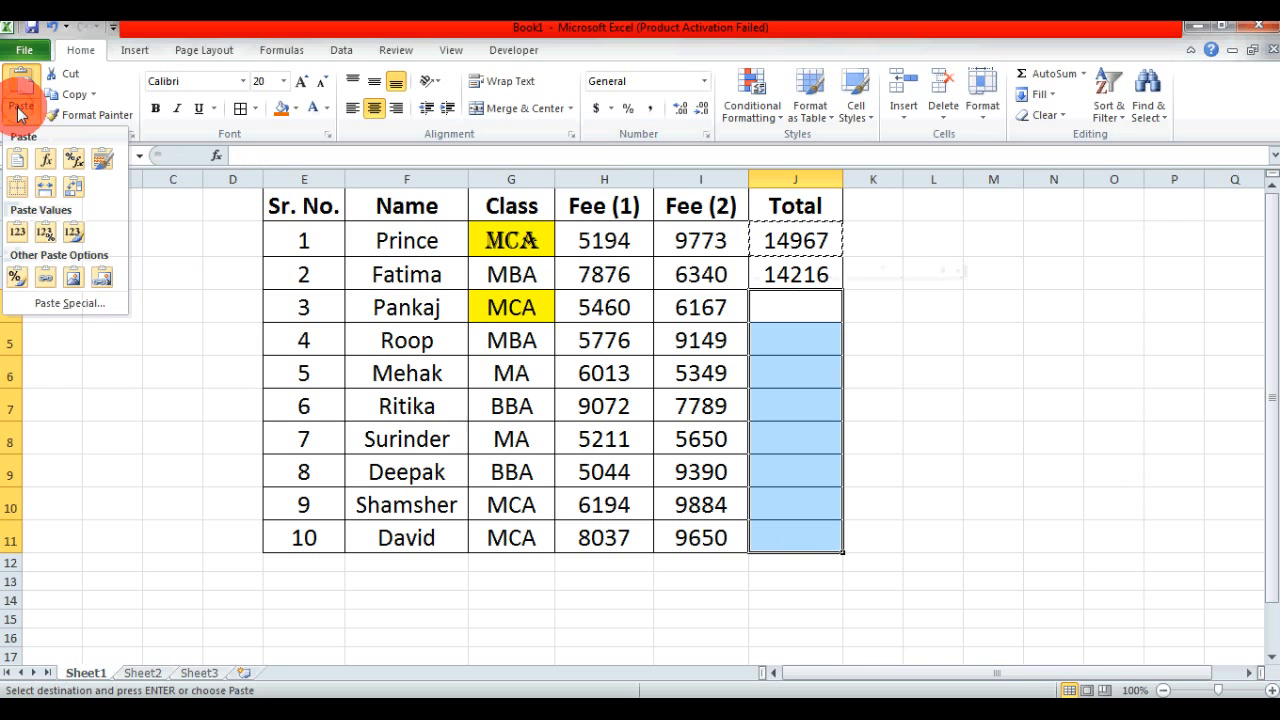
pyautogui.click(73, 307)
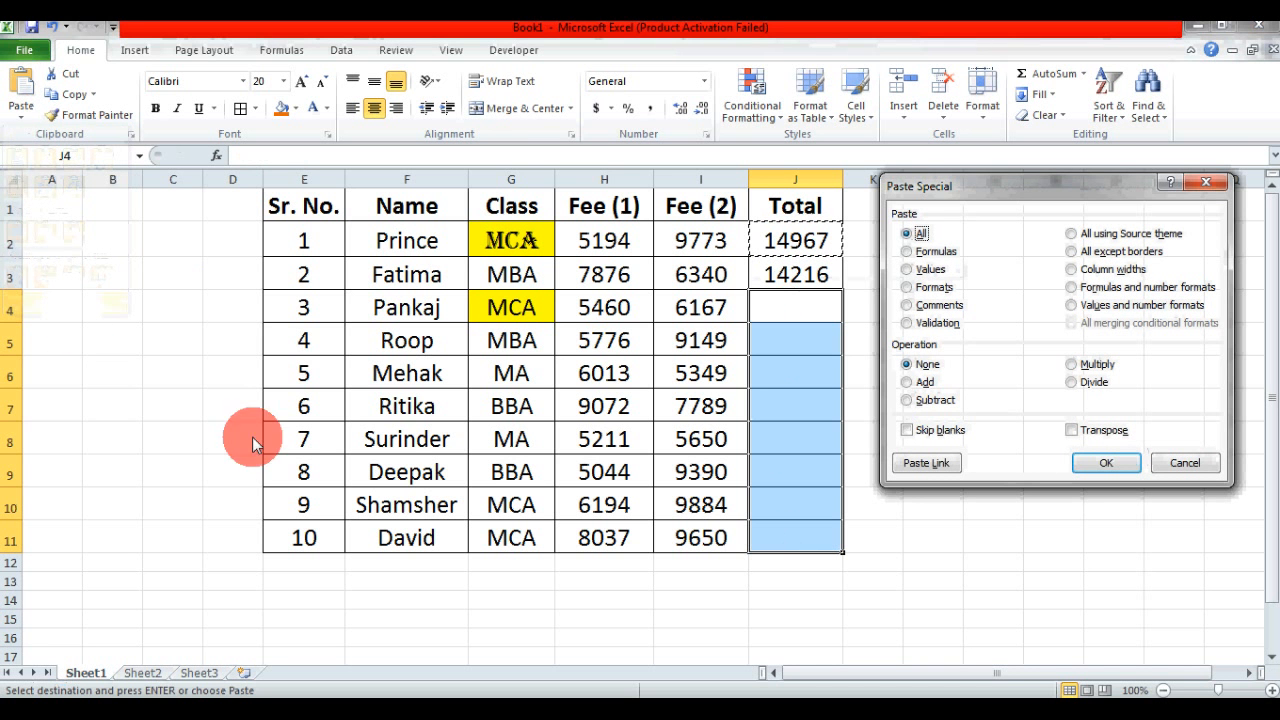
pyautogui.click(919, 254)
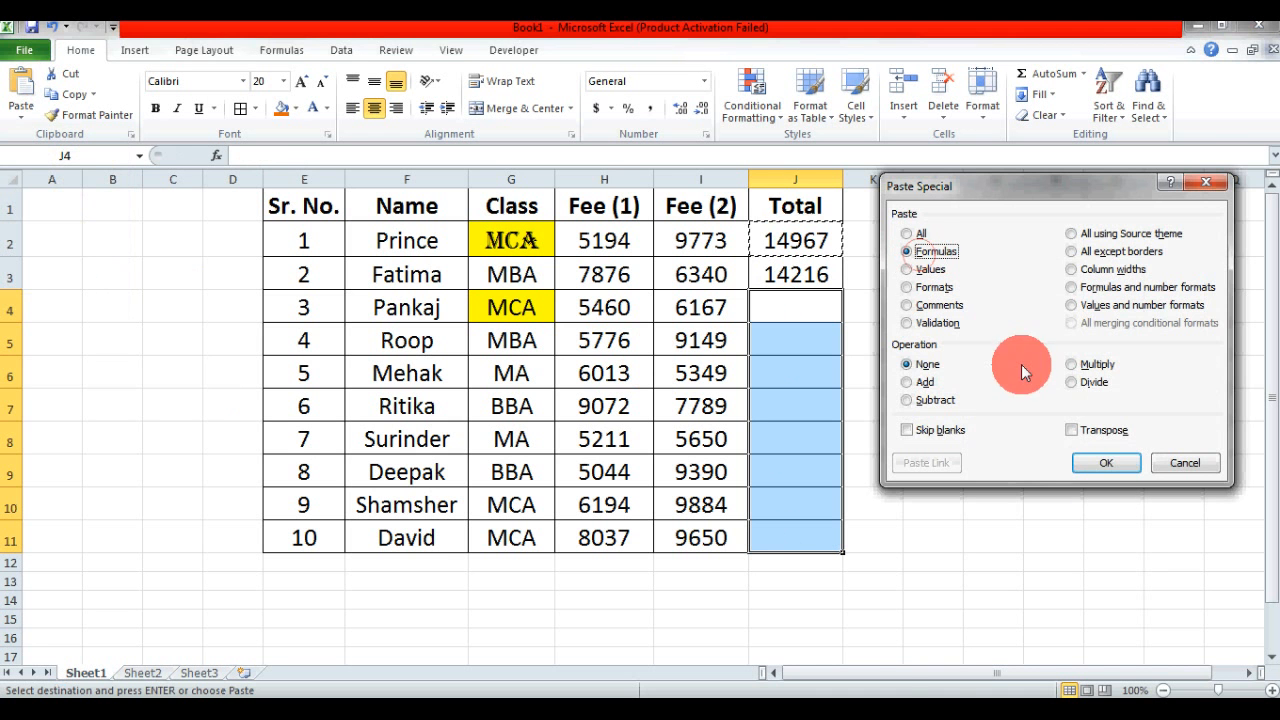
pyautogui.click(1106, 463)
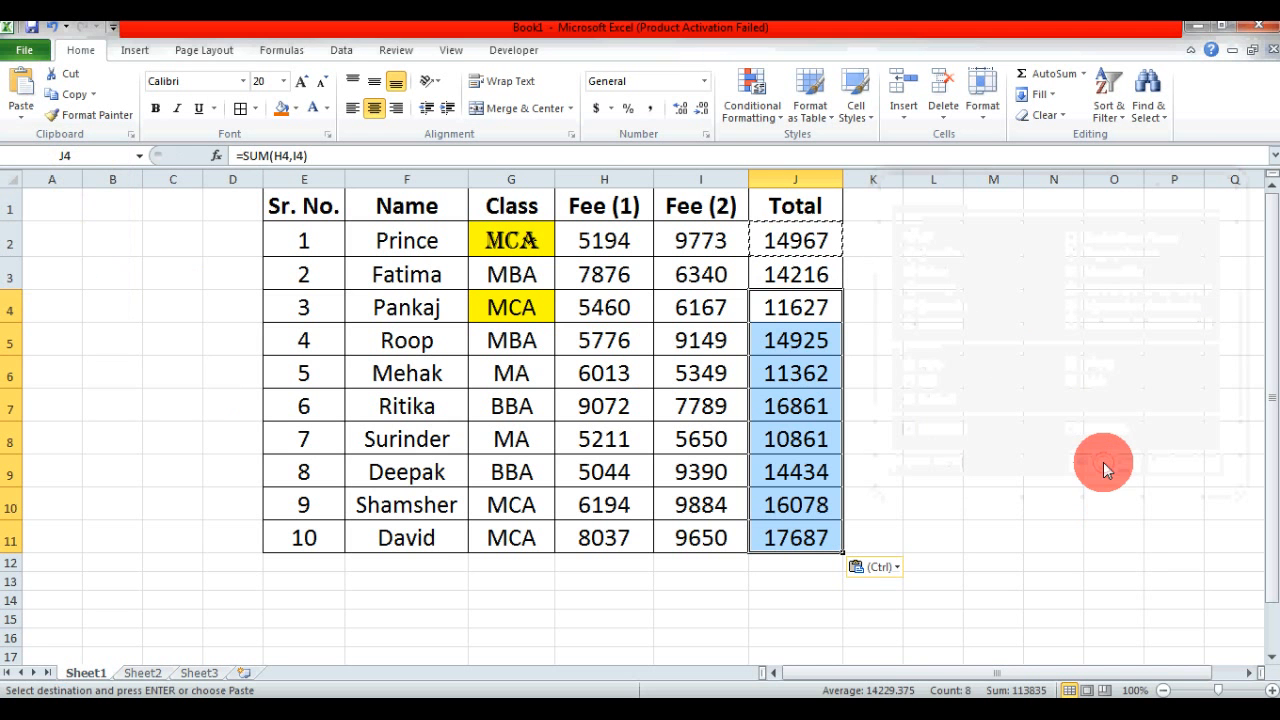
# - Inspect the pasted SUM formulas in Total cells J4 to J7 to check their row references
pyautogui.click(806, 307)
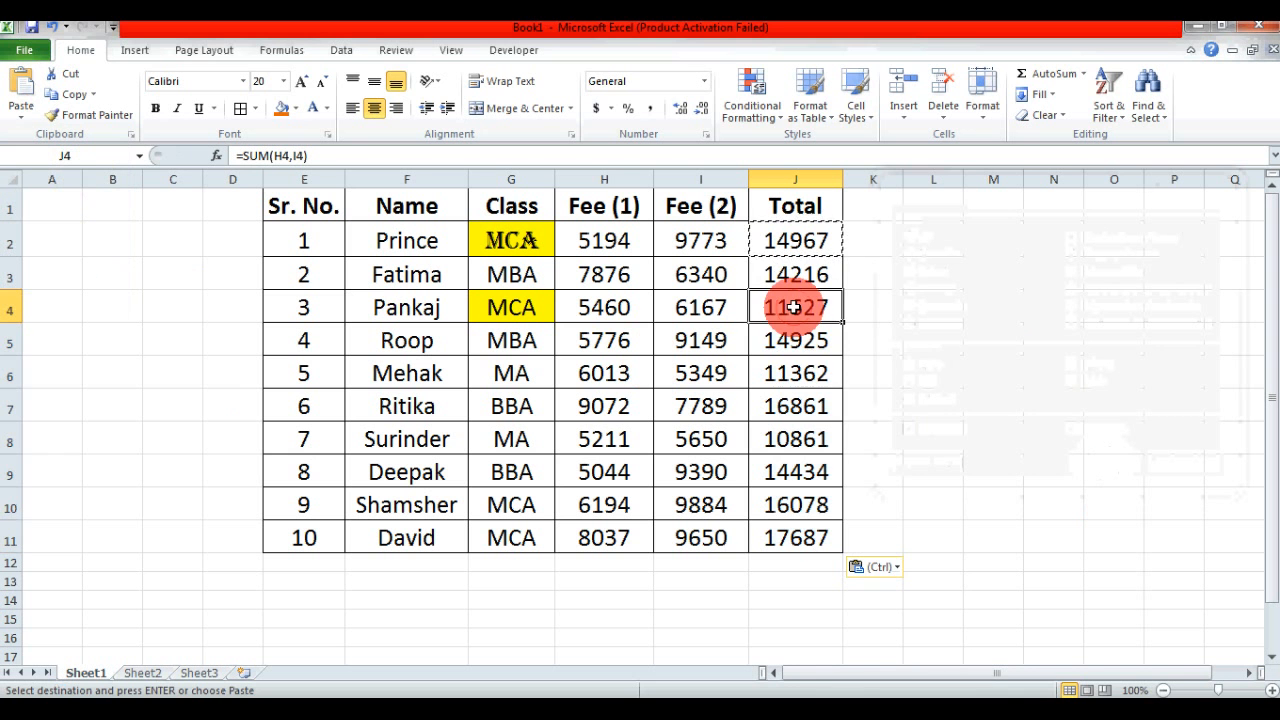
pyautogui.doubleClick(799, 310)
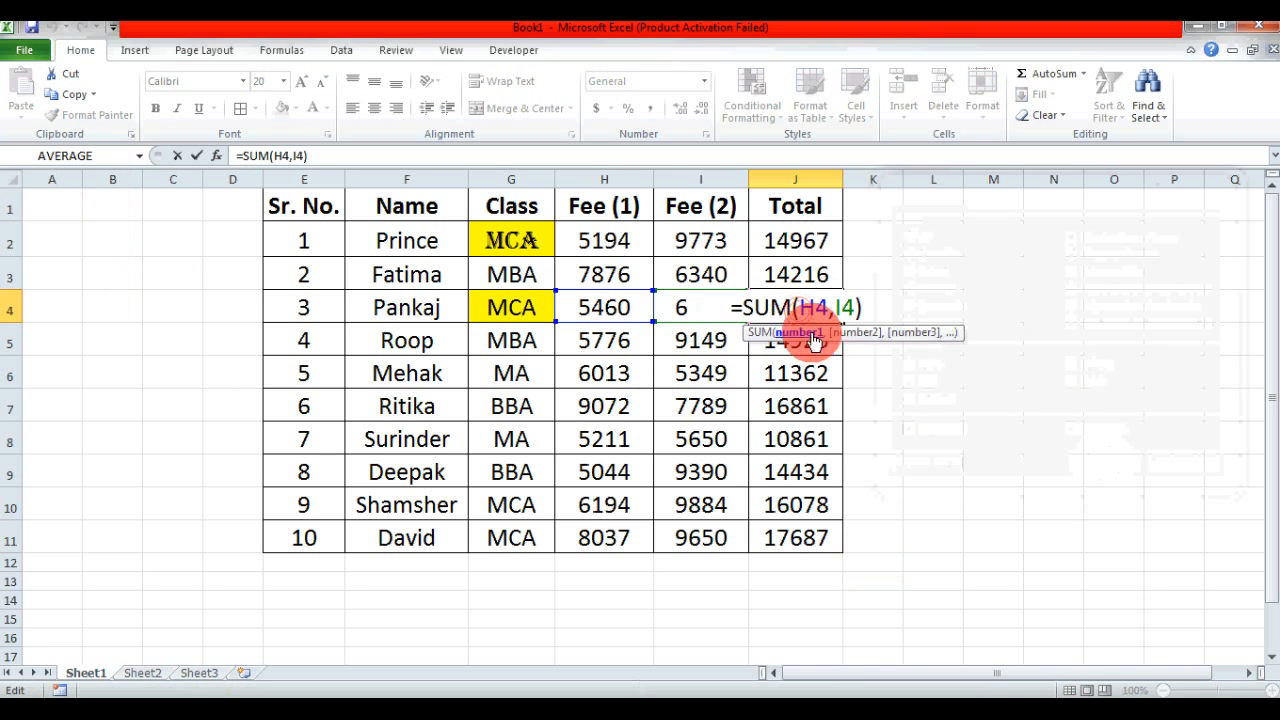
pyautogui.press('Escape')
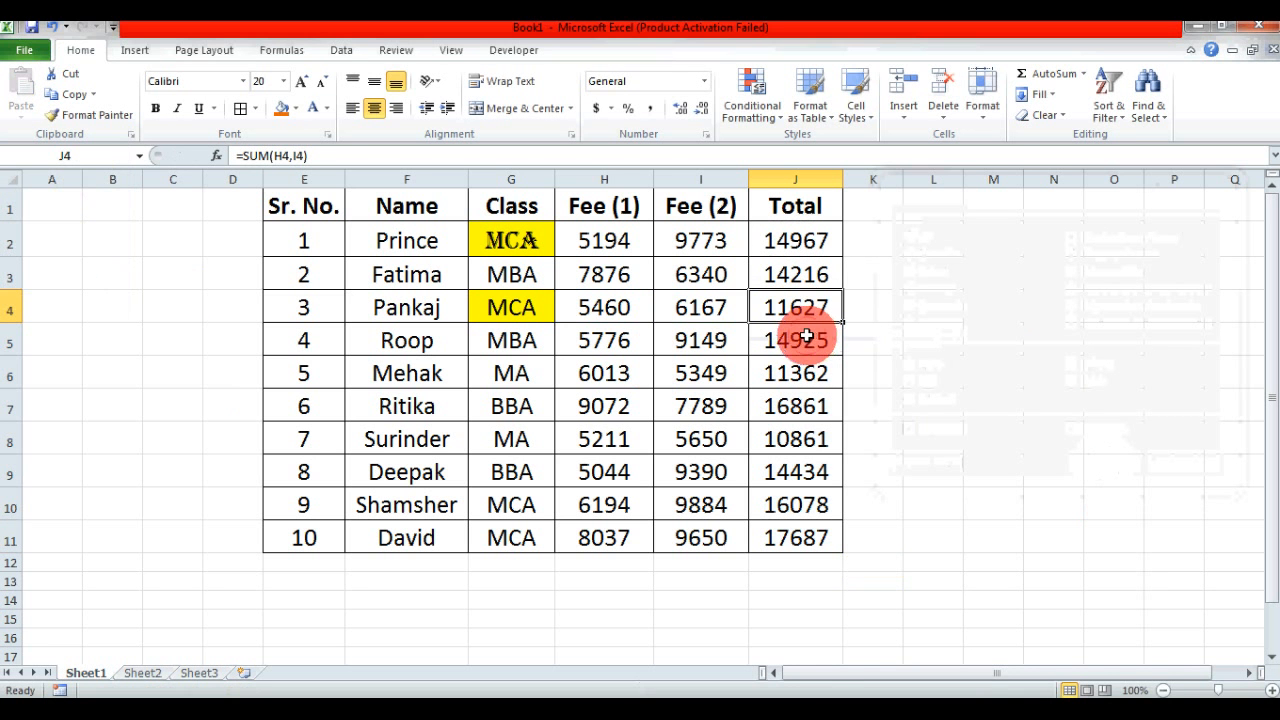
pyautogui.doubleClick(810, 340)
pyautogui.press('Escape')
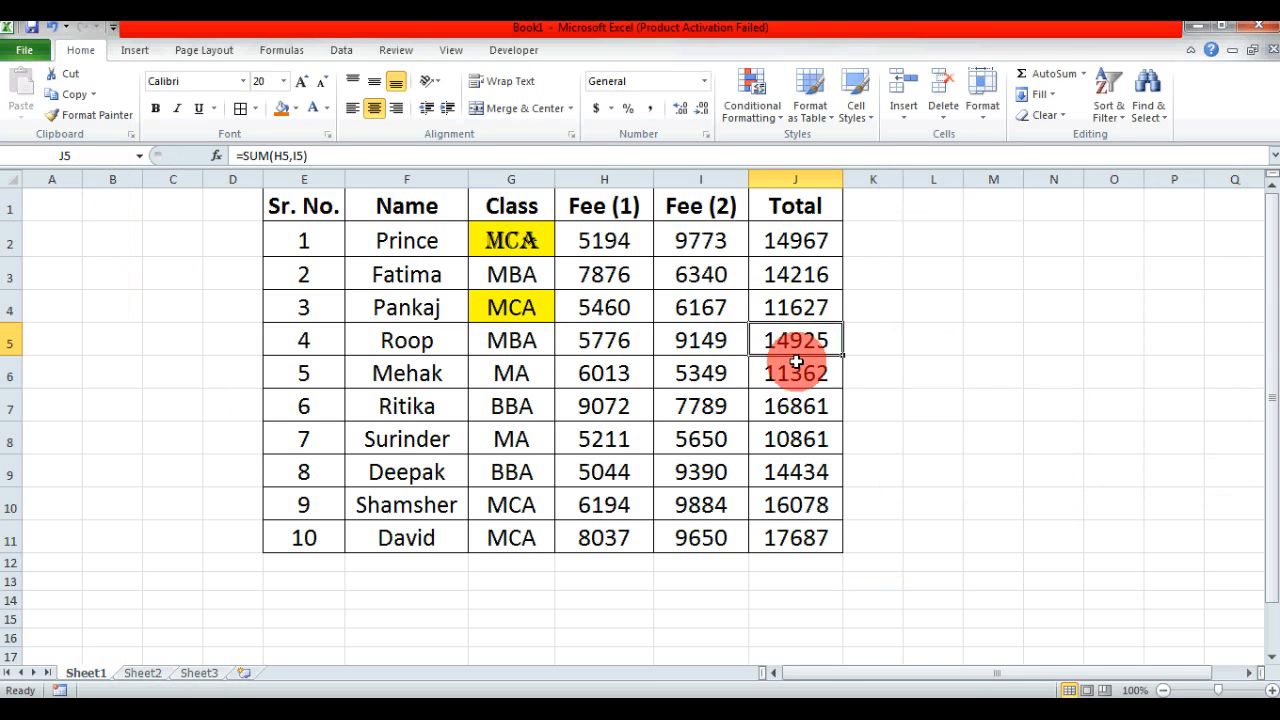
pyautogui.doubleClick(796, 362)
pyautogui.press('Escape')
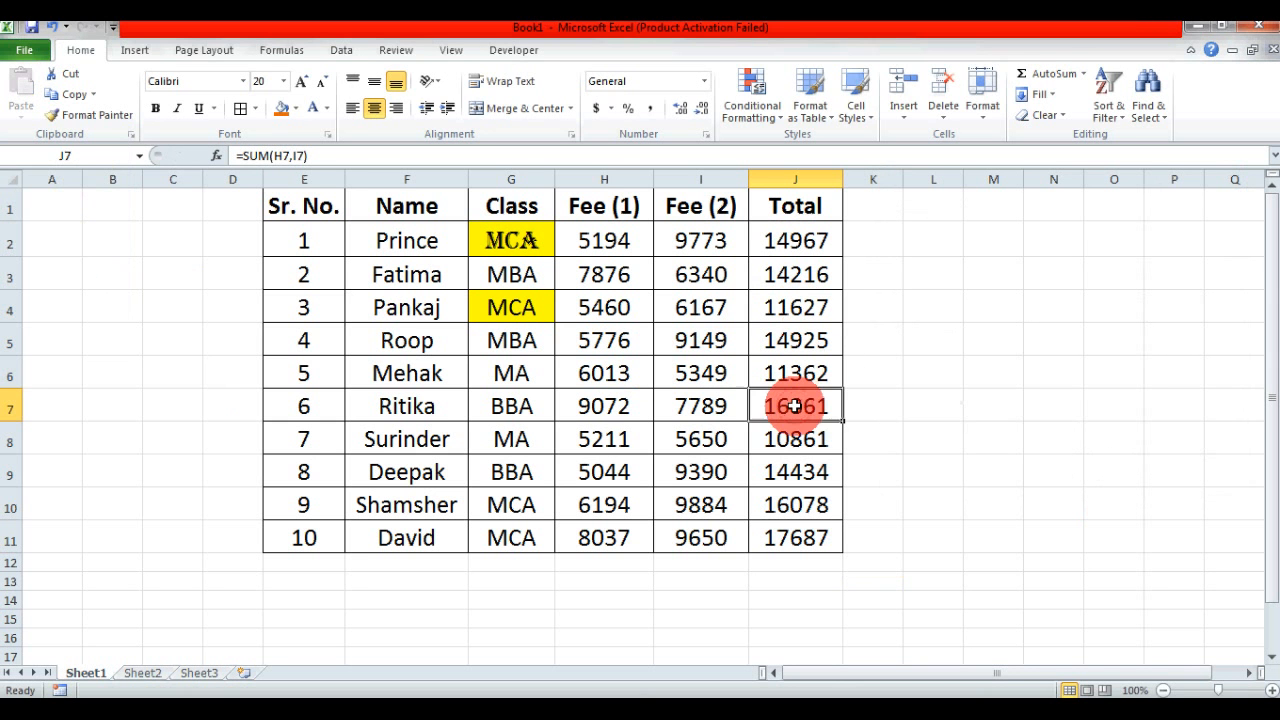
pyautogui.doubleClick(800, 400)
pyautogui.press('Escape')
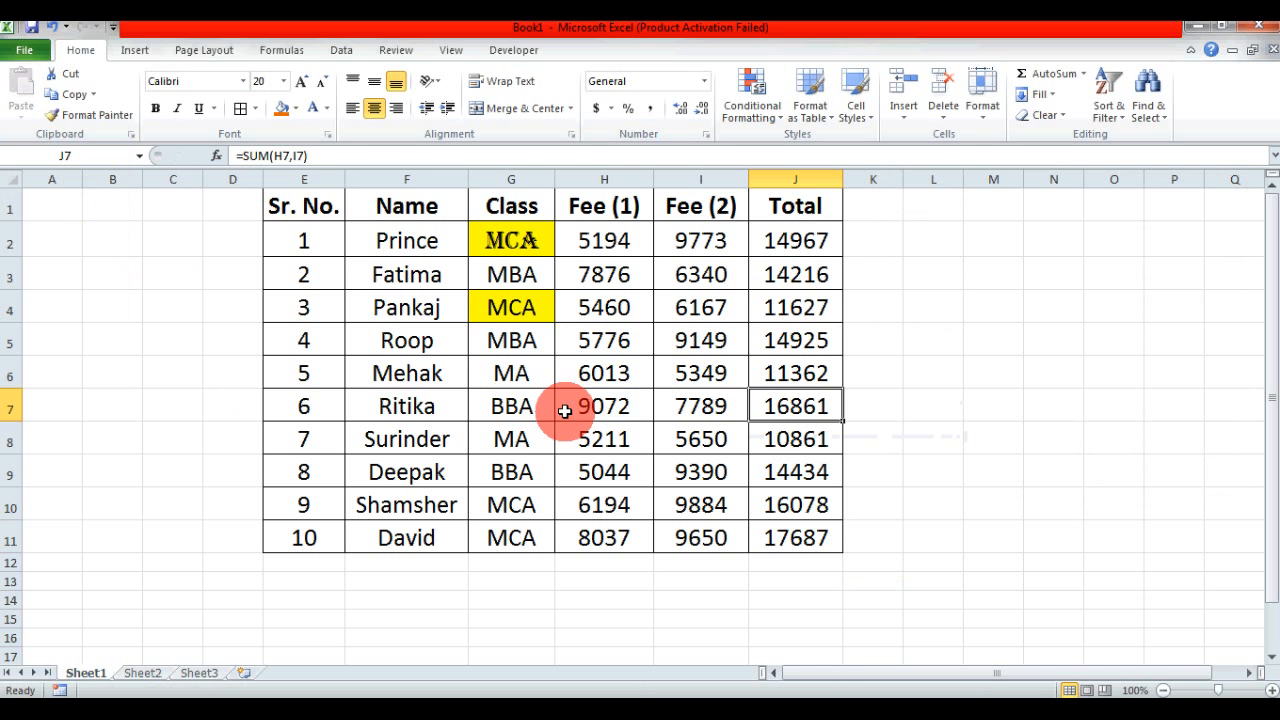
# - Review Paste Special's Formulas and number formats option for J7 without pasting, and look through the available number formats
pyautogui.hotkey('ctrl', 'c')
pyautogui.click(21, 110)
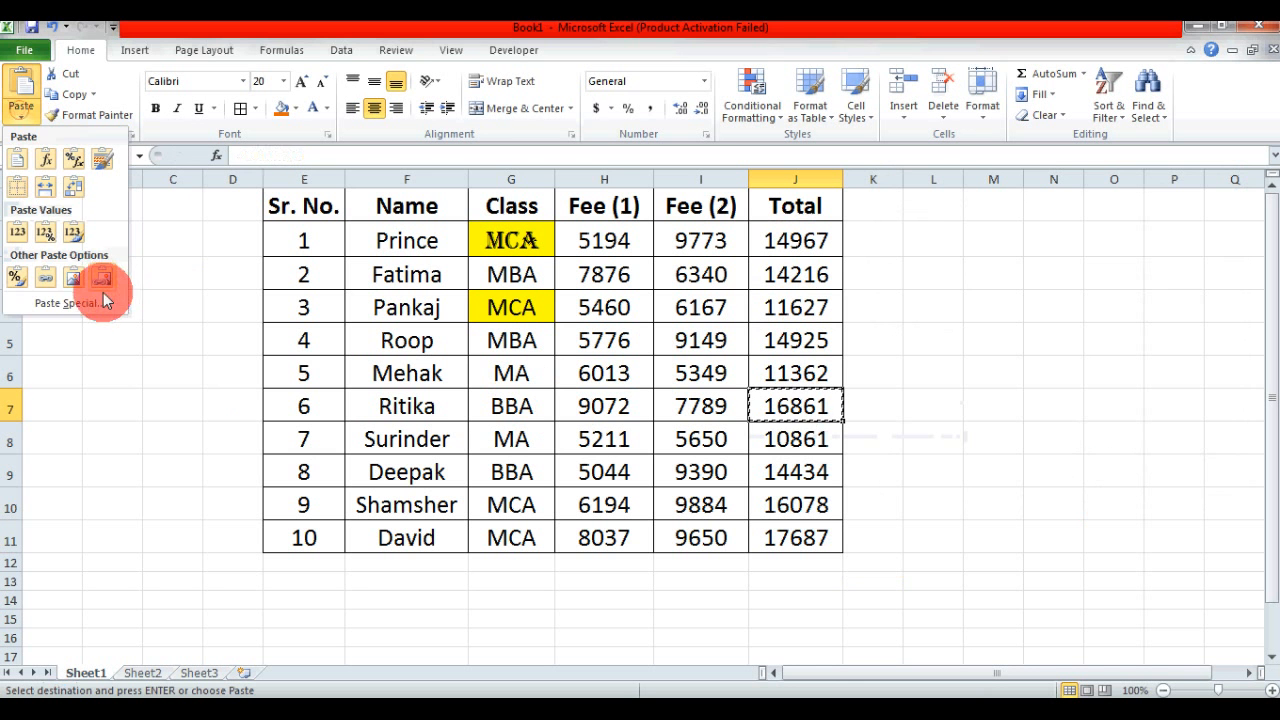
pyautogui.click(105, 300)
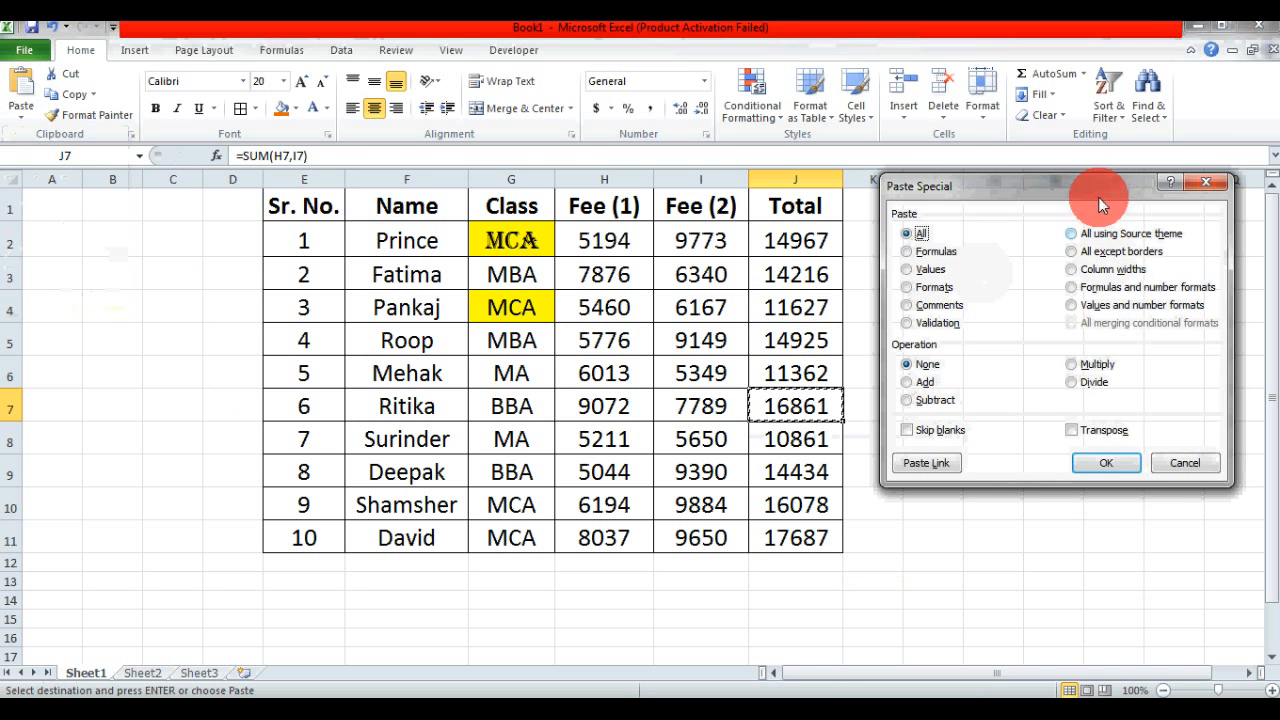
pyautogui.moveTo(1098, 197); pyautogui.dragTo(902, 191)
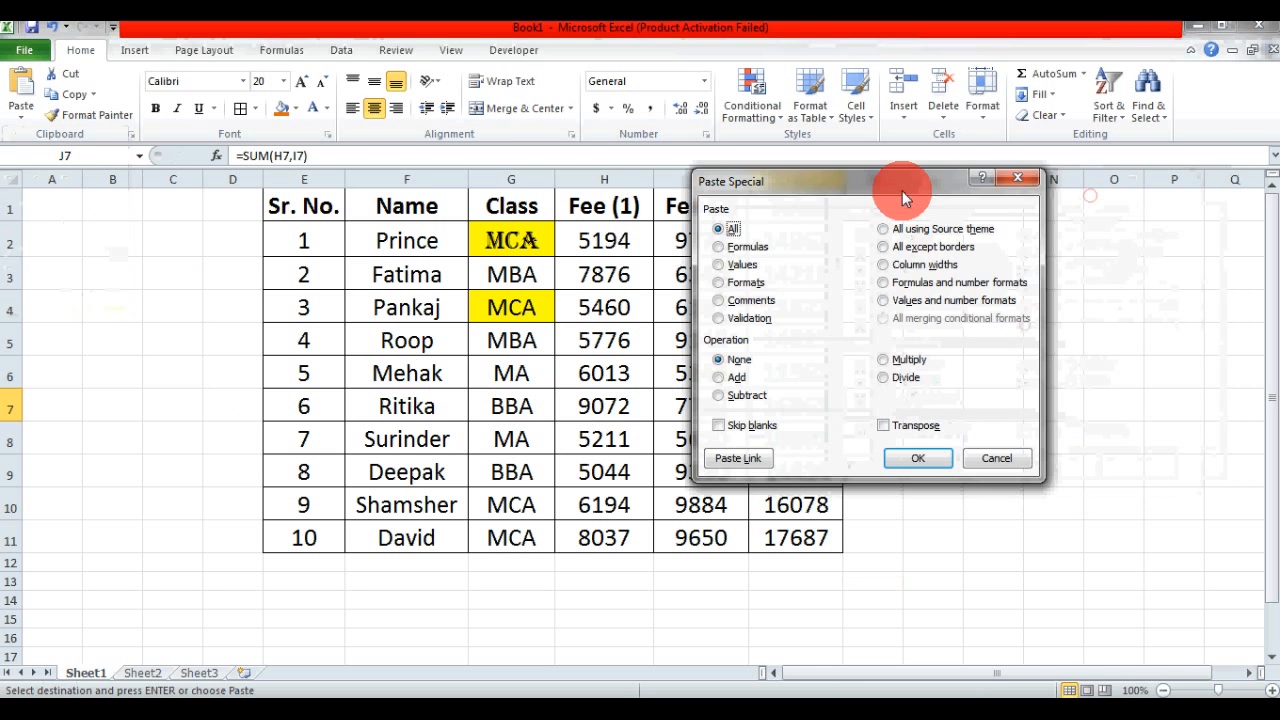
pyautogui.click(885, 285)
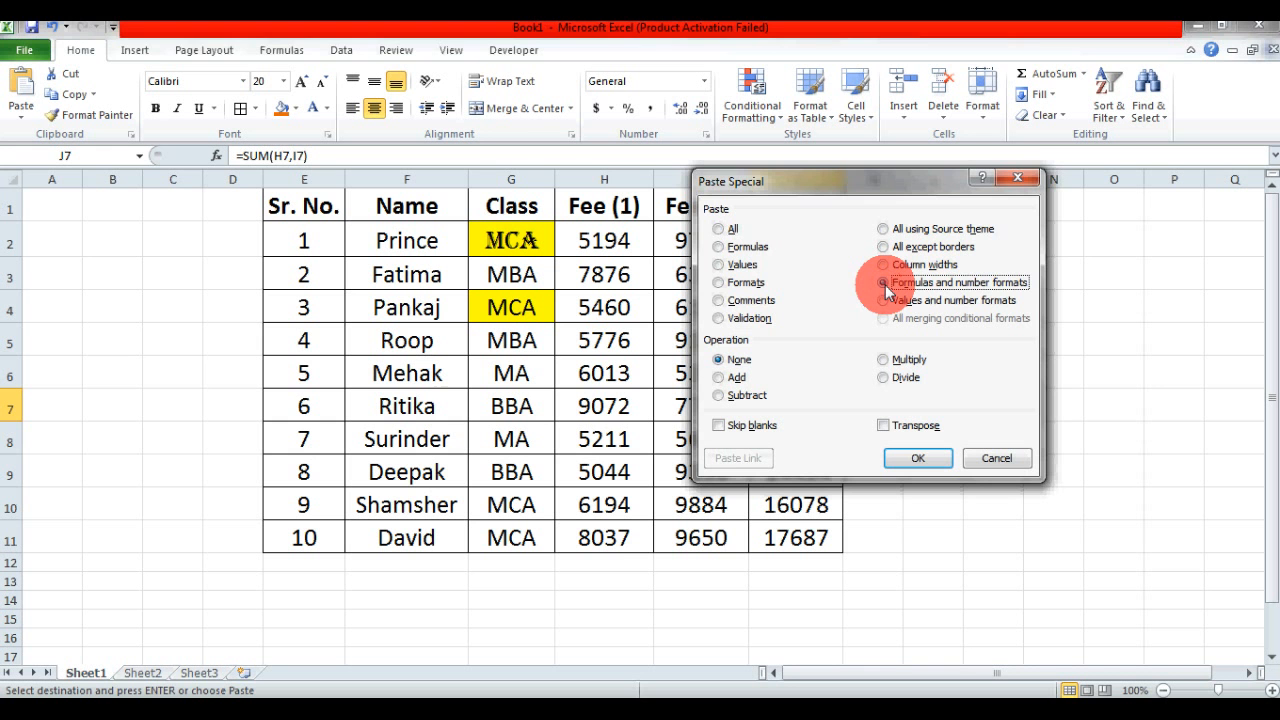
pyautogui.click(1018, 179)
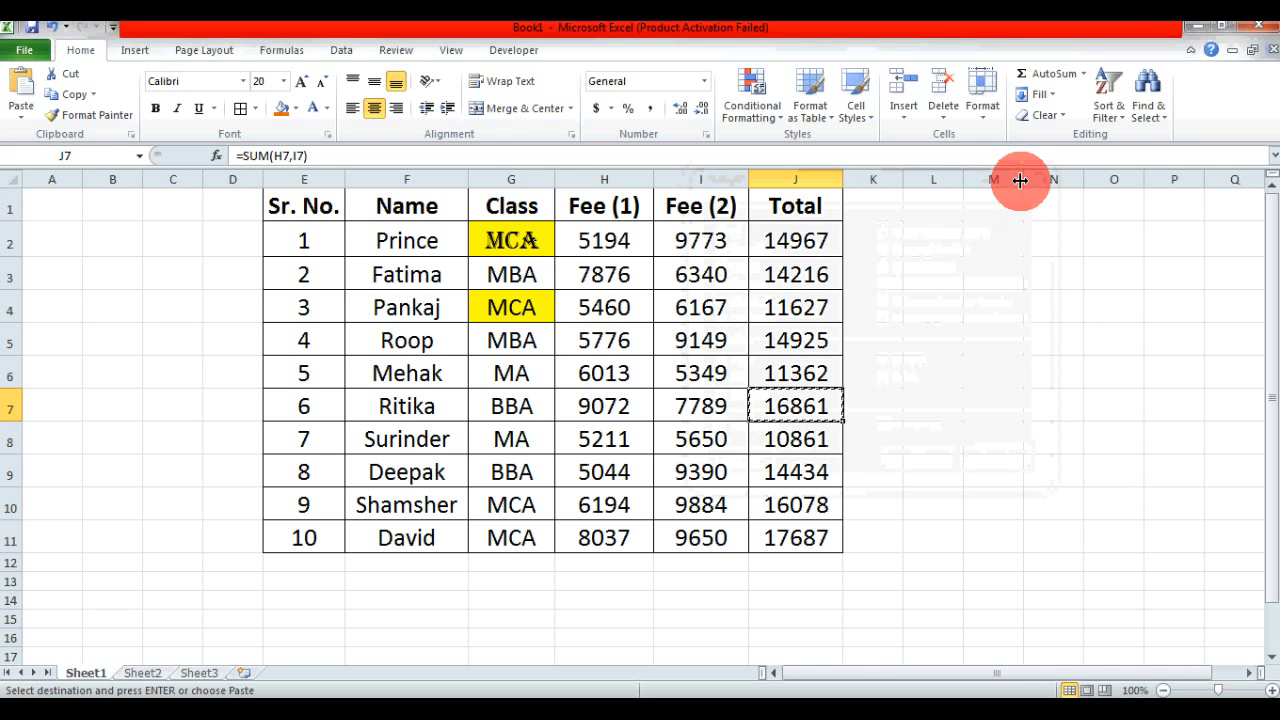
pyautogui.press('Escape')
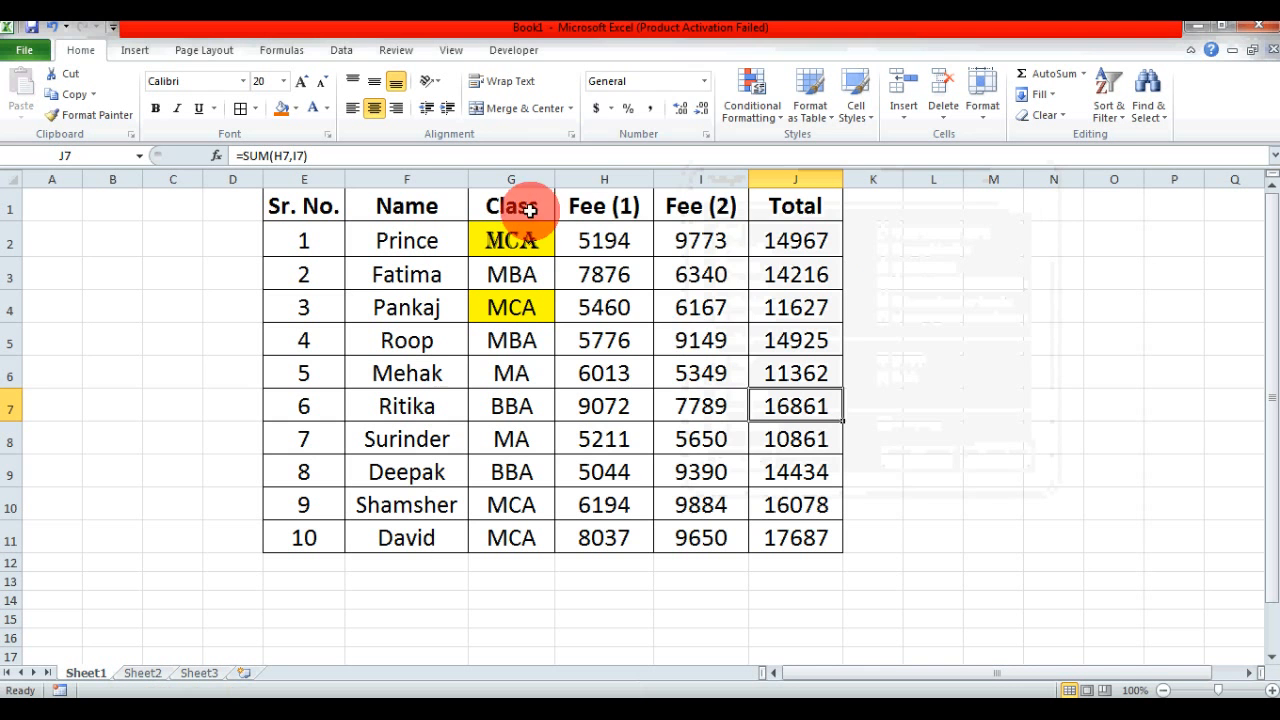
pyautogui.click(704, 81)
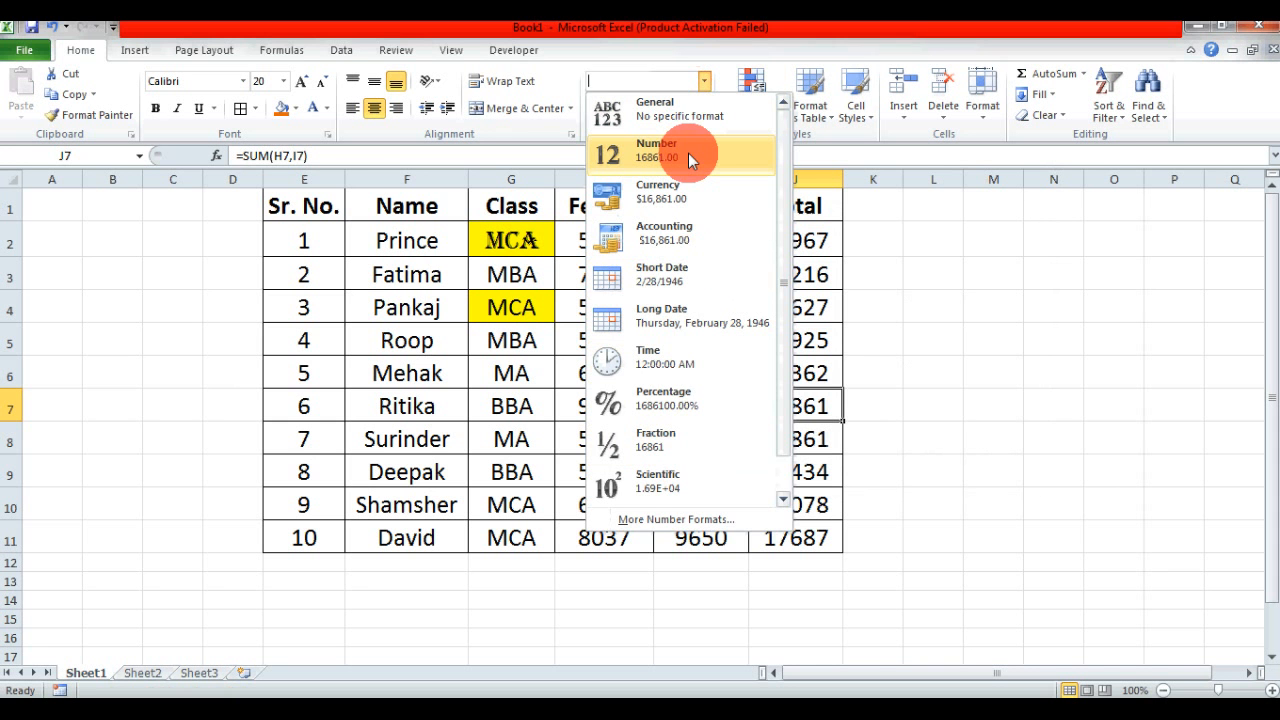
pyautogui.click(814, 406)
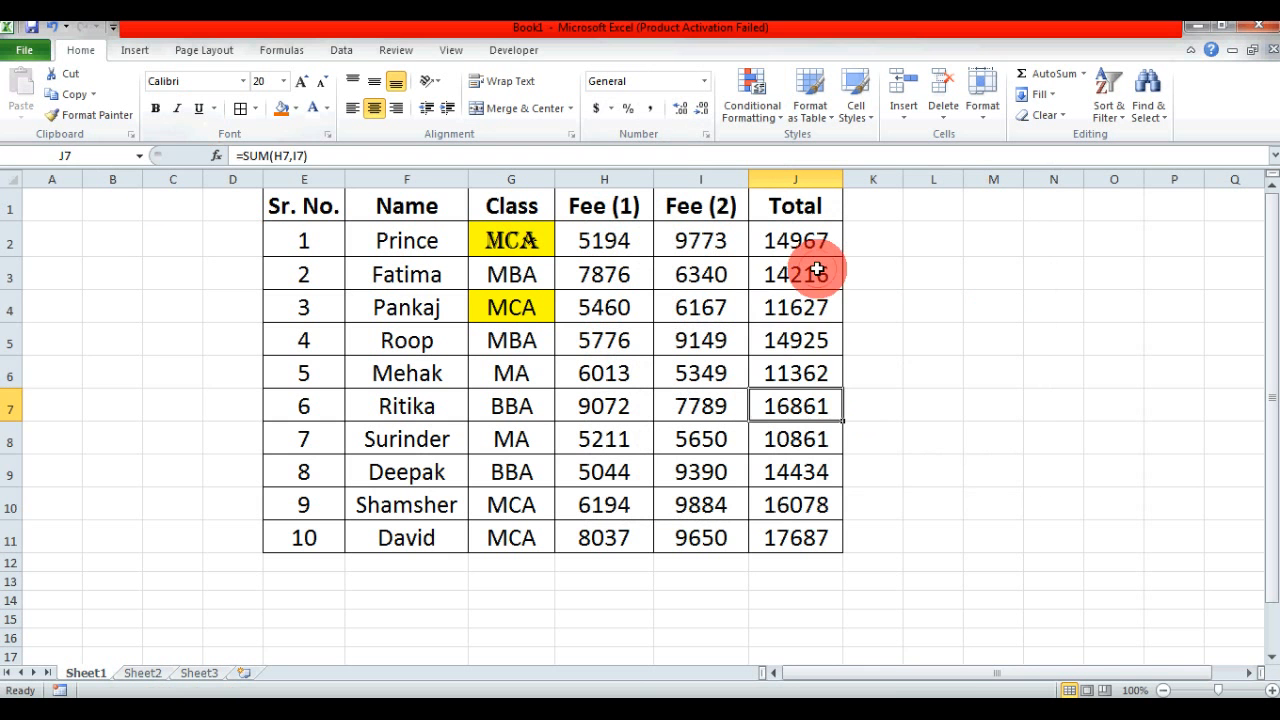
# - Clear the Total values in cells J3, J6 and J9 to leave blanks in the column
pyautogui.moveTo(820, 274); pyautogui.dragTo(808, 502)
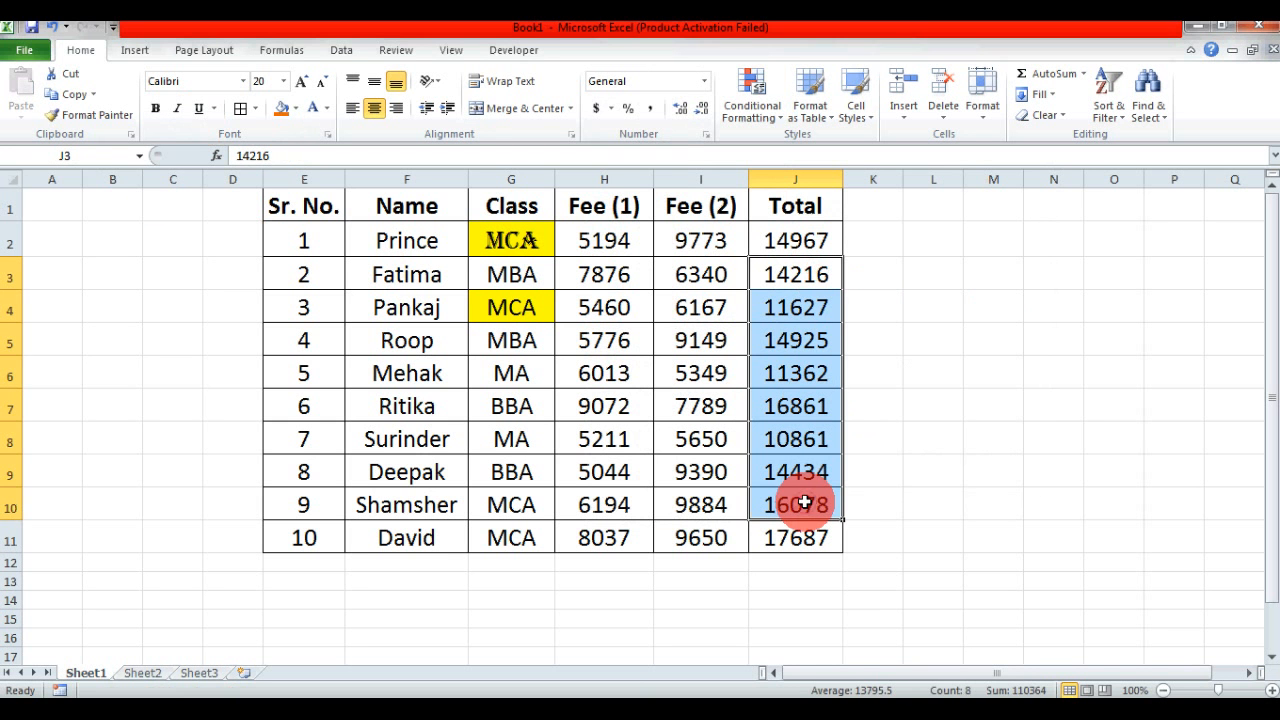
pyautogui.click(809, 283)
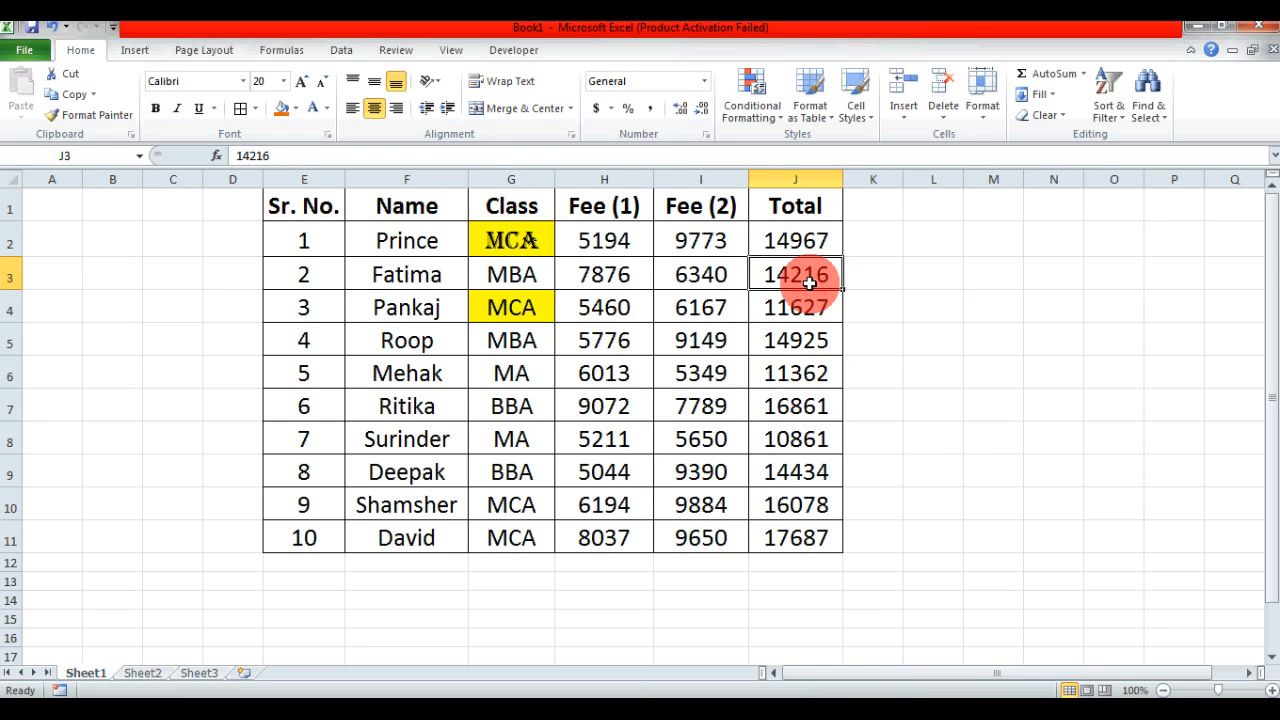
pyautogui.press('Delete')
pyautogui.press('Down')
pyautogui.press('Down')
pyautogui.press('Down')
pyautogui.press('Delete')
pyautogui.press('Down')
pyautogui.press('Down')
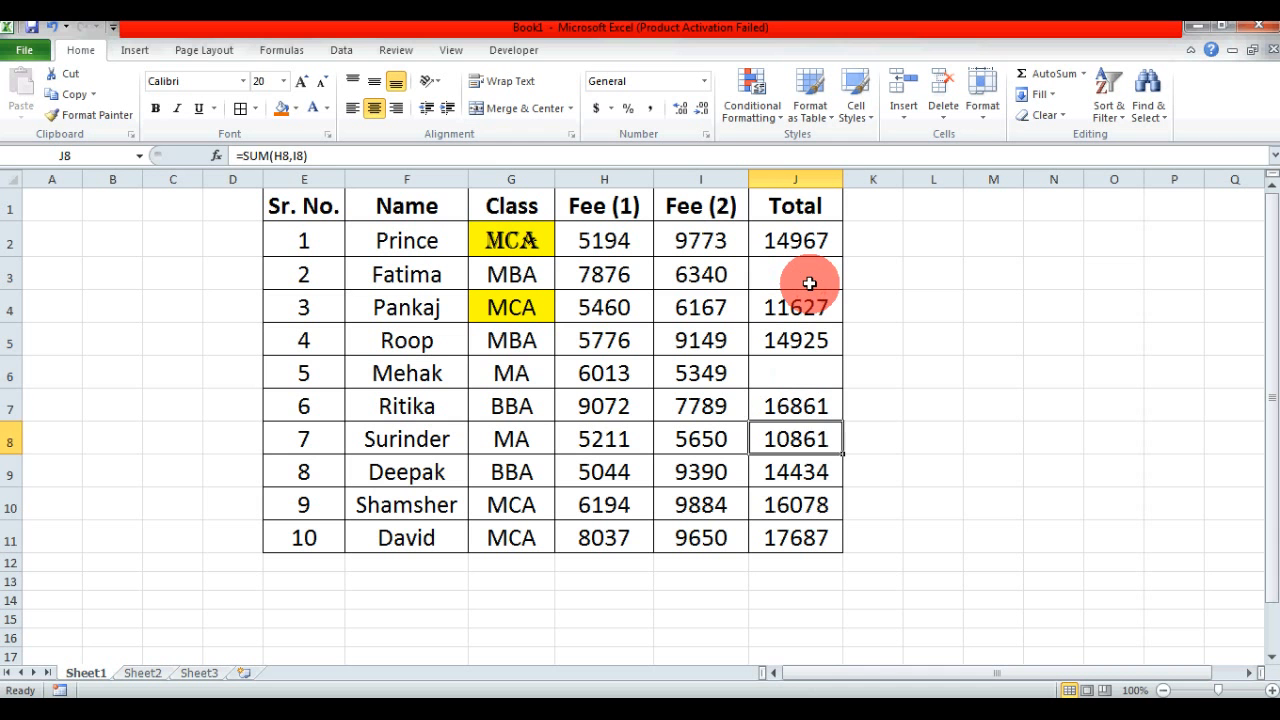
pyautogui.press('Down')
pyautogui.press('Delete')
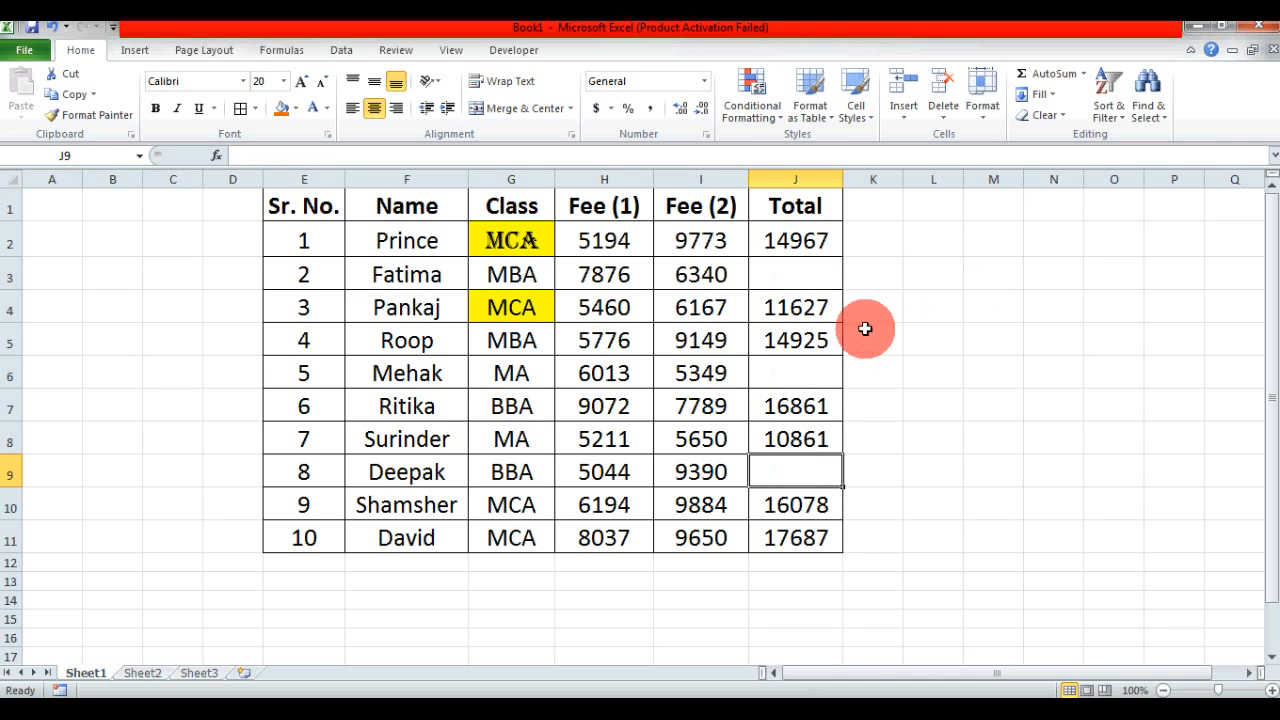
# - Enter 250, 350 and 450 in K3, K6 and K9, beside the blank Total cells
pyautogui.click(967, 310)
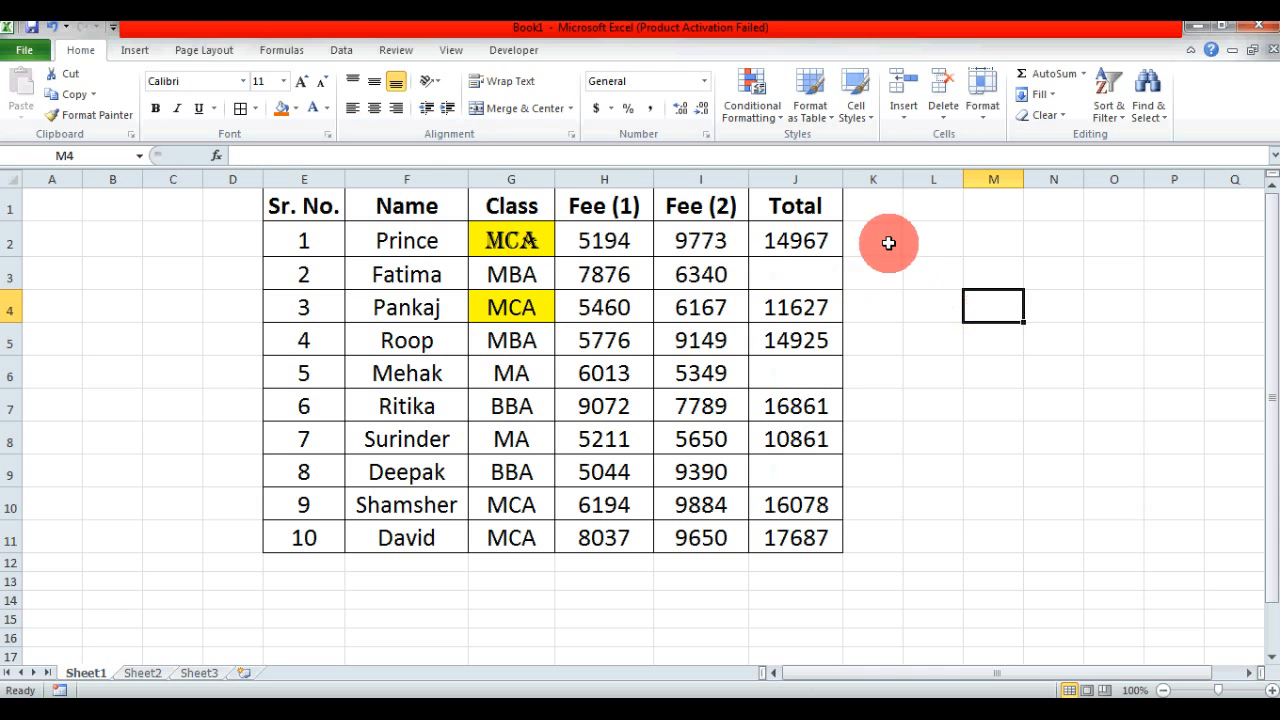
pyautogui.click(898, 273)
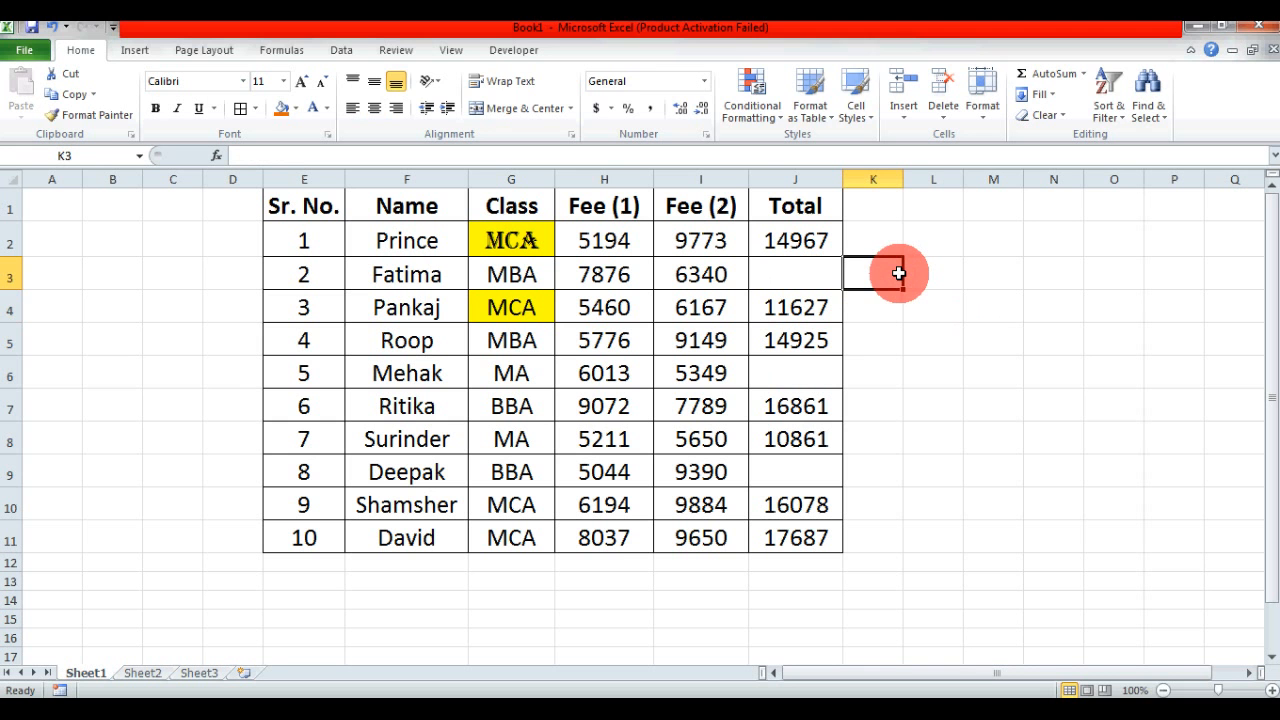
pyautogui.write('250')
pyautogui.press('Return')
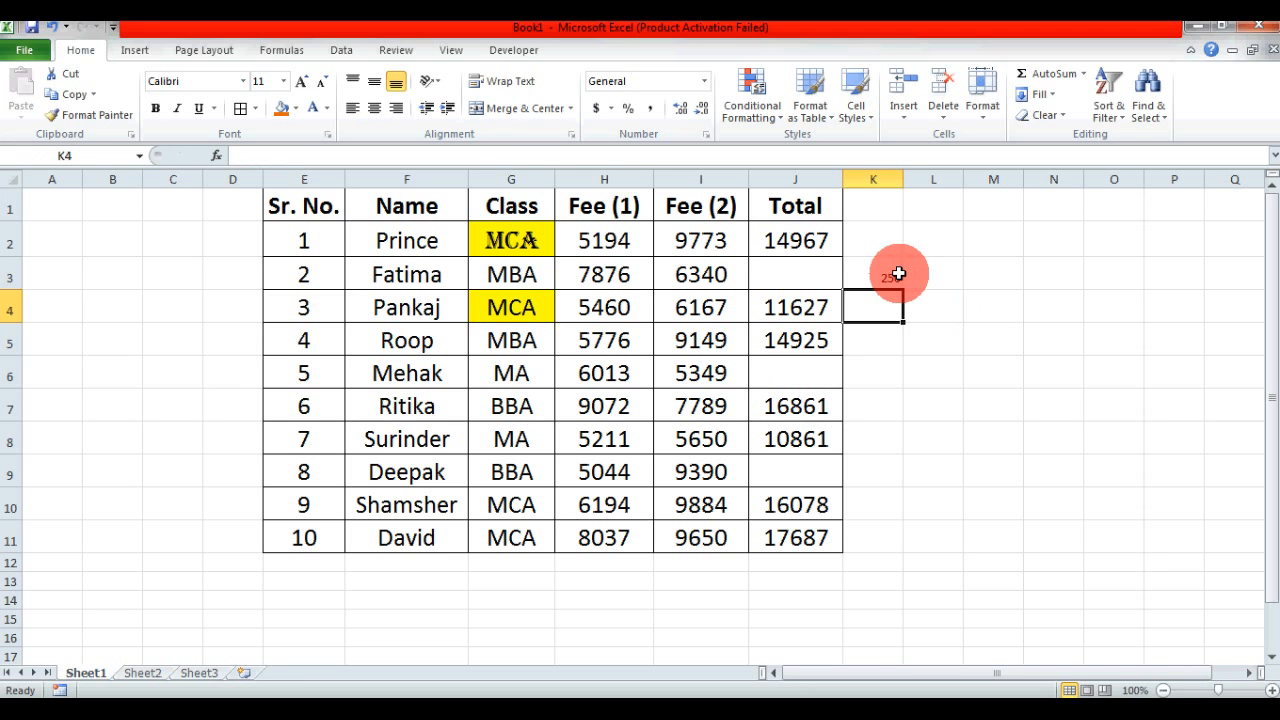
pyautogui.press('Down')
pyautogui.press('Down')
pyautogui.write('350')
pyautogui.press('Return')
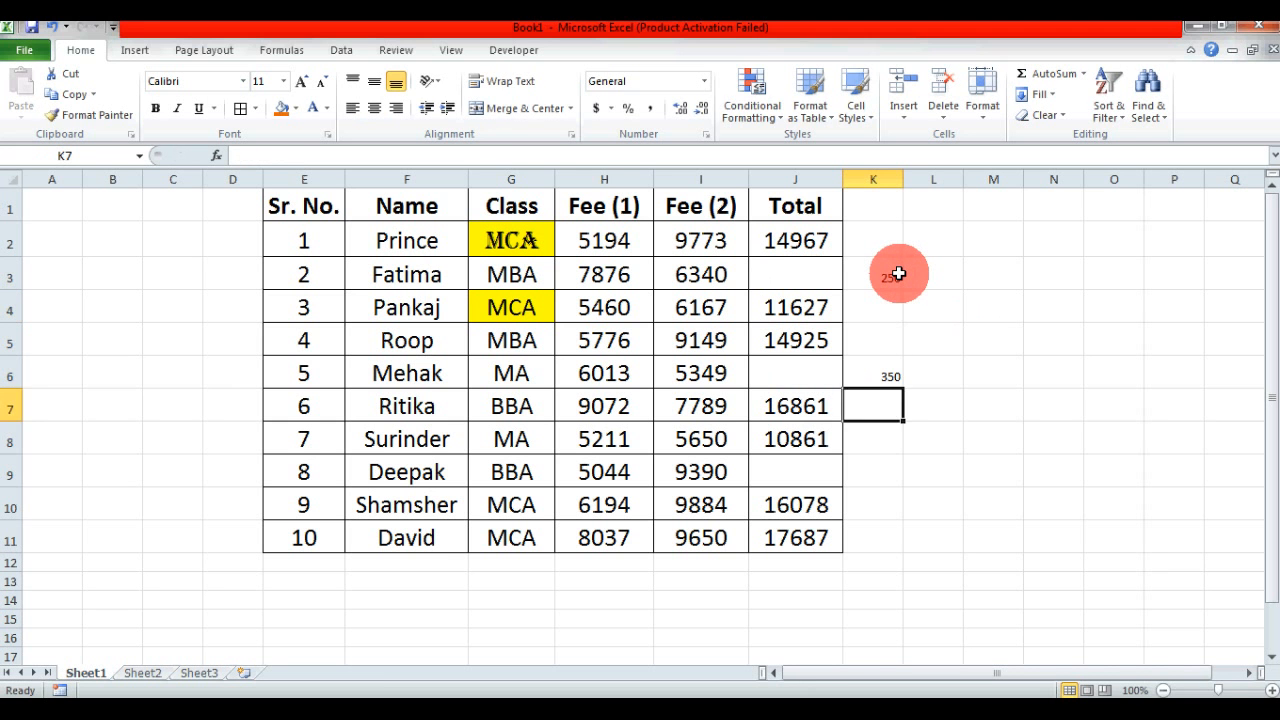
pyautogui.press('Down')
pyautogui.press('Down')
pyautogui.write('450')
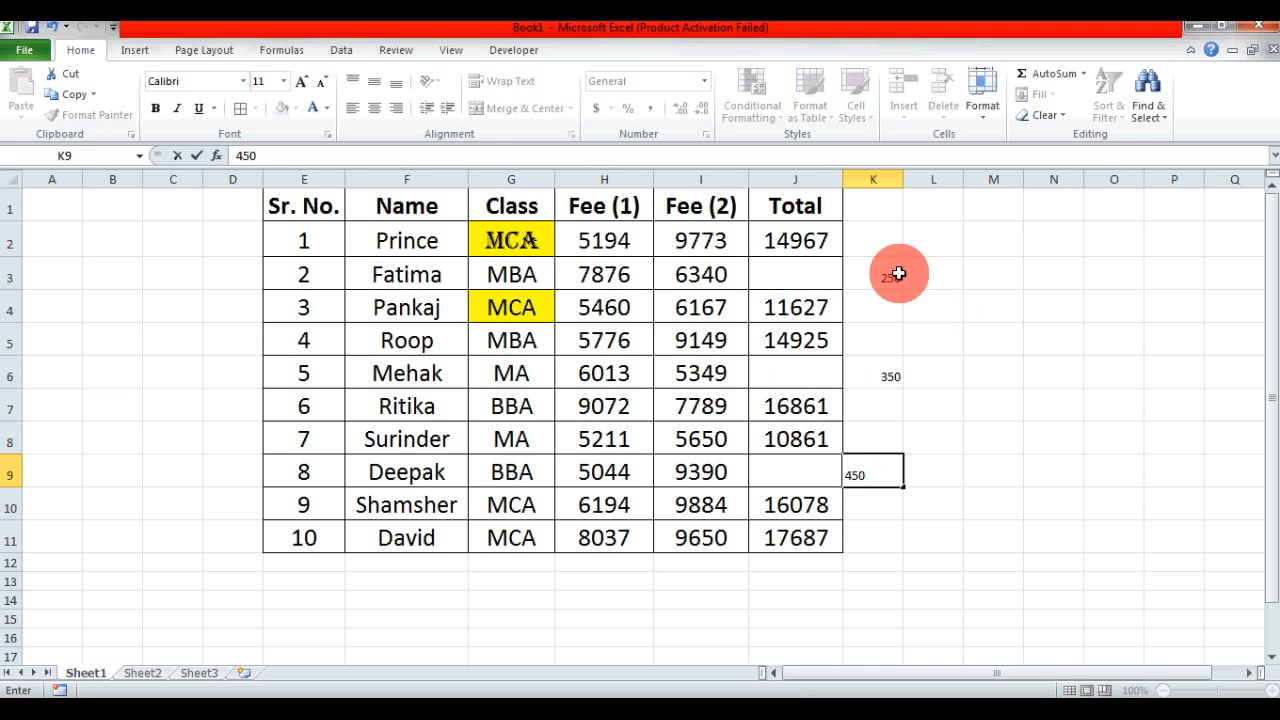
pyautogui.press('Return')
pyautogui.click(1046, 346)
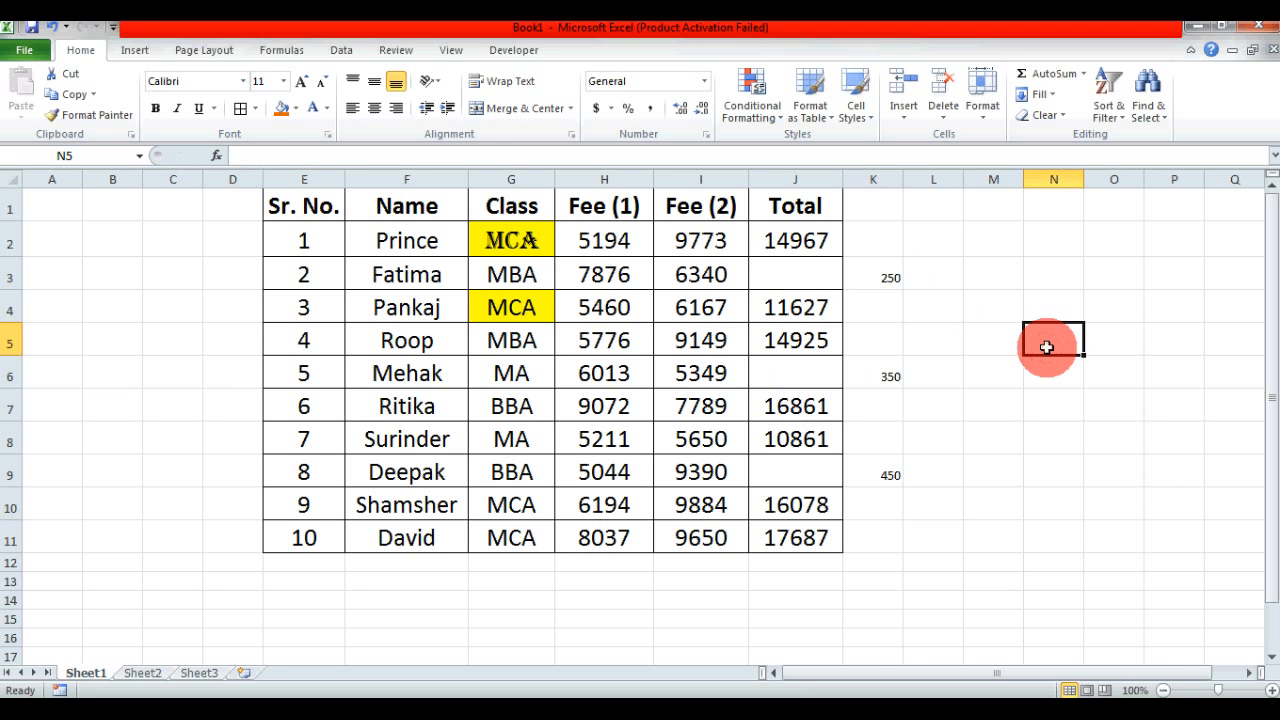
# - Copy K1:K11 and paste it over the Total column J1:J11 using Paste Special with Skip blanks enabled
pyautogui.moveTo(865, 212); pyautogui.dragTo(884, 527)
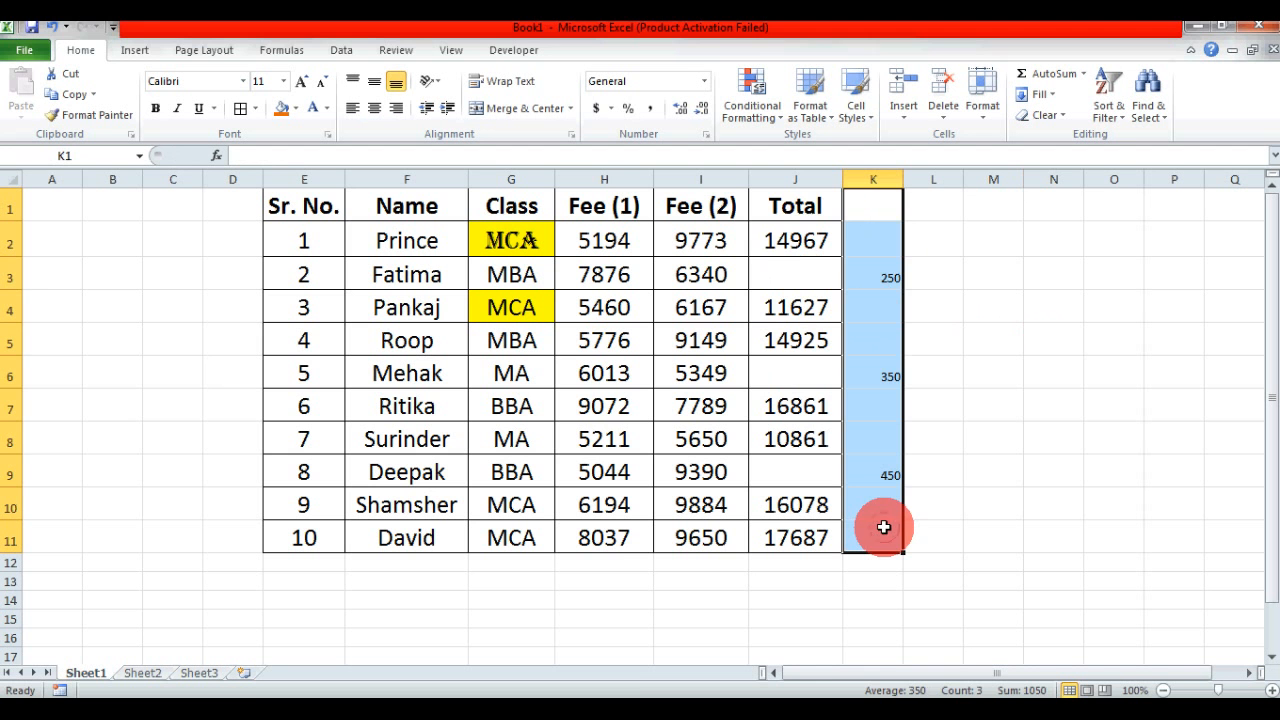
pyautogui.hotkey('ctrl', 'c')
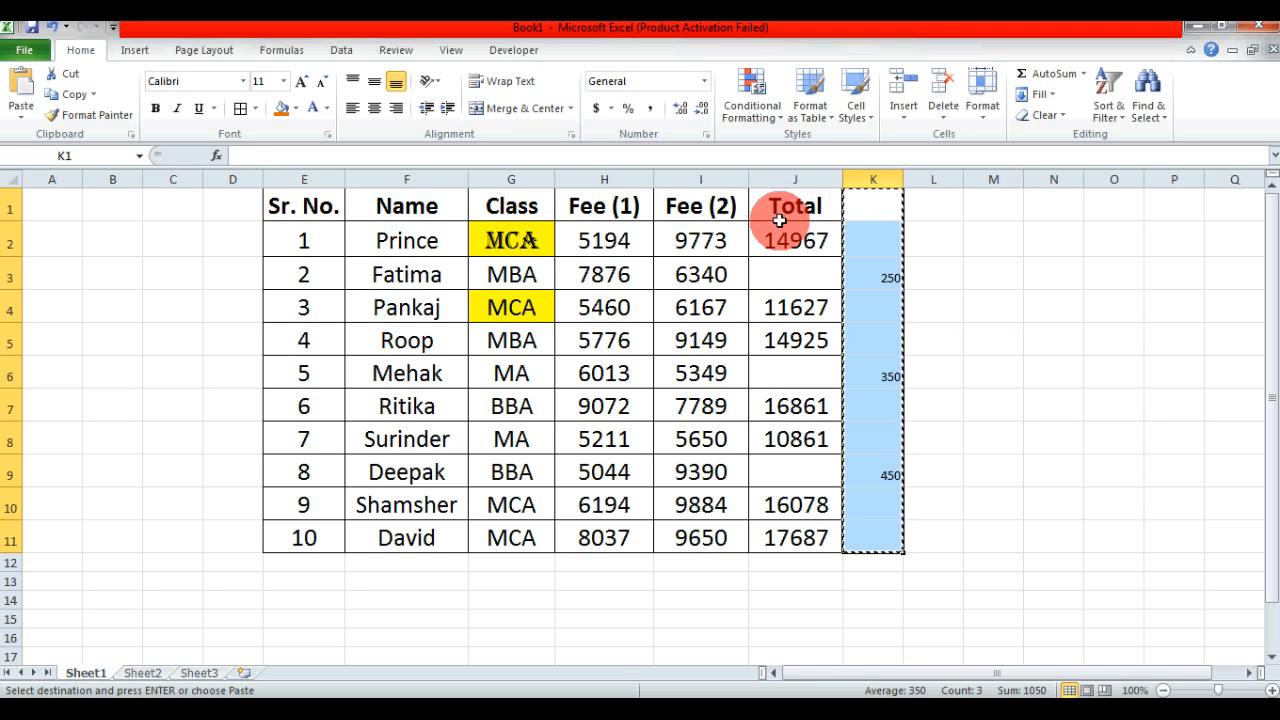
pyautogui.moveTo(779, 217); pyautogui.dragTo(783, 533)
pyautogui.click(24, 108)
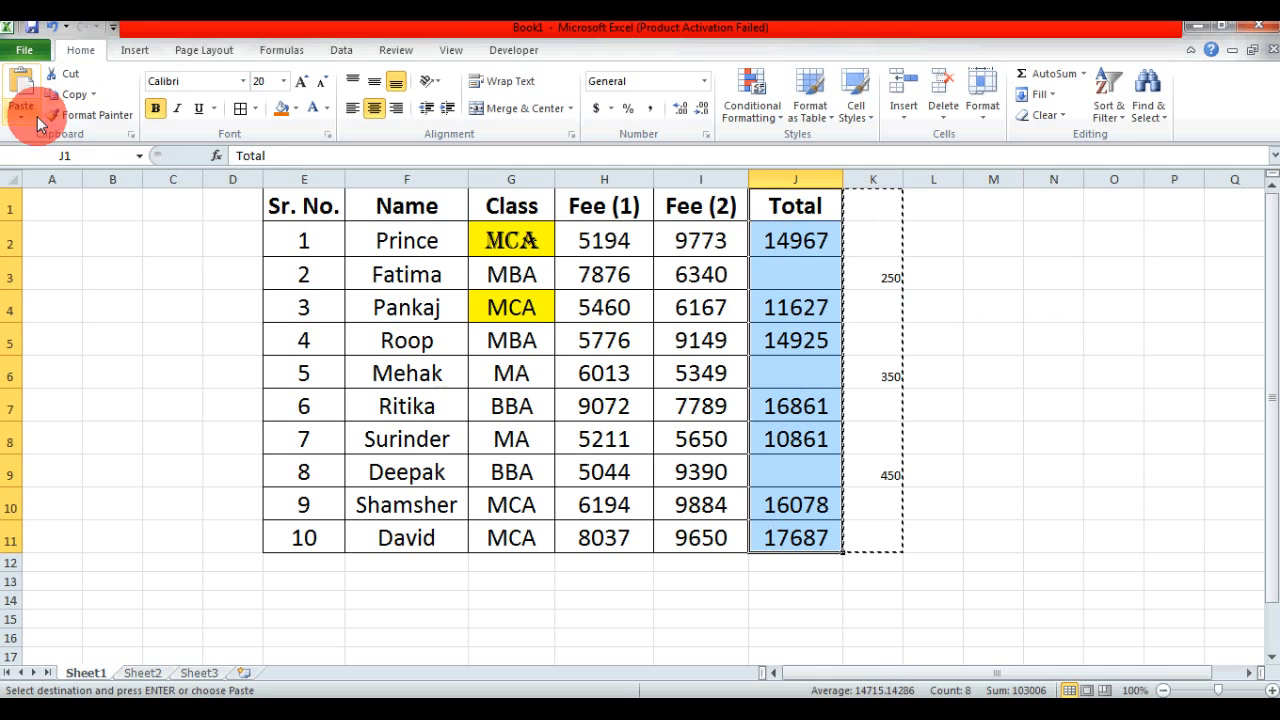
pyautogui.click(56, 303)
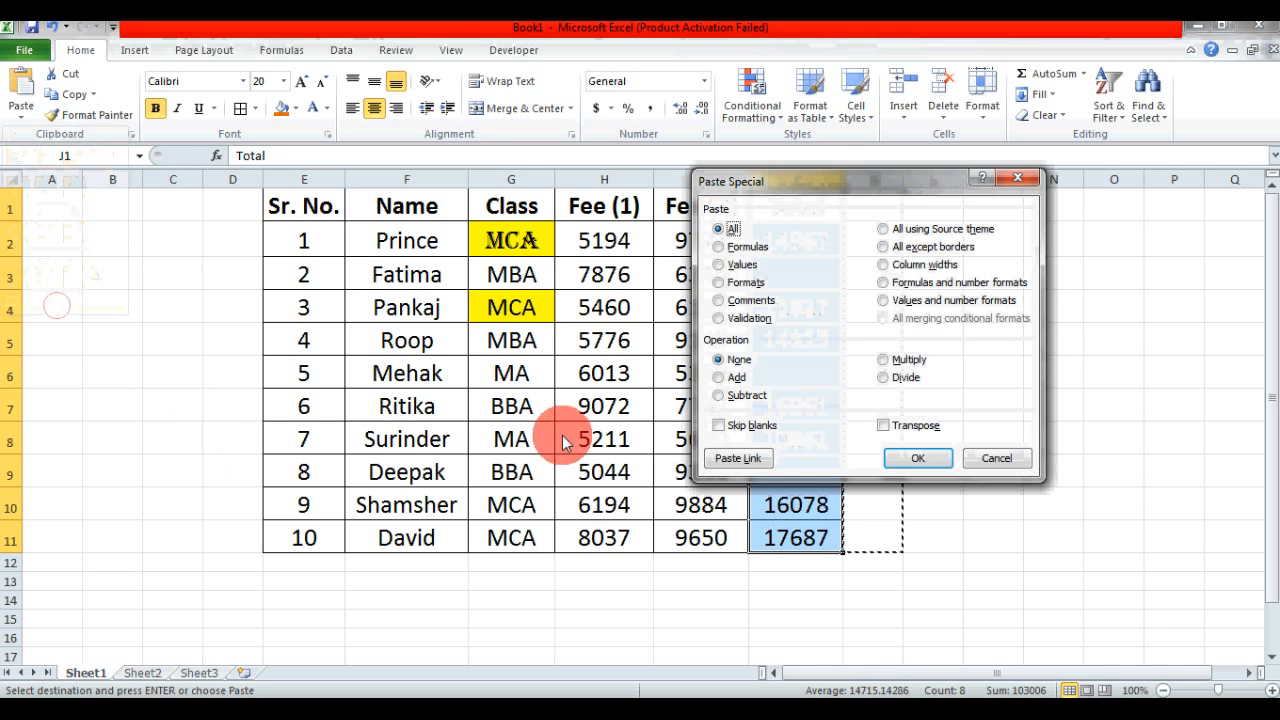
pyautogui.click(755, 425)
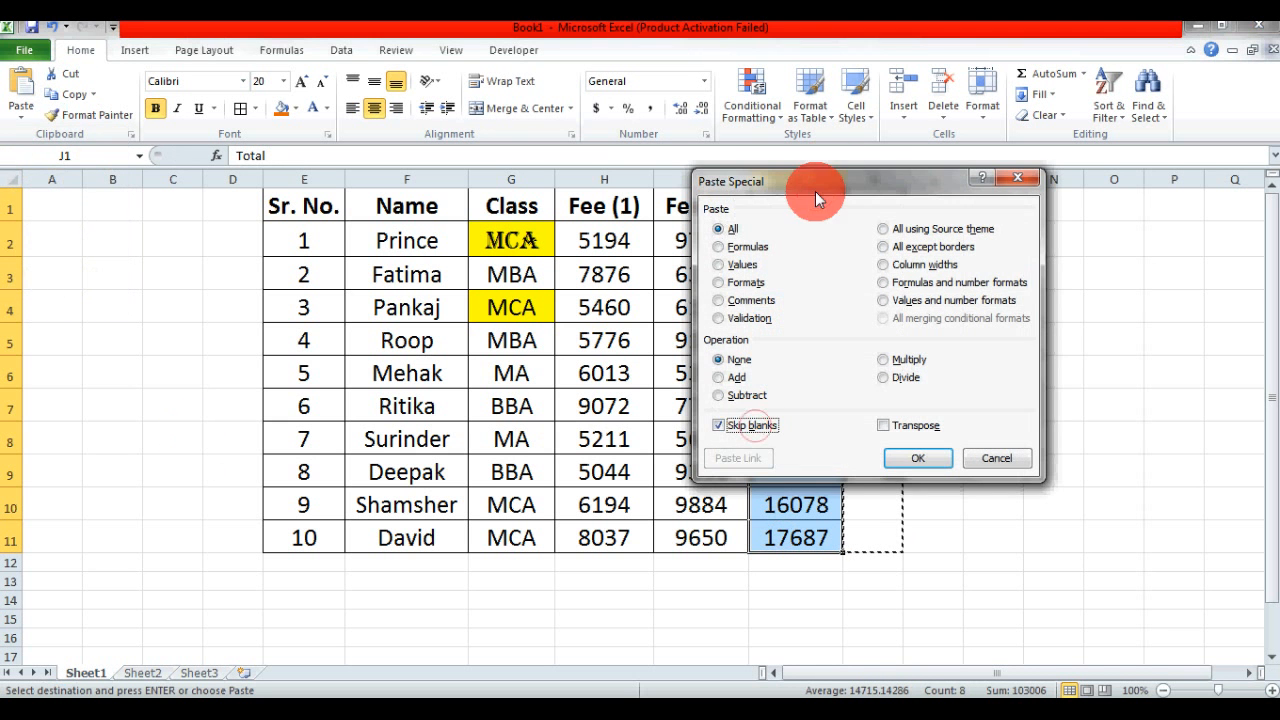
pyautogui.moveTo(815, 191); pyautogui.dragTo(344, 206)
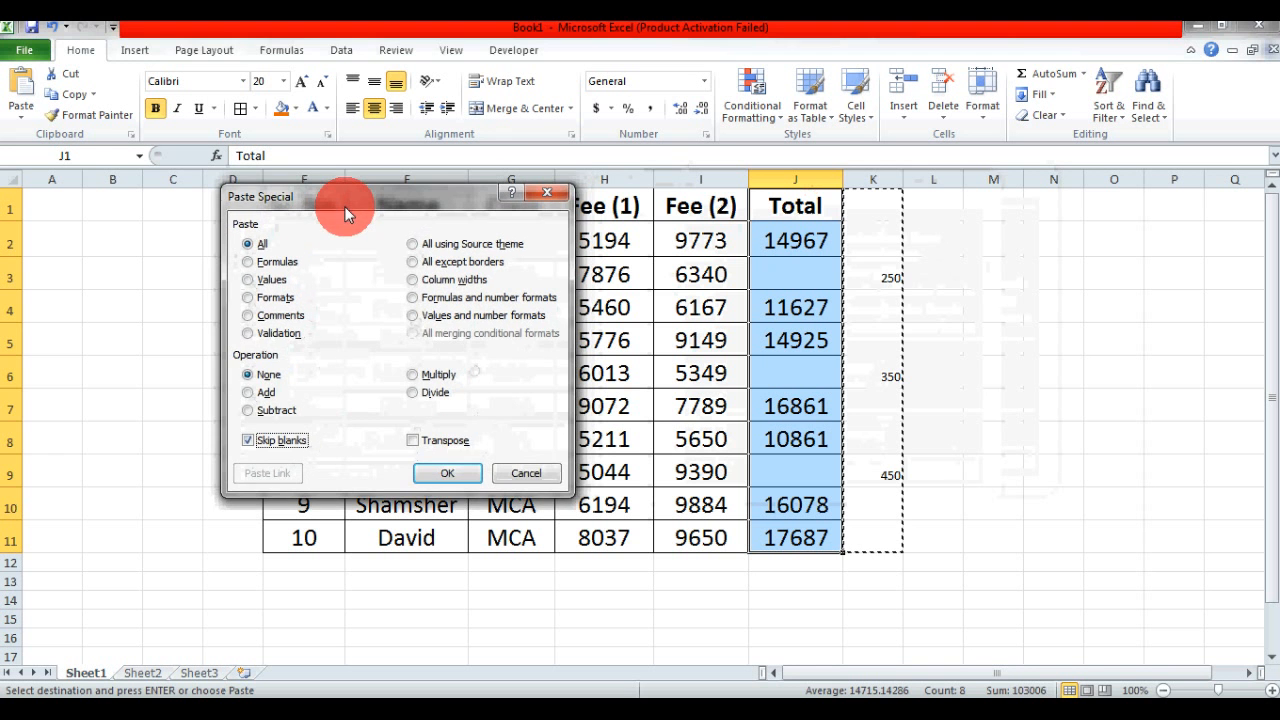
pyautogui.click(458, 474)
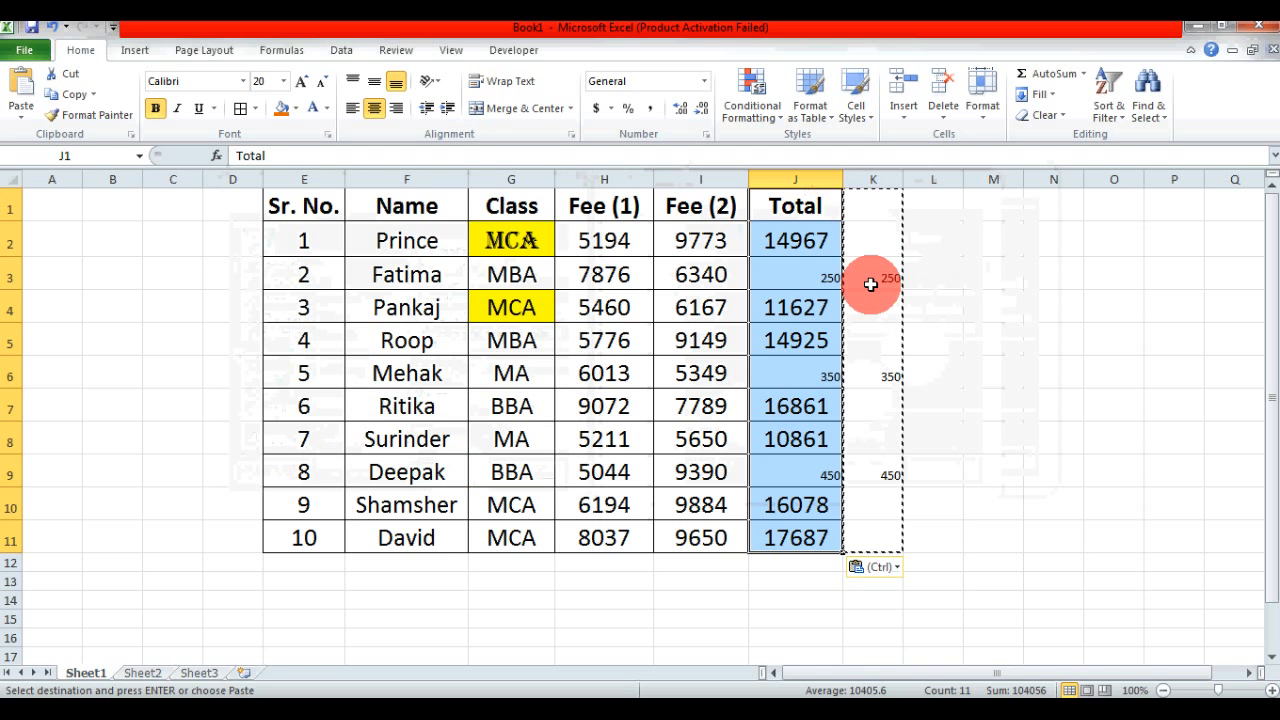
pyautogui.press('Escape')
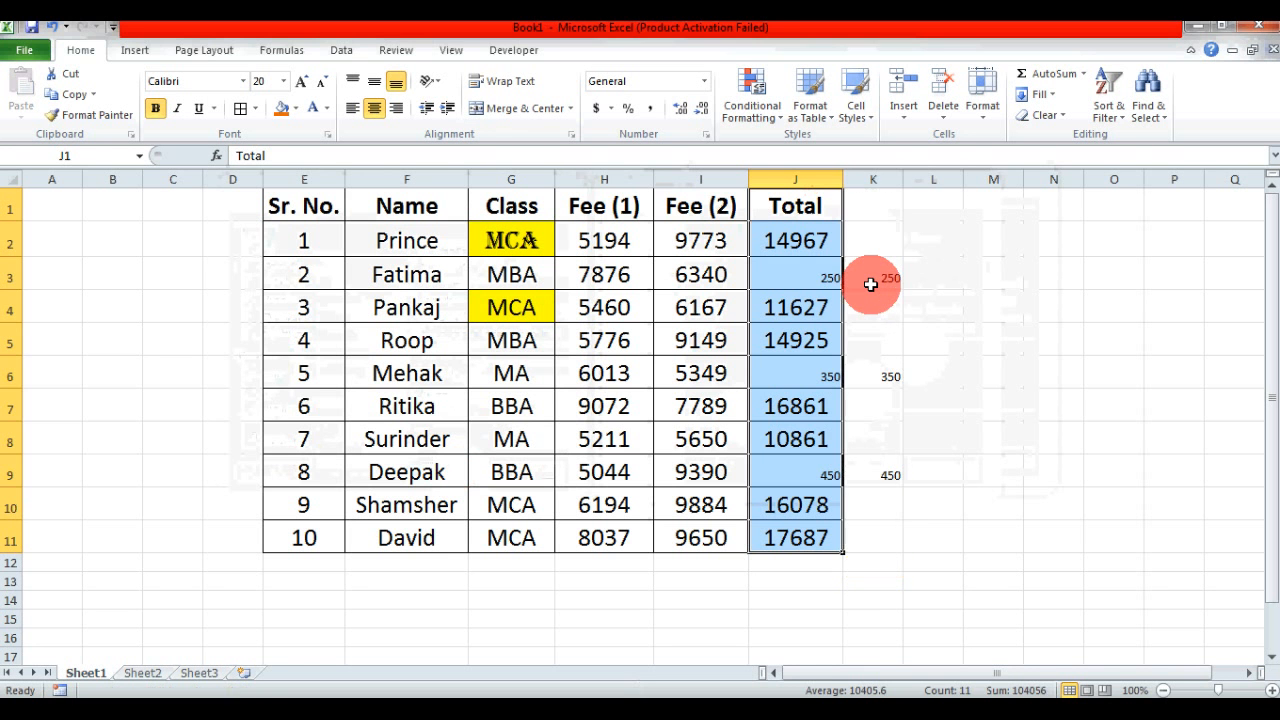
# - Try an ordinary paste of blank cell K1 over the Total header in J1, and undo it
pyautogui.moveTo(883, 208); pyautogui.dragTo(886, 532)
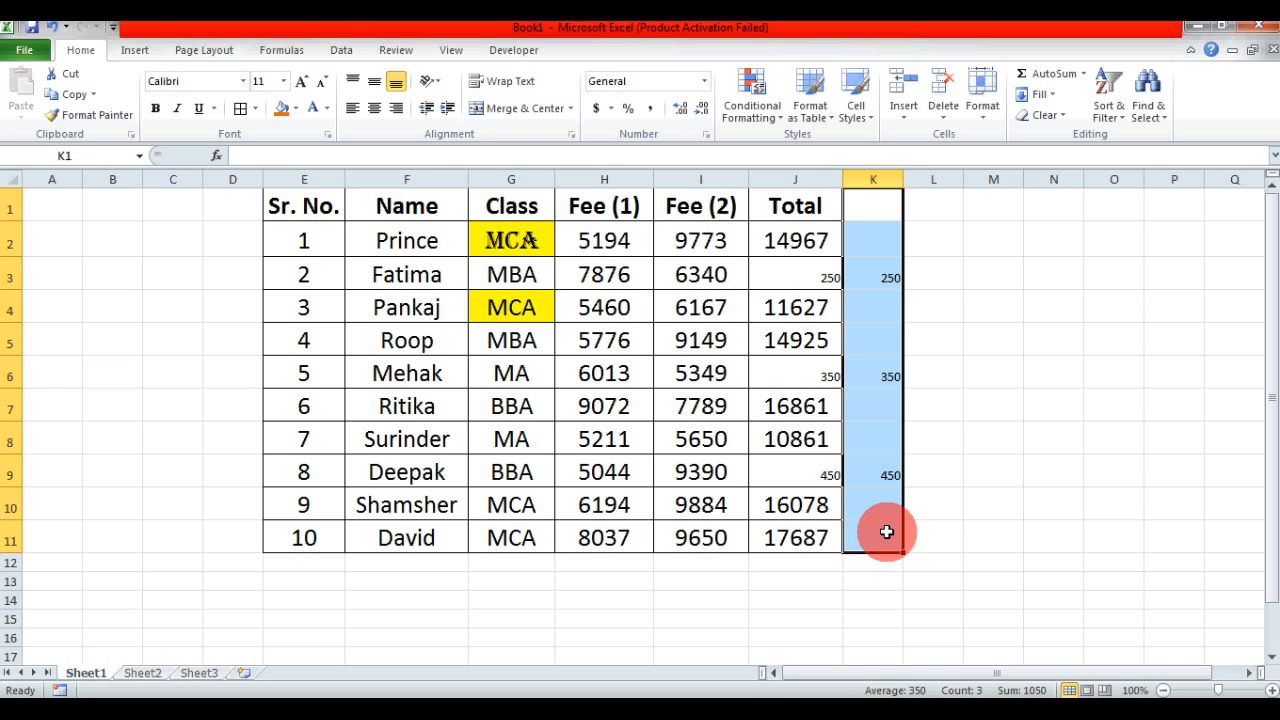
pyautogui.click(796, 210)
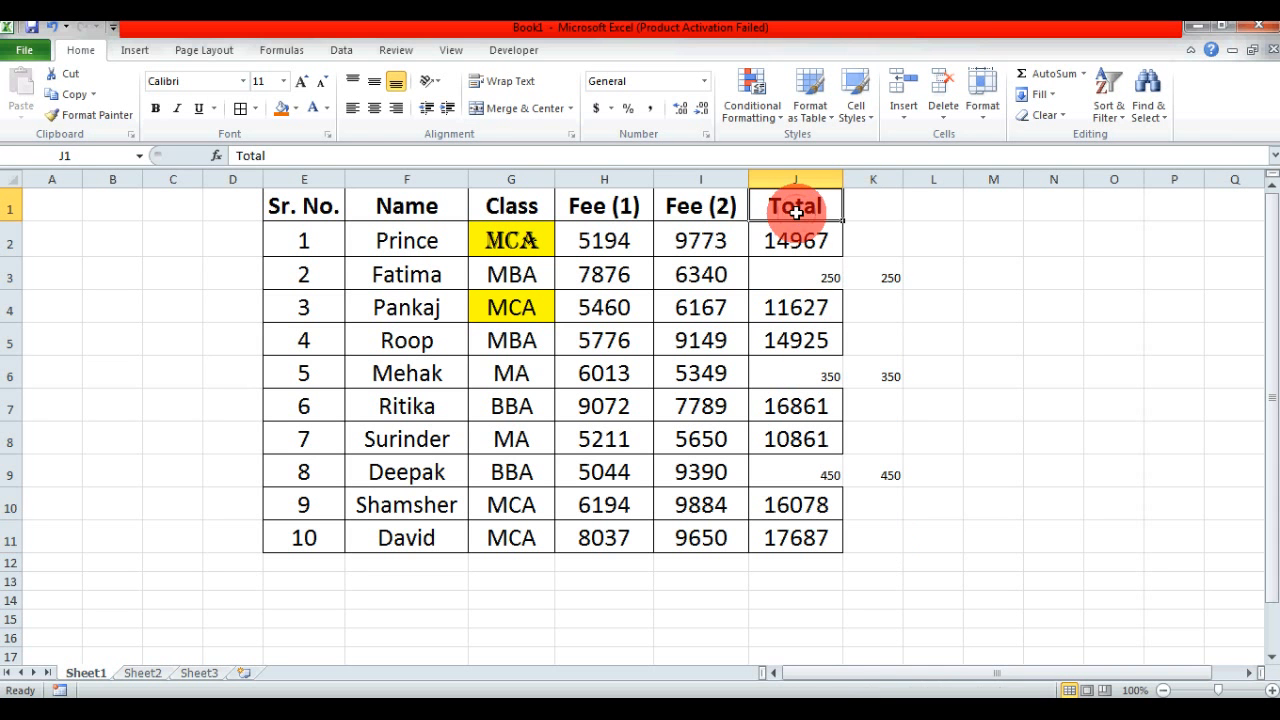
pyautogui.click(881, 214)
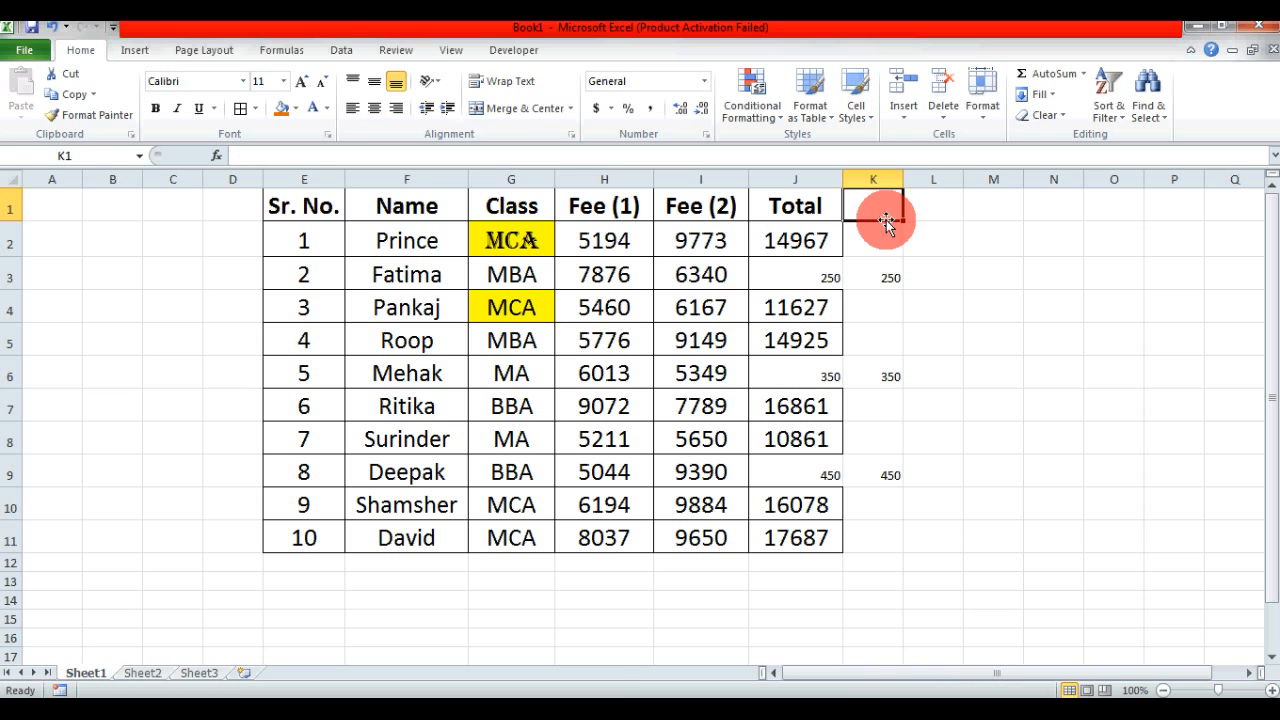
pyautogui.hotkey('ctrl', 'c')
pyautogui.click(775, 205)
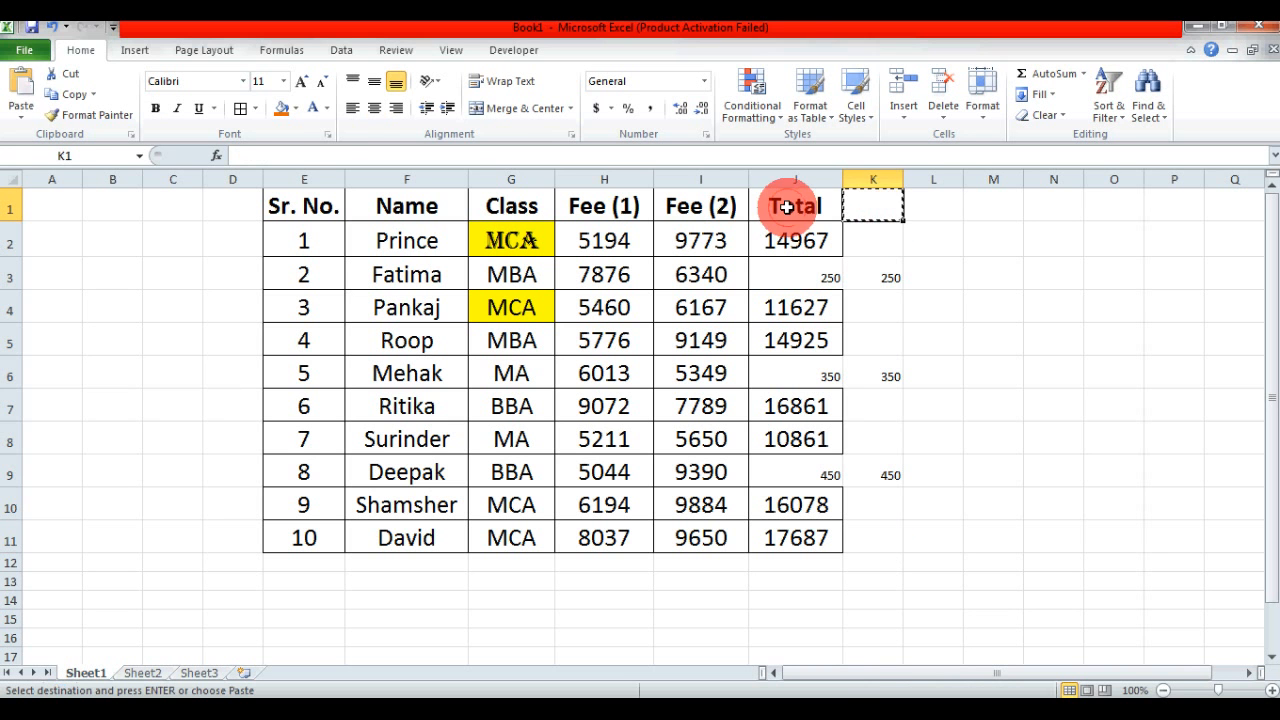
pyautogui.click(24, 91)
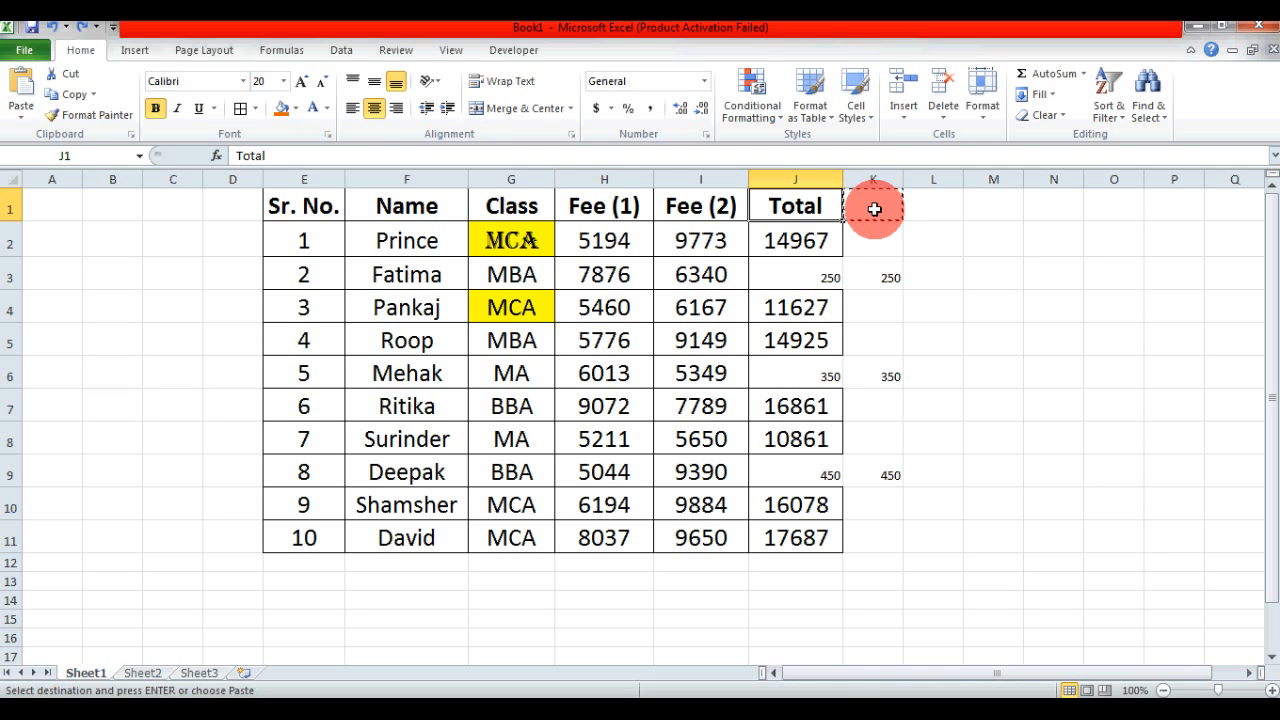
pyautogui.click(935, 285)
pyautogui.press('Escape')
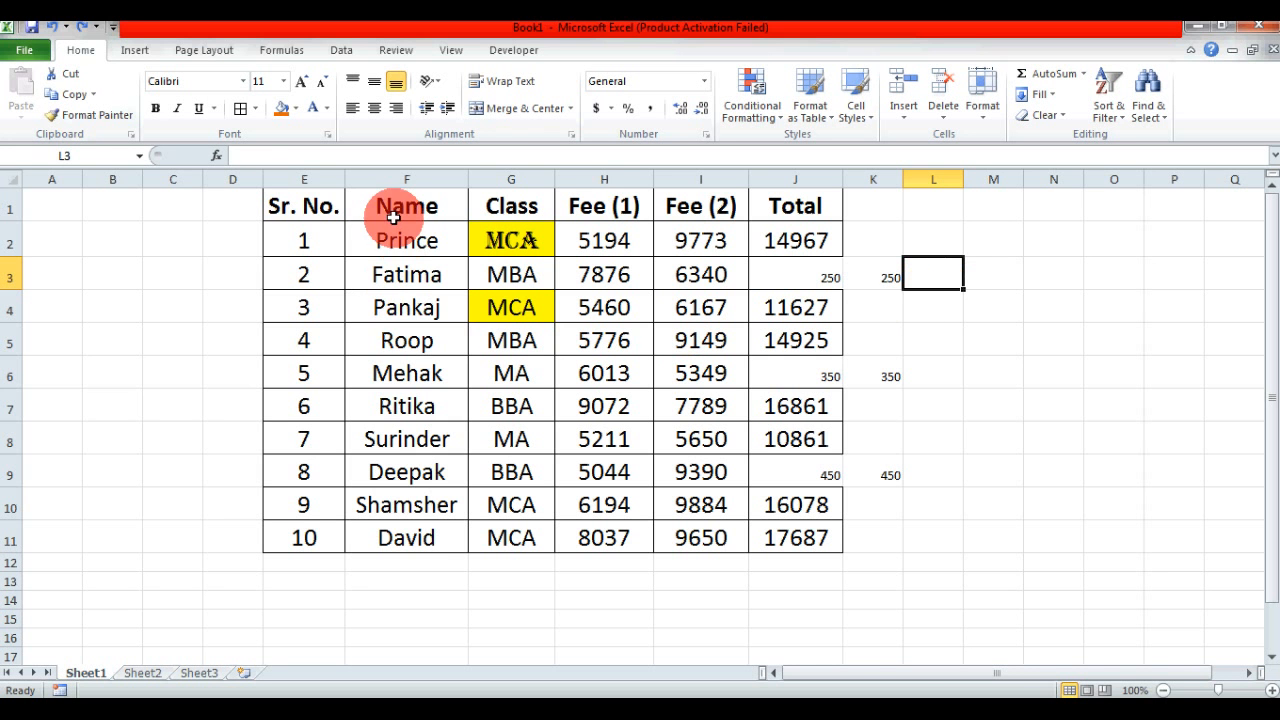
pyautogui.moveTo(380, 200); pyautogui.dragTo(409, 530)
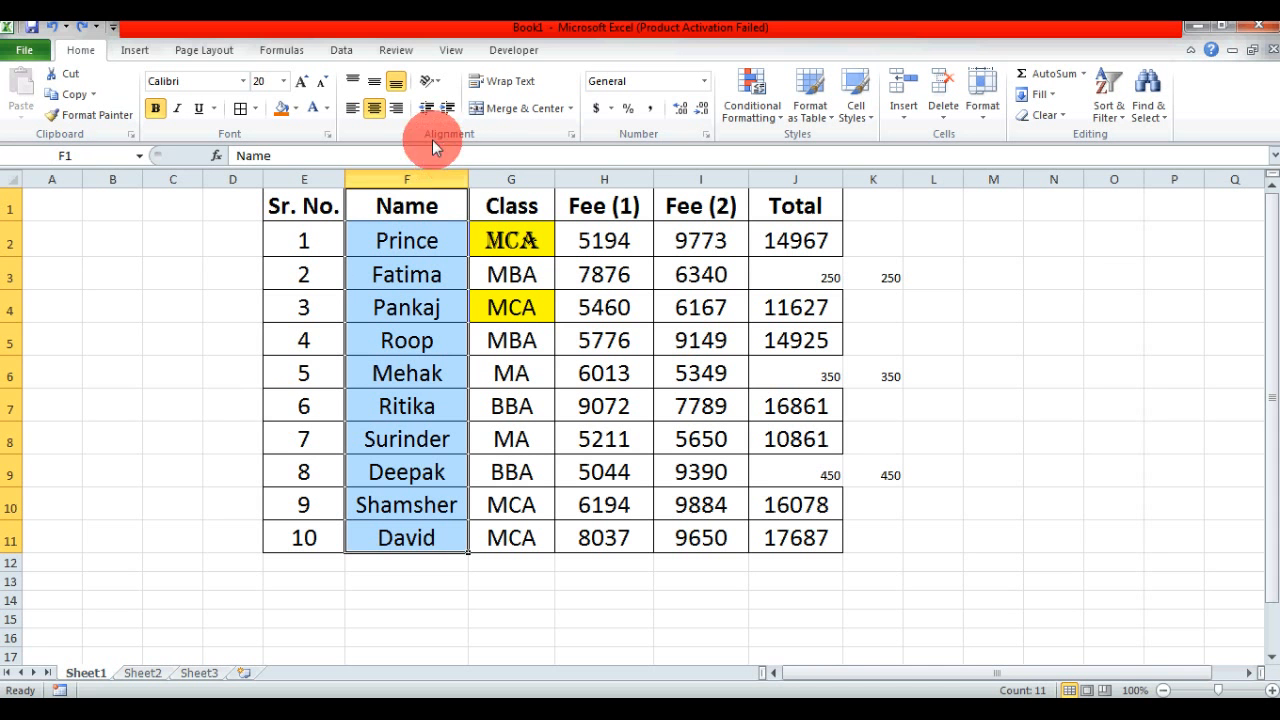
pyautogui.click(407, 172)
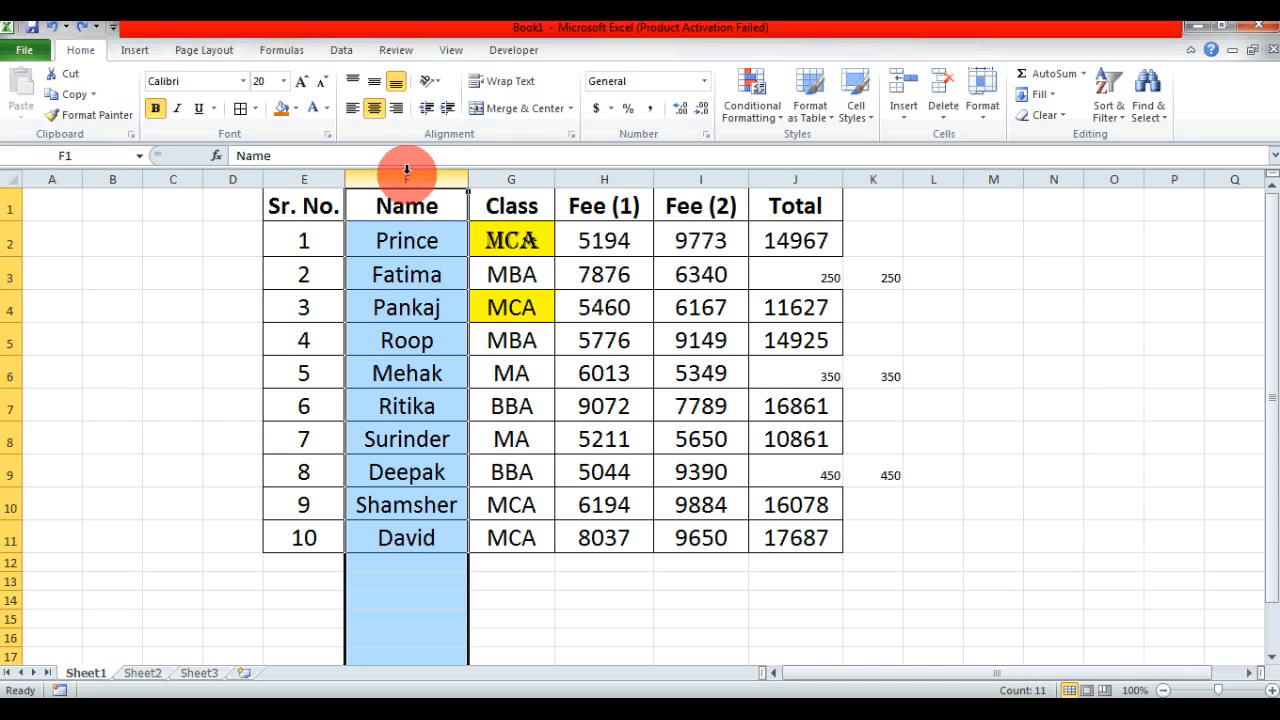
pyautogui.click(398, 240)
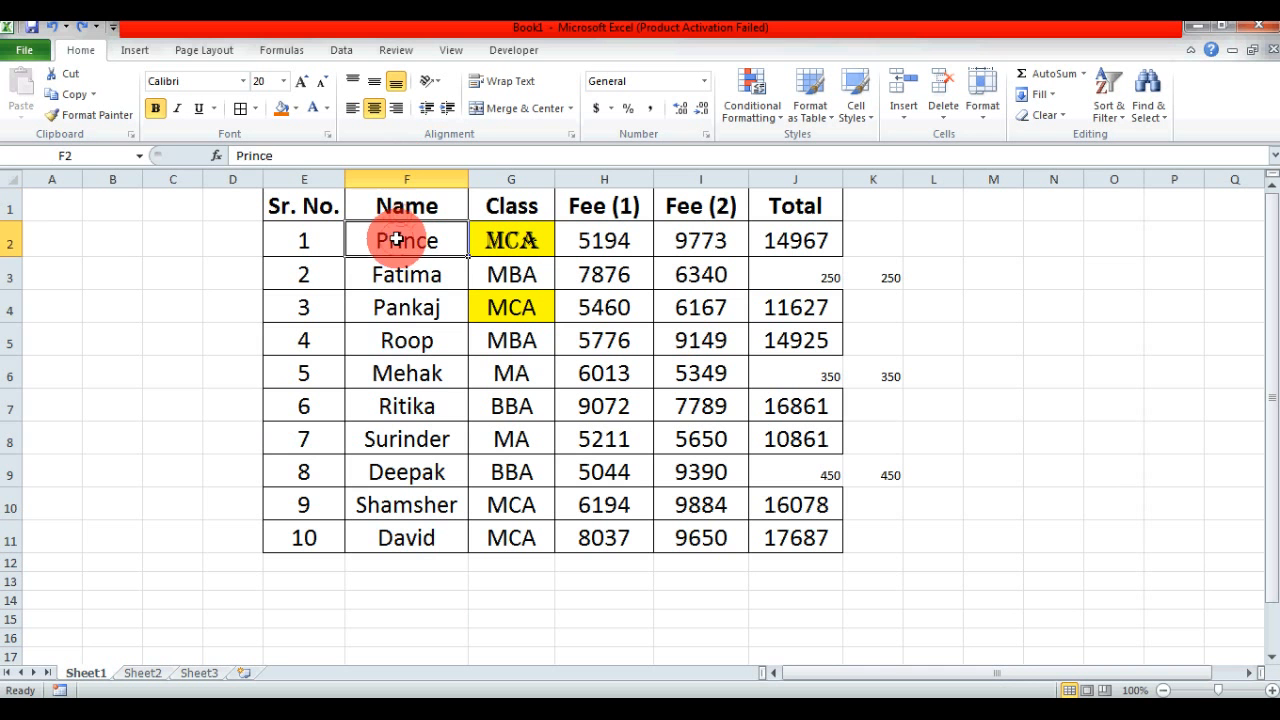
pyautogui.click(386, 276)
pyautogui.click(389, 306)
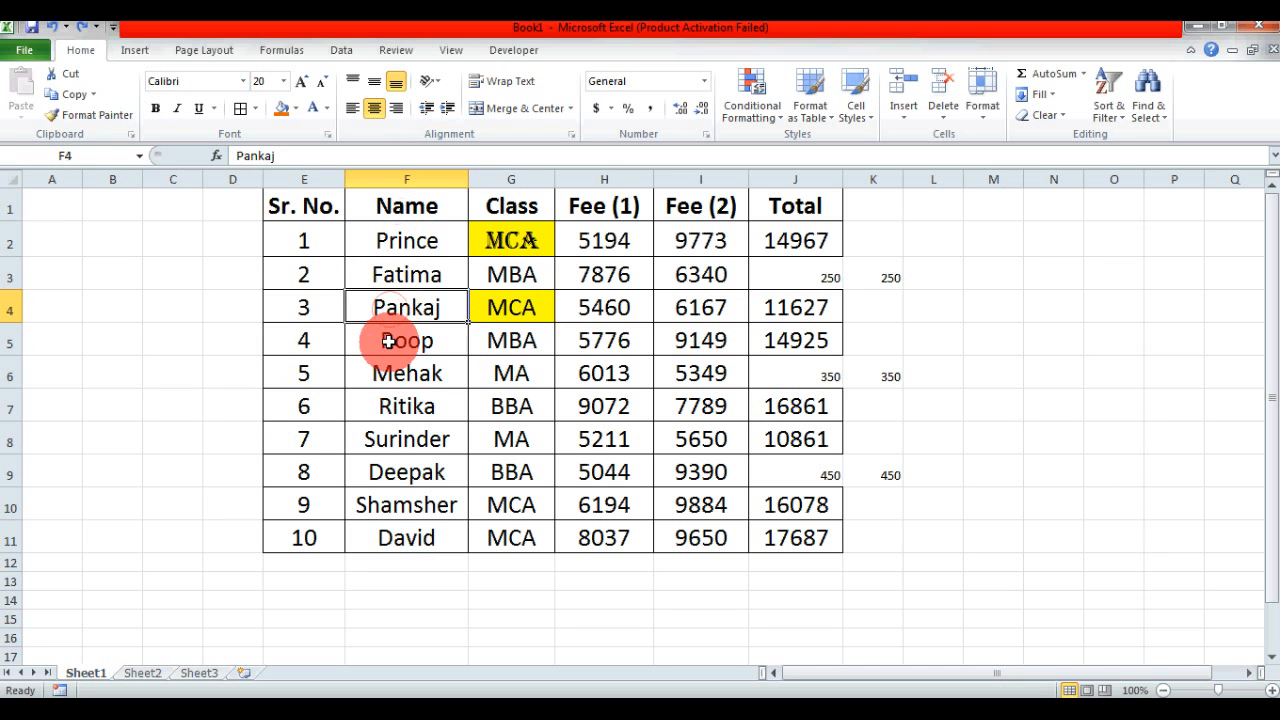
pyautogui.click(389, 341)
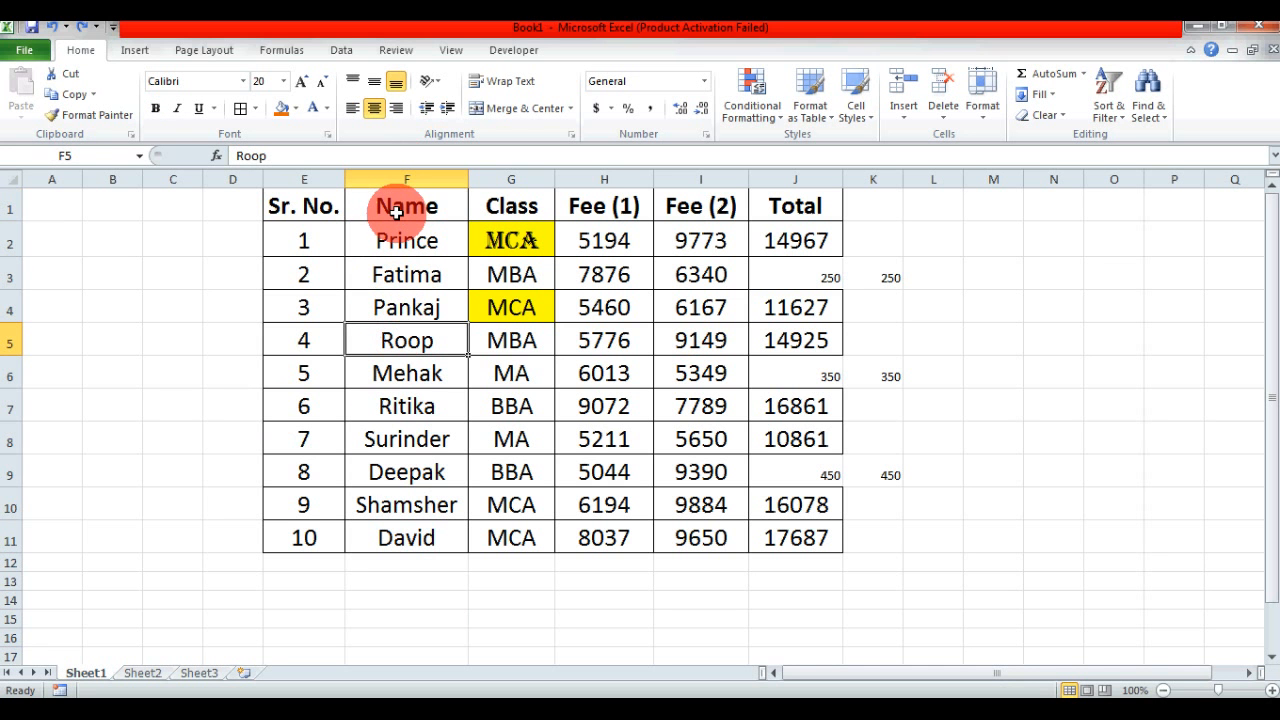
# - Copy the Name column F1:F11 and paste it into Sheet3 starting at F22, using Paste Special with Transpose enabled
pyautogui.moveTo(390, 208); pyautogui.dragTo(395, 537)
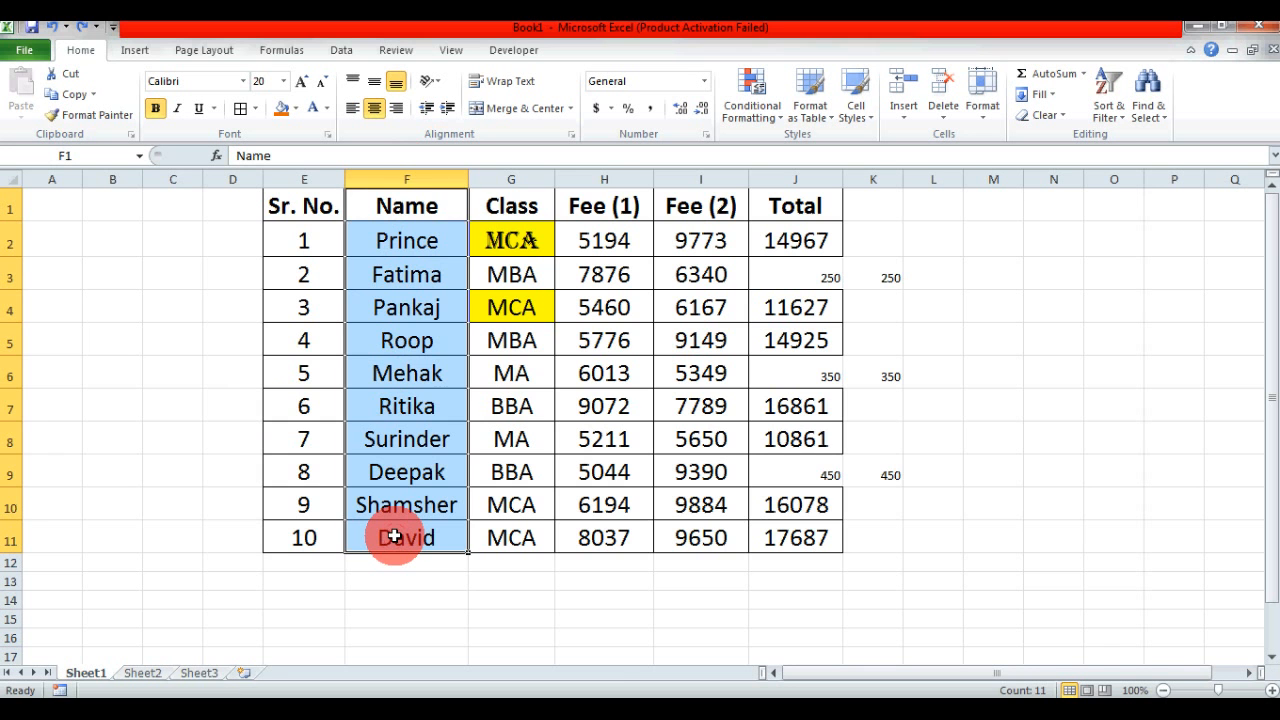
pyautogui.hotkey('ctrl', 'c')
pyautogui.click(200, 673)
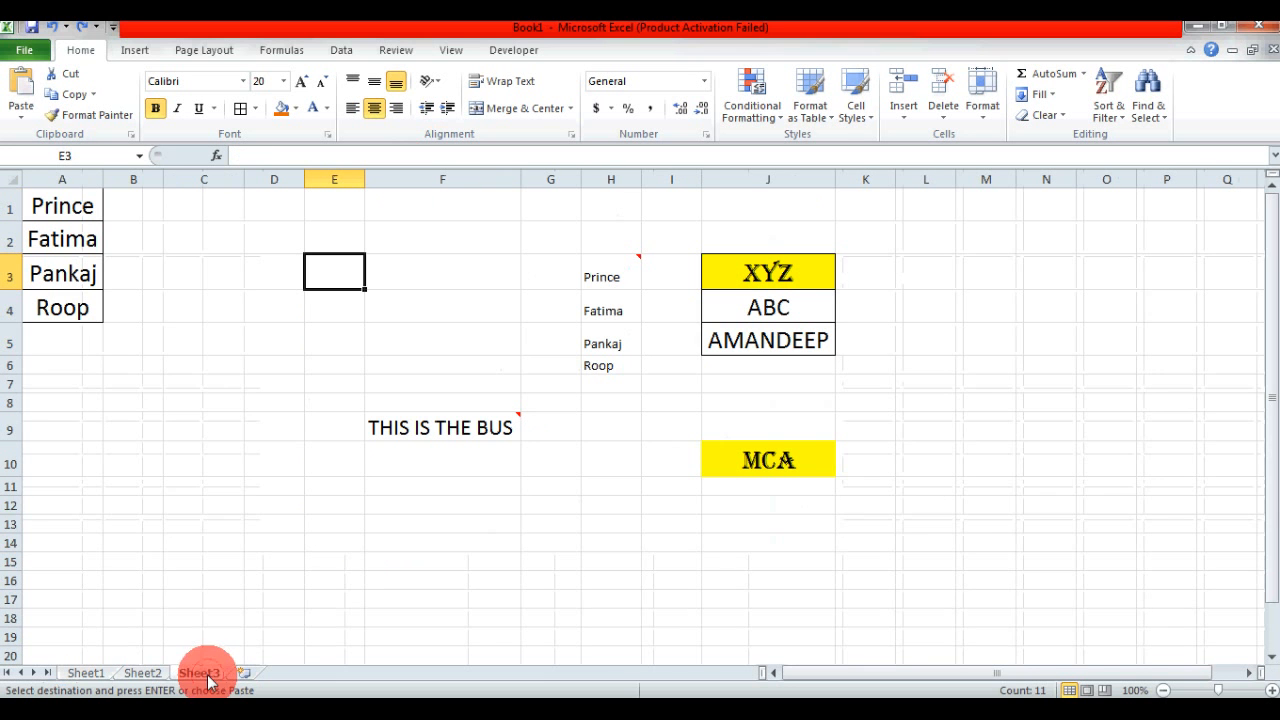
pyautogui.click(1272, 398)
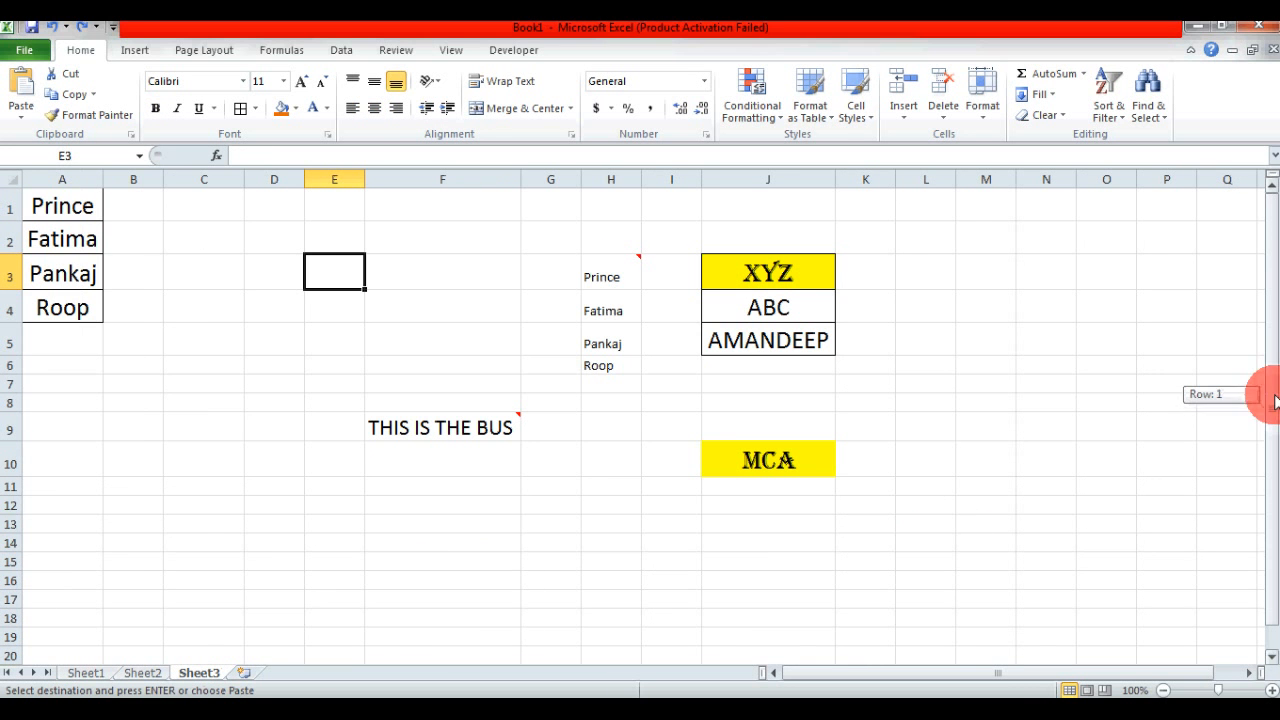
pyautogui.moveTo(1272, 398); pyautogui.dragTo(1266, 503)
pyautogui.click(371, 567)
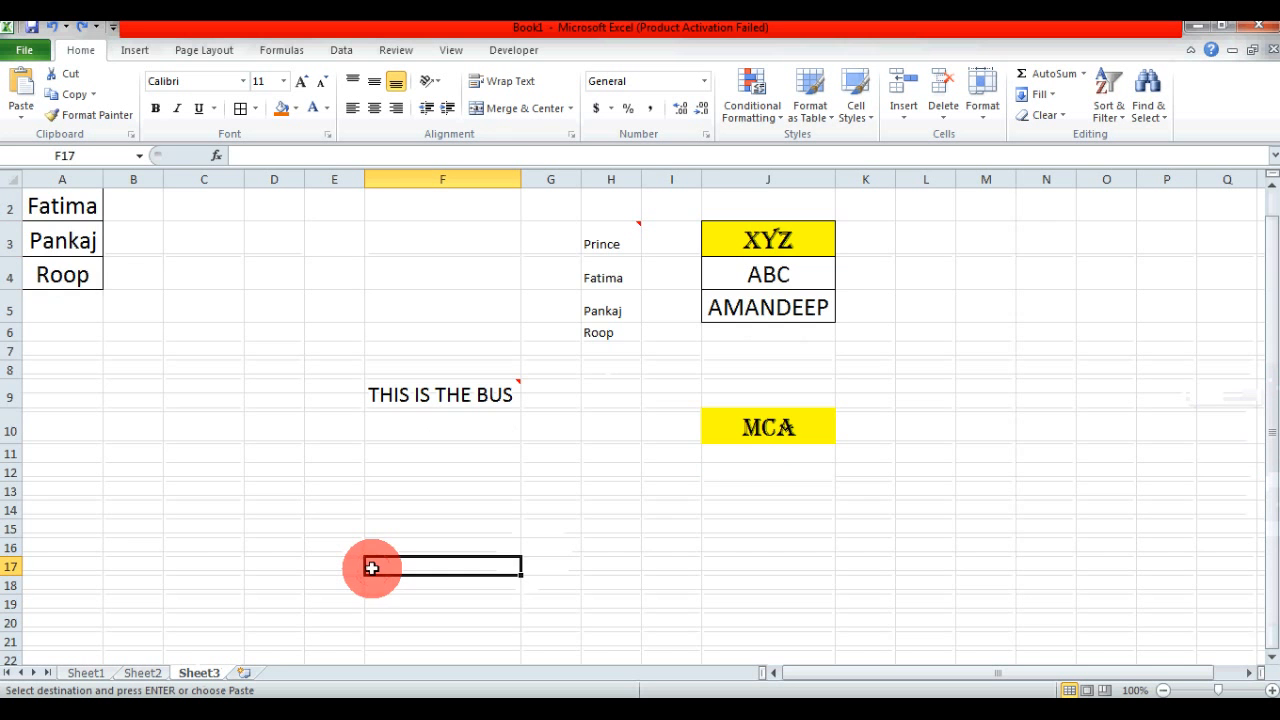
pyautogui.press('Down')
pyautogui.press('Down')
pyautogui.press('Down')
pyautogui.press('Down')
pyautogui.press('Down')
pyautogui.press('Down')
pyautogui.press('Down')
pyautogui.press('Down')
pyautogui.press('Down')
pyautogui.press('Down')
pyautogui.press('Down')
pyautogui.press('Down')
pyautogui.press('Down')
pyautogui.press('Down')
pyautogui.press('Down')
pyautogui.press('Down')
pyautogui.press('Down')
pyautogui.press('Down')
pyautogui.press('Down')
pyautogui.press('Down')
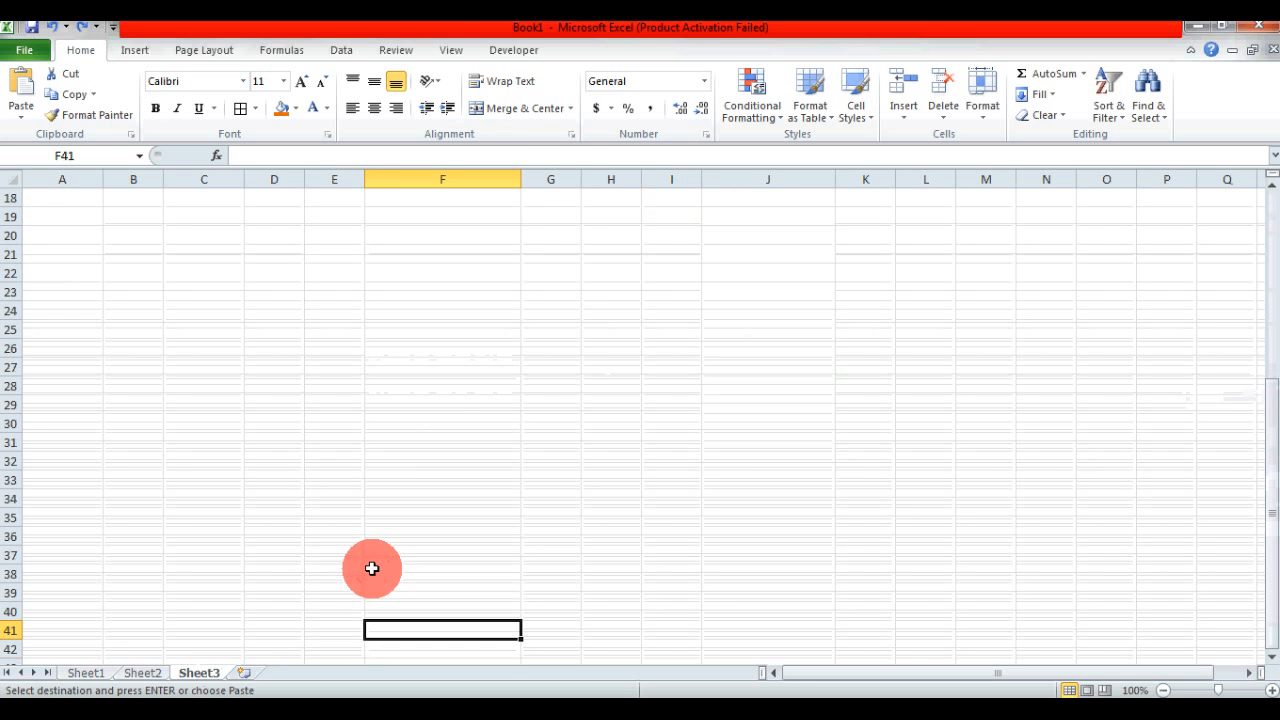
pyautogui.click(440, 274)
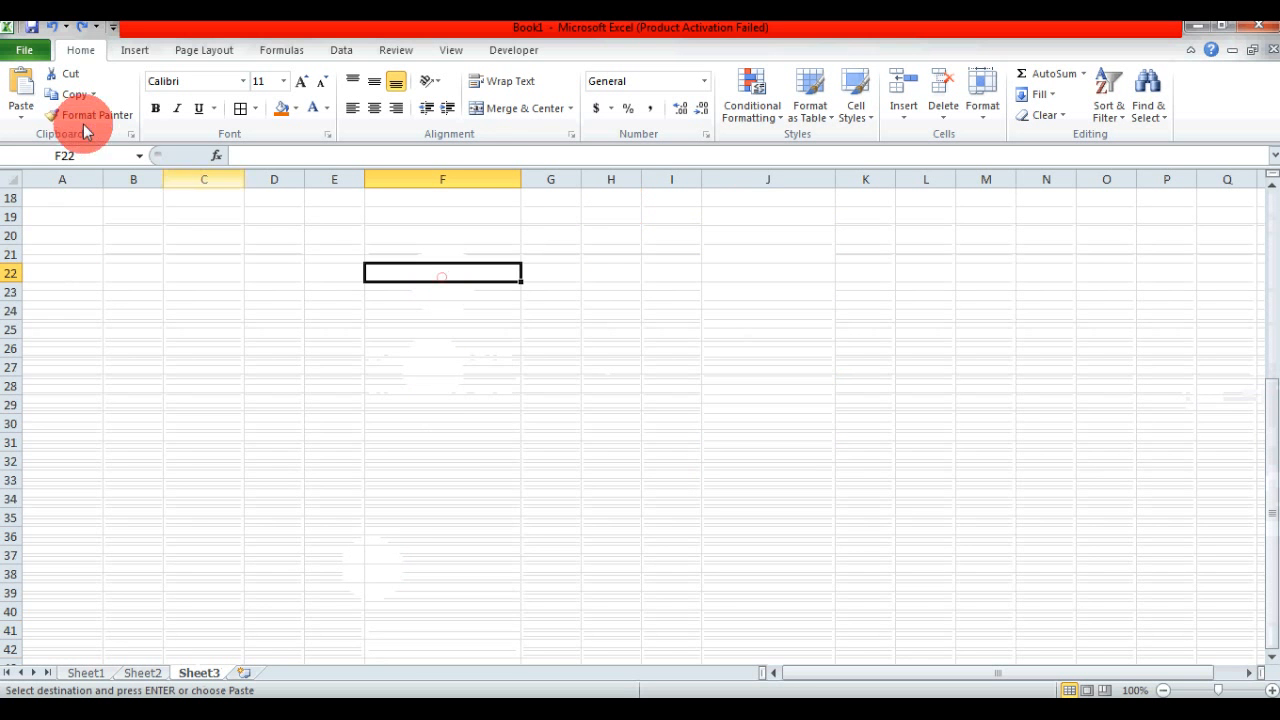
pyautogui.click(22, 118)
pyautogui.click(57, 306)
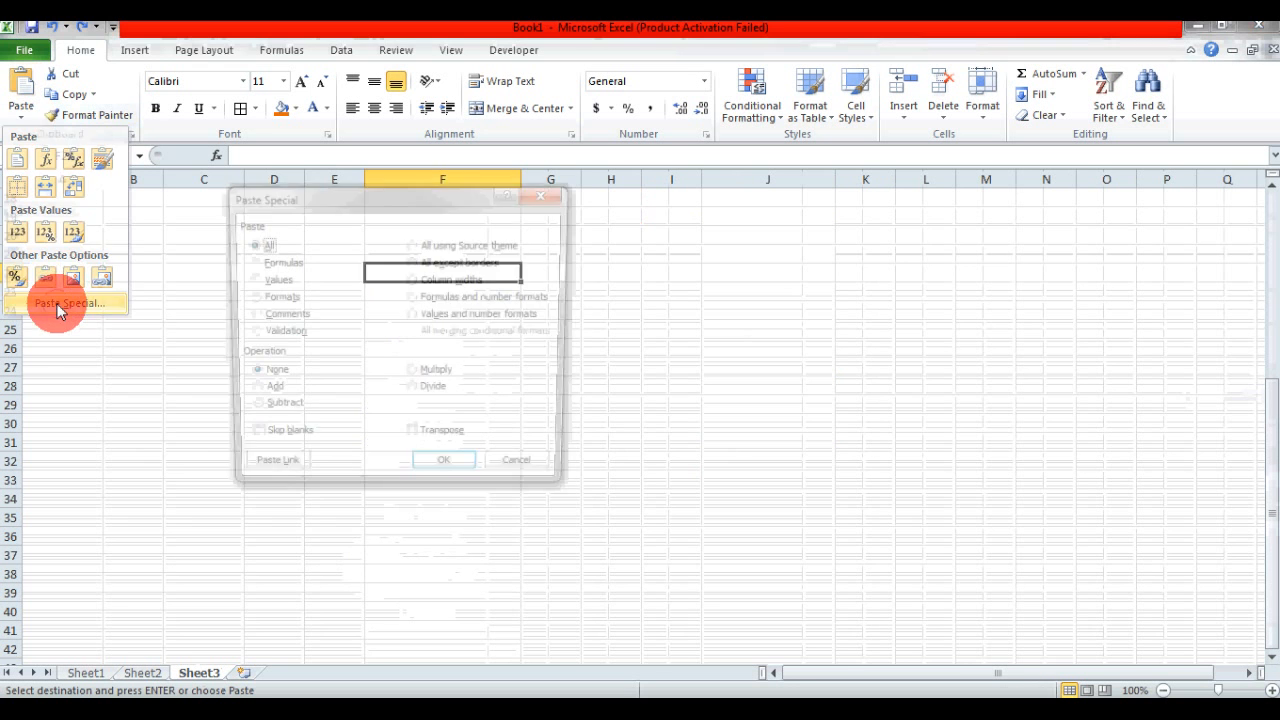
pyautogui.click(415, 440)
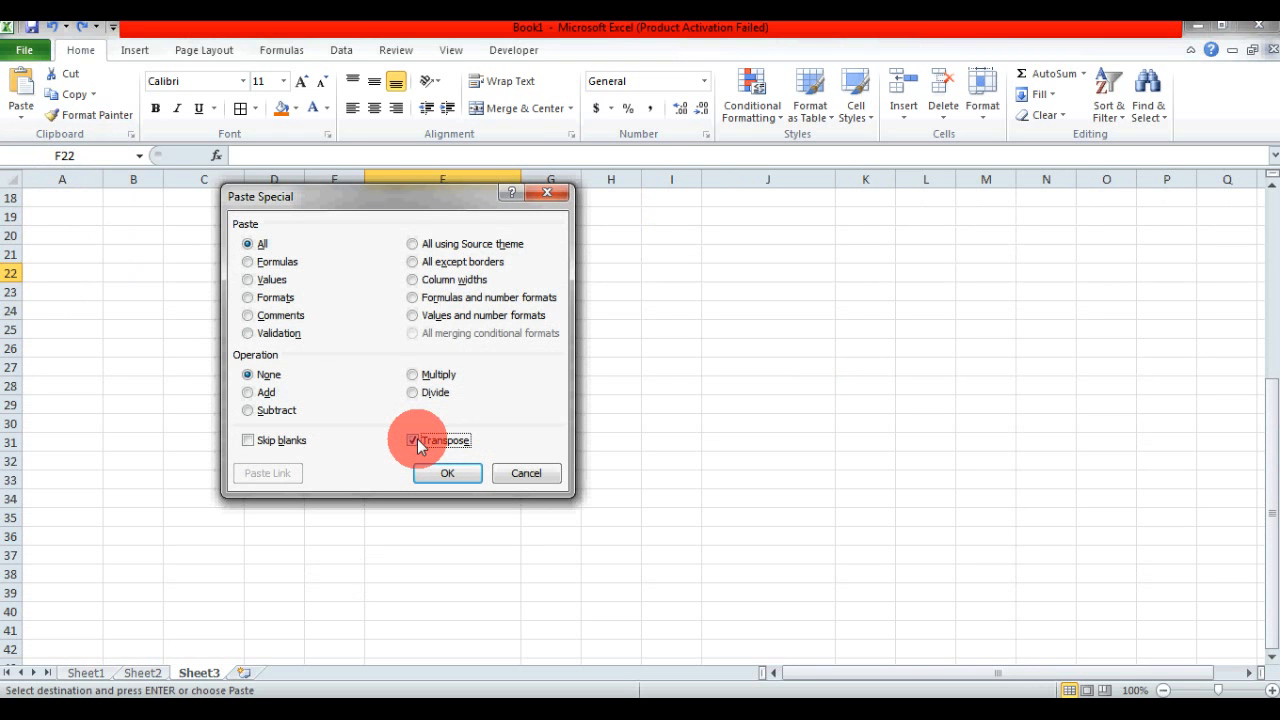
pyautogui.click(449, 475)
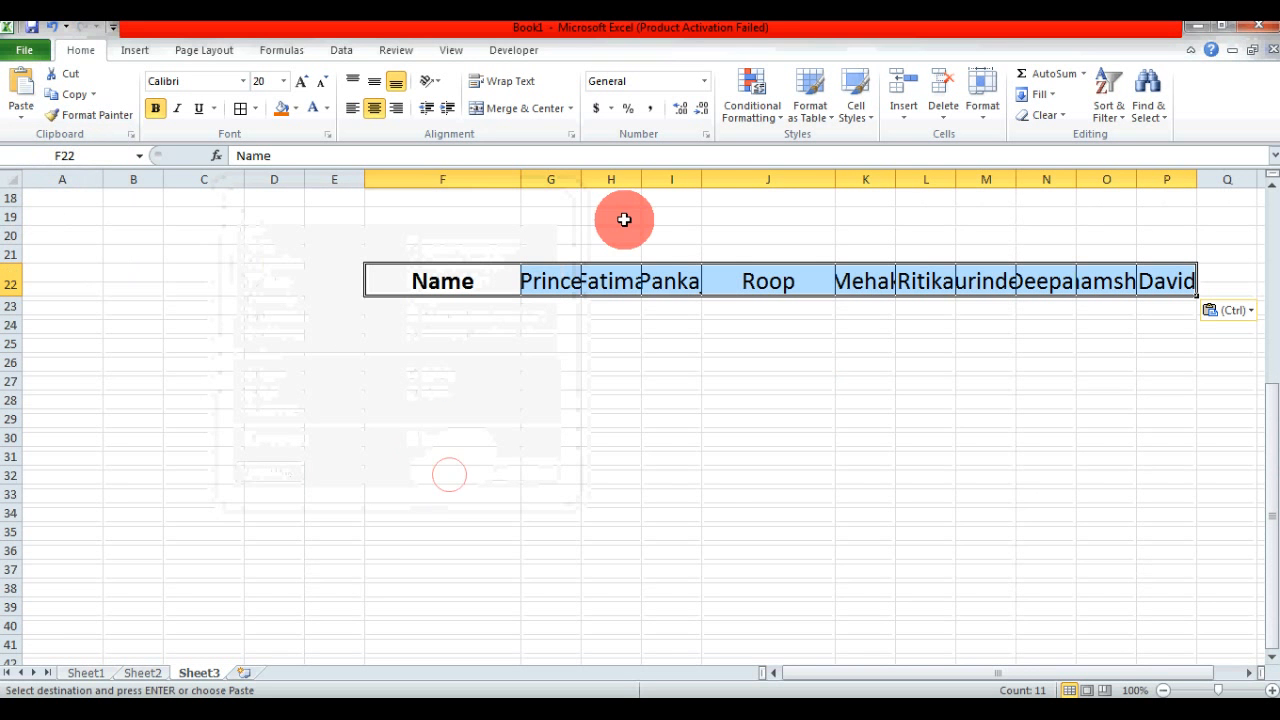
# - AutoFit the column widths to the transposed names in F22:P22
pyautogui.hotkey('alt', 'h')
pyautogui.press('o')
pyautogui.press('i')
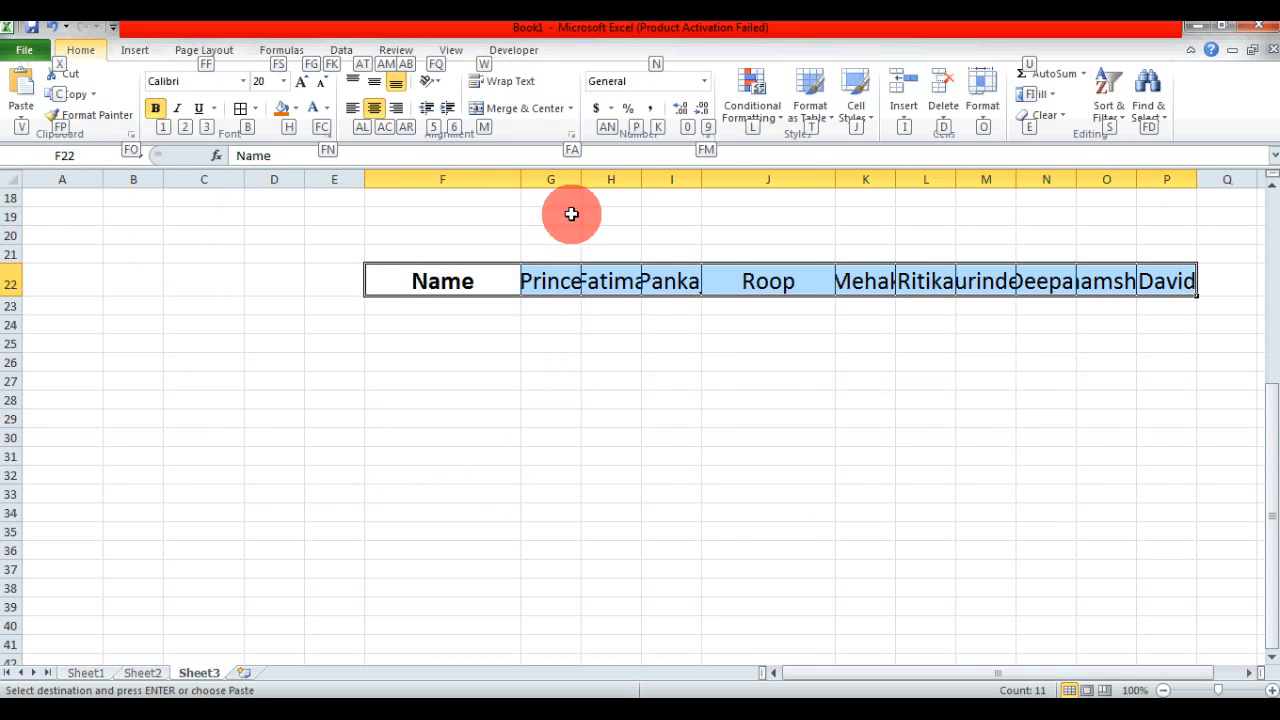
# - Examine the transposed names across F22:P22 on Sheet3 and compare them with the original Name column on Sheet1
pyautogui.click(640, 487)
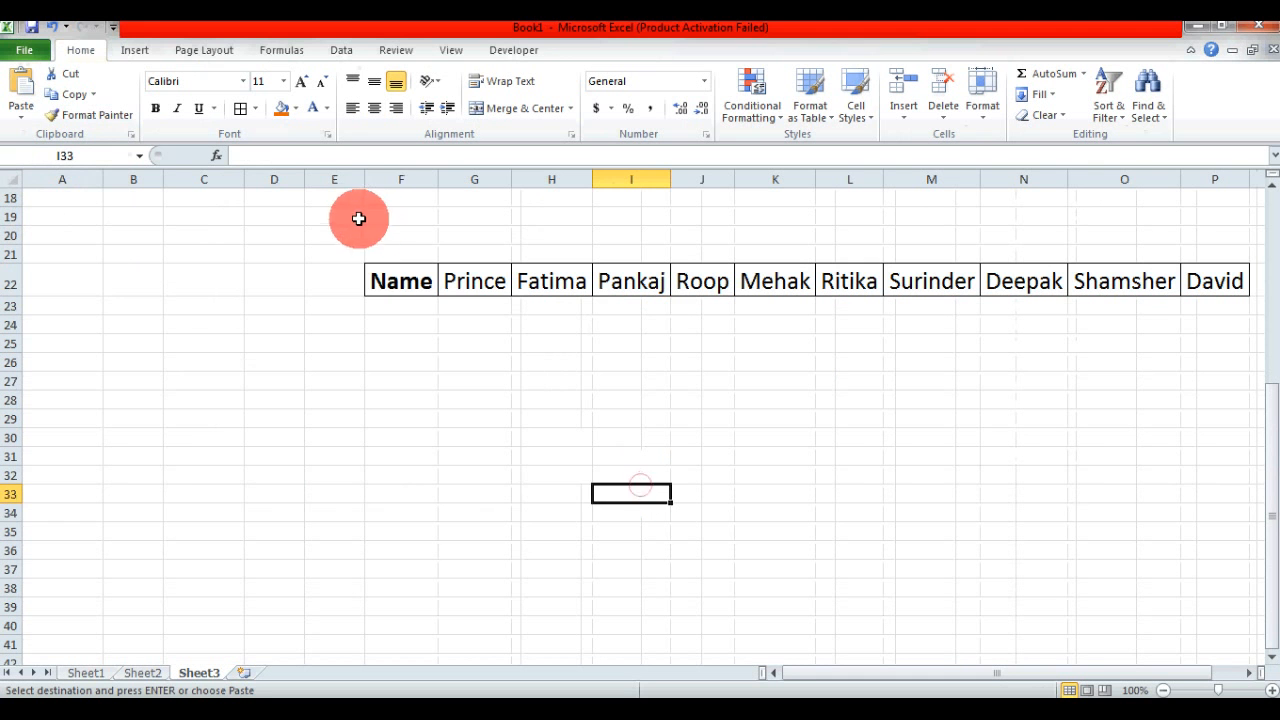
pyautogui.click(392, 279)
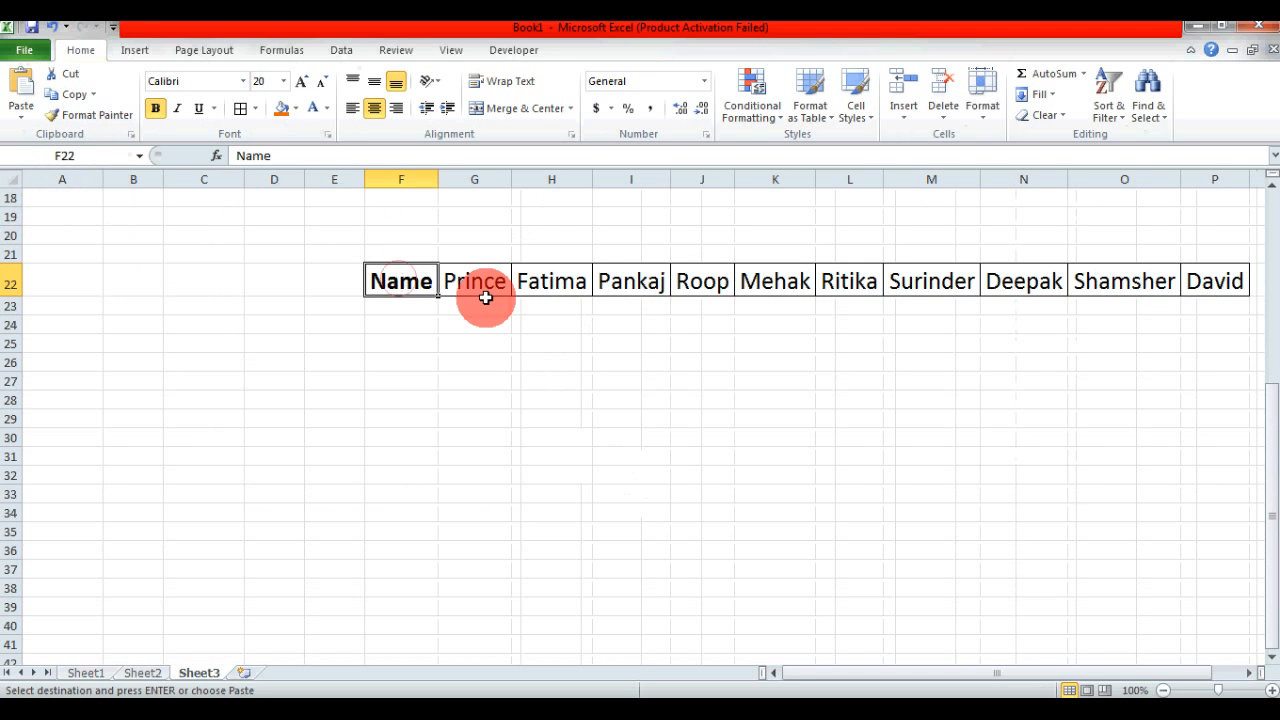
pyautogui.press('Right')
pyautogui.press('Right')
pyautogui.press('Right')
pyautogui.press('Right')
pyautogui.press('Right')
pyautogui.press('Right')
pyautogui.press('Right')
pyautogui.press('Right')
pyautogui.press('Right')
pyautogui.press('Right')
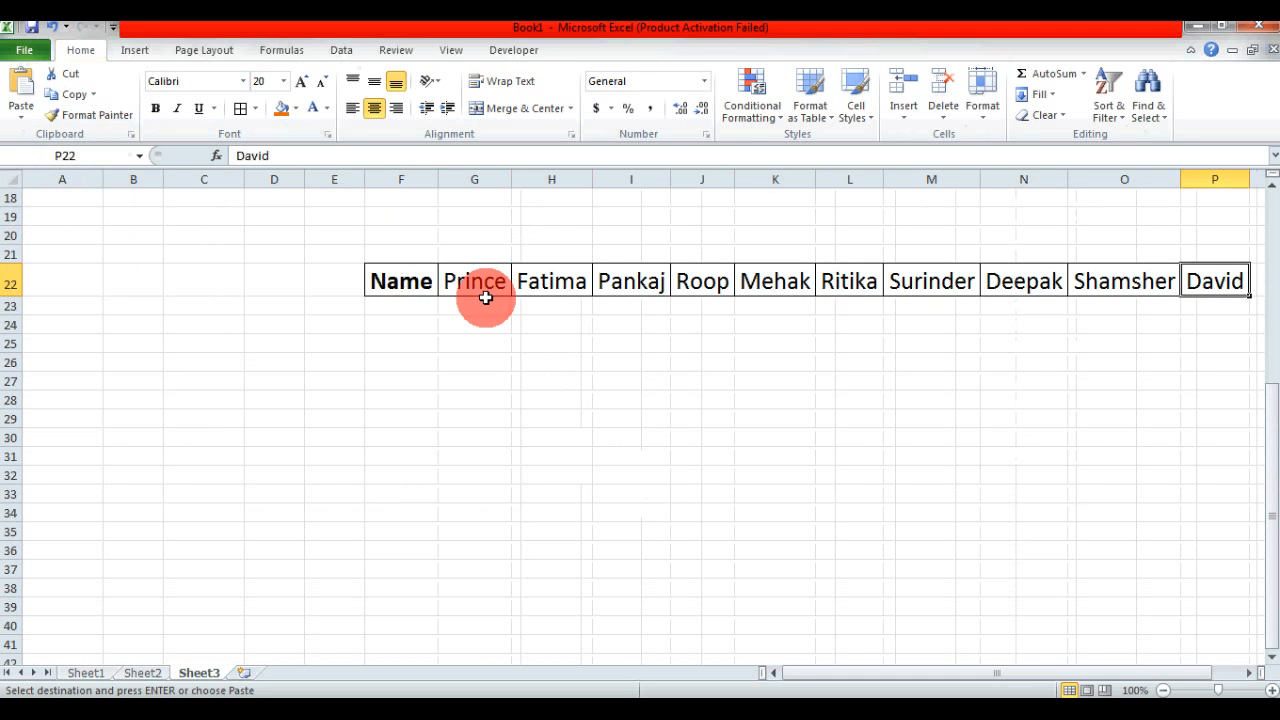
pyautogui.press('Left')
pyautogui.press('Right')
pyautogui.press('Left')
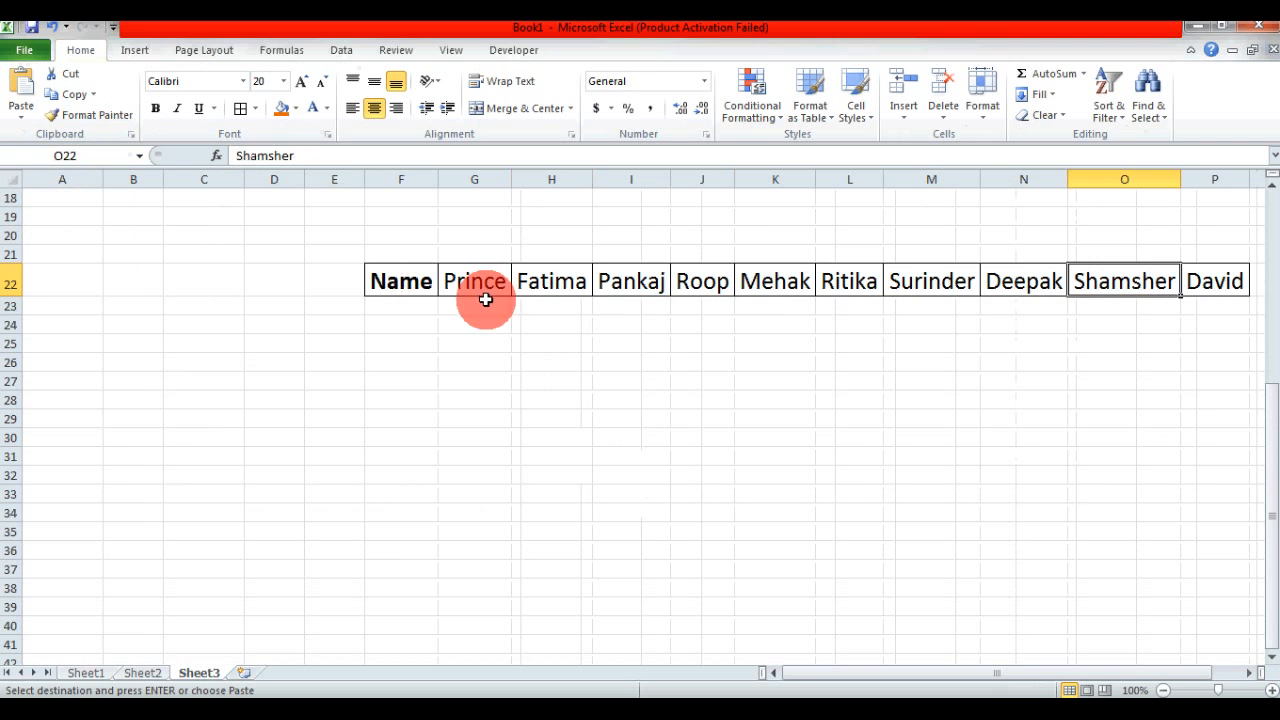
pyautogui.click(84, 672)
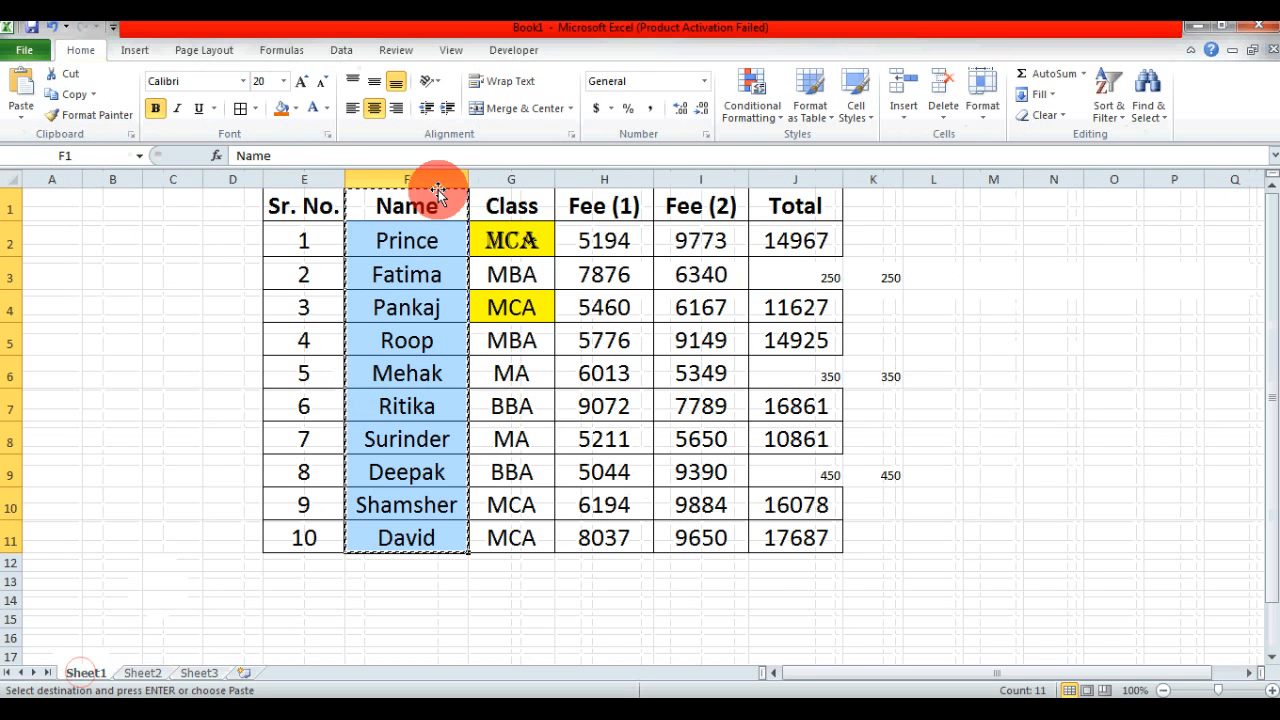
pyautogui.click(197, 671)
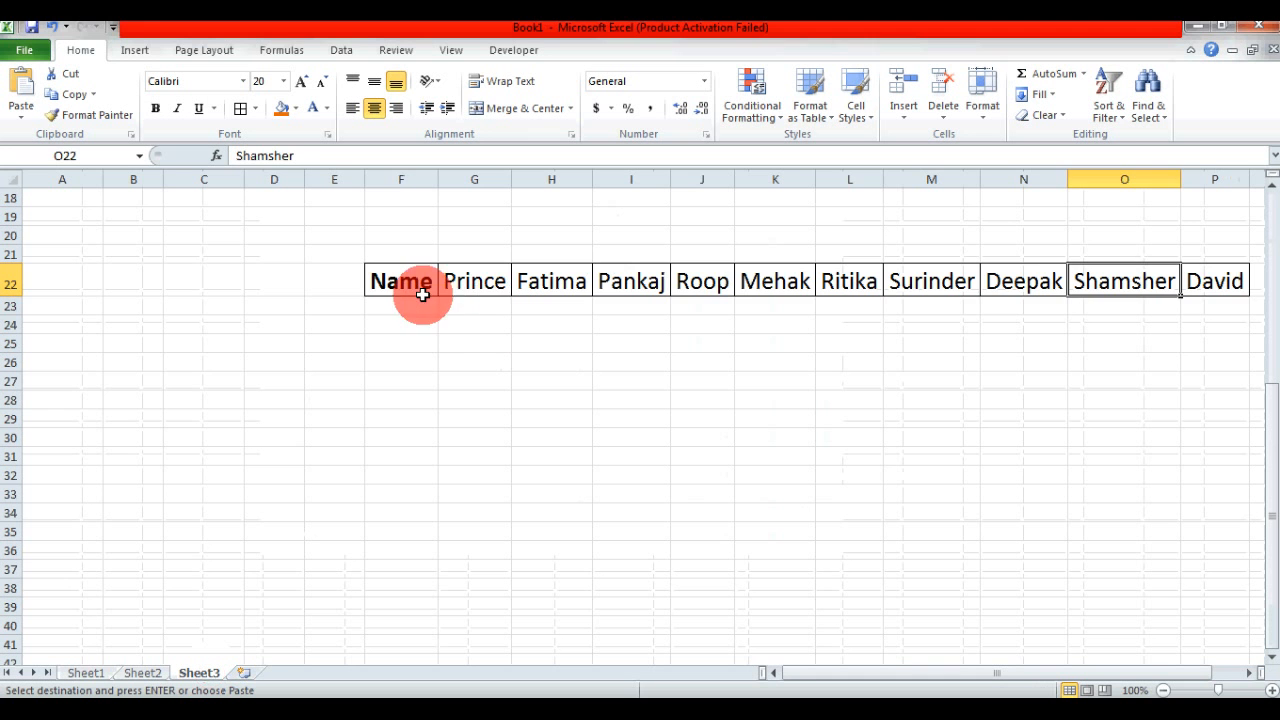
# - Select F22:P22 on Sheet3, open Paste Special and review its paste options, including All, Comments and Validation
pyautogui.moveTo(420, 286); pyautogui.dragTo(1193, 281)
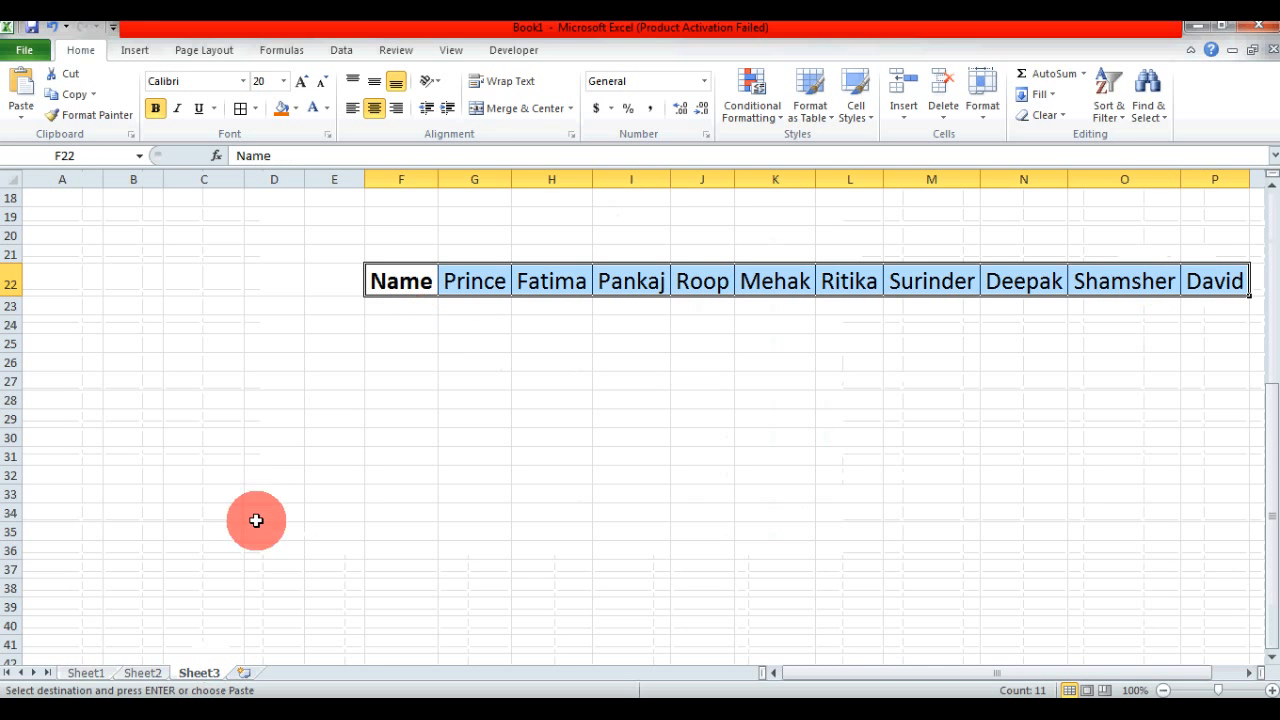
pyautogui.click(21, 112)
pyautogui.click(68, 304)
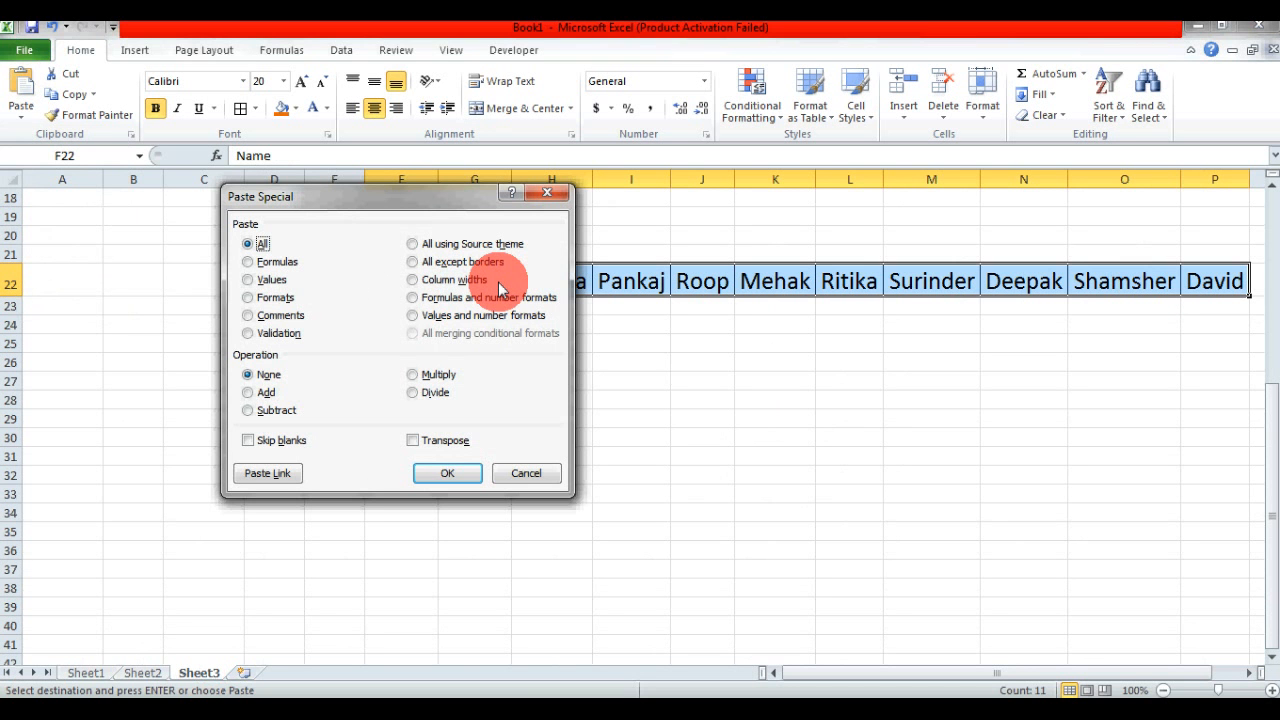
pyautogui.click(279, 334)
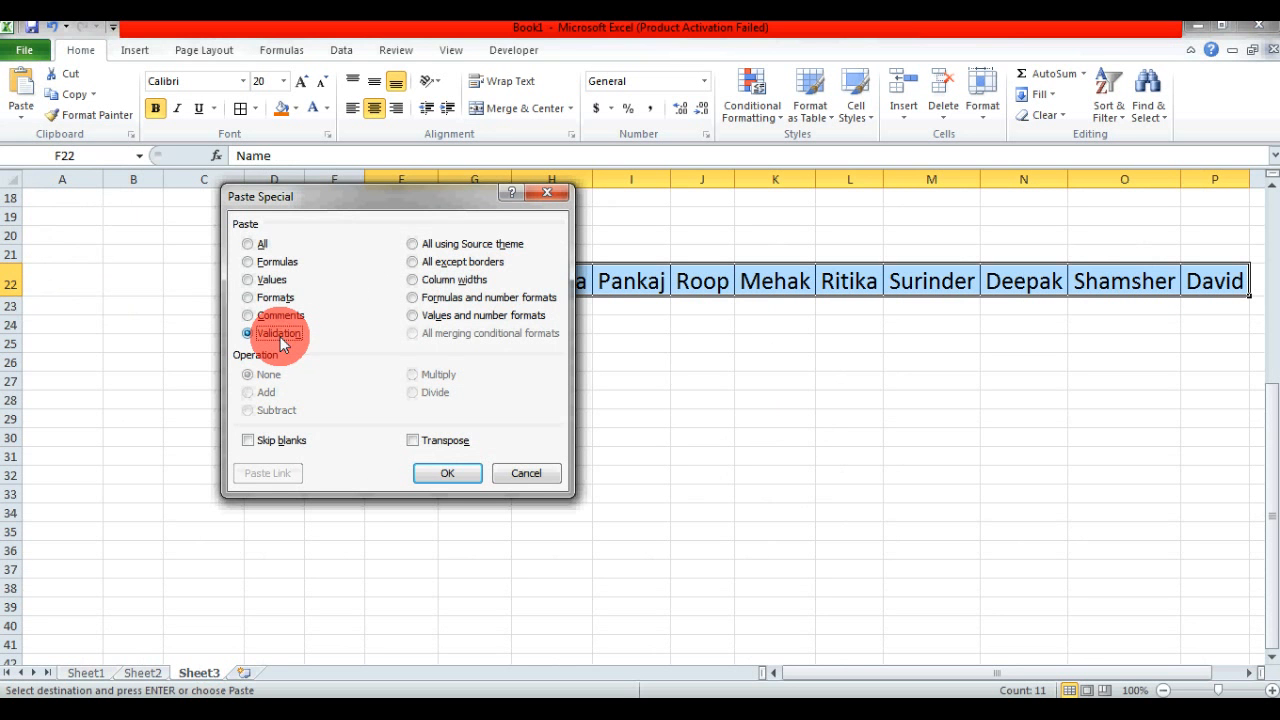
pyautogui.click(250, 245)
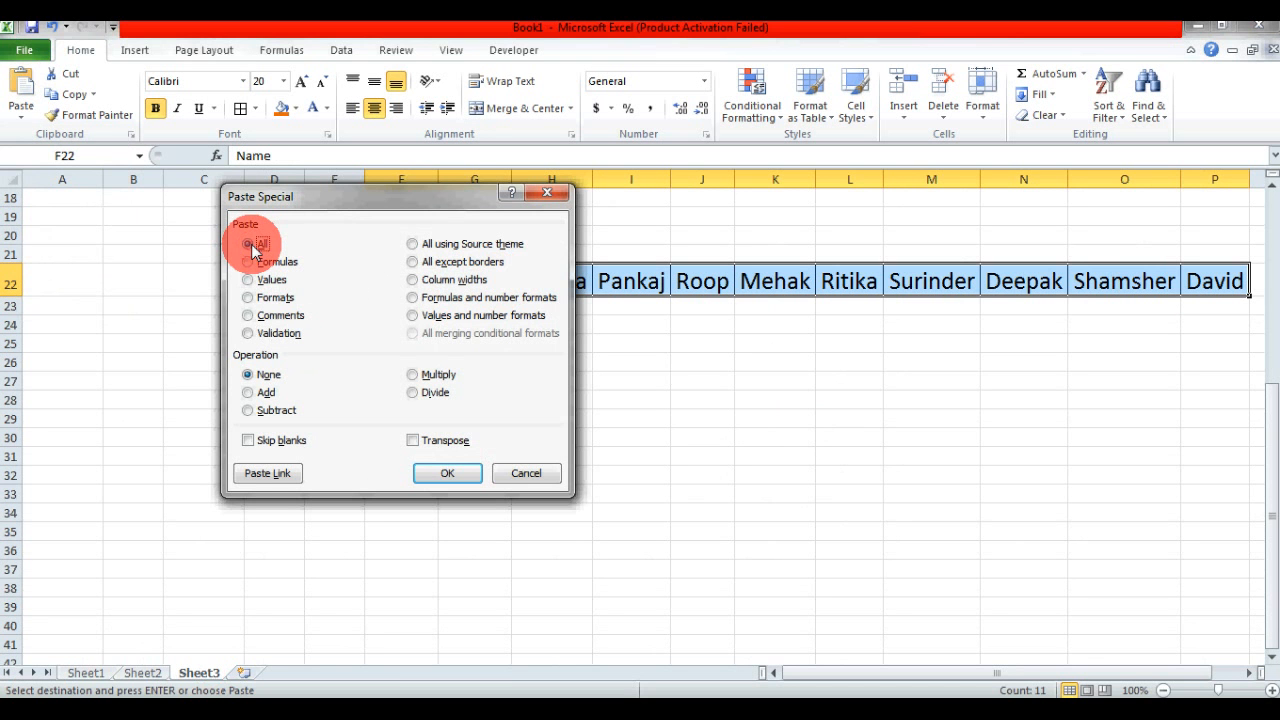
pyautogui.click(263, 318)
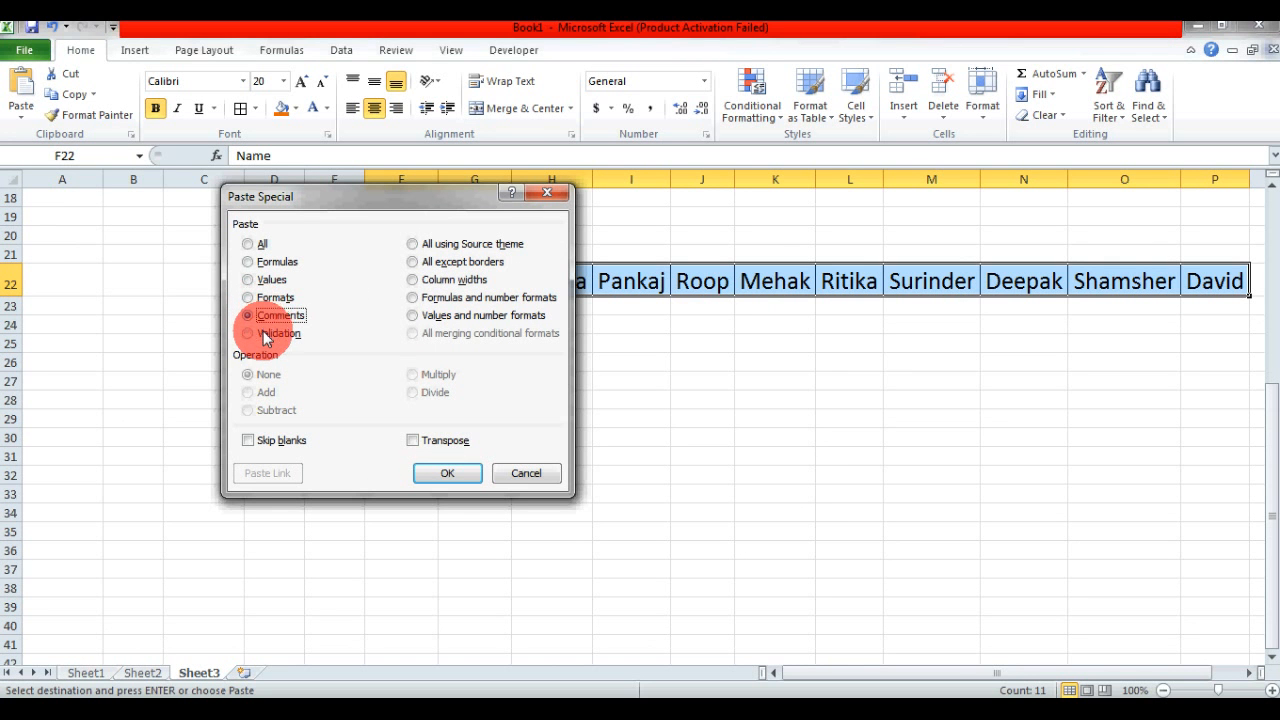
pyautogui.click(266, 336)
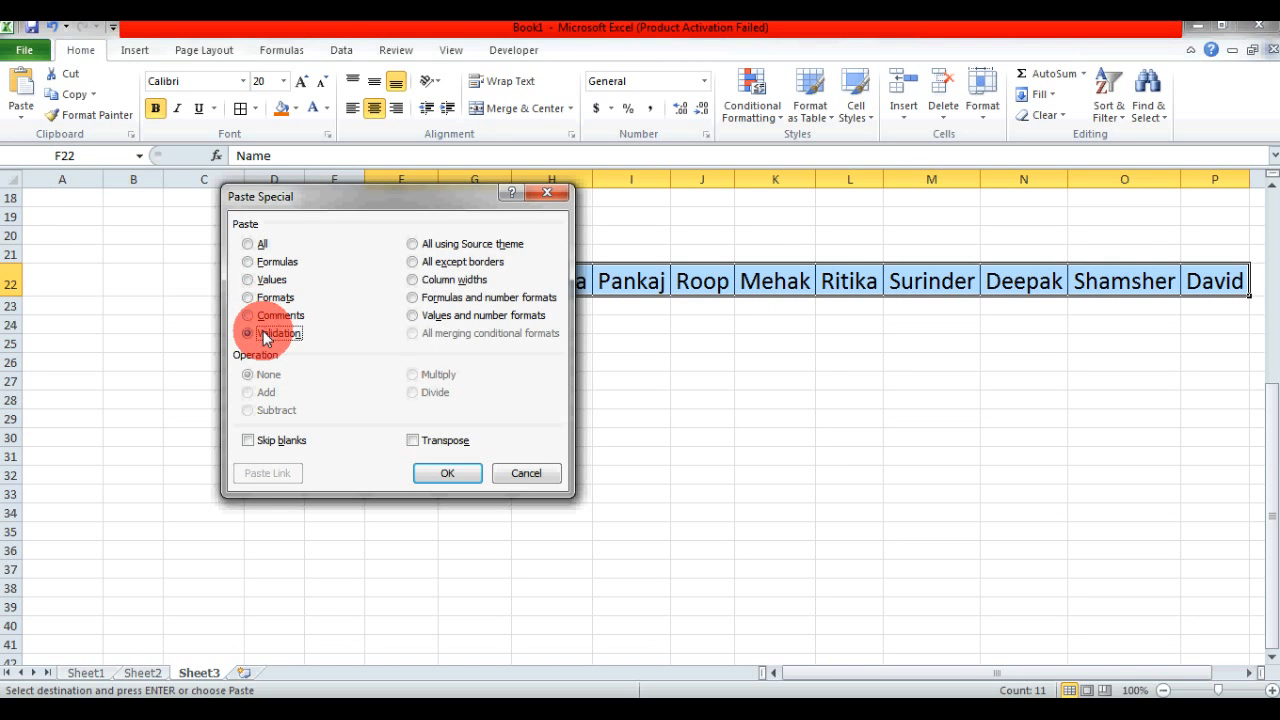